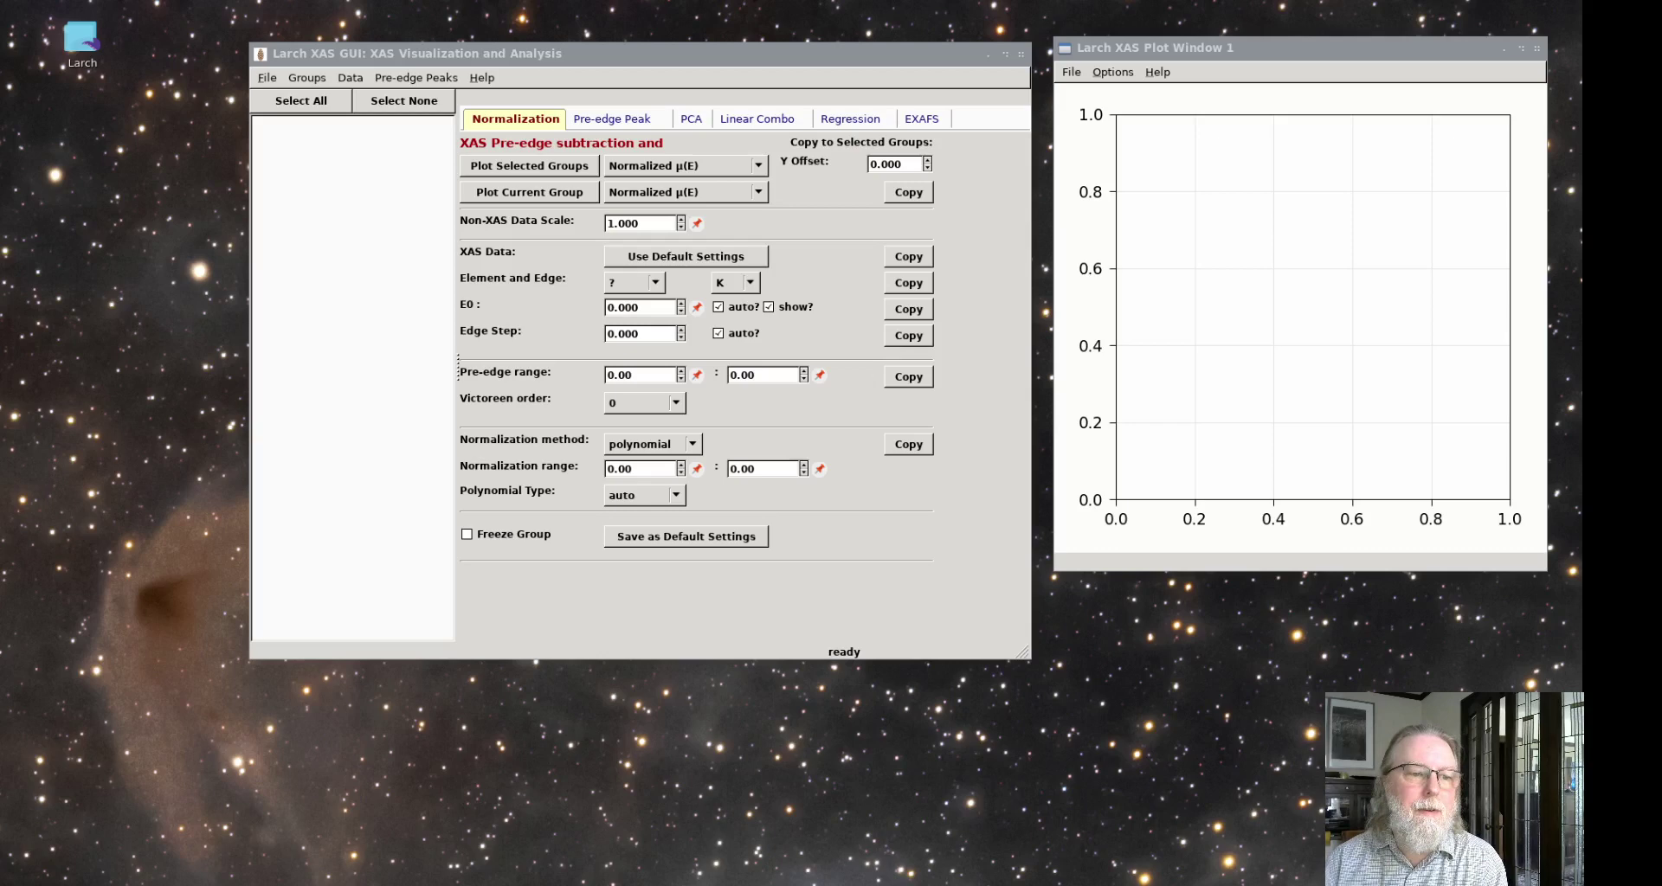
Open the data file FeO_v2.001 for import with Read Data File.
left_click(267, 78)
left_click(299, 95)
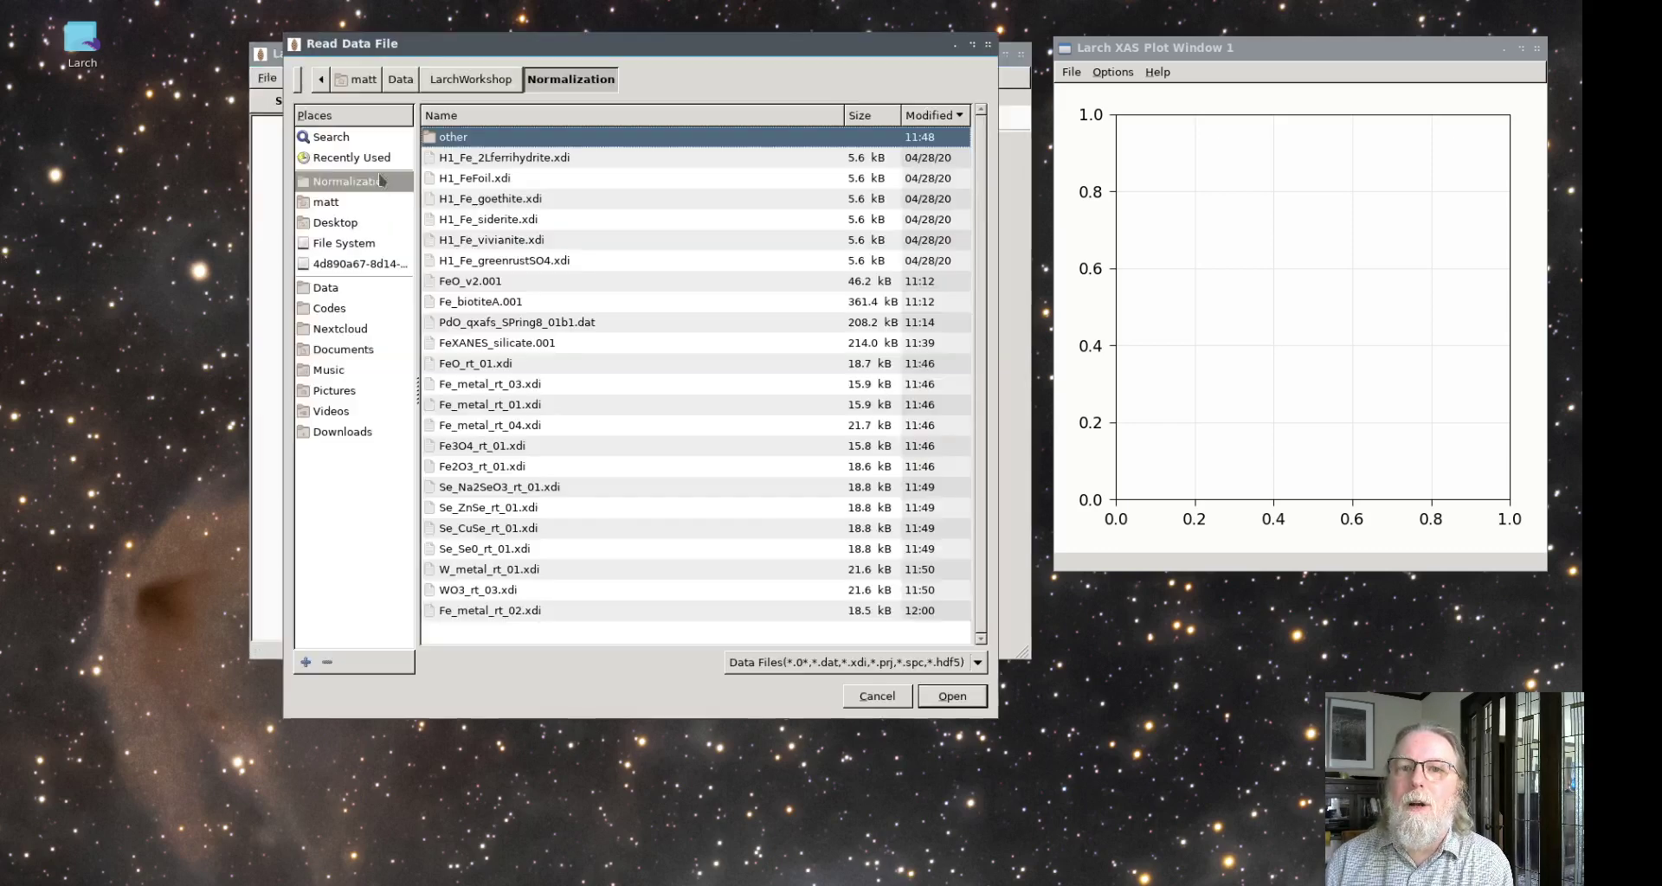
left_click(494, 283)
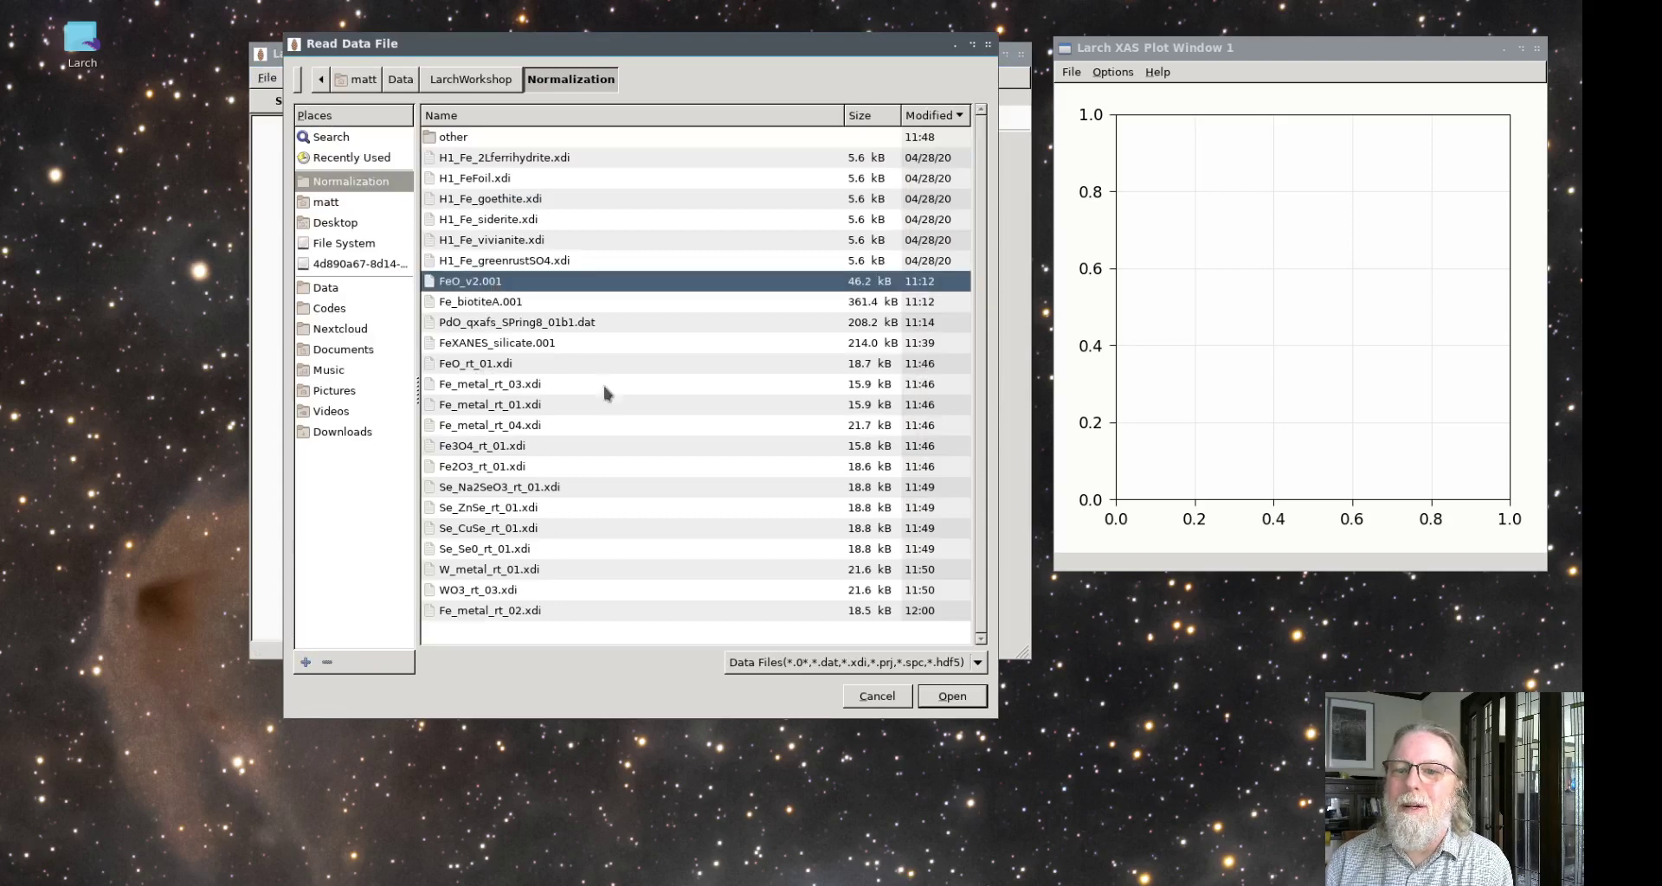
left_click(949, 701)
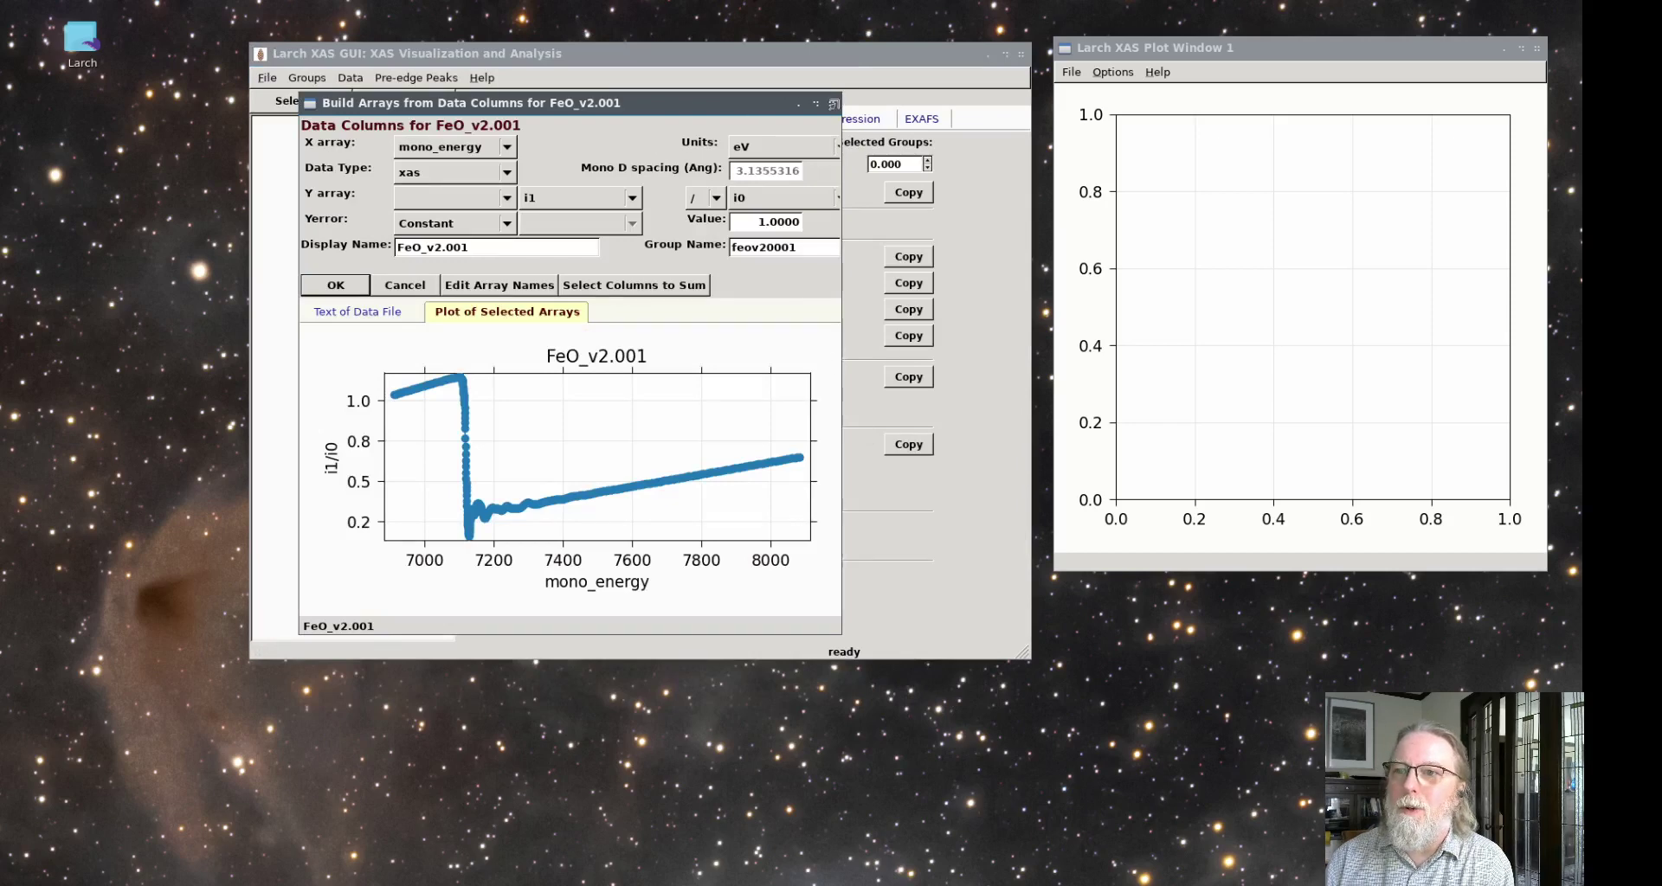
In Build Arrays, define absorption as -log(i1/i0) versus mono_energy.
left_click(831, 103)
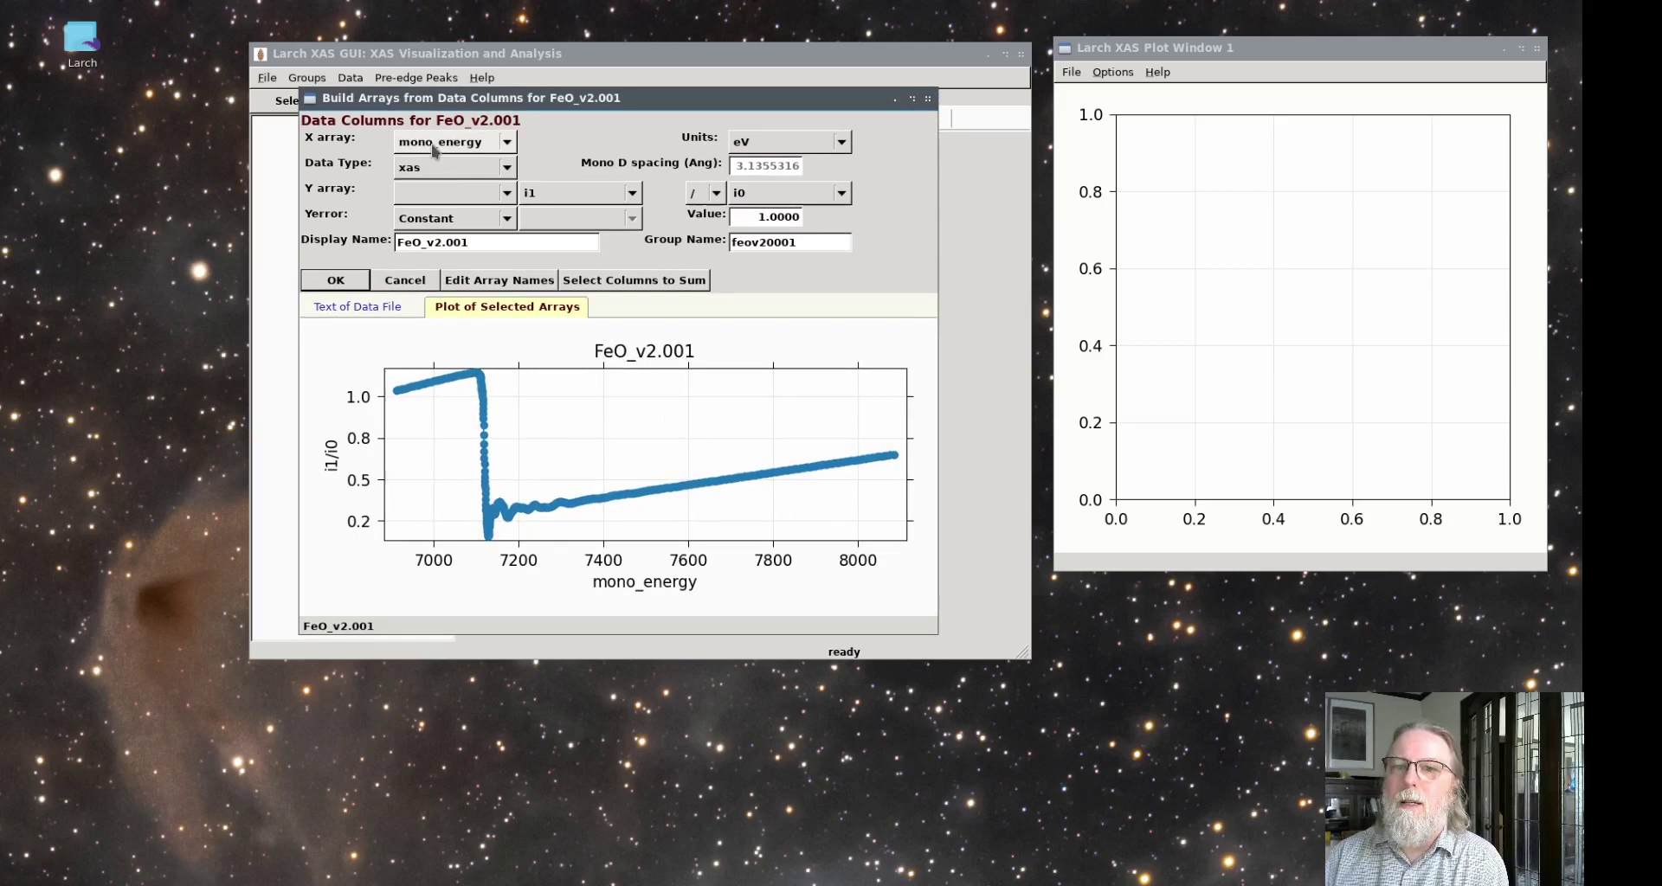
left_click(540, 196)
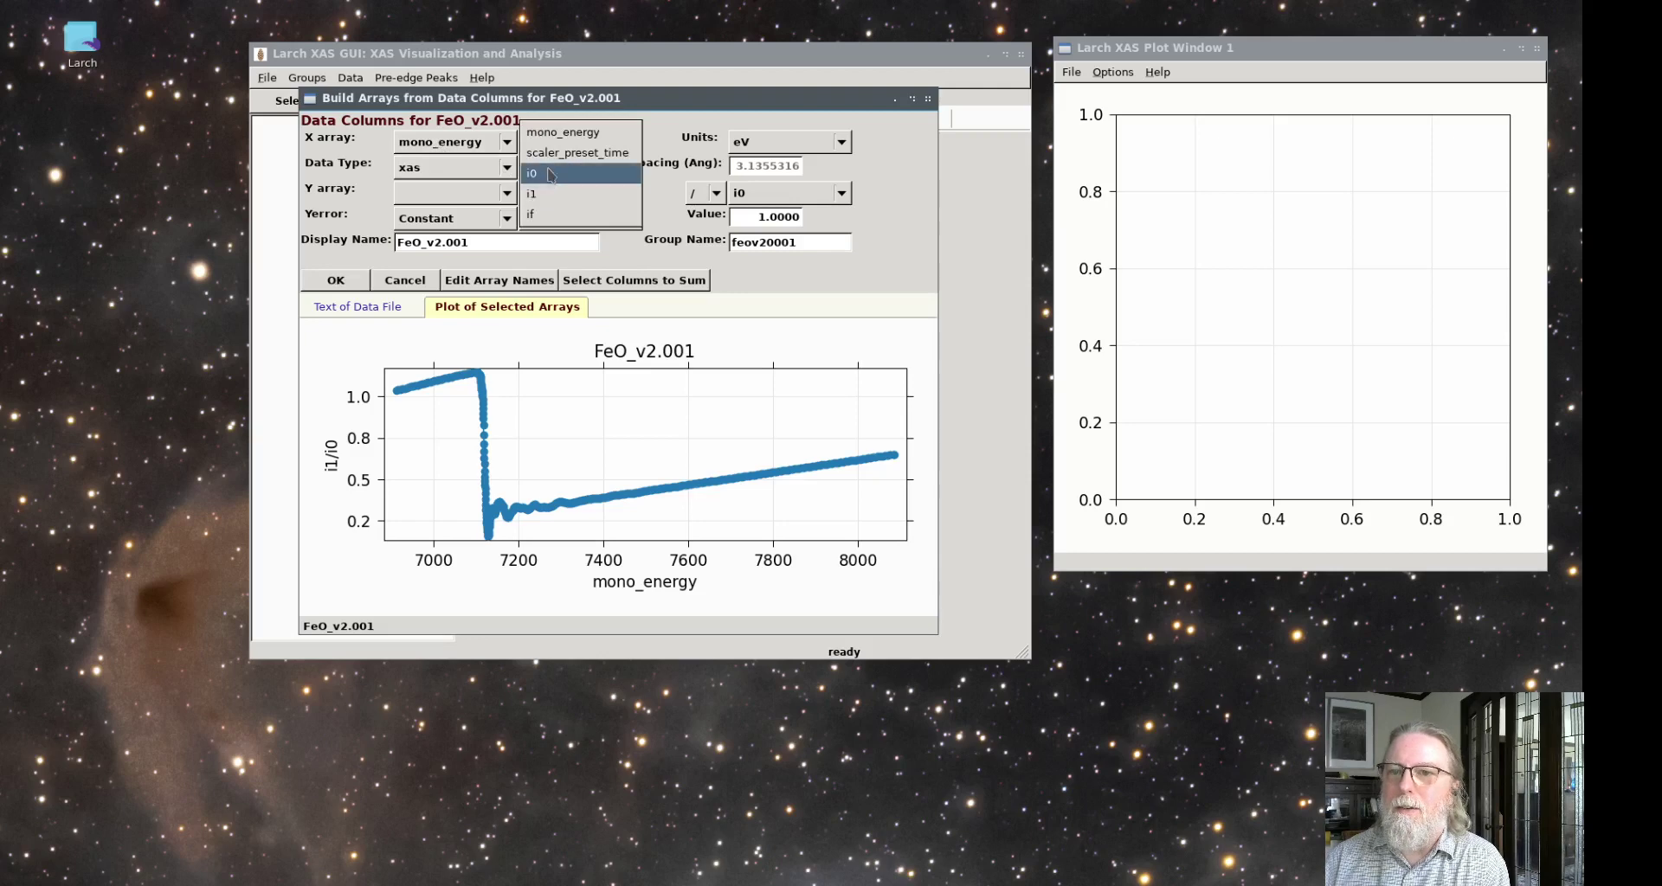
left_click(551, 197)
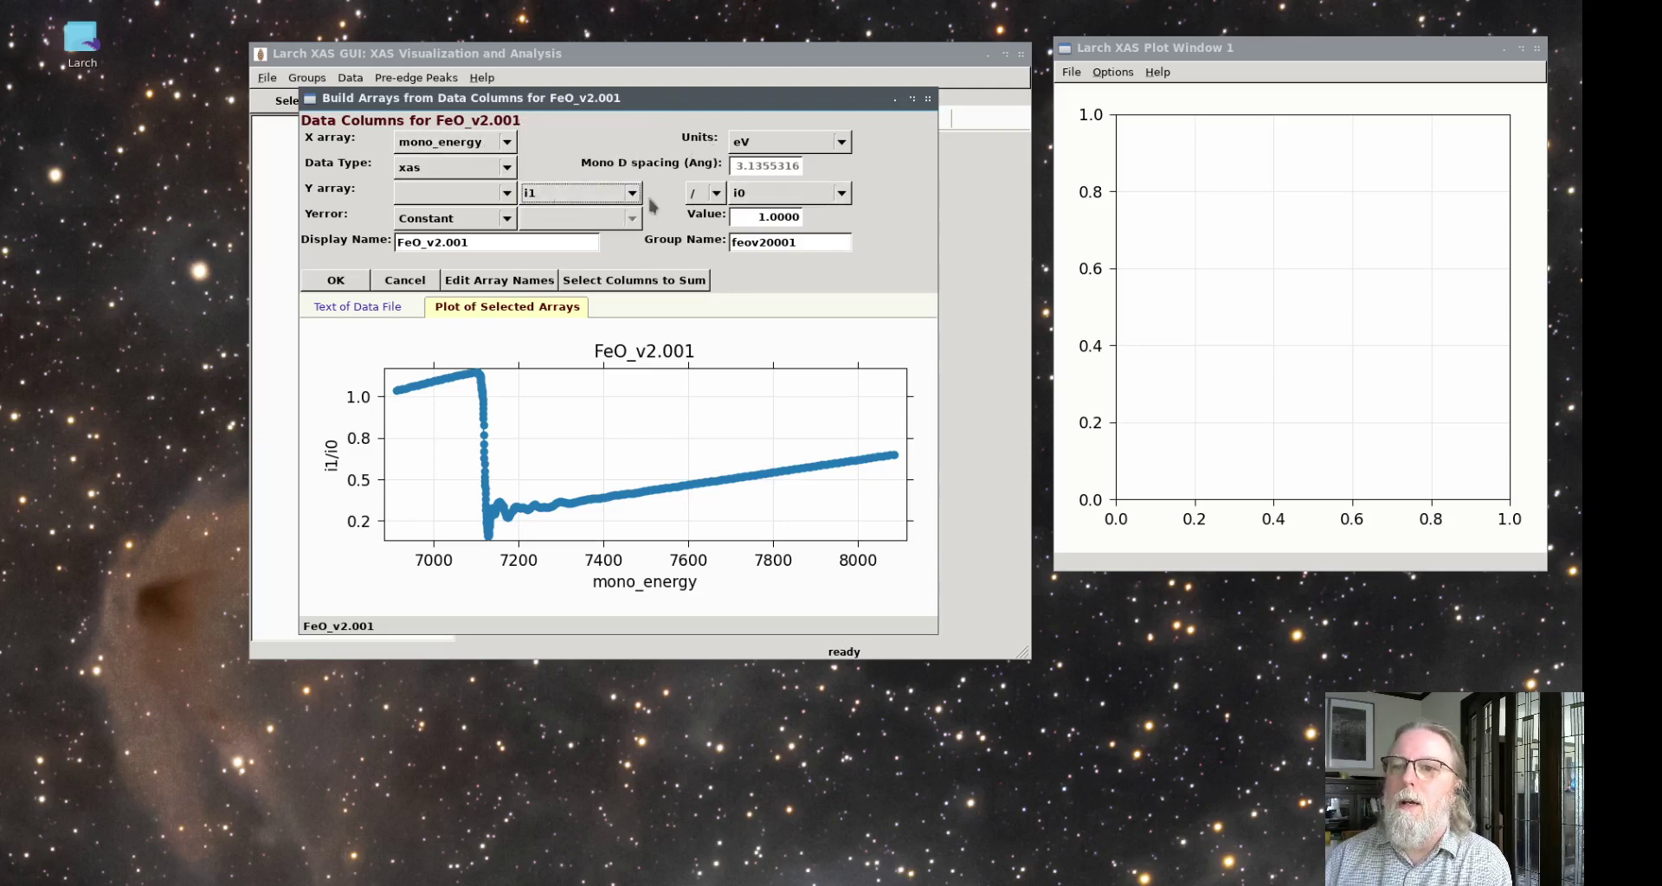
left_click(508, 199)
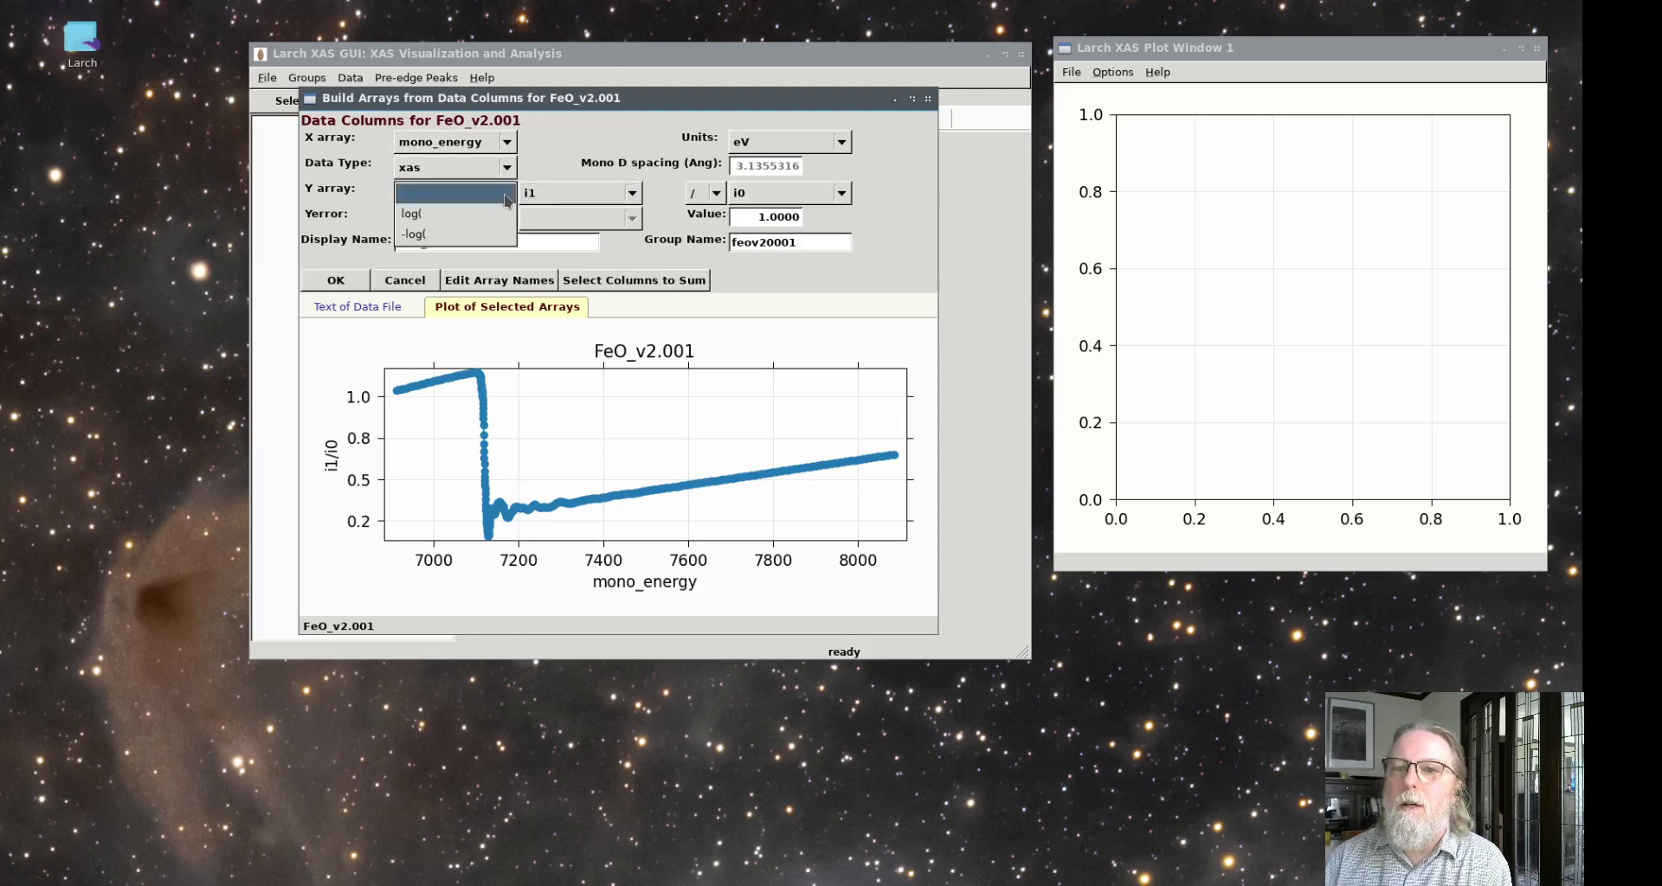
left_click(466, 235)
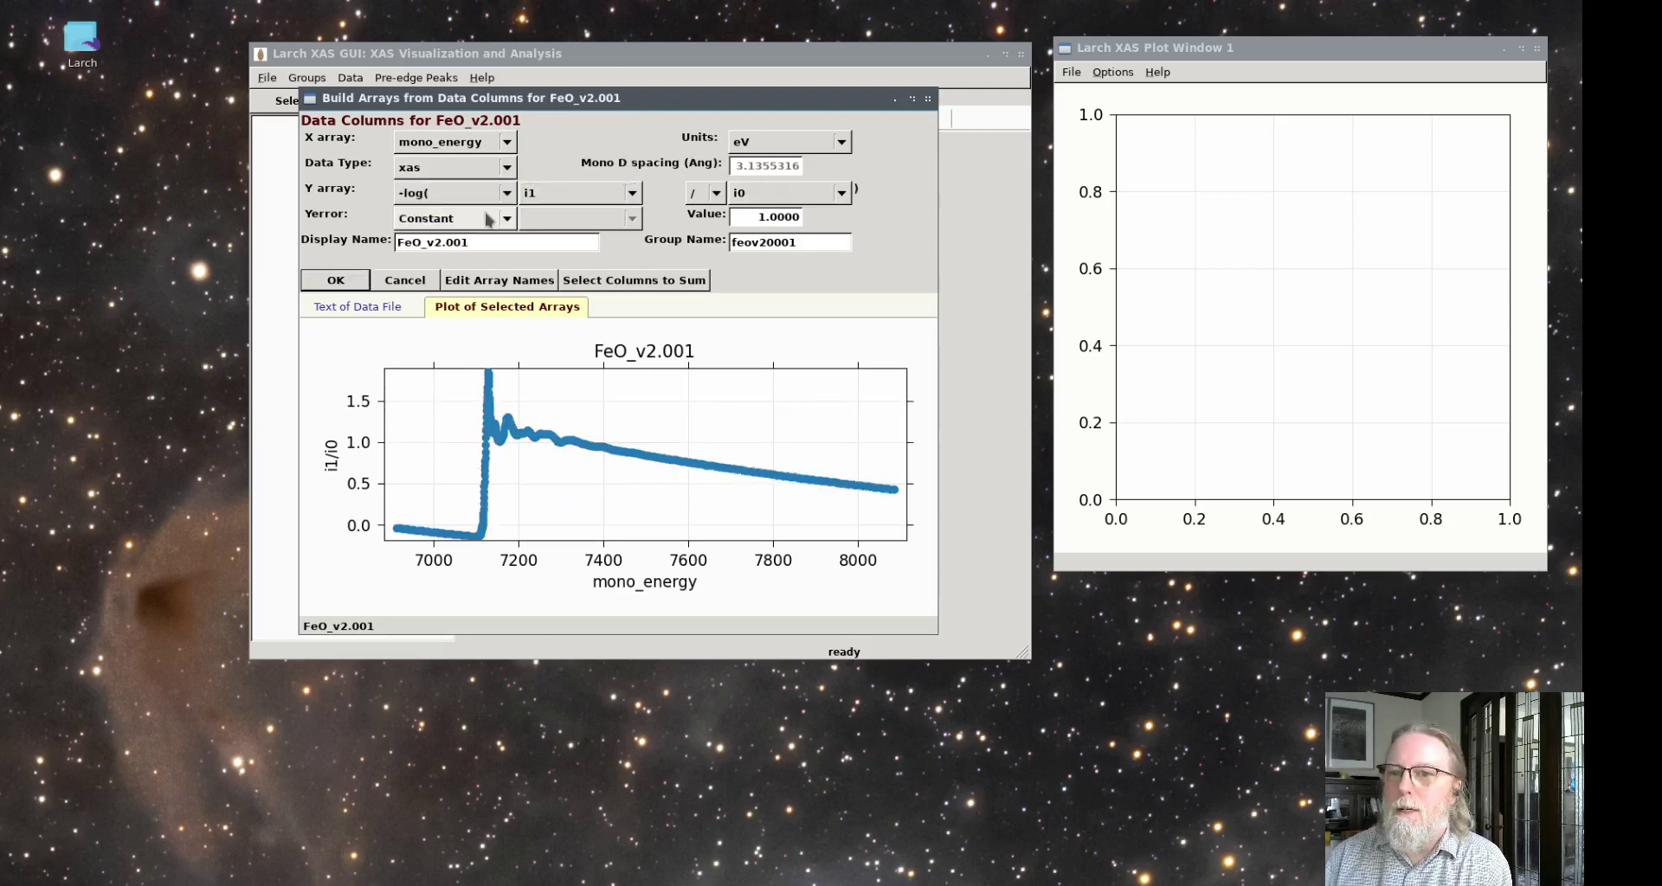
Confirm the FeO_v2.001 import, select its group, and zoom the plot to 7060–7200 eV.
left_click(343, 286)
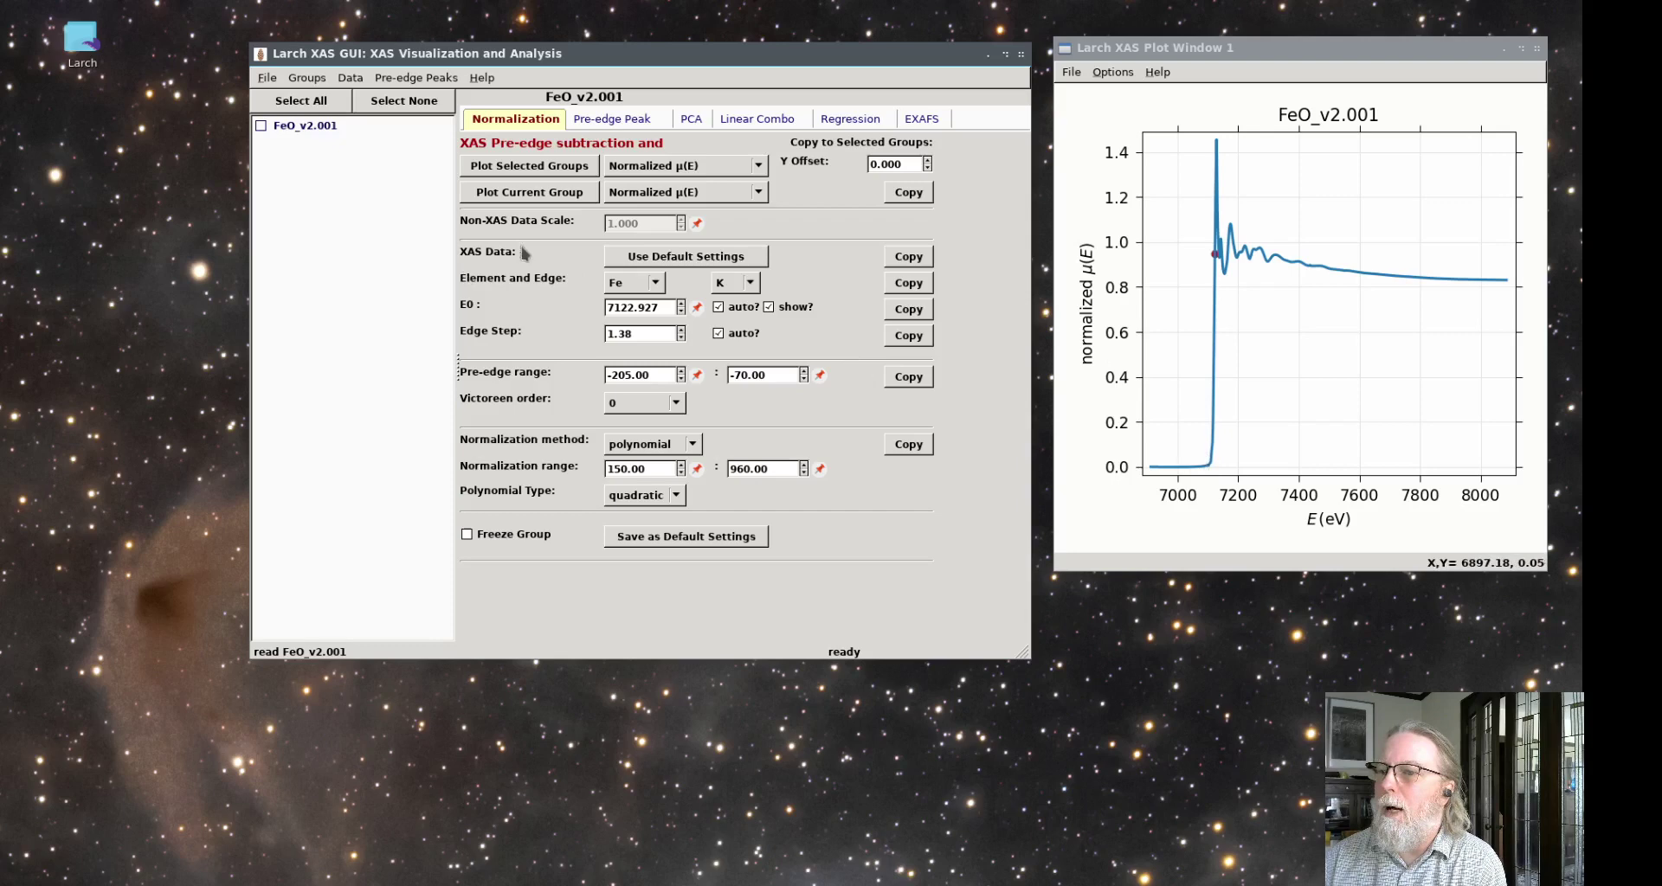
left_click(290, 128)
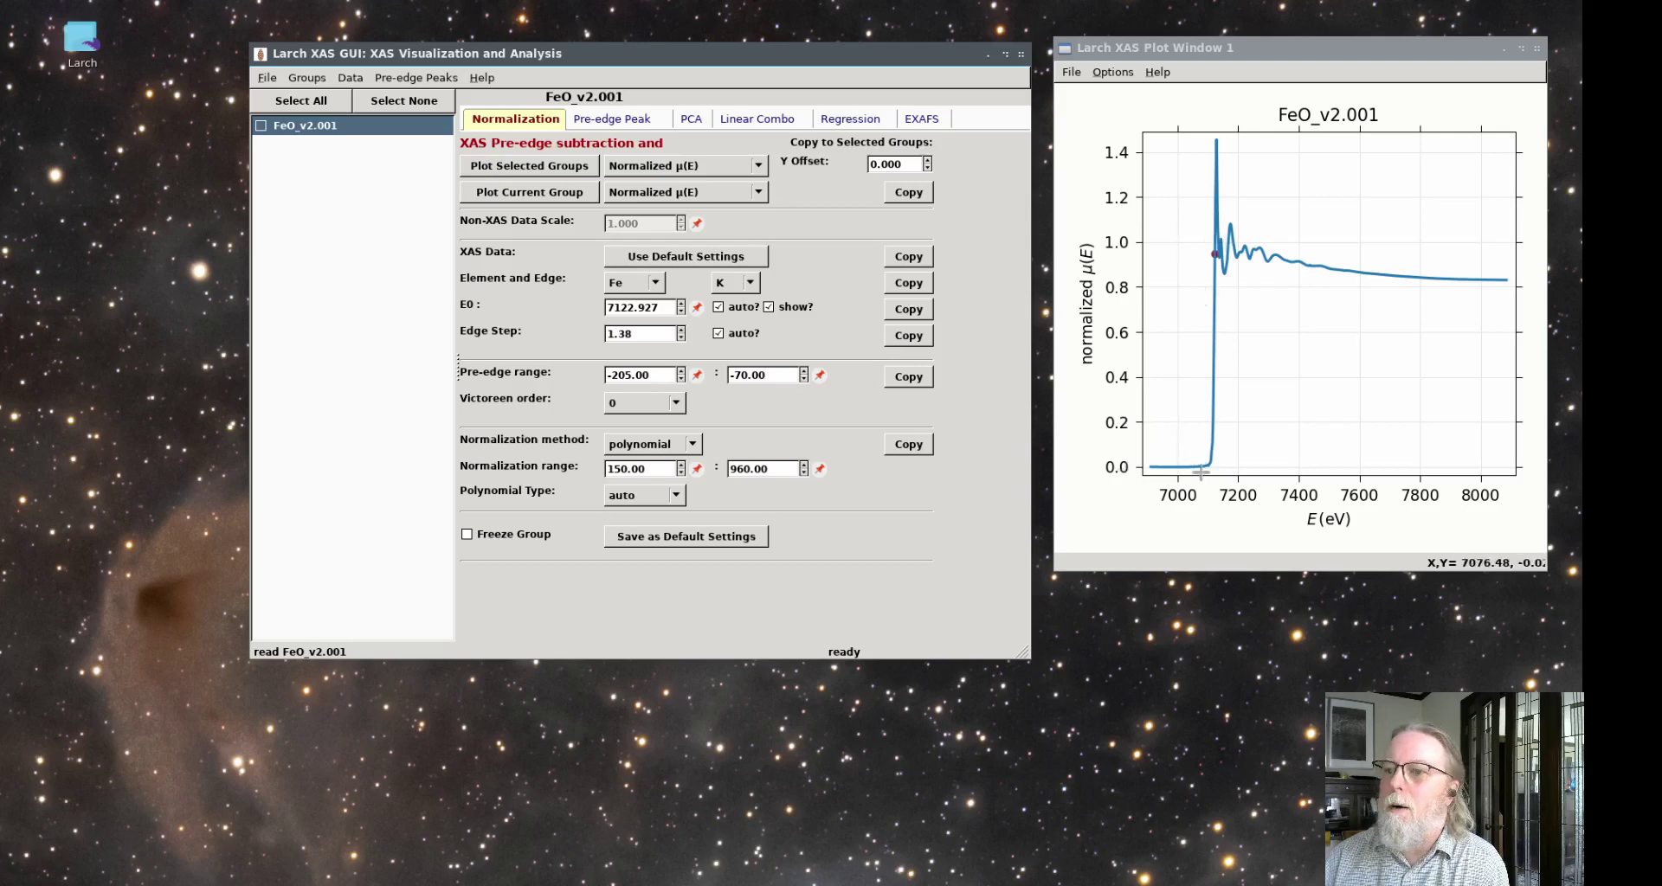
left_click_drag(1194, 472, 1239, 128)
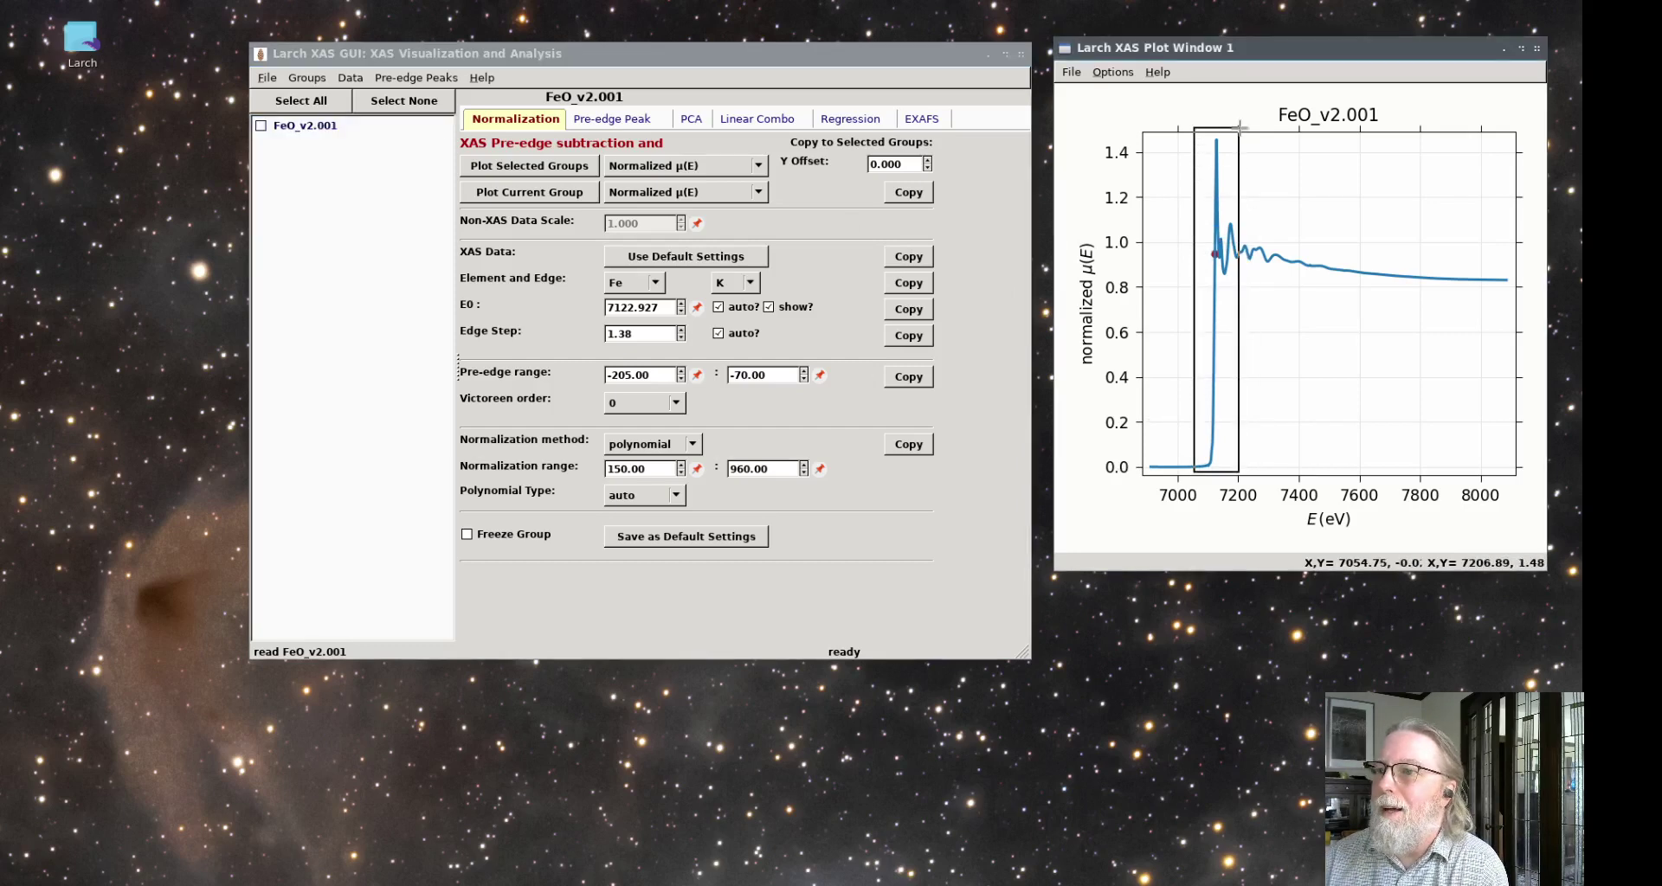
left_click_drag(1239, 128, 1239, 128)
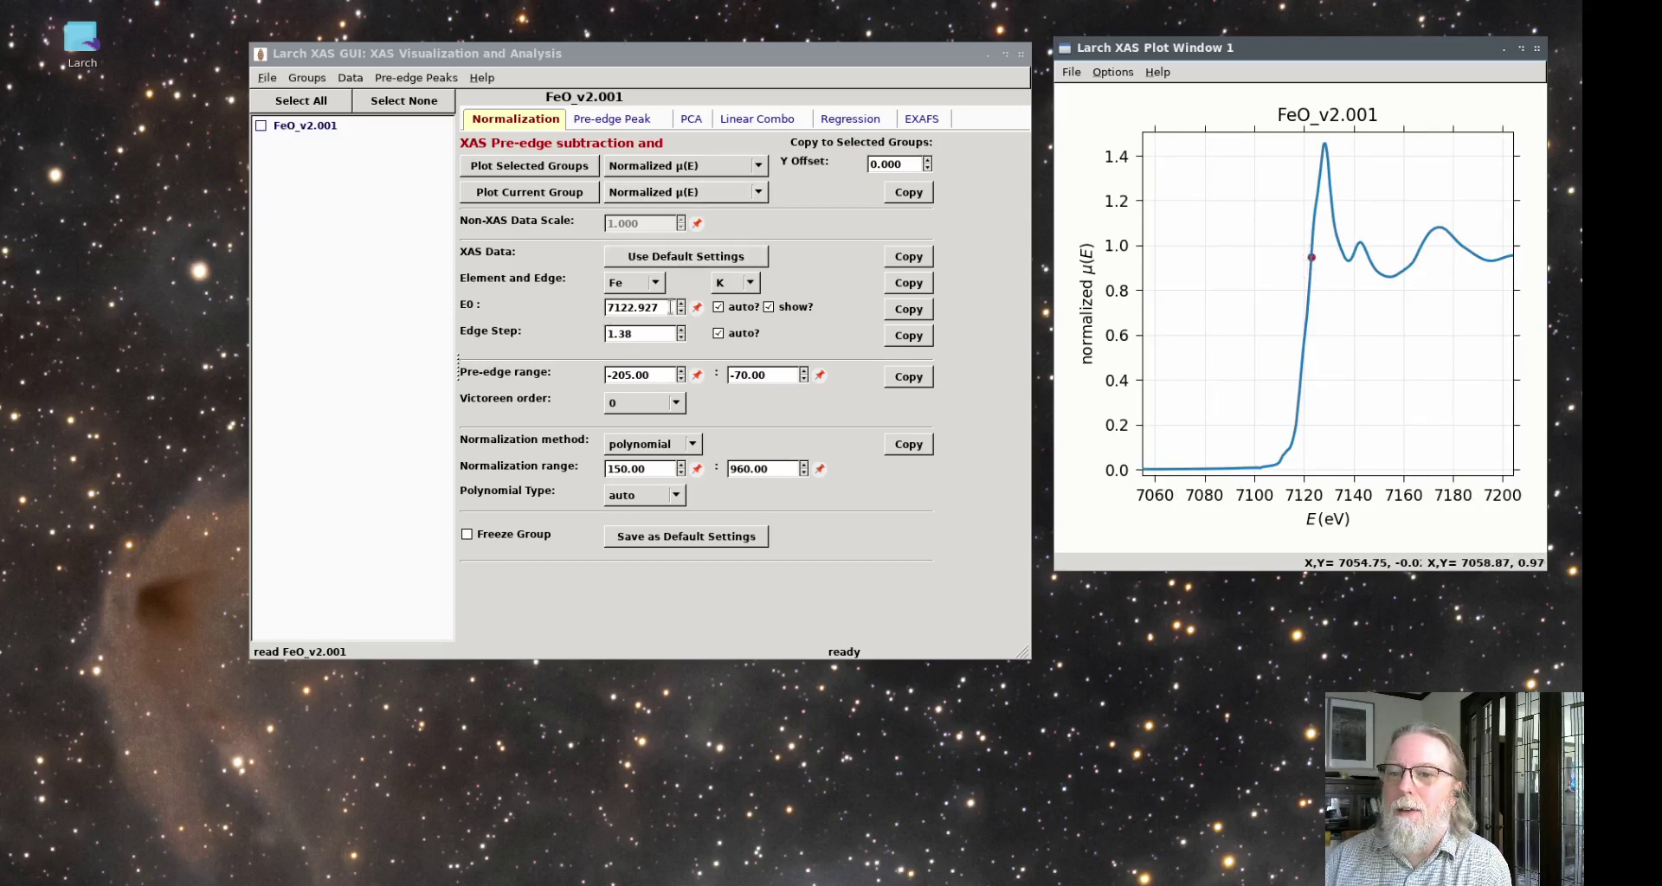
Switch the plot to dμ(E)/dE and zoom in on the derivative peak near 7122.9 eV.
left_click(692, 194)
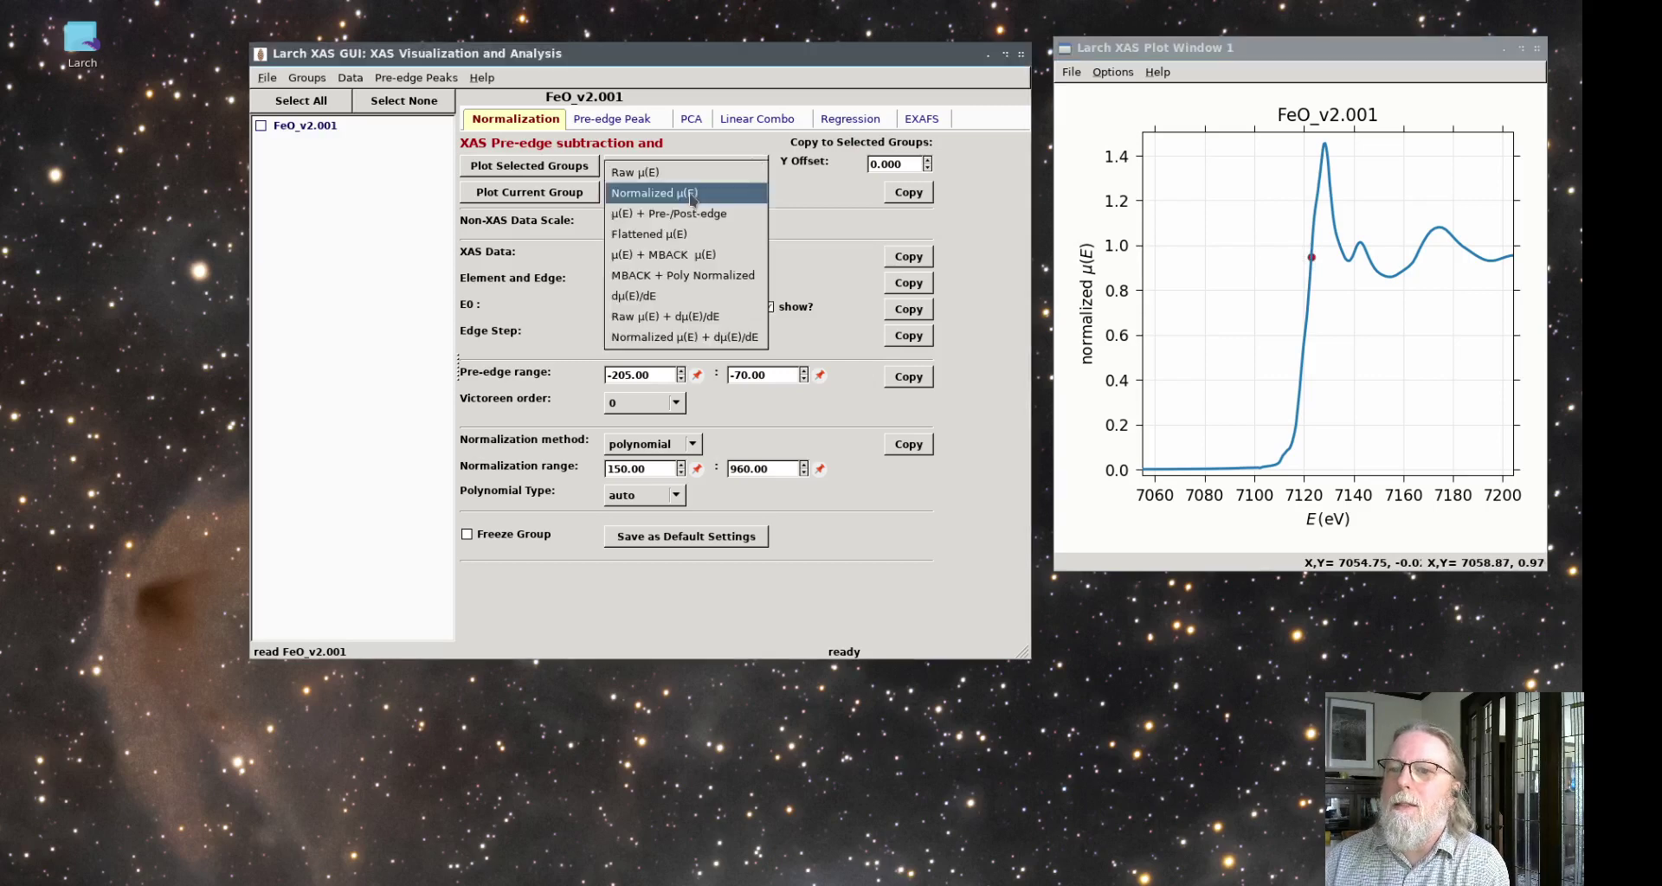
left_click(801, 195)
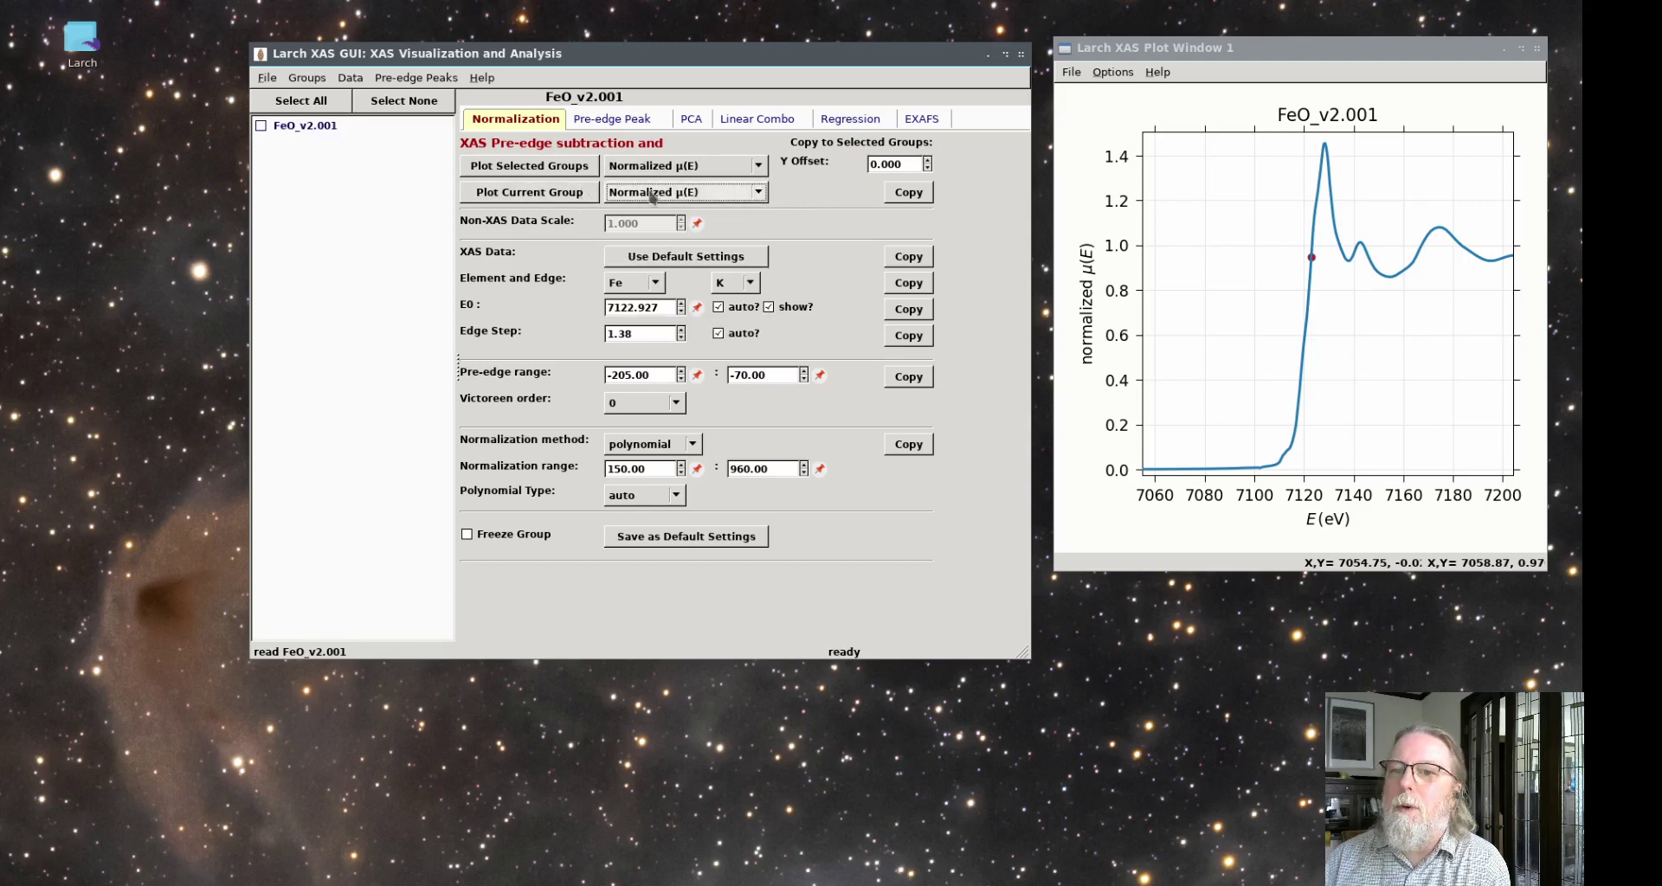
left_click(746, 192)
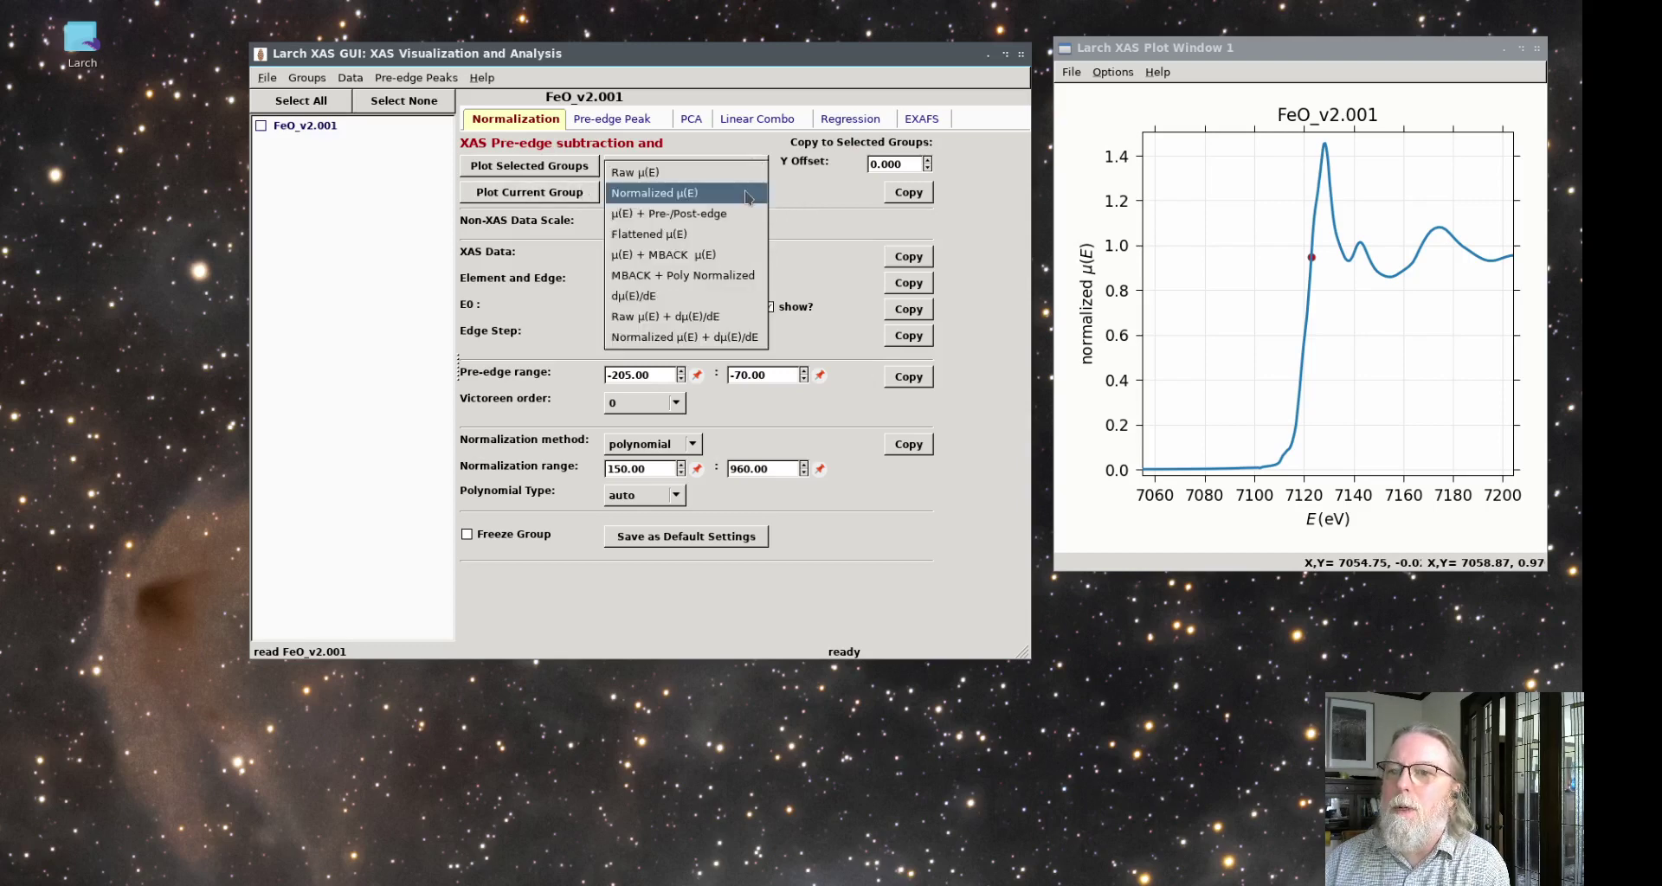
left_click(678, 300)
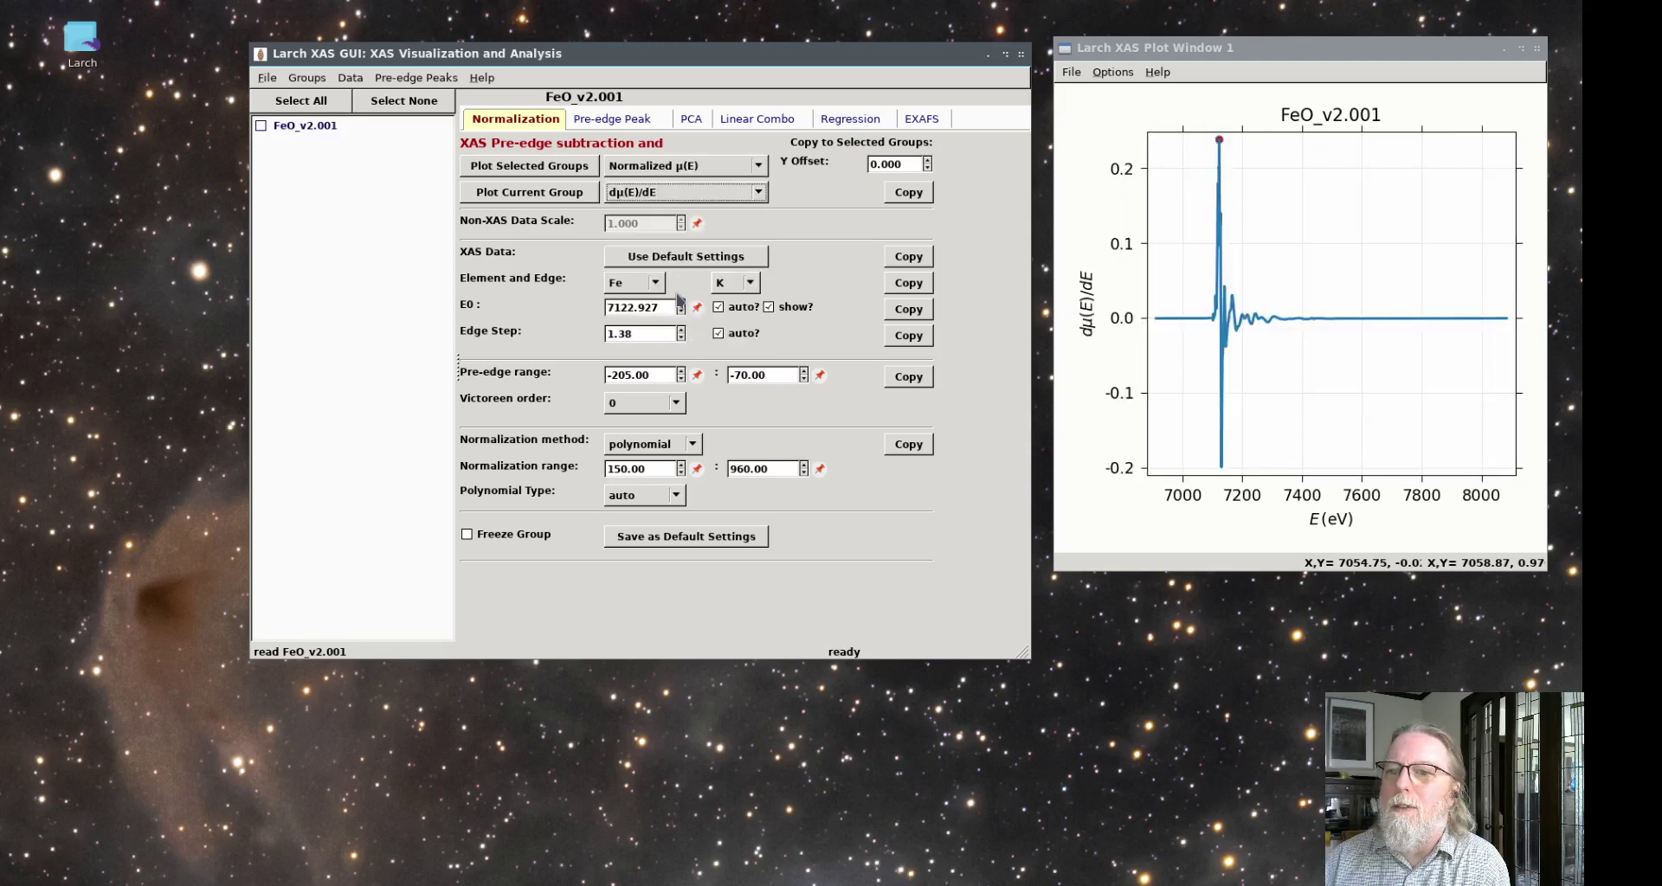
left_click(1206, 326)
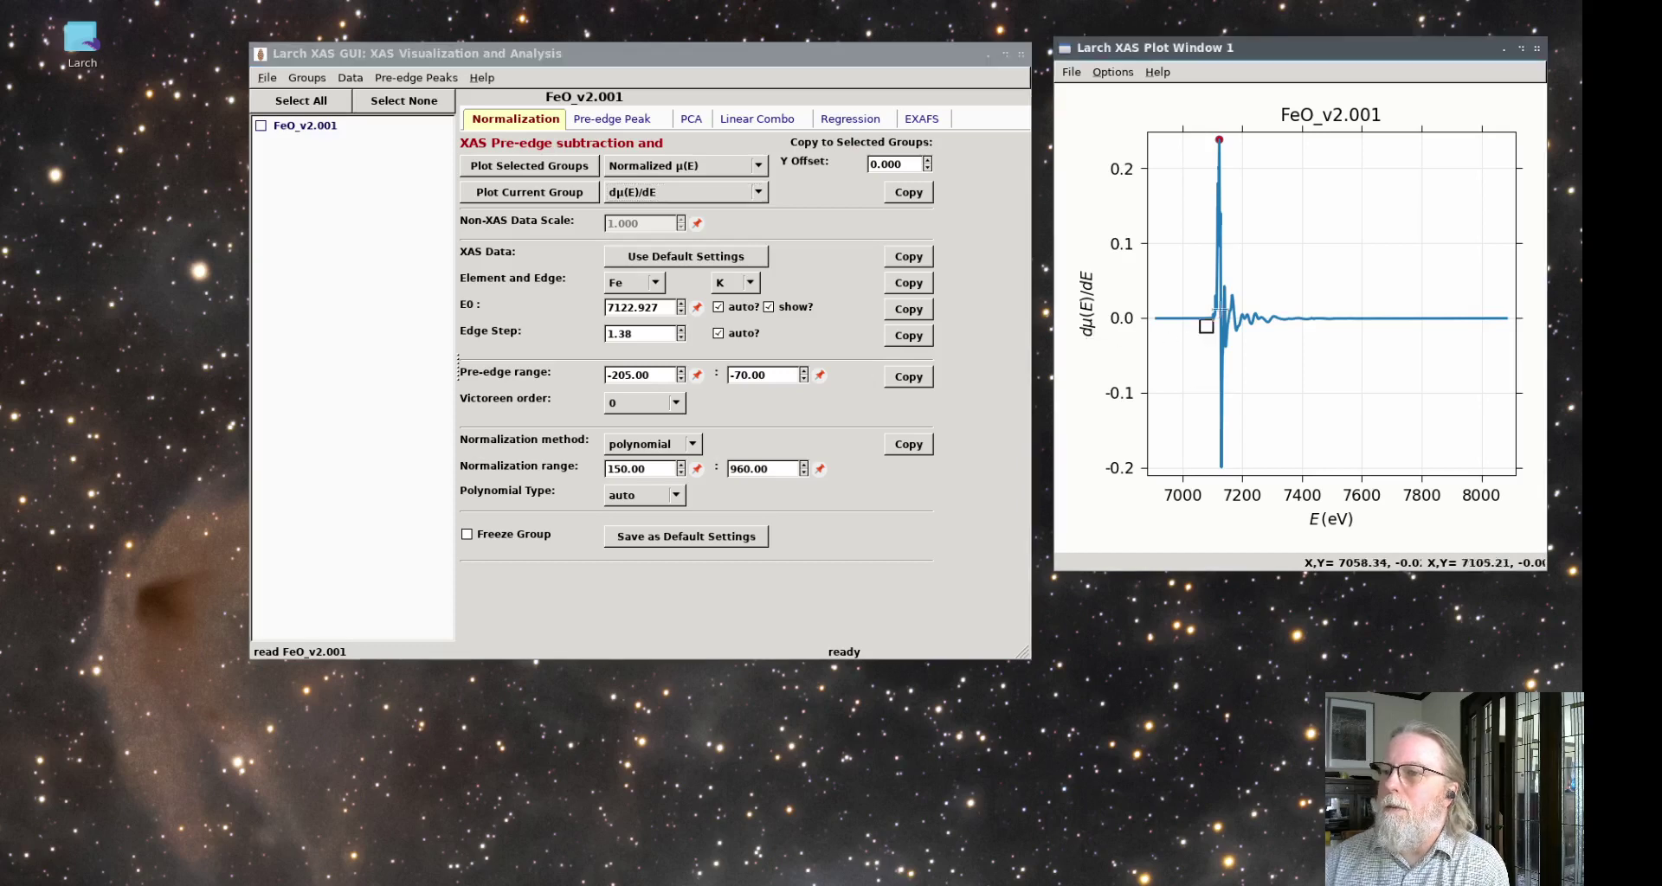
left_click_drag(1206, 326, 1232, 127)
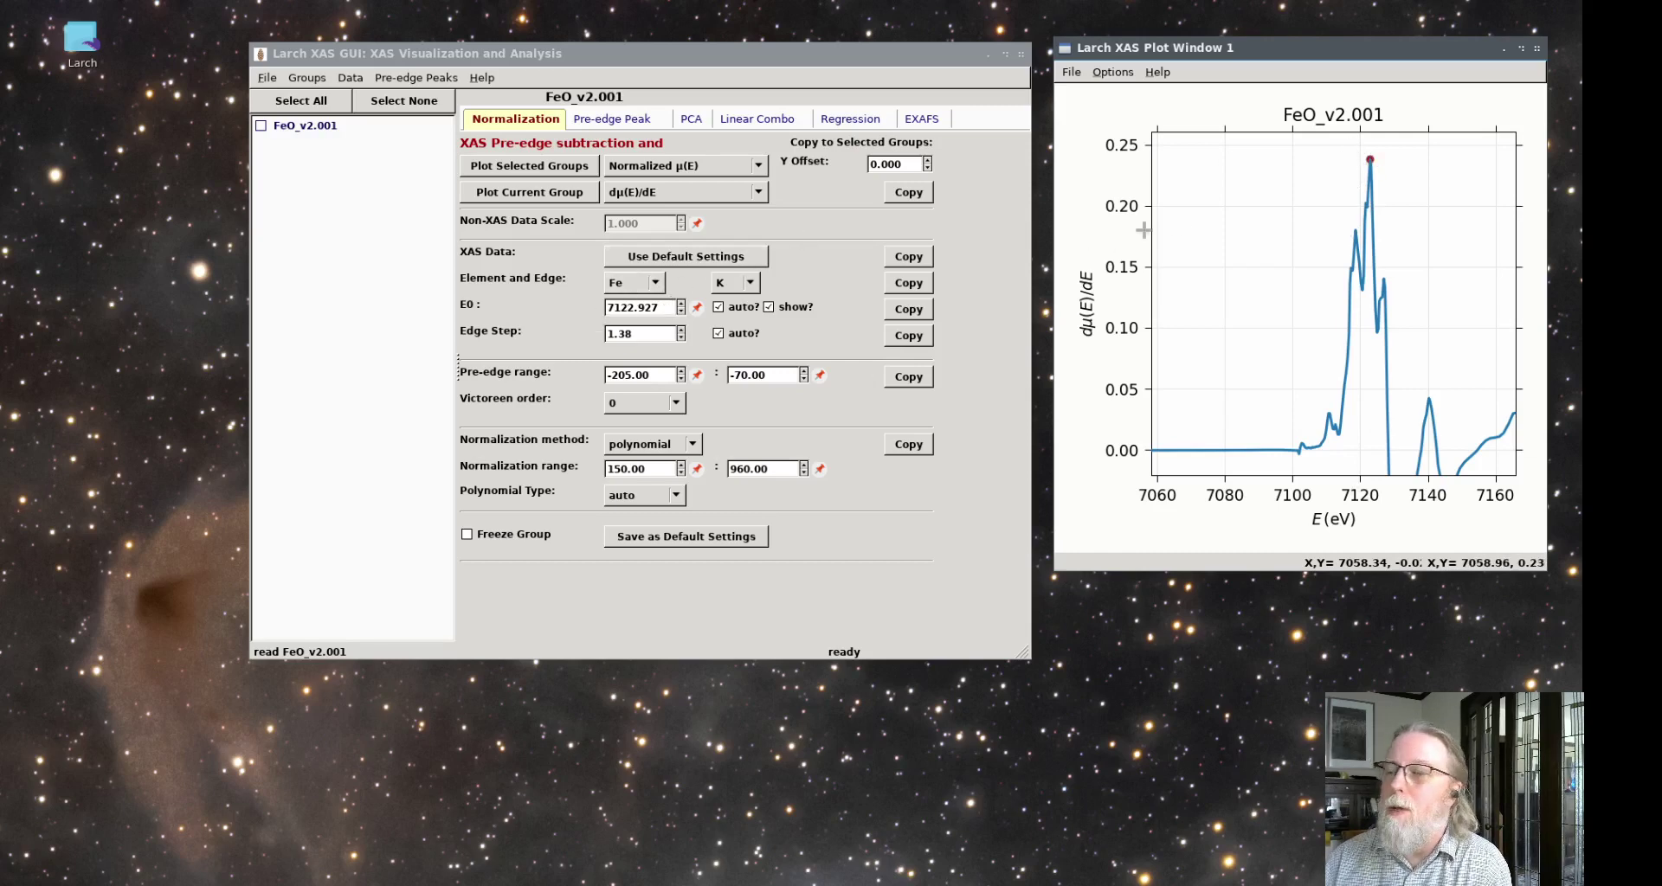
Plot Normalized μ(E) + dμ(E)/dE, zoom near 7105–7140 eV, then zoom fully out to 6900–8100 eV.
left_click(699, 194)
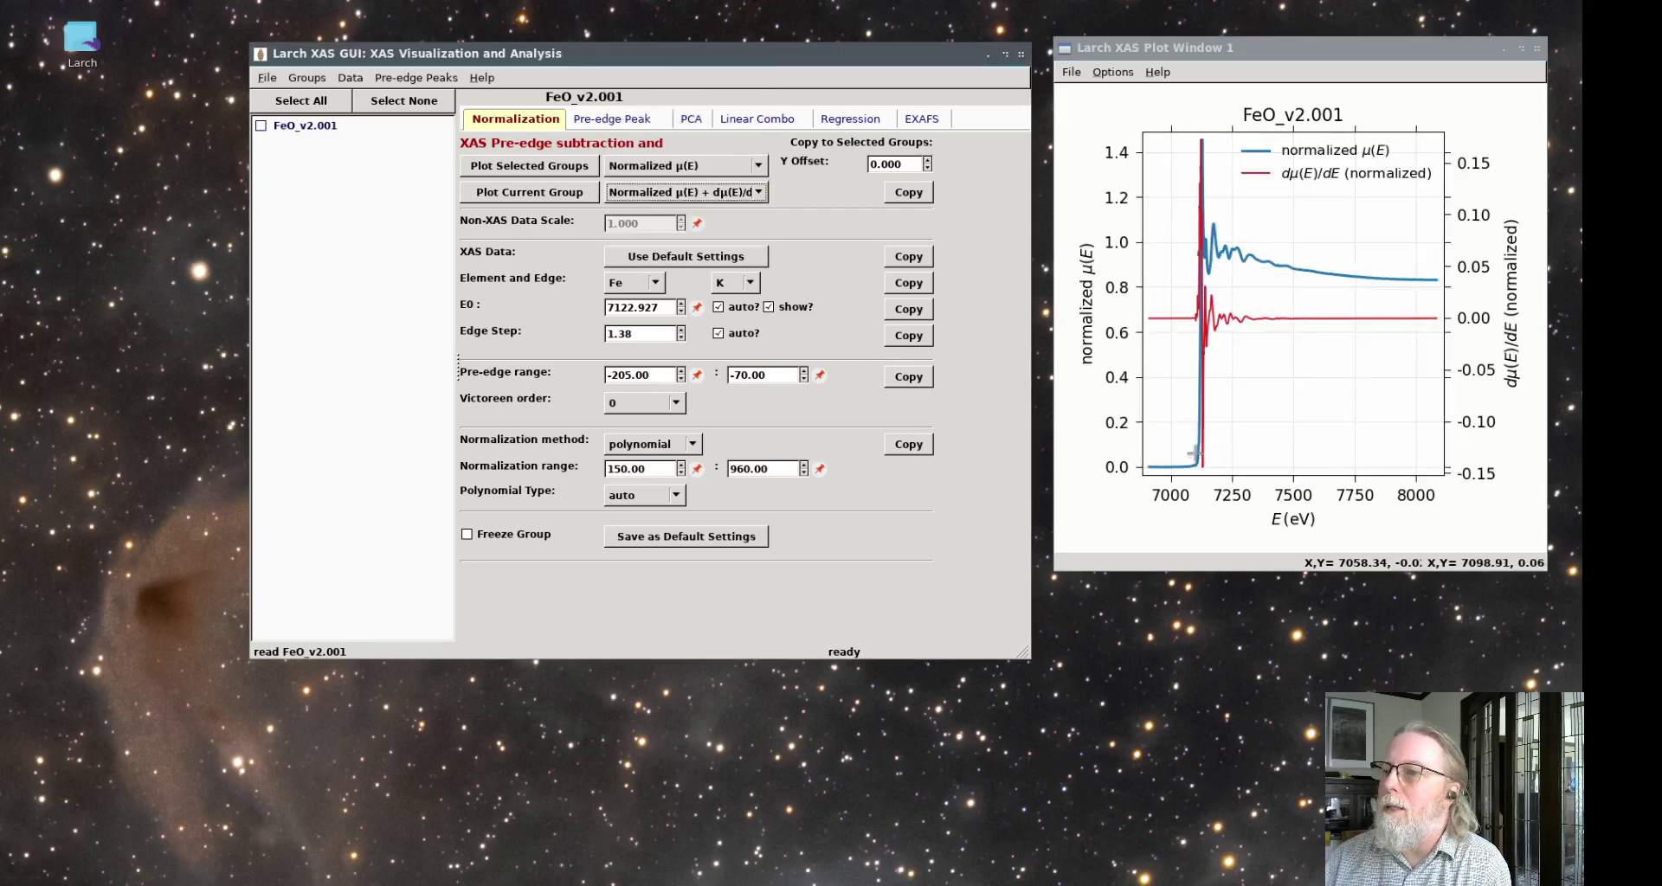
left_click_drag(1196, 132, 1205, 472)
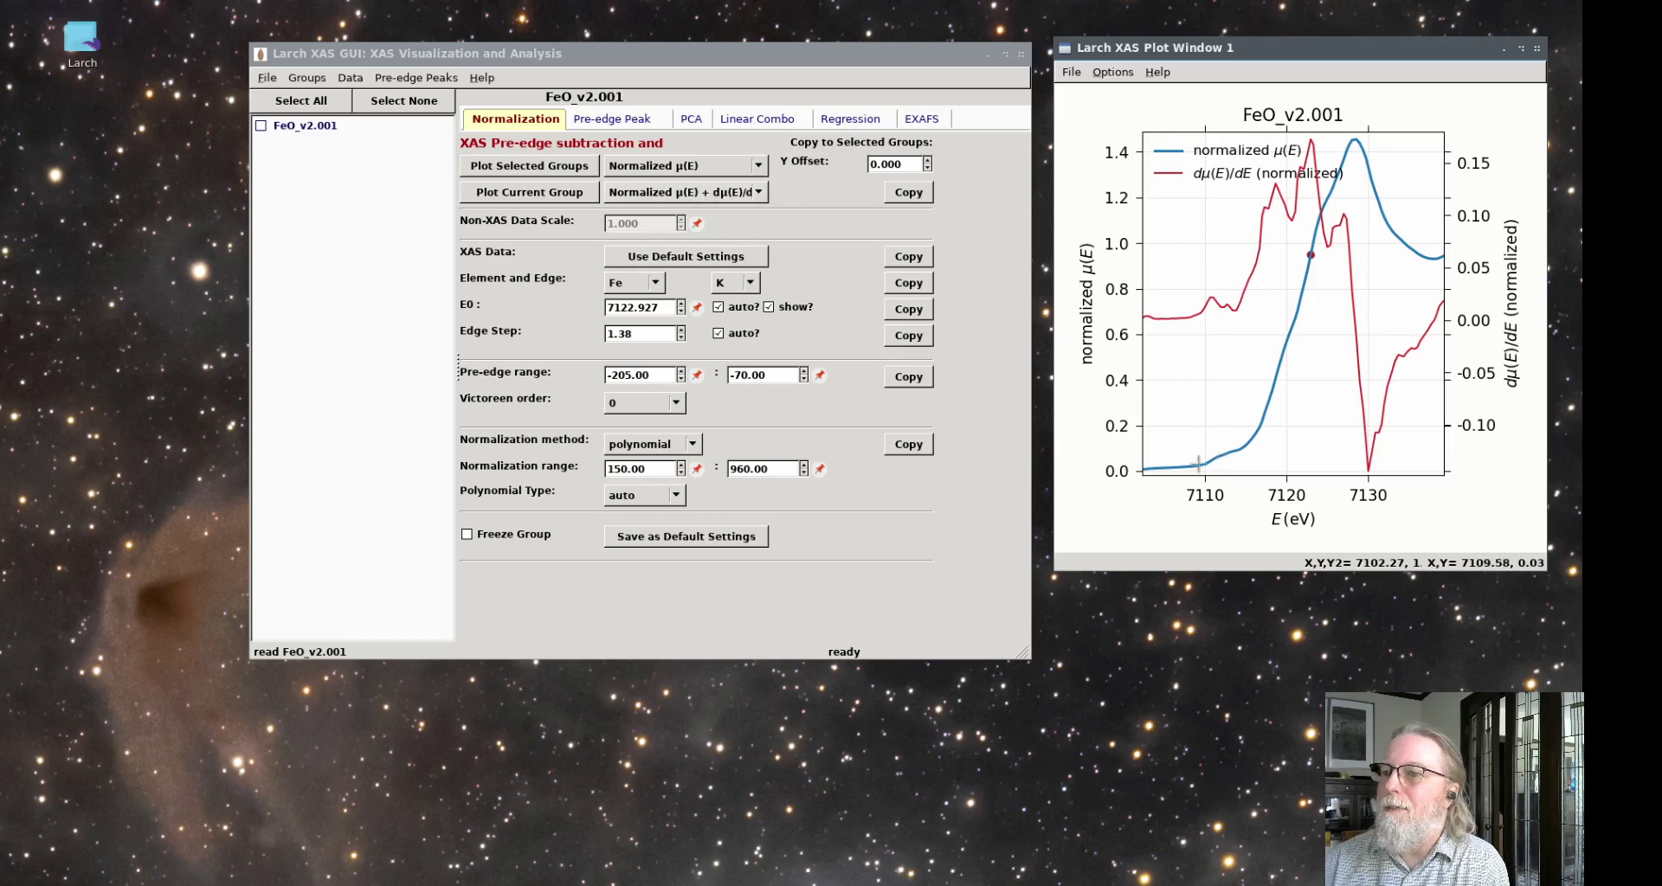
right_click(1213, 367)
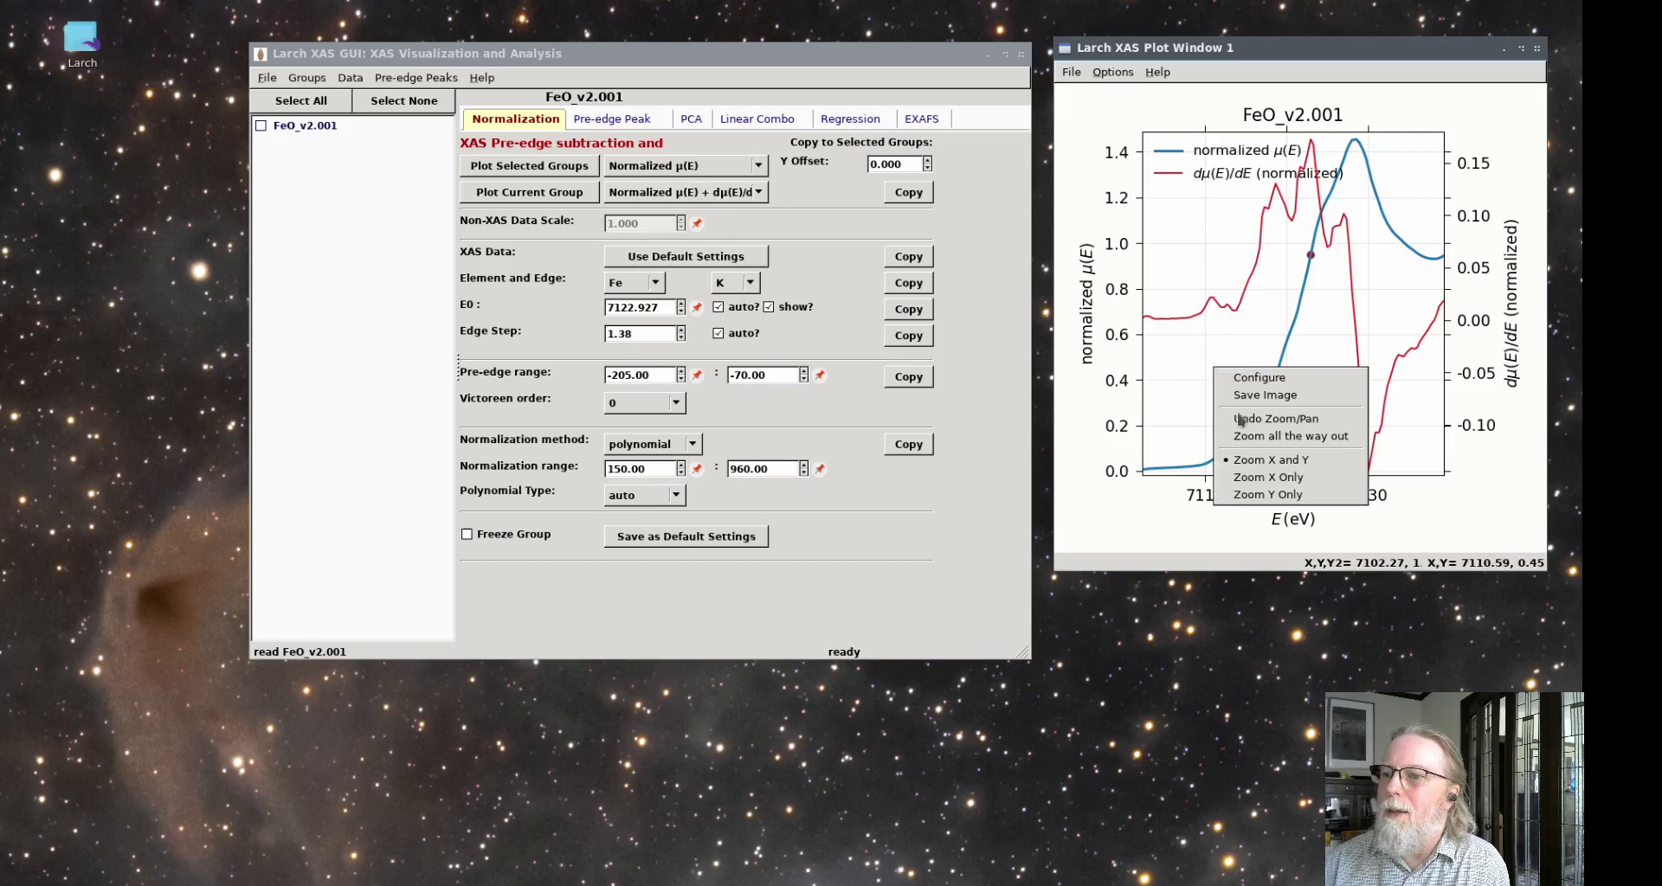
left_click(1255, 436)
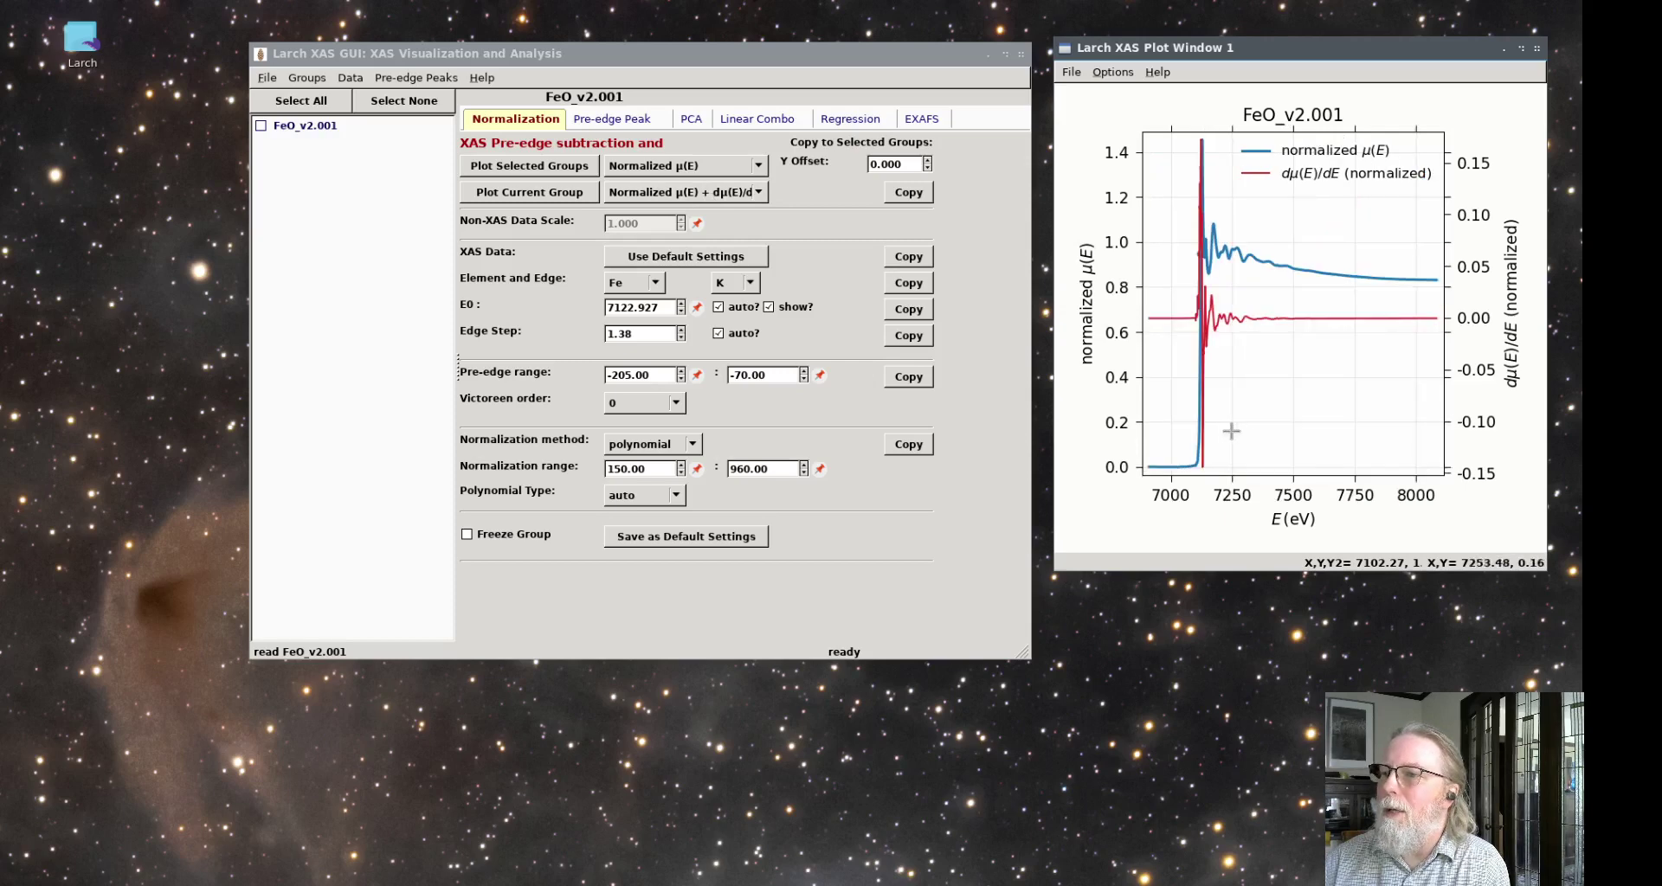
Plot μ(E) + Pre-/Post-edge lines and toggle the μ(E) legend curve off and on.
left_click(676, 192)
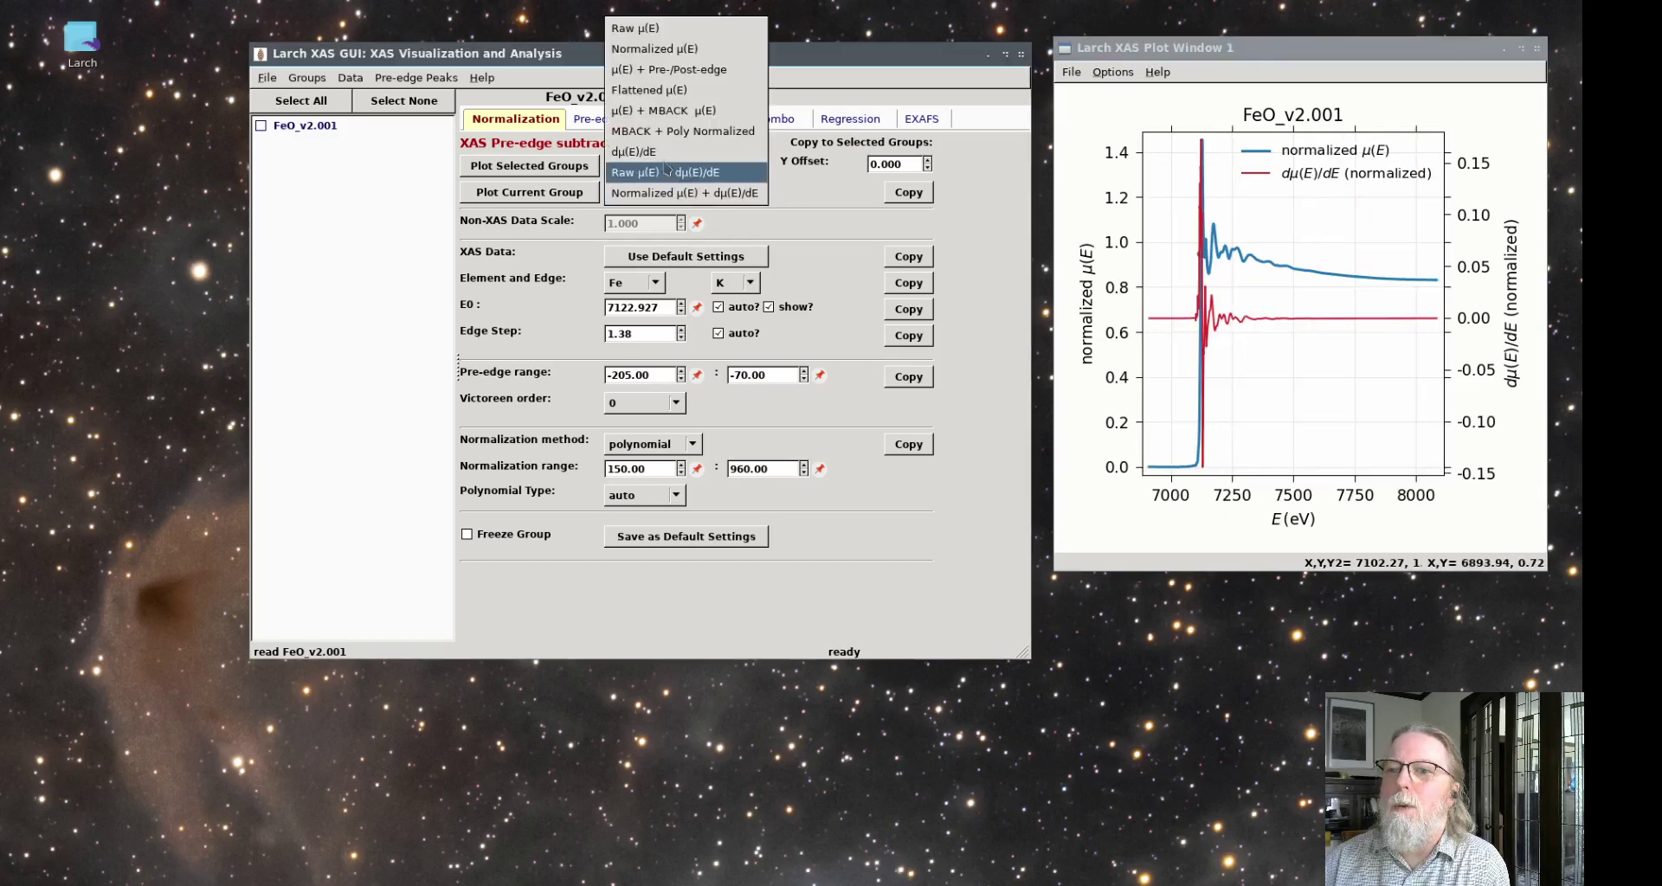
left_click(698, 71)
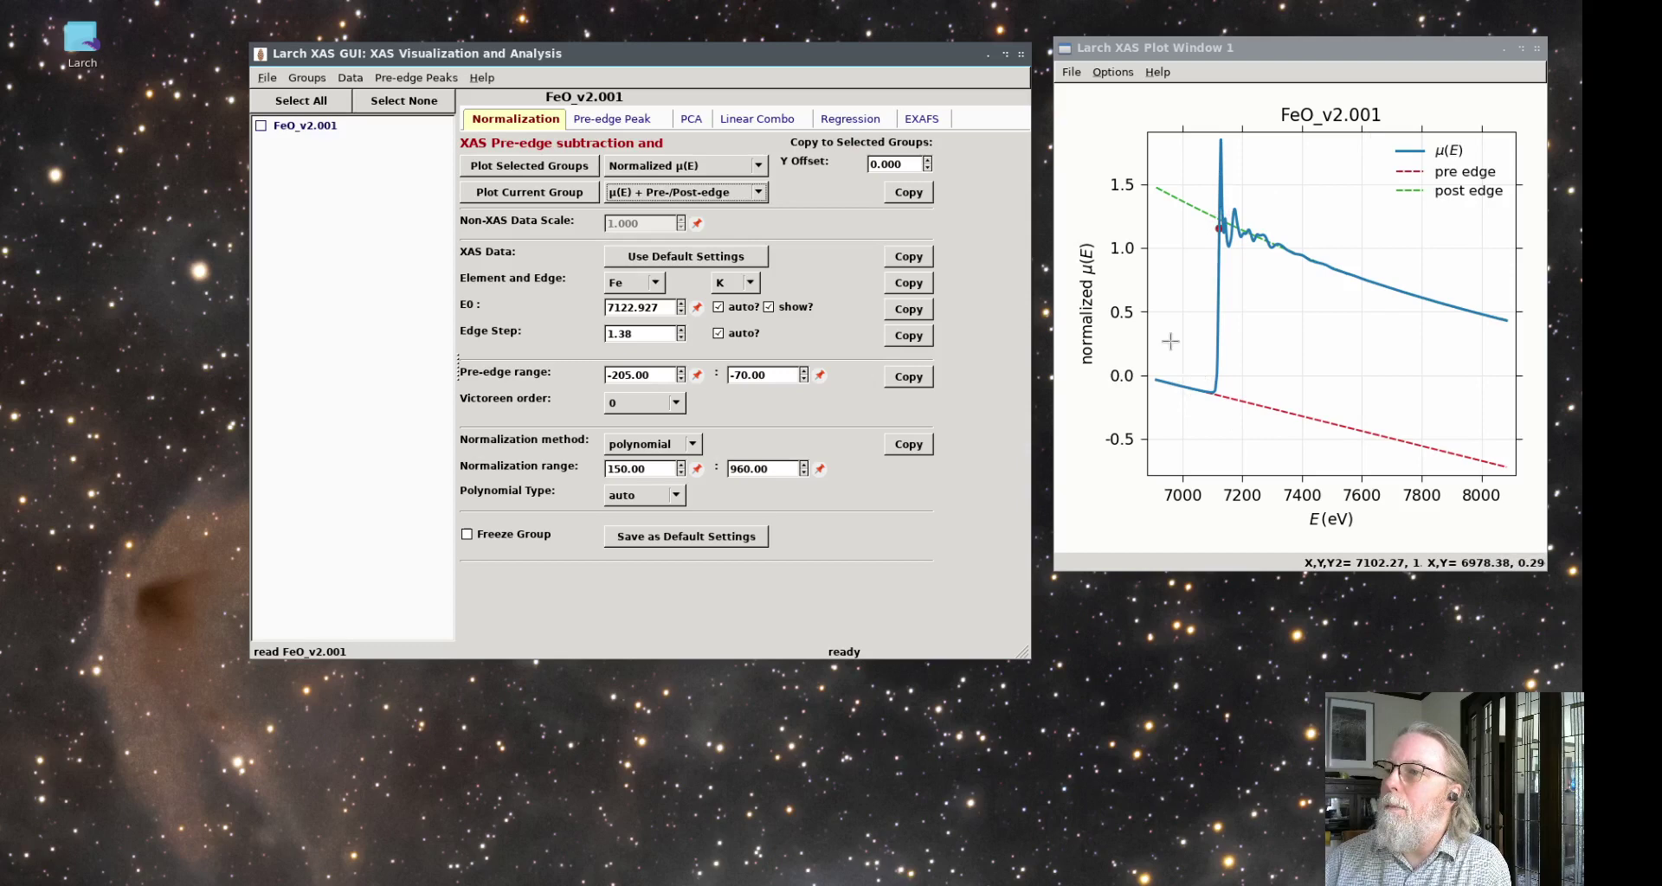
left_click(1449, 153)
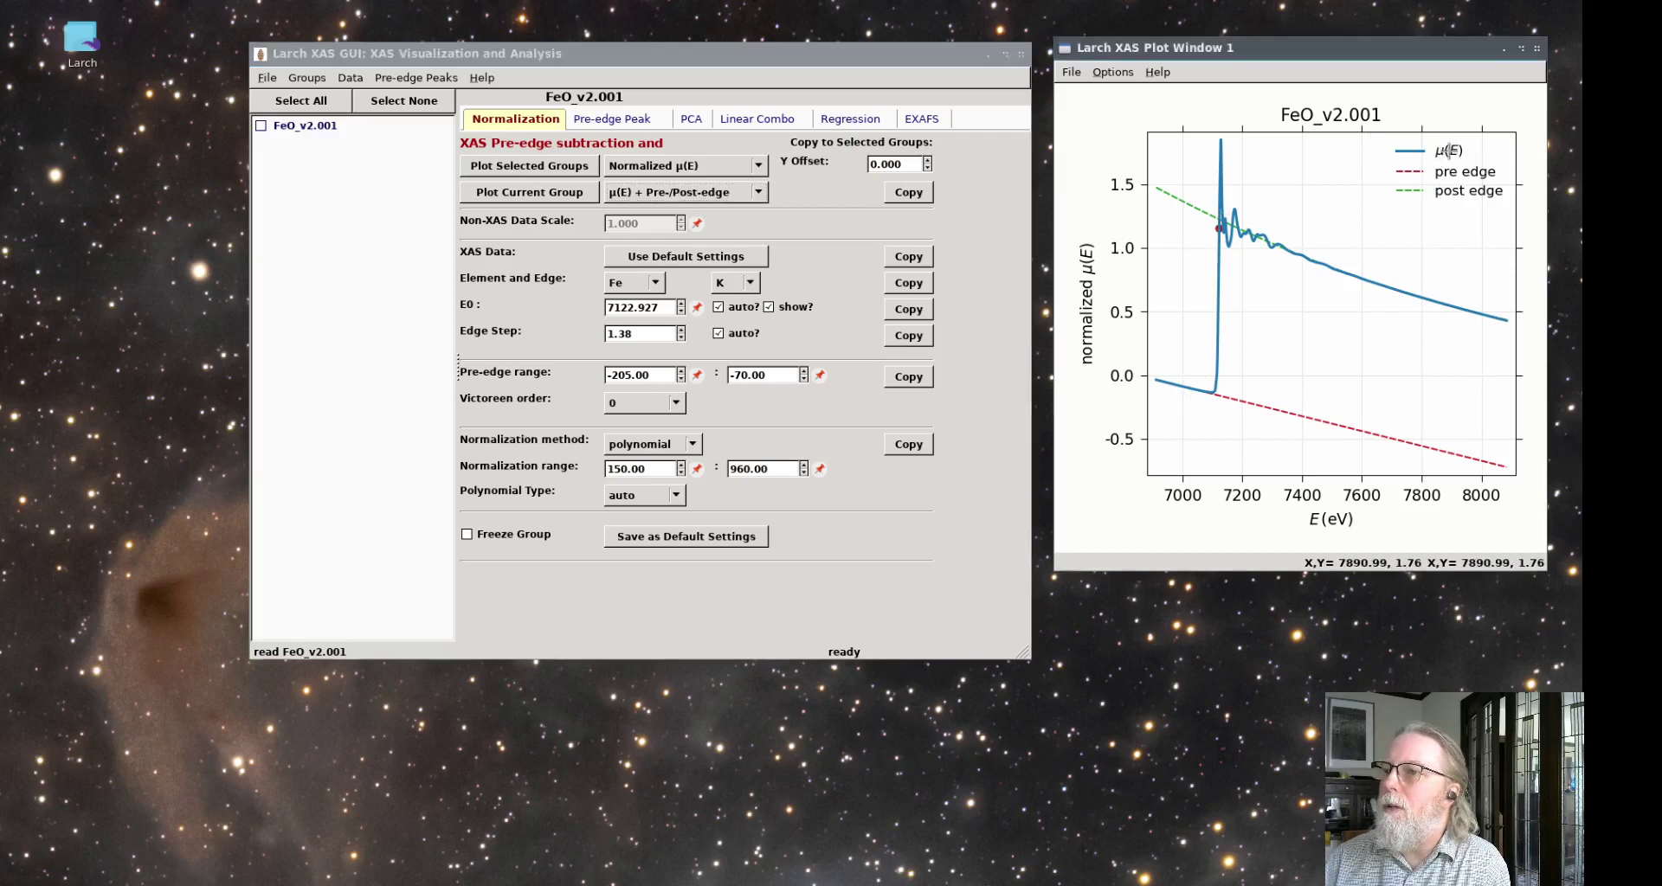
left_click(1449, 152)
left_click(1449, 152)
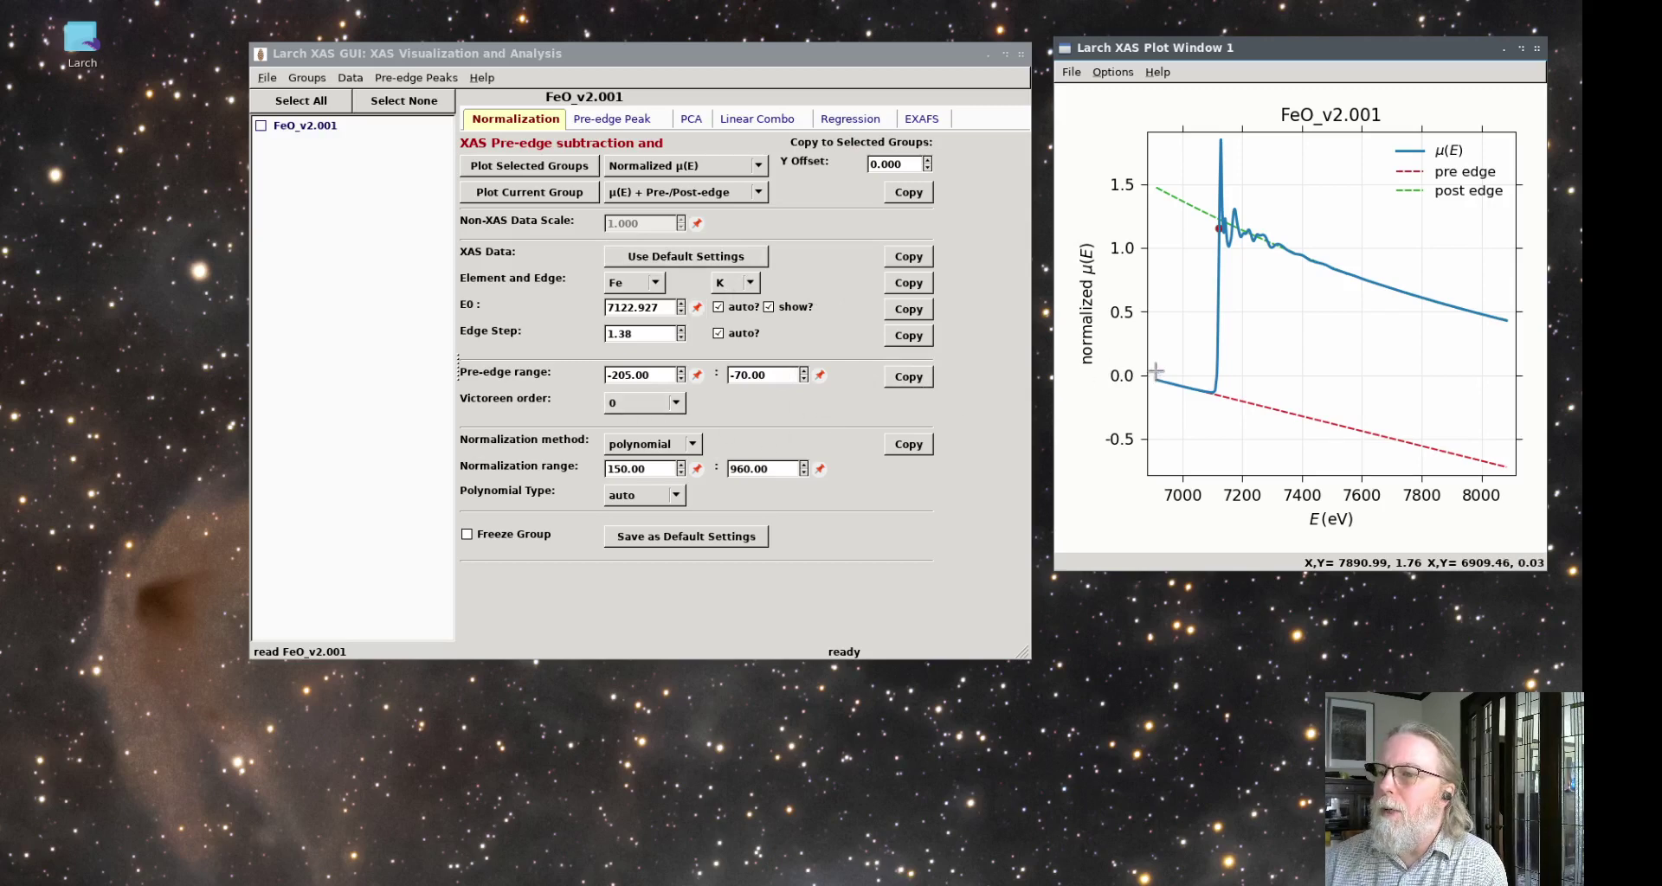
Zoom into FeO_v2.001's pre-edge region and pick a curve point near 7053 eV.
left_click_drag(1148, 370, 1272, 425)
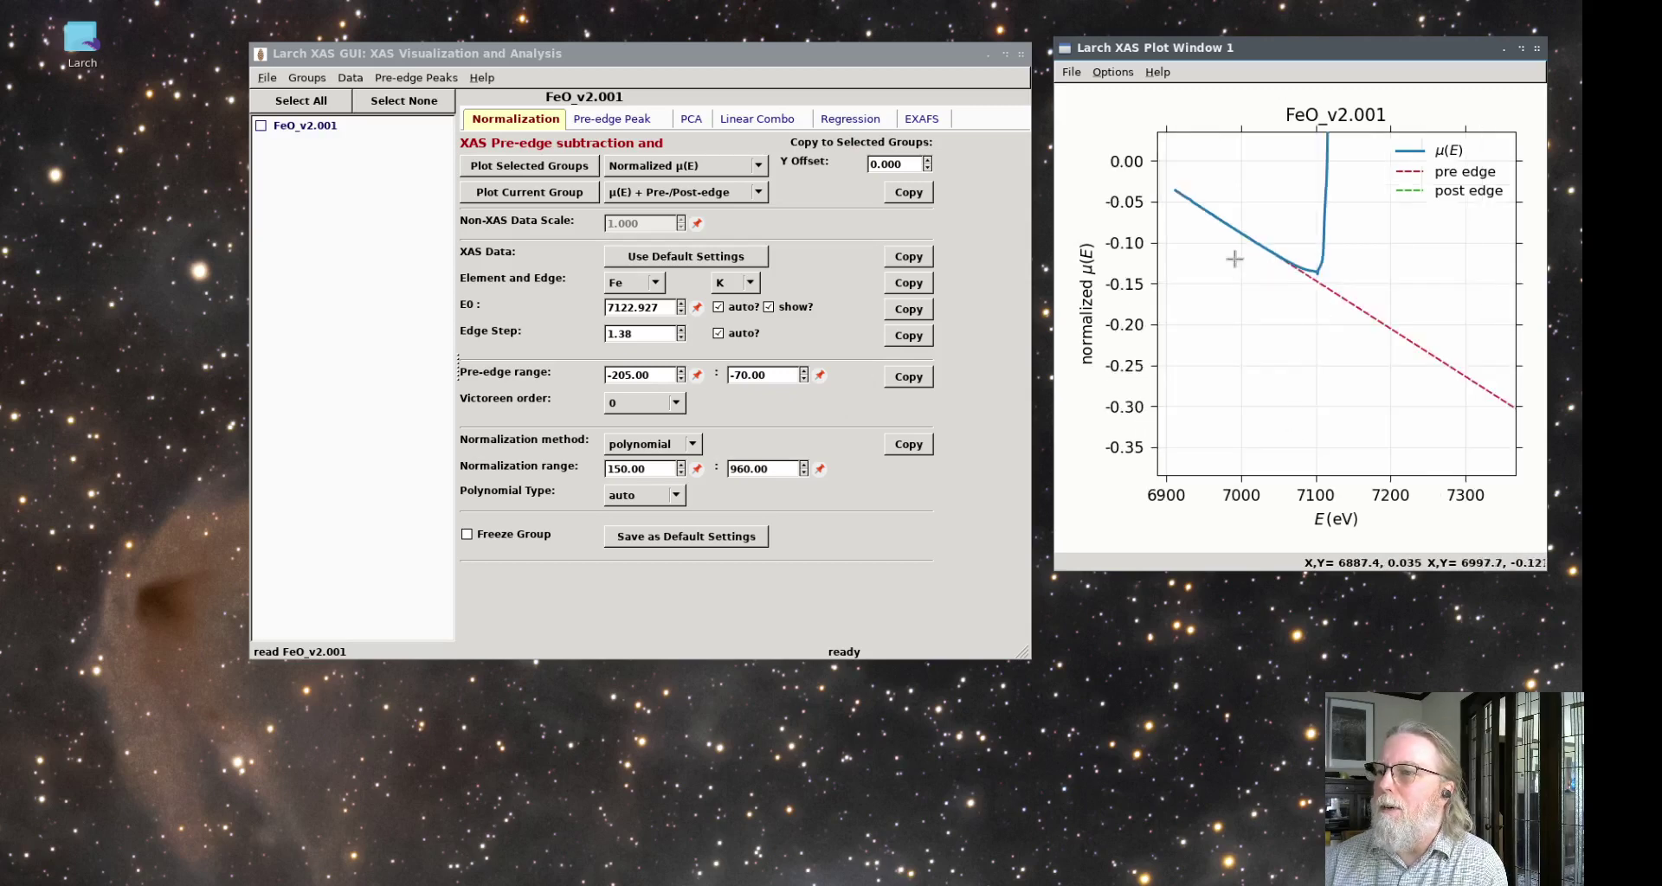
left_click(1447, 152)
left_click(1447, 153)
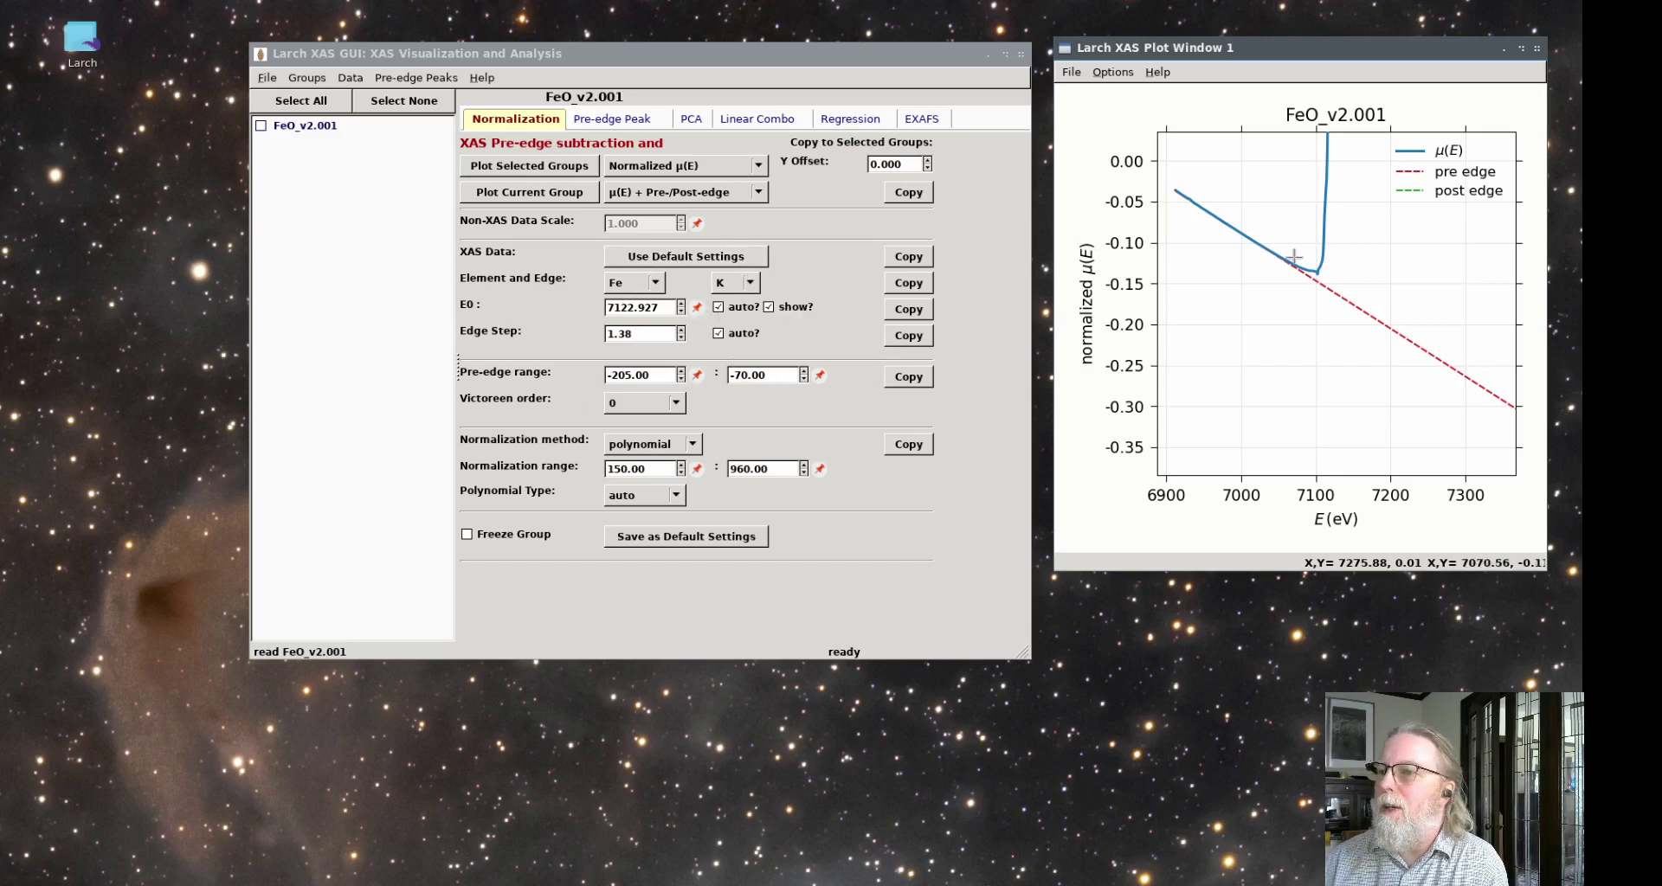
right_click(1253, 318)
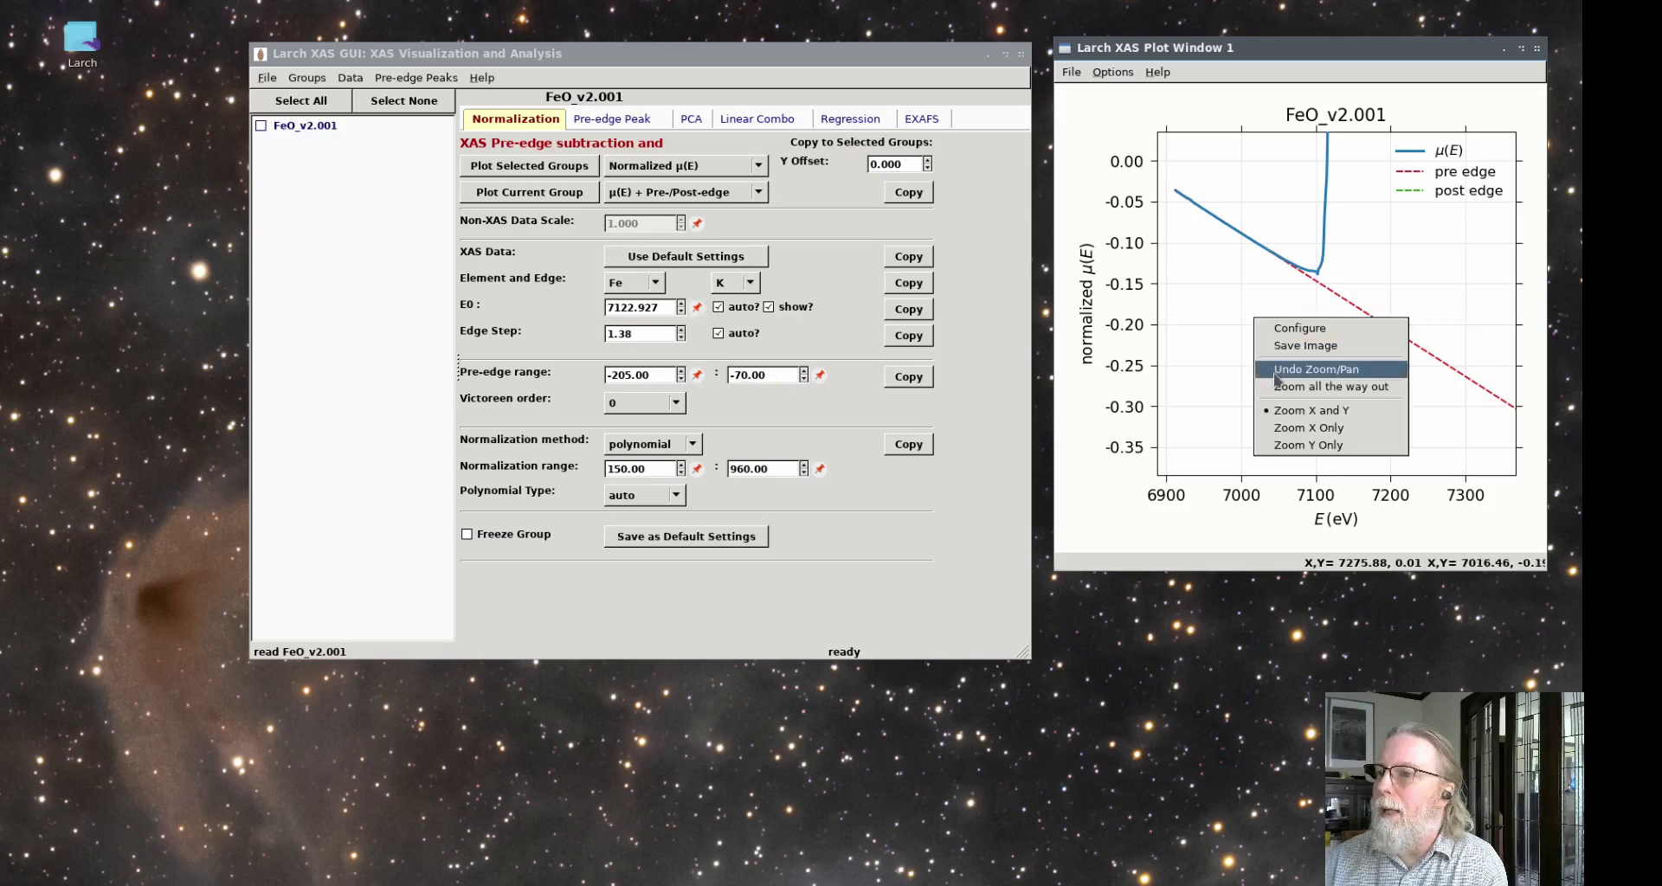
left_click(1276, 383)
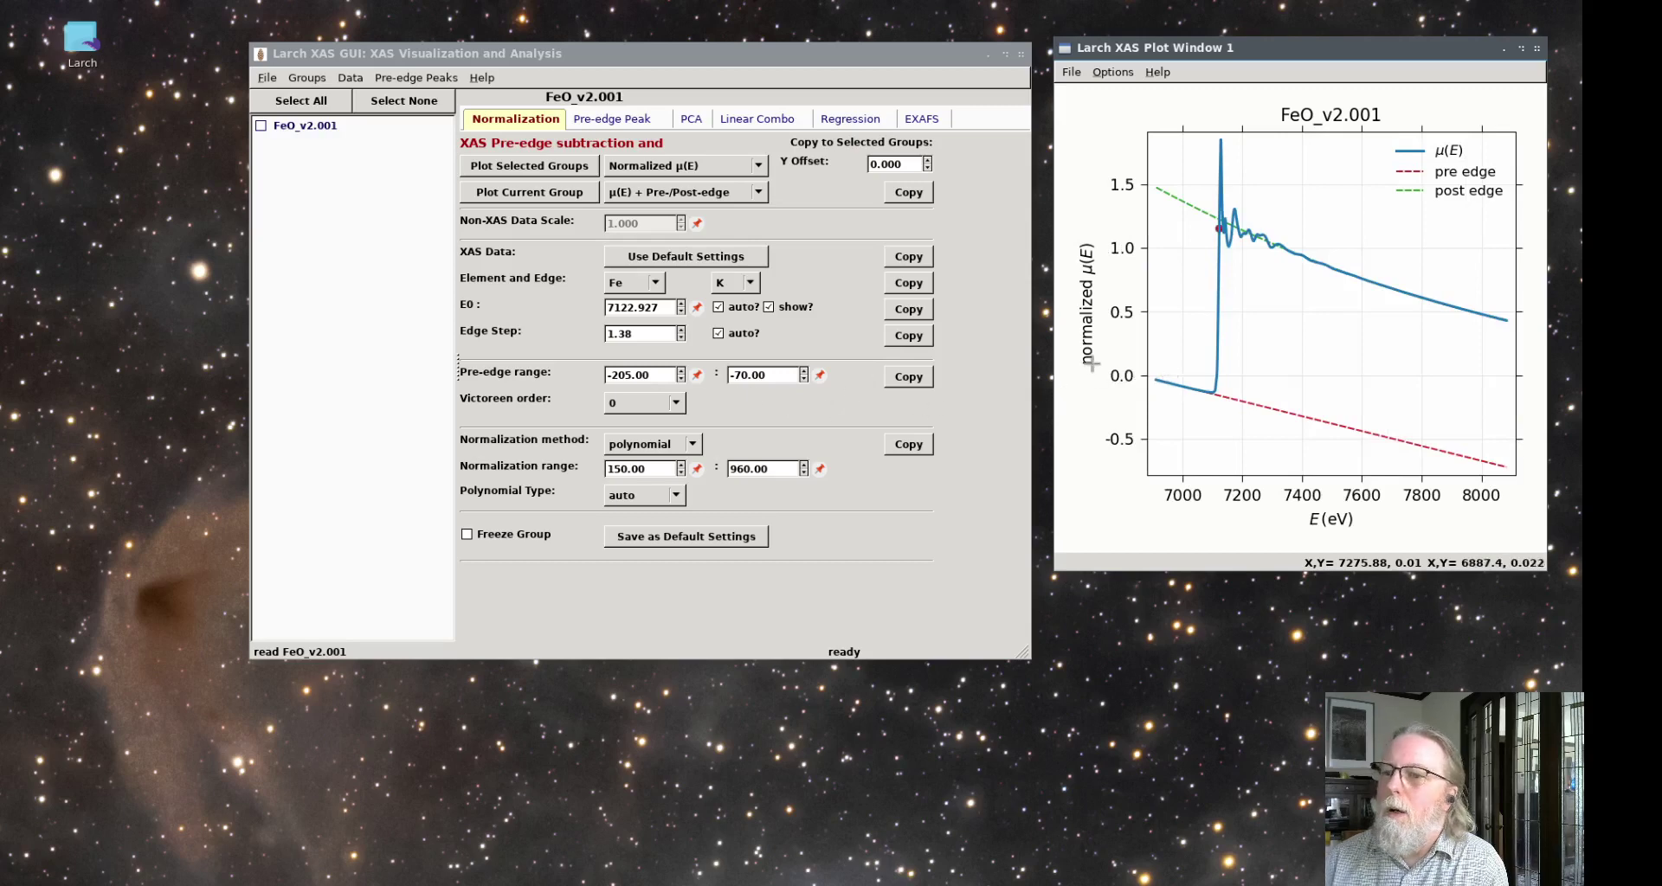
left_click_drag(1144, 367, 1246, 415)
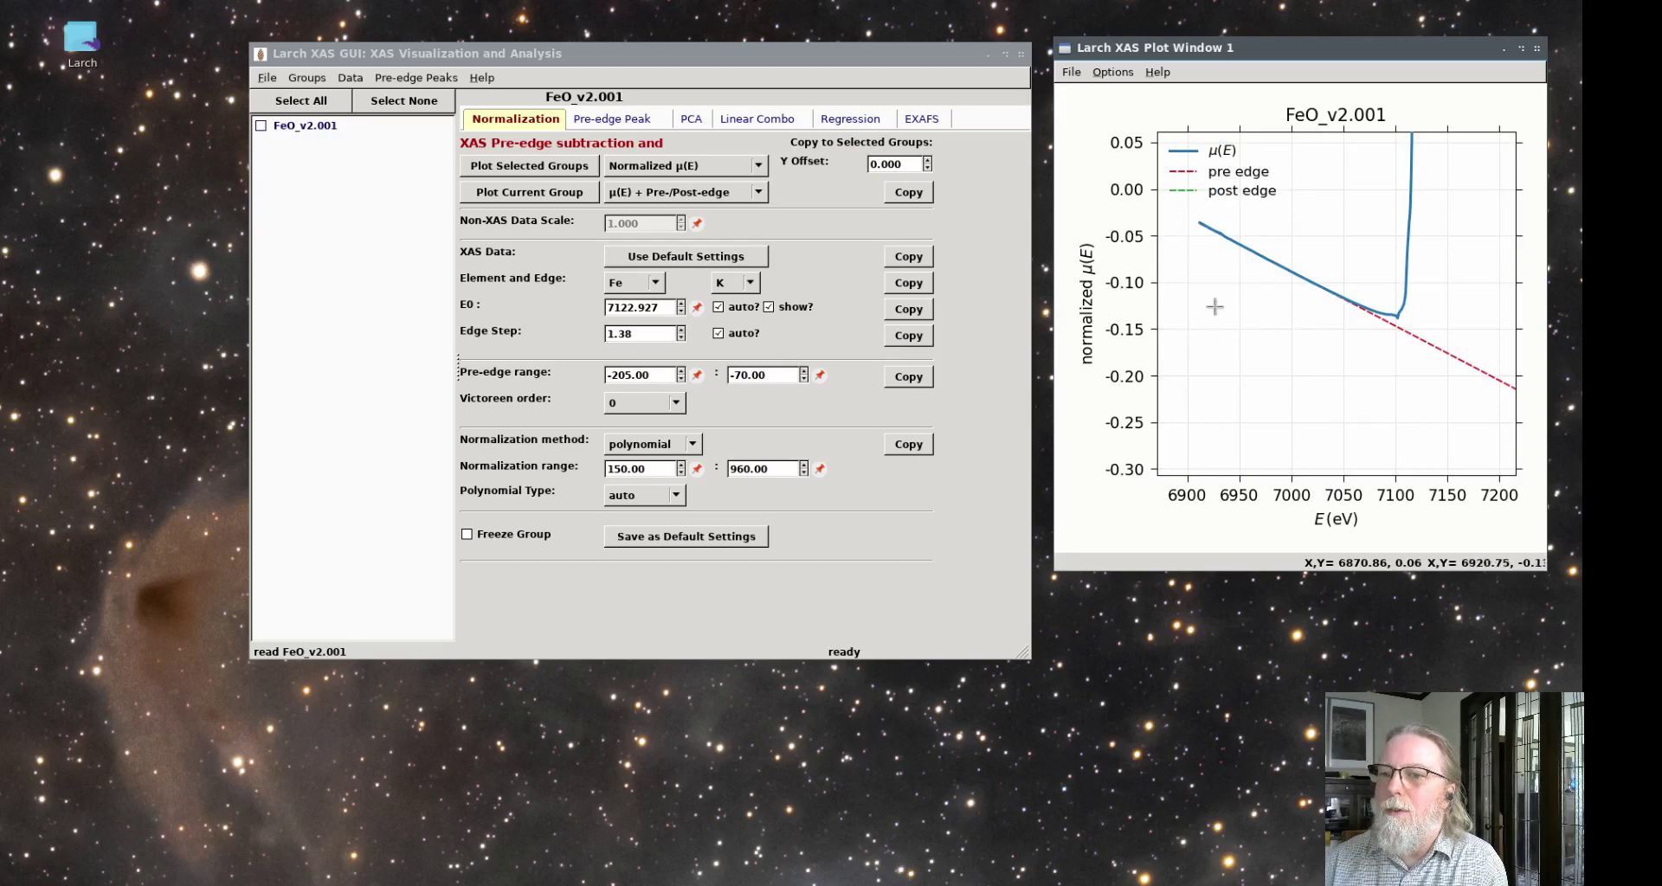
left_click(1346, 309)
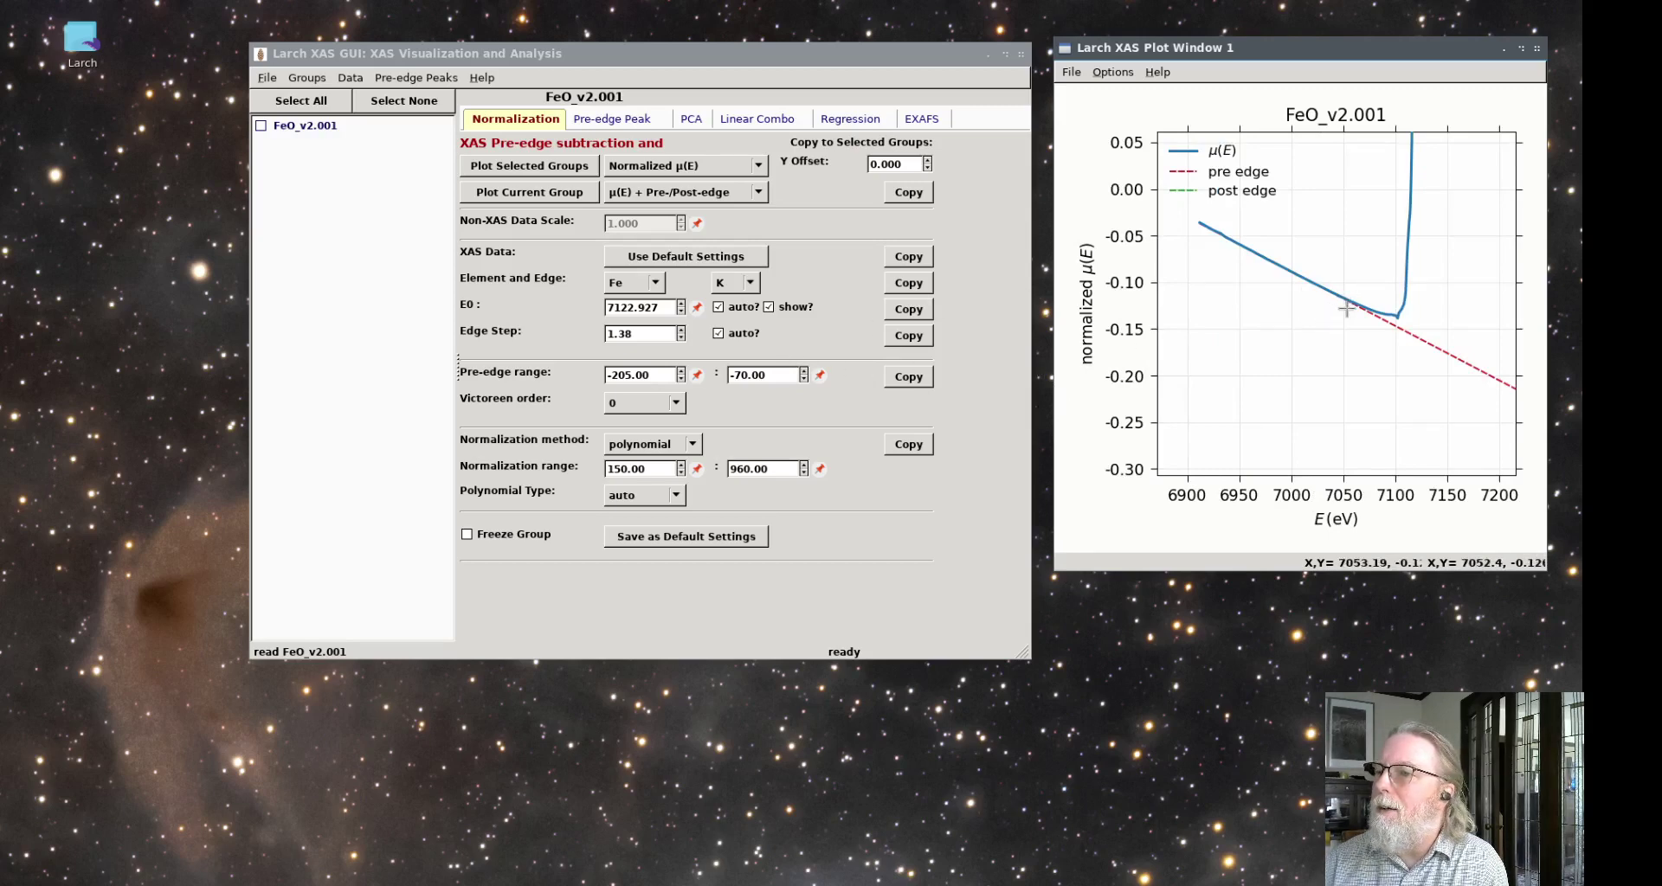
Set the pre-edge range to -185.93 to -64.00 using picked curve points and editing.
left_click(819, 376)
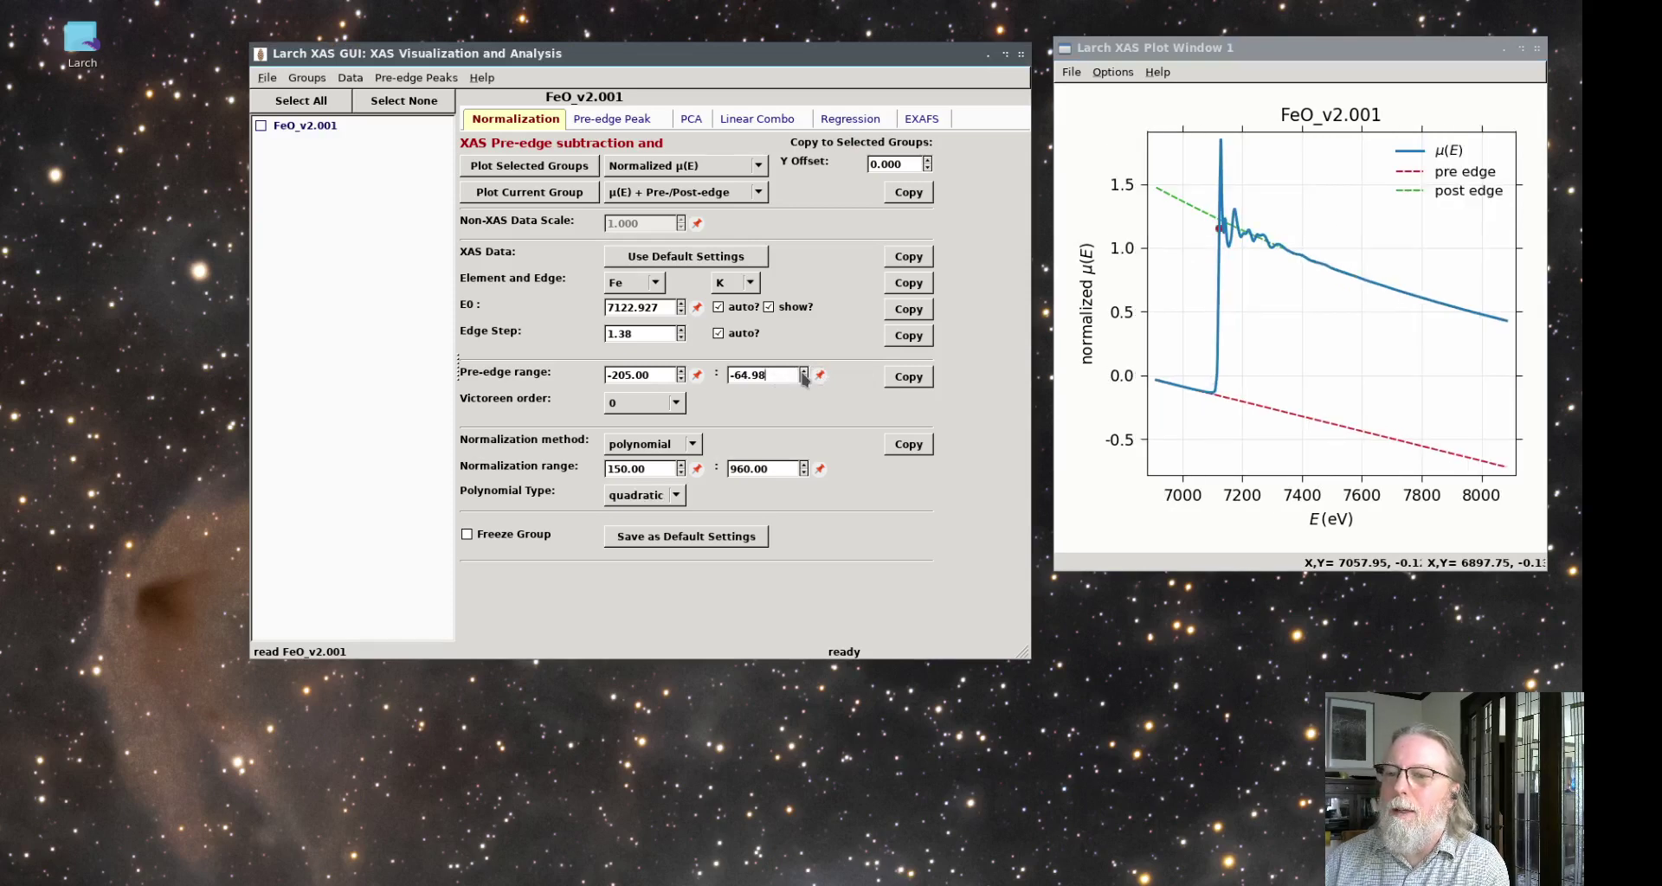
left_click(804, 378)
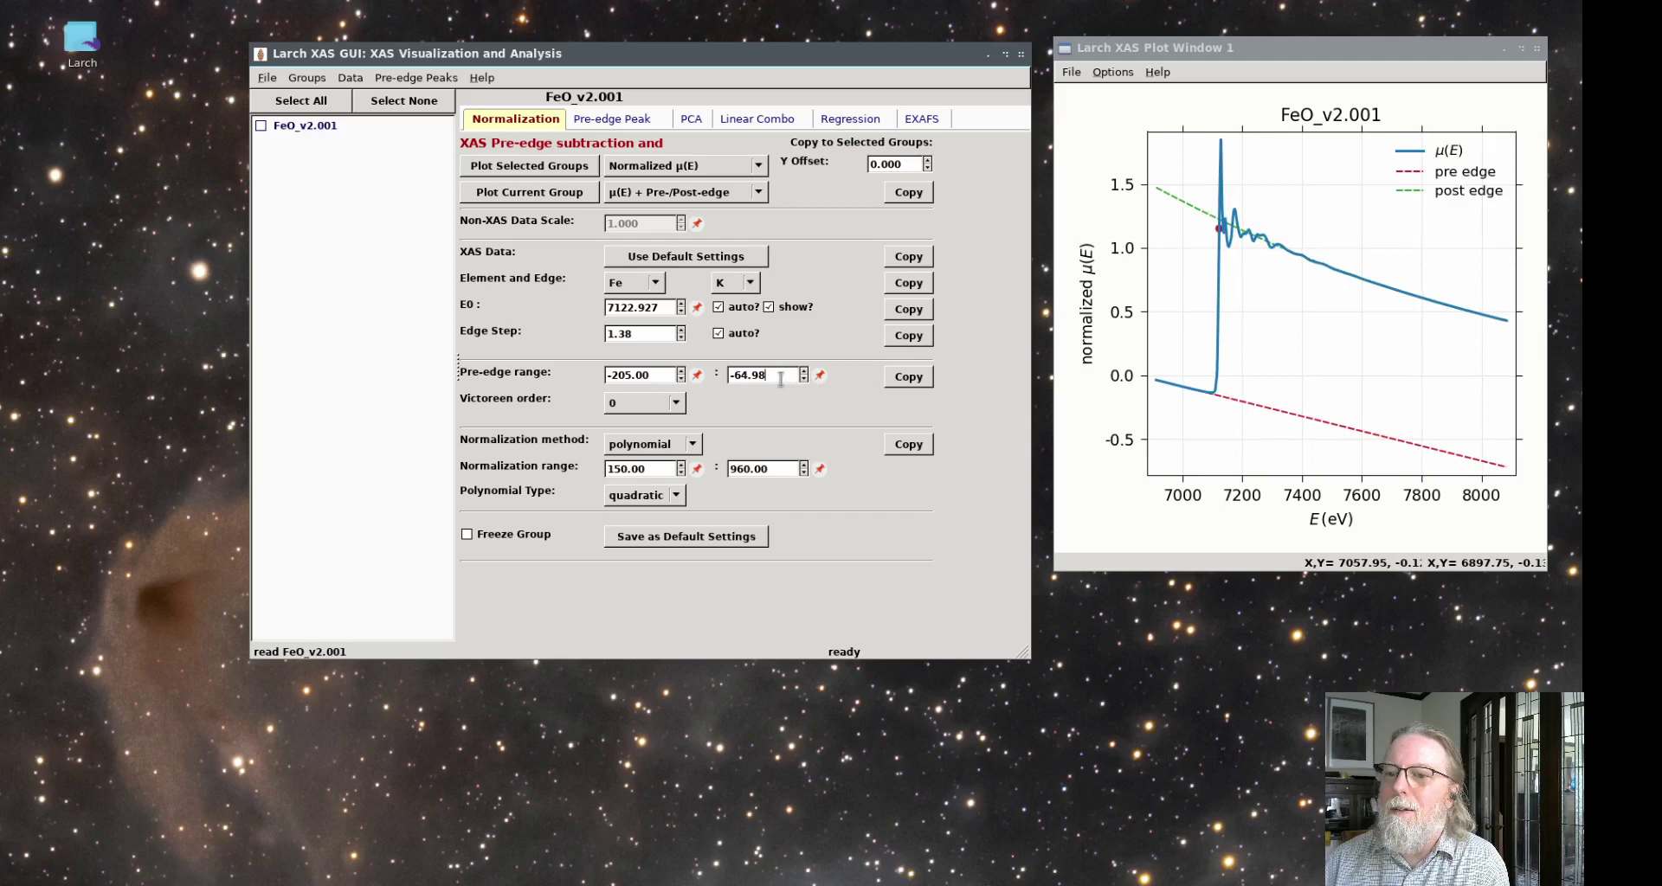
key("BackSpace")
key("BackSpace")
type("00")
key("Return")
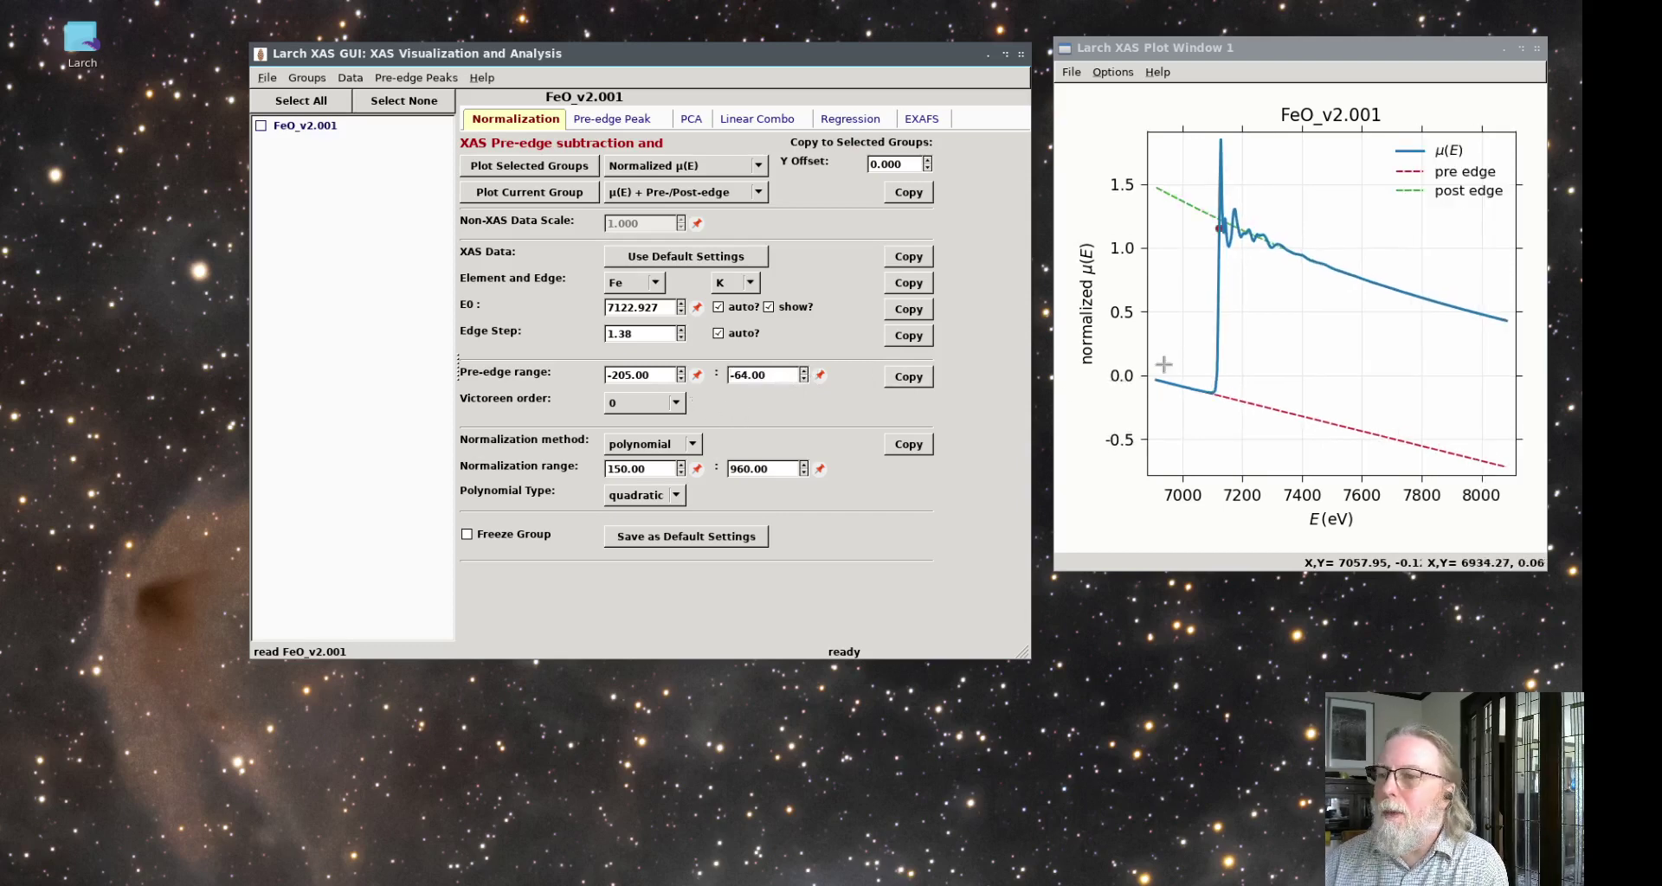
left_click_drag(1155, 369, 1194, 397)
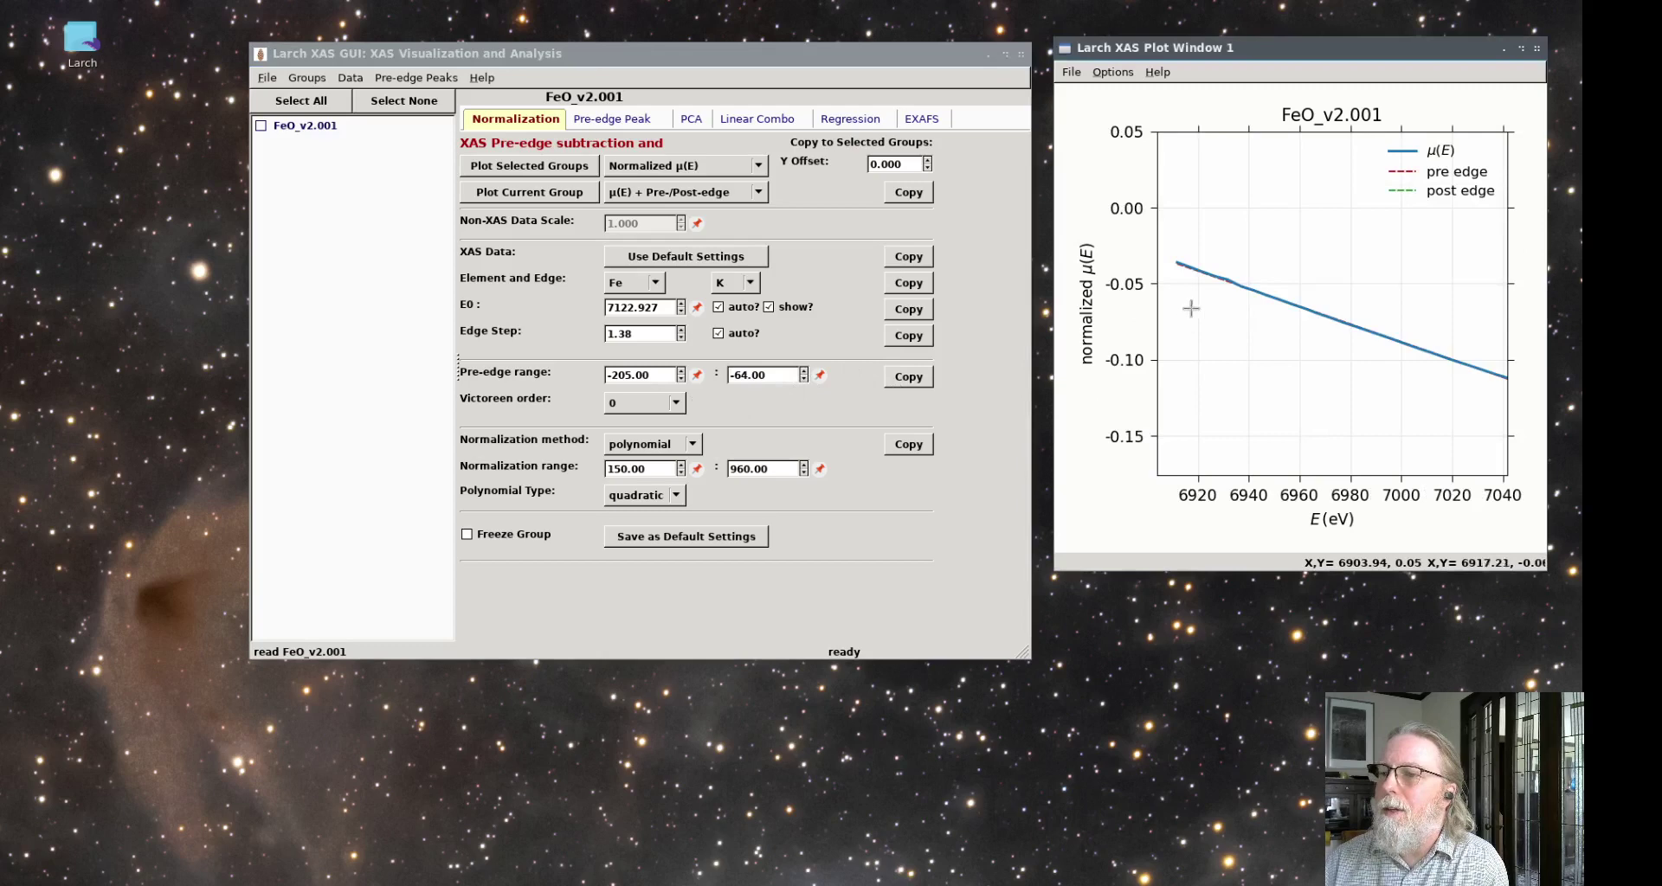
left_click(1240, 282)
left_click(697, 375)
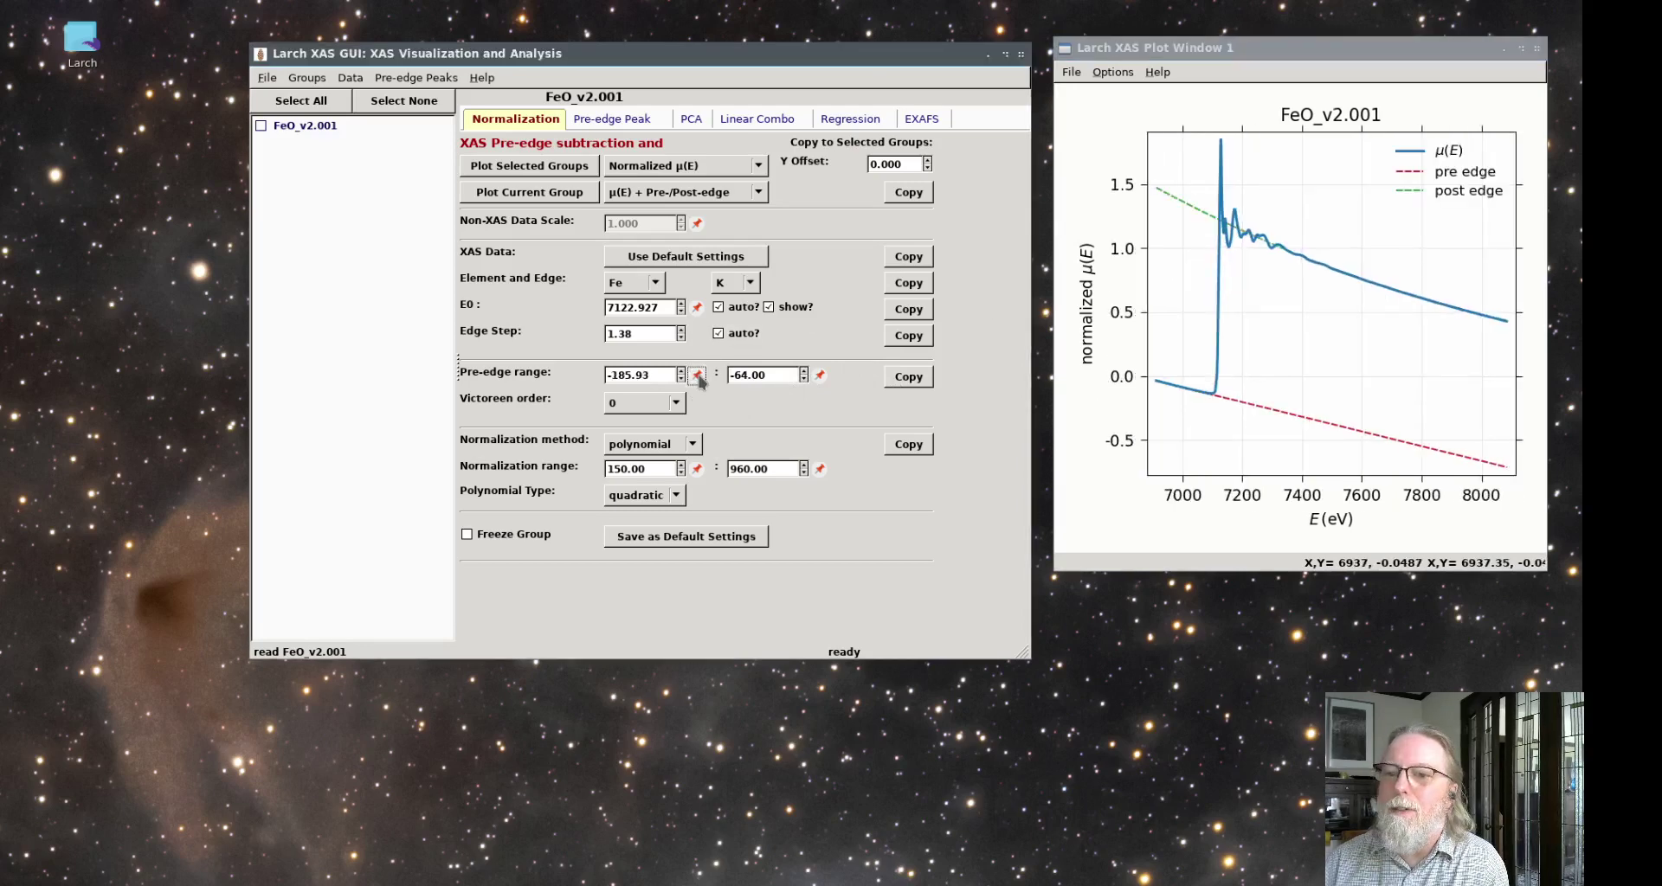
Set the normalization range end to 955.00 from a point near the data's end.
left_click_drag(1152, 367, 1268, 422)
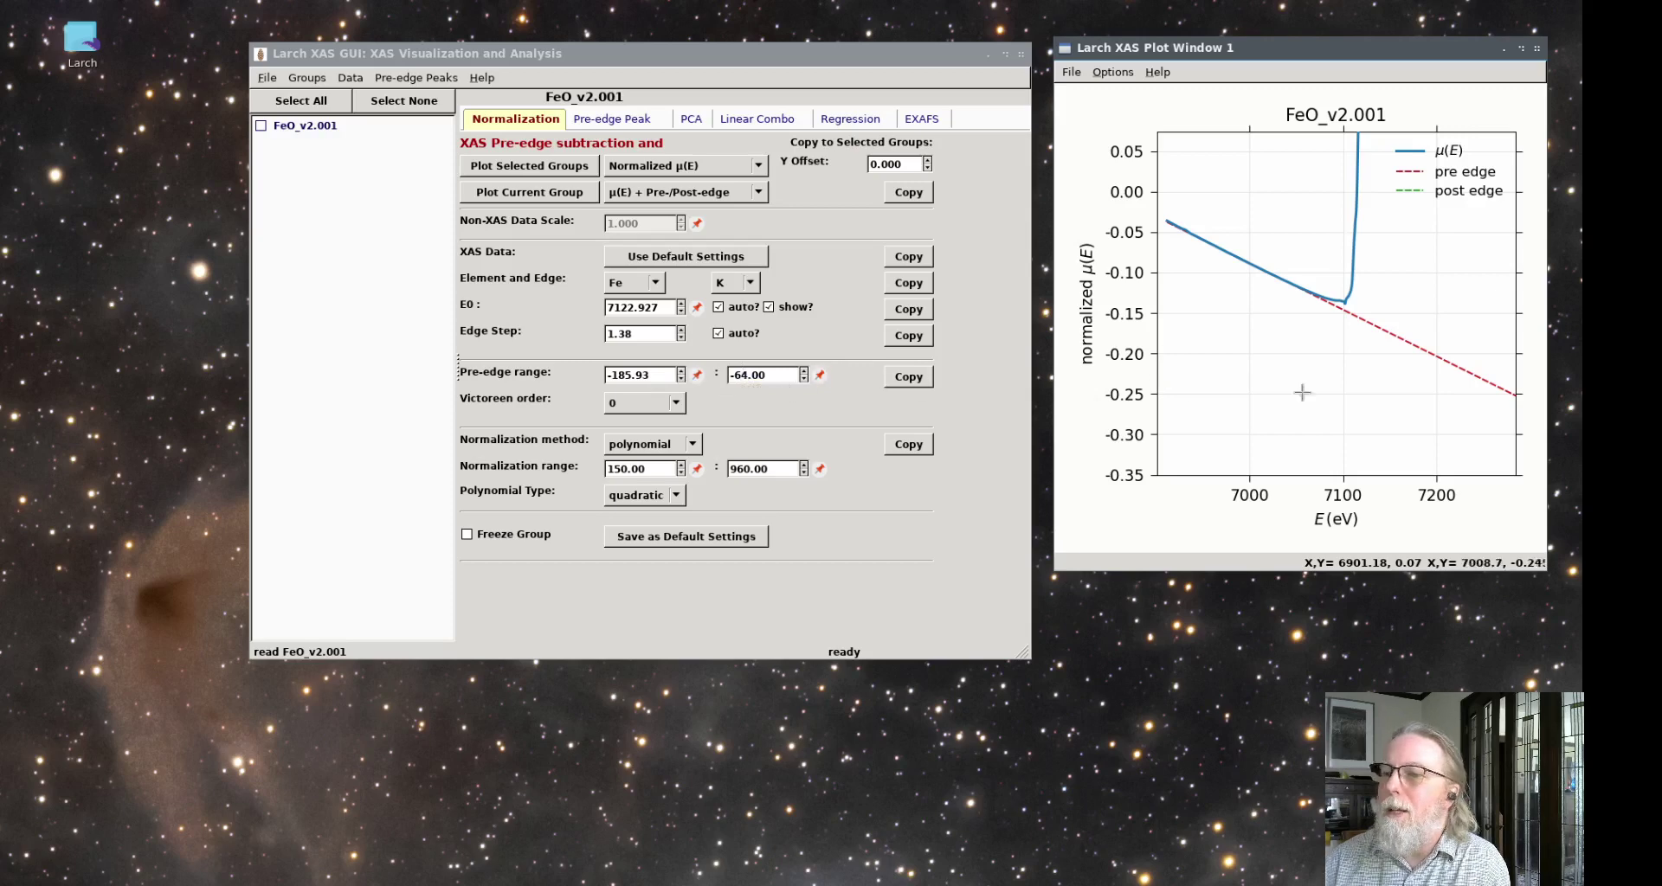
right_click(1307, 356)
left_click(1350, 424)
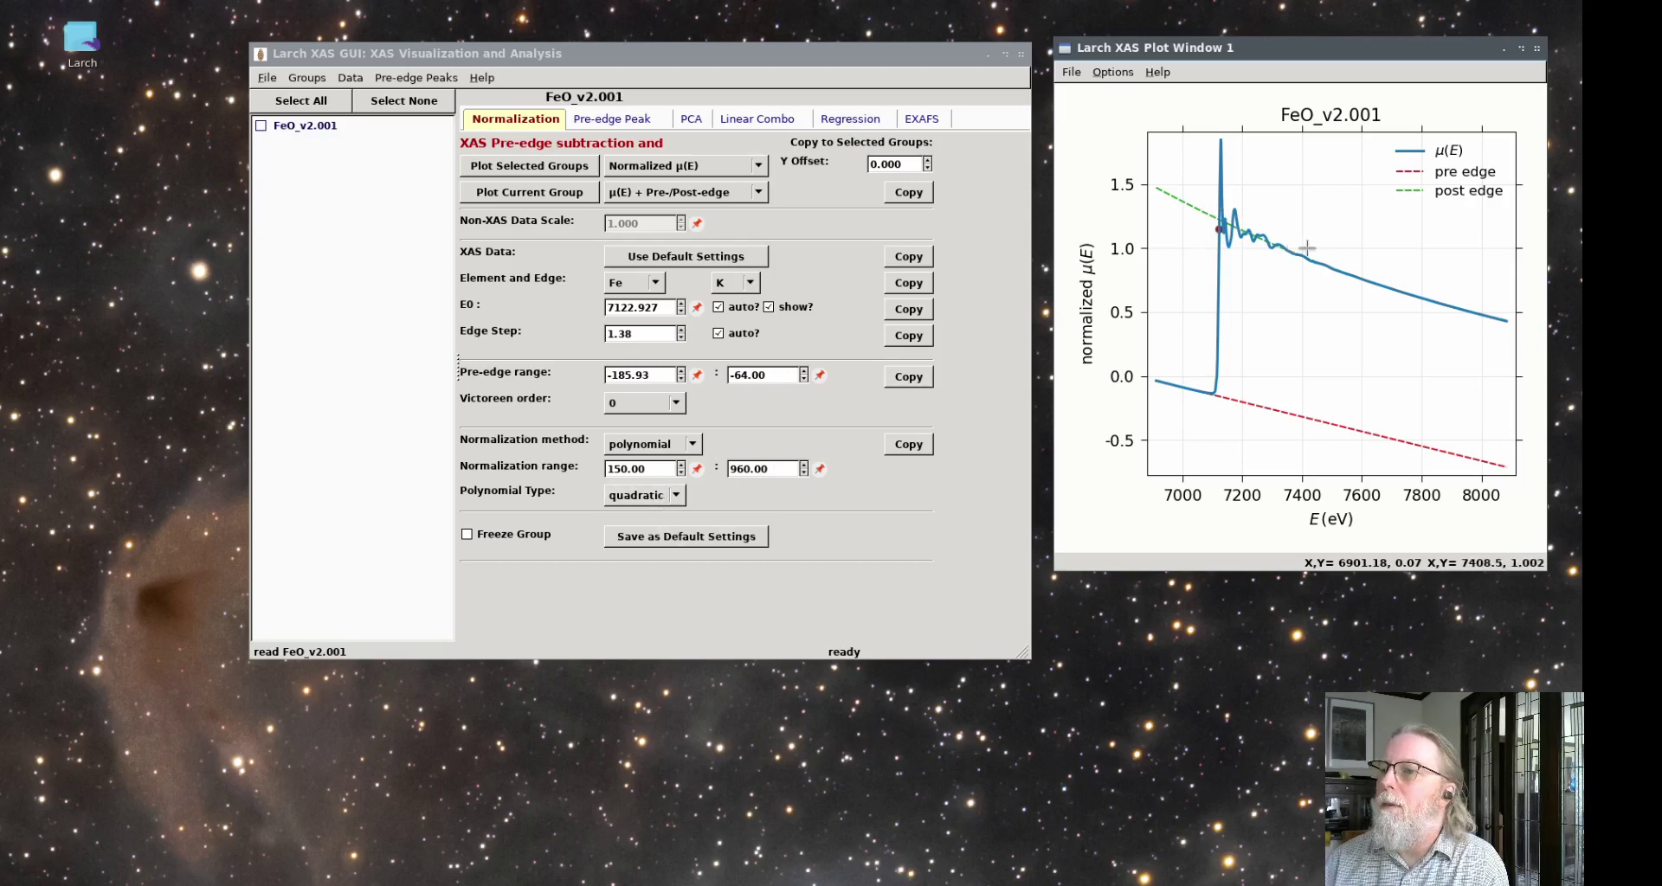
left_click_drag(1466, 300, 1508, 349)
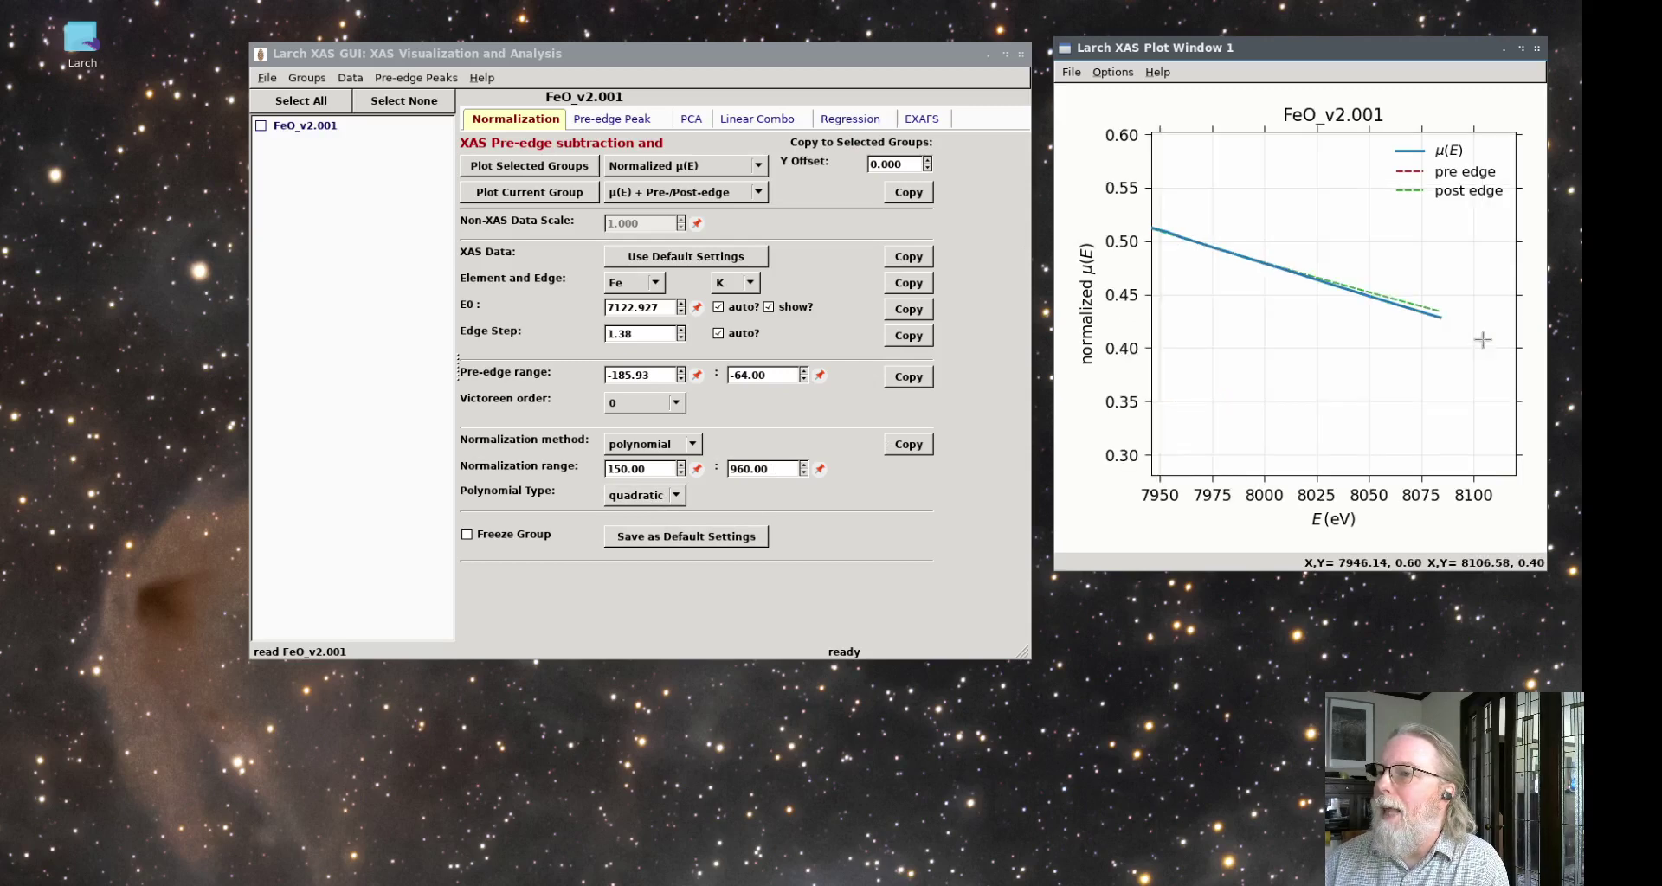
left_click(1426, 316)
left_click(821, 469)
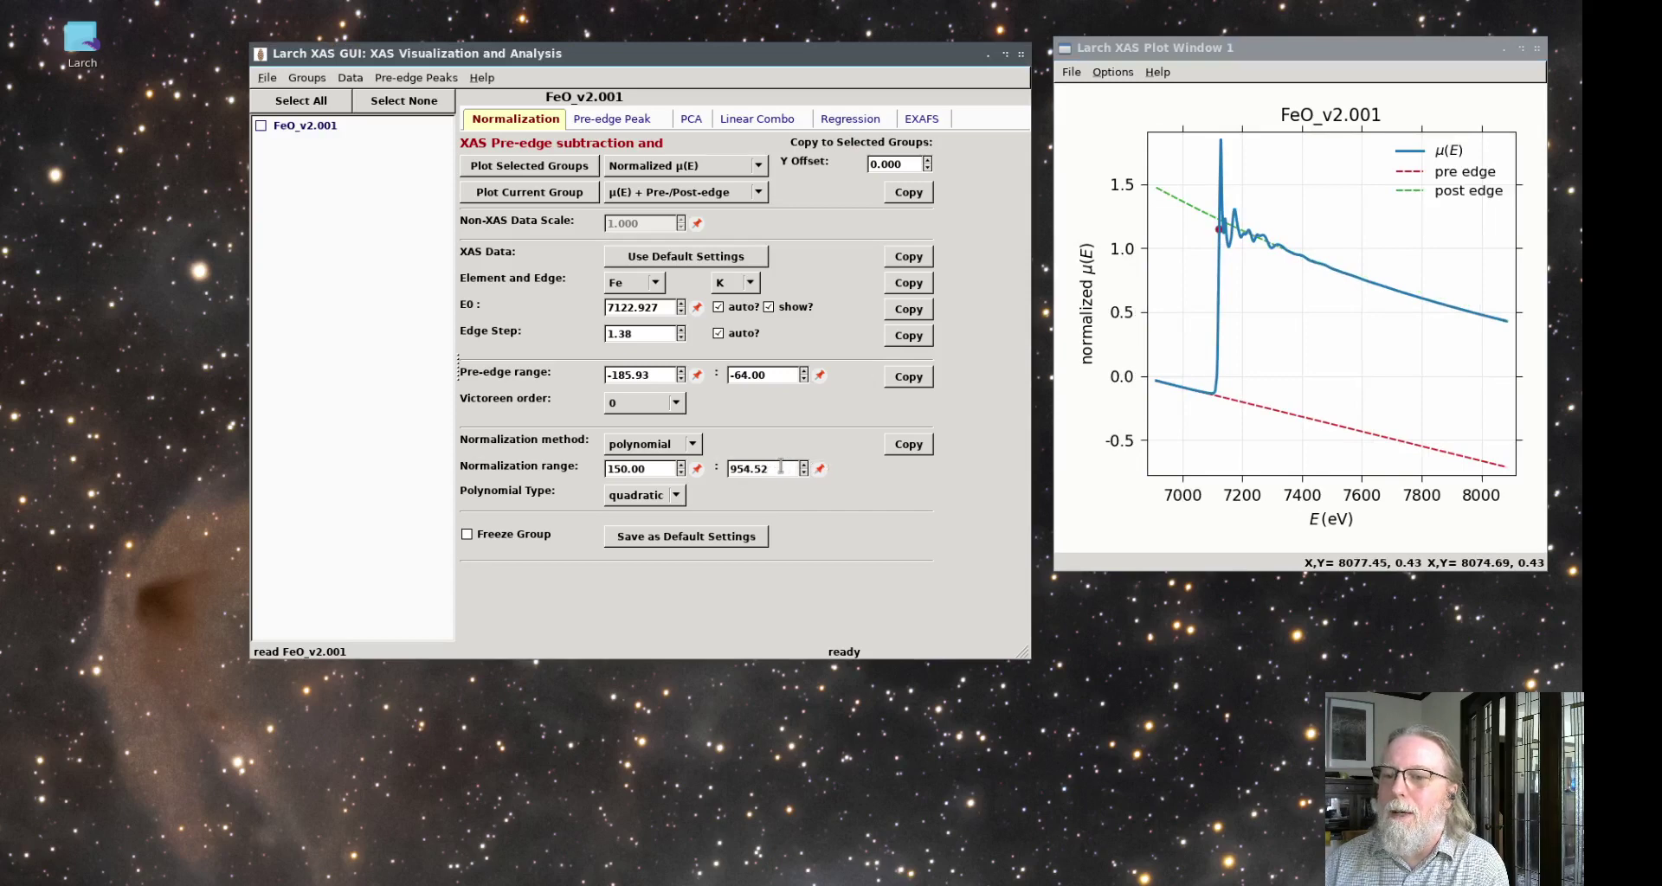
left_click(781, 467)
key("BackSpace")
key("BackSpace")
type("5")
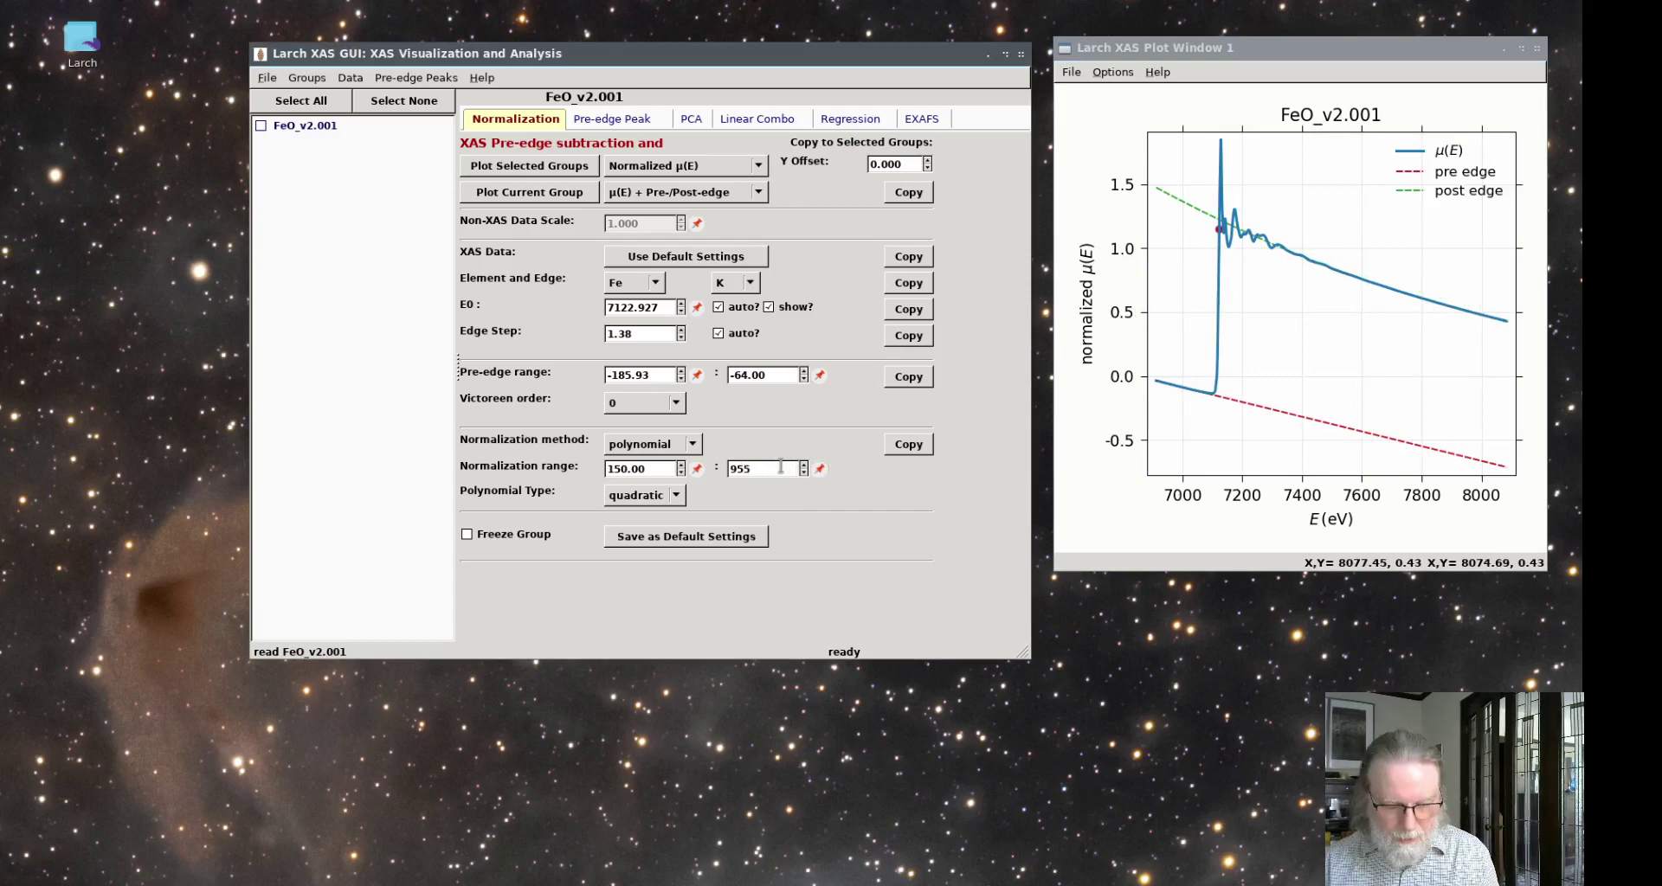
key("Return")
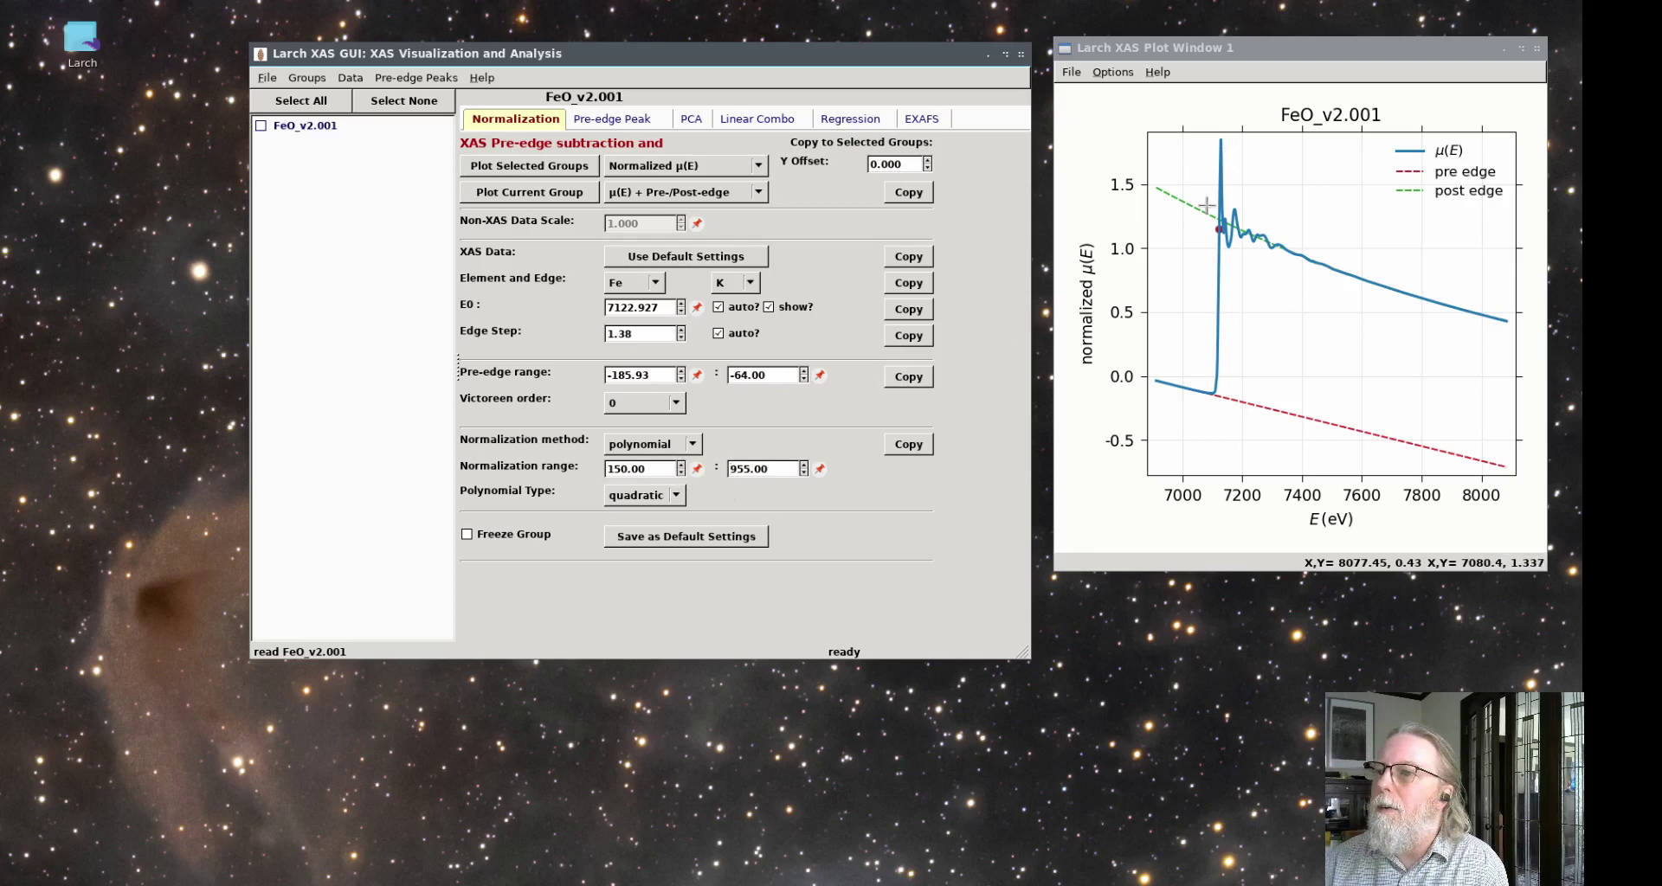
left_click_drag(1207, 205, 1228, 407)
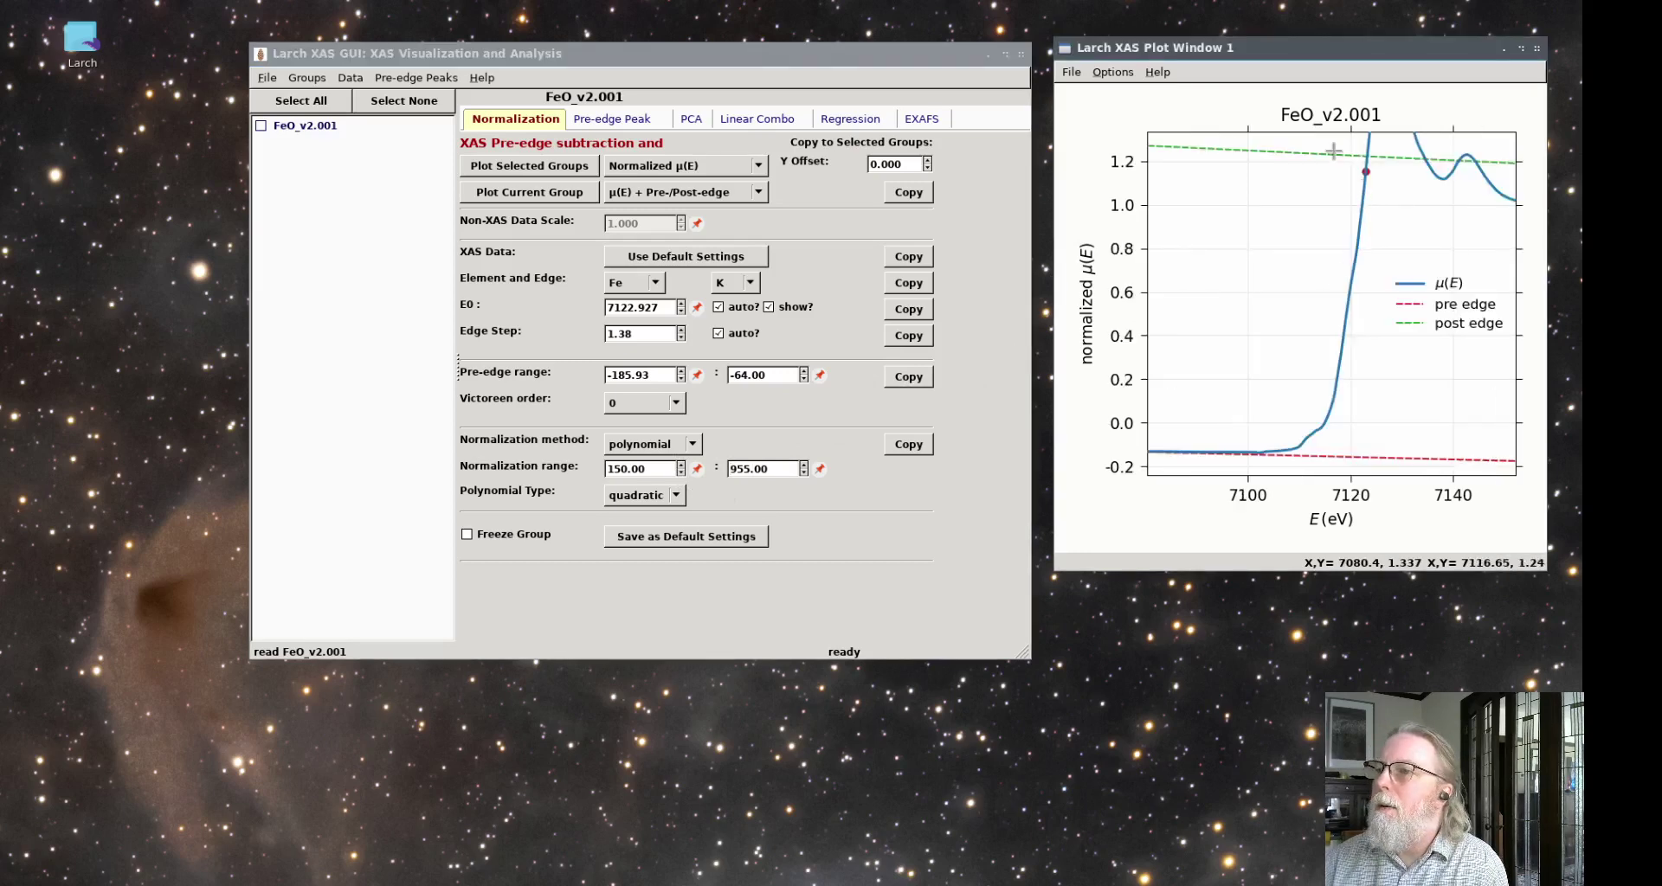
left_click(1464, 326)
left_click(1464, 325)
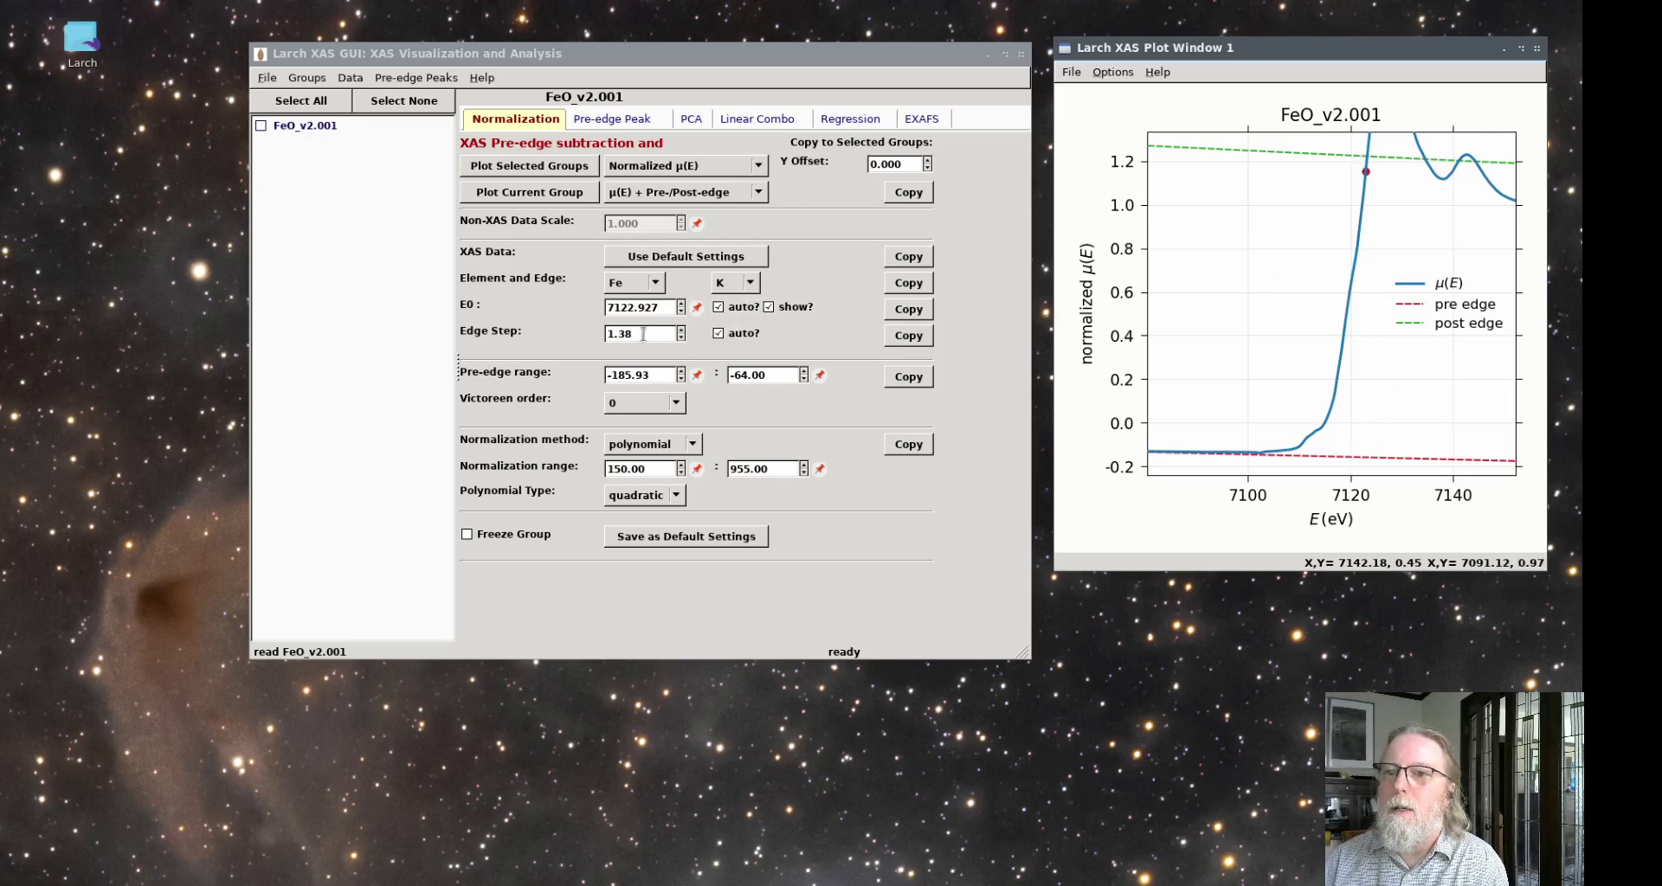
right_click(1306, 366)
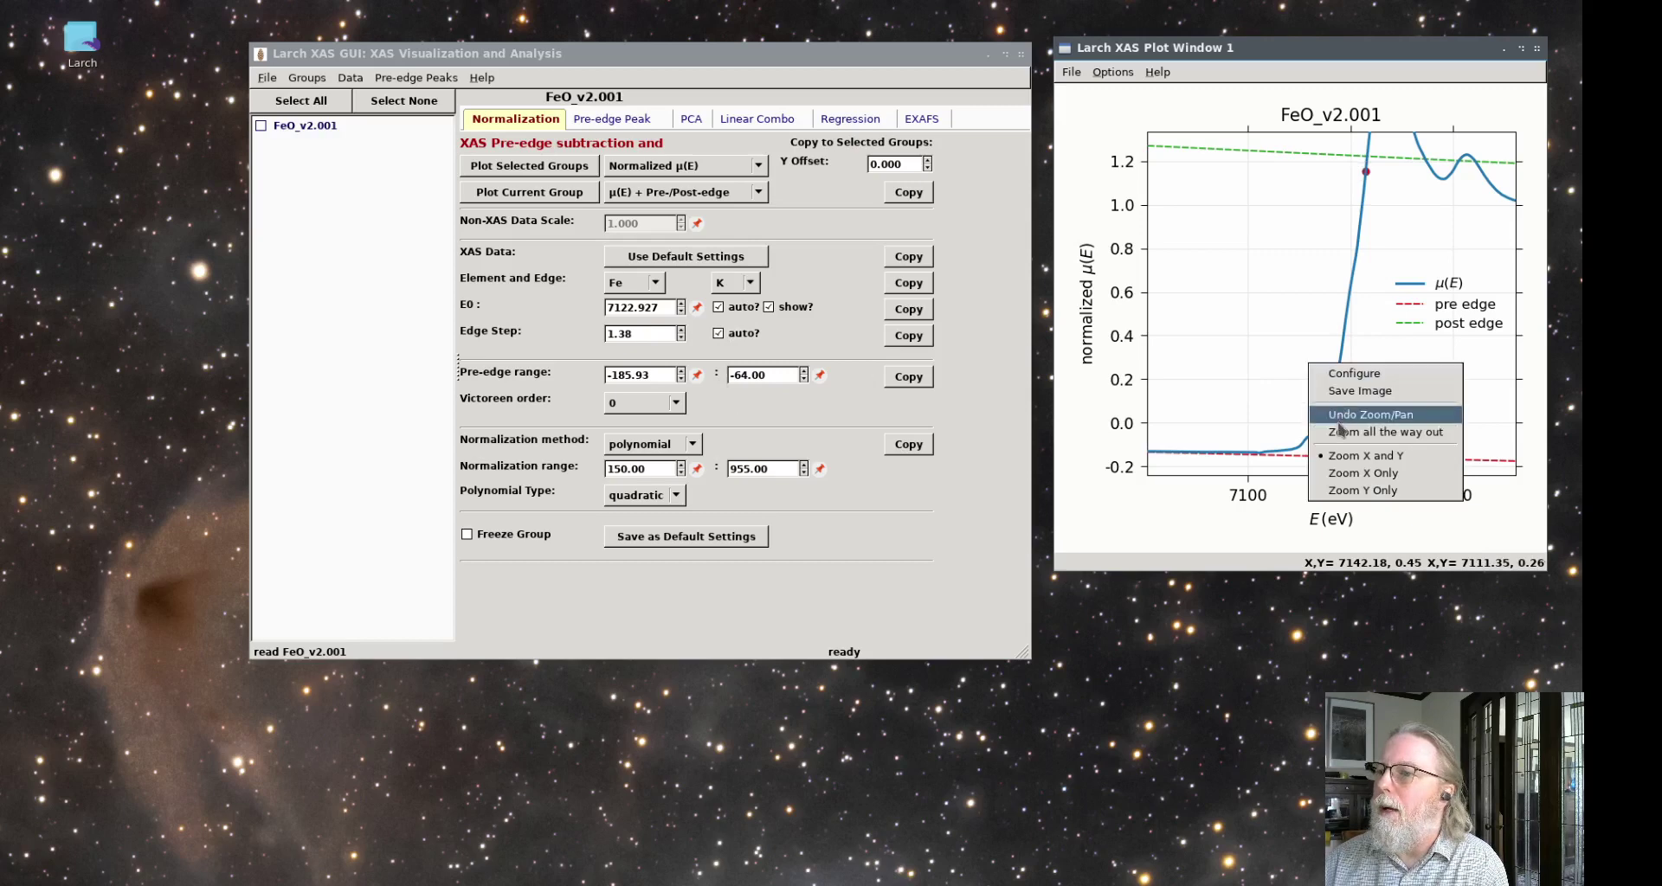
left_click(1341, 433)
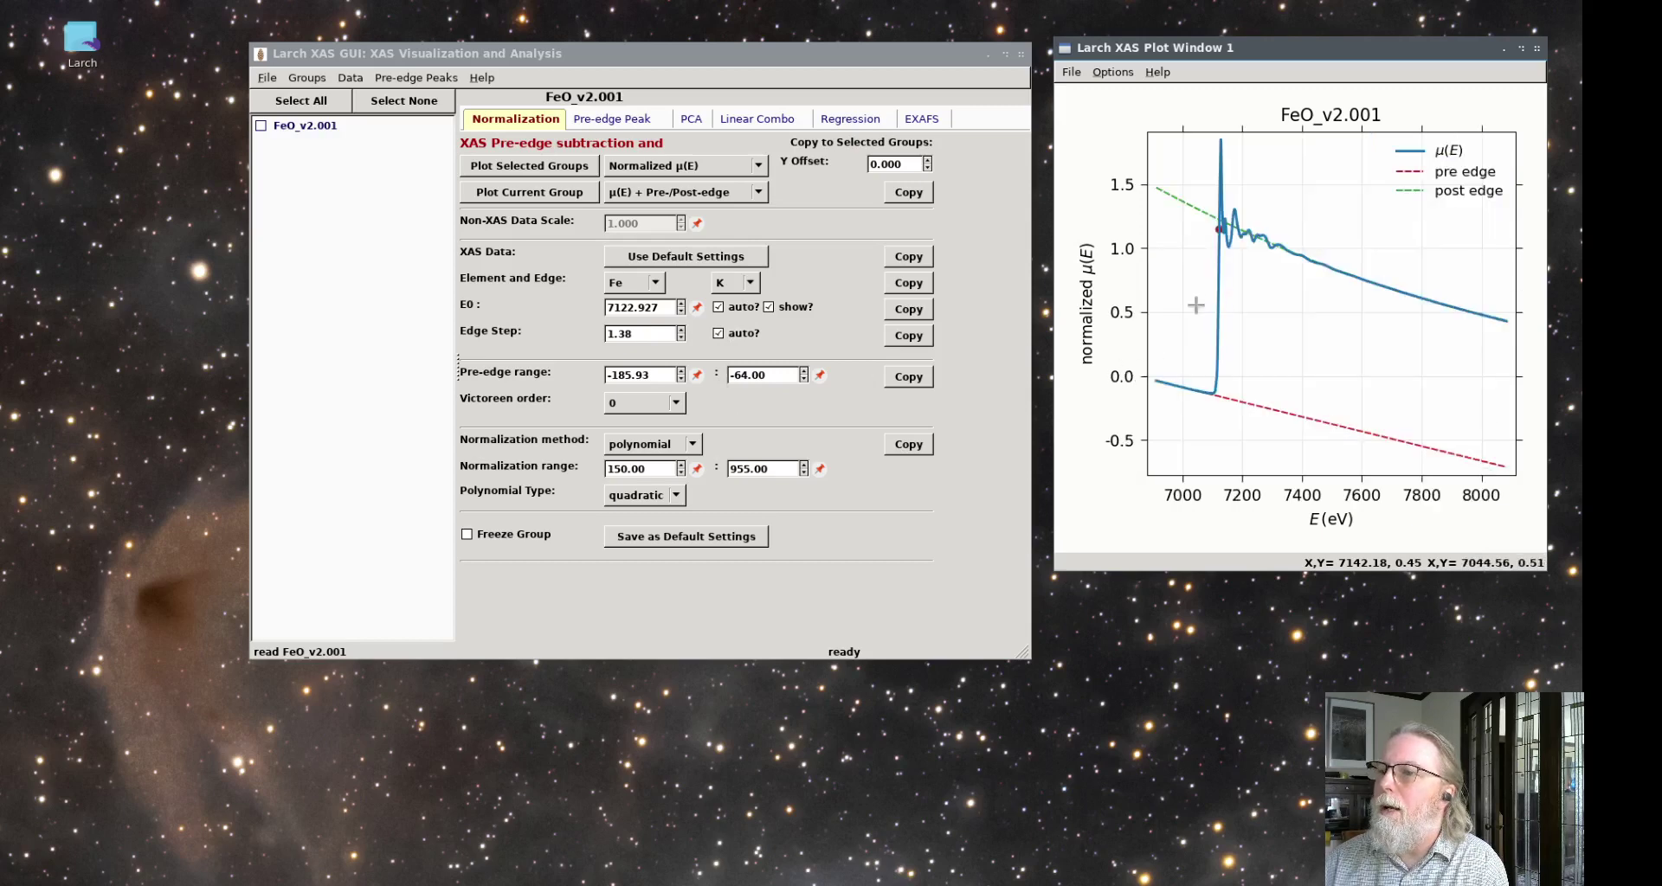
left_click(694, 198)
left_click(684, 175)
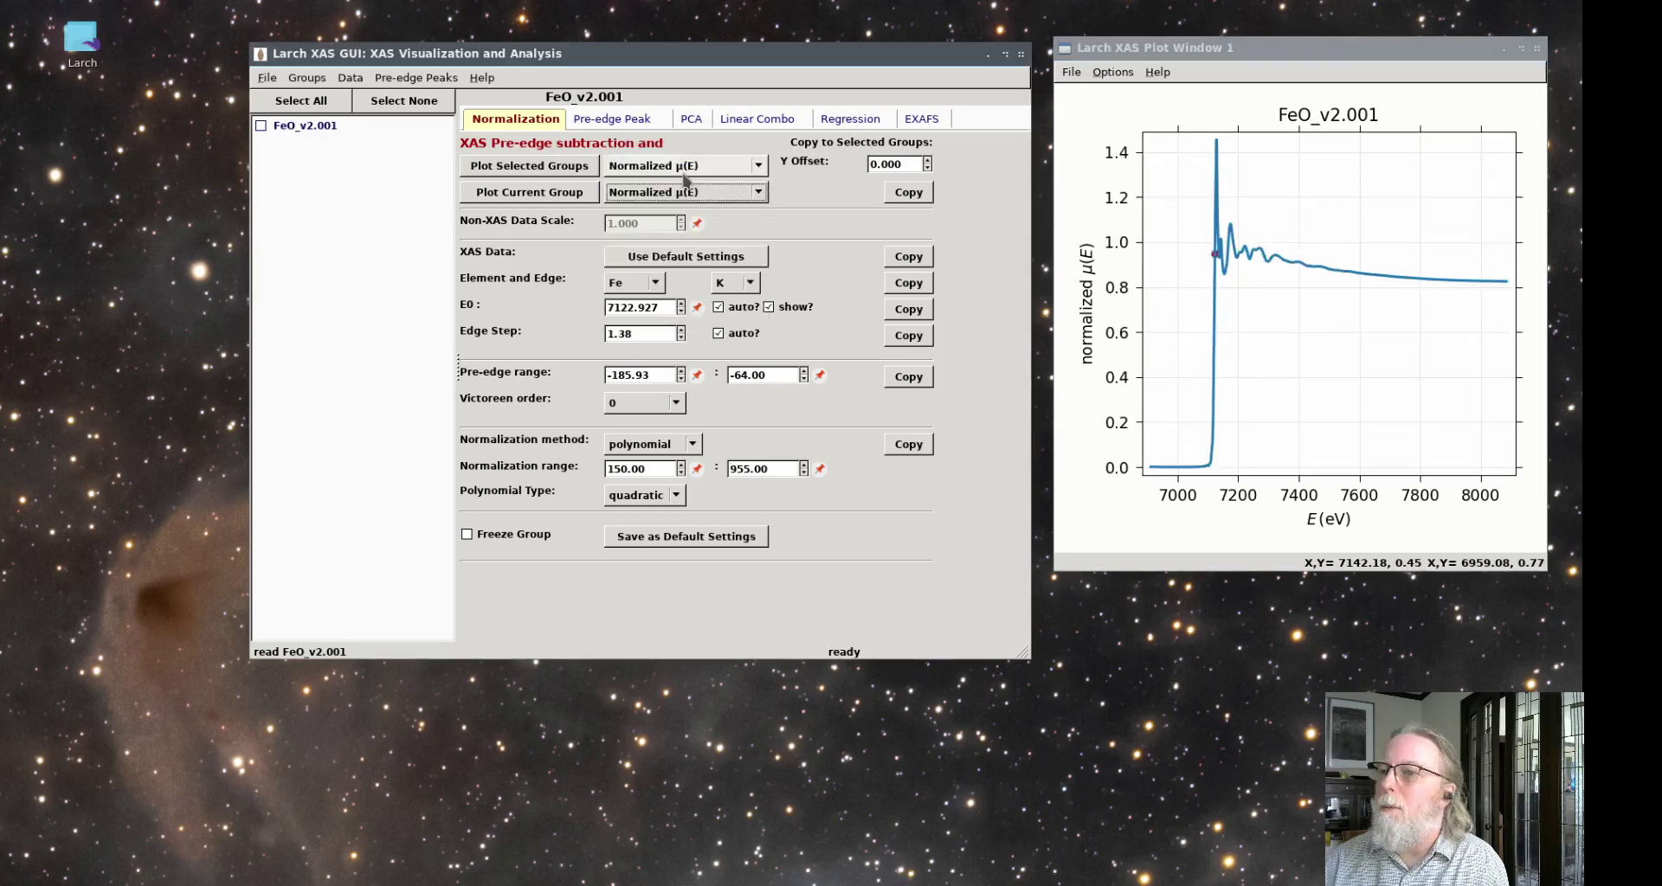
left_click(684, 192)
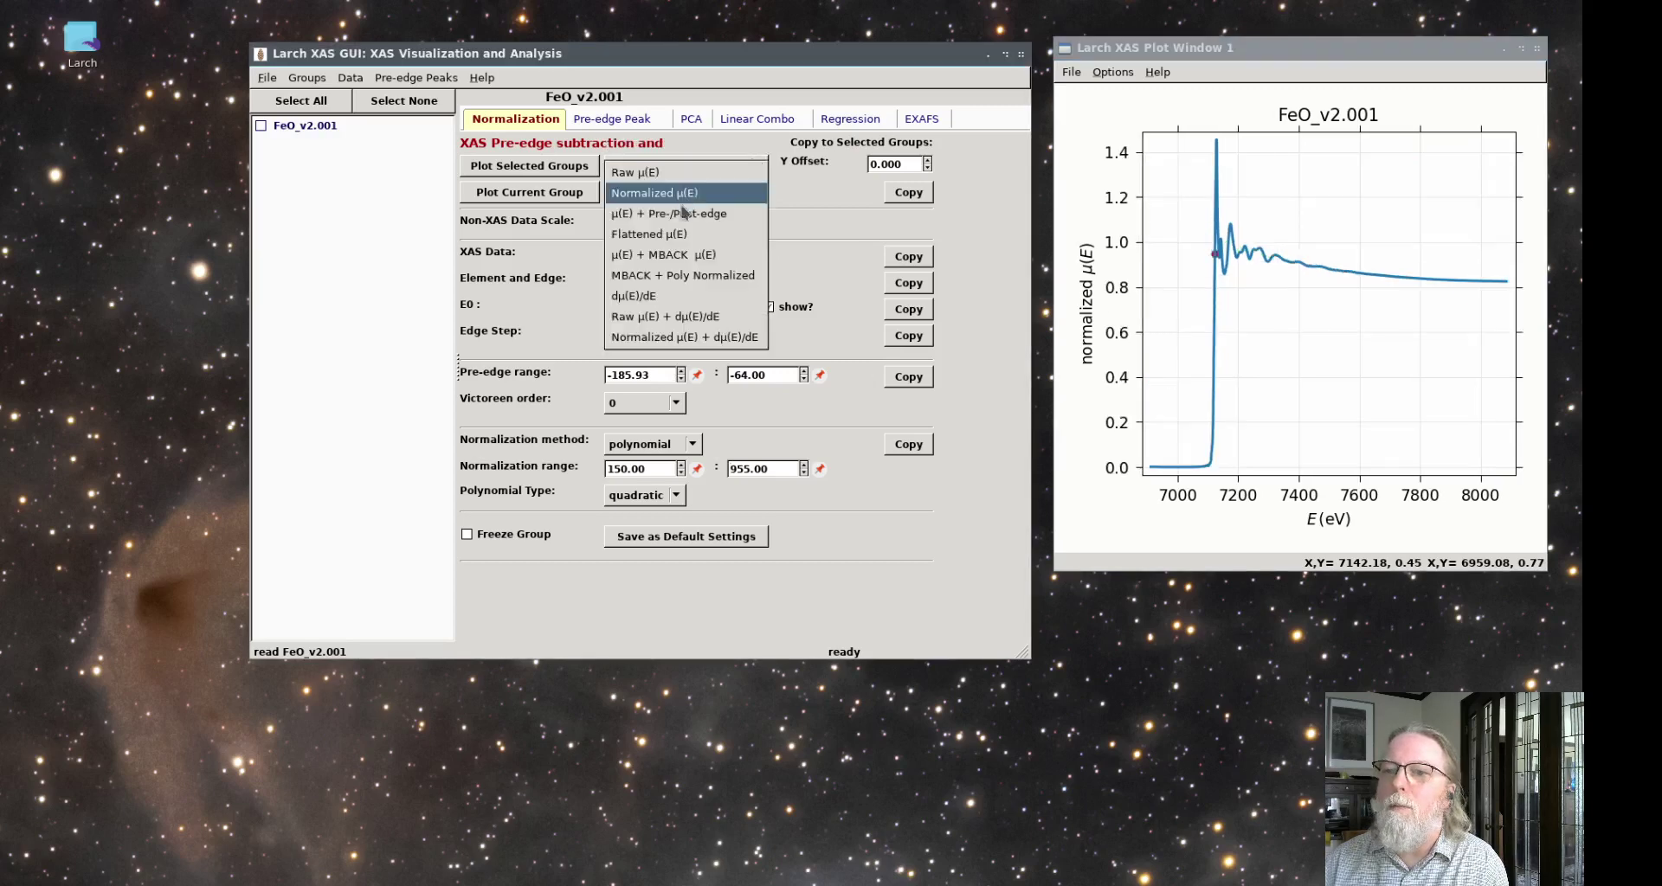
left_click(682, 215)
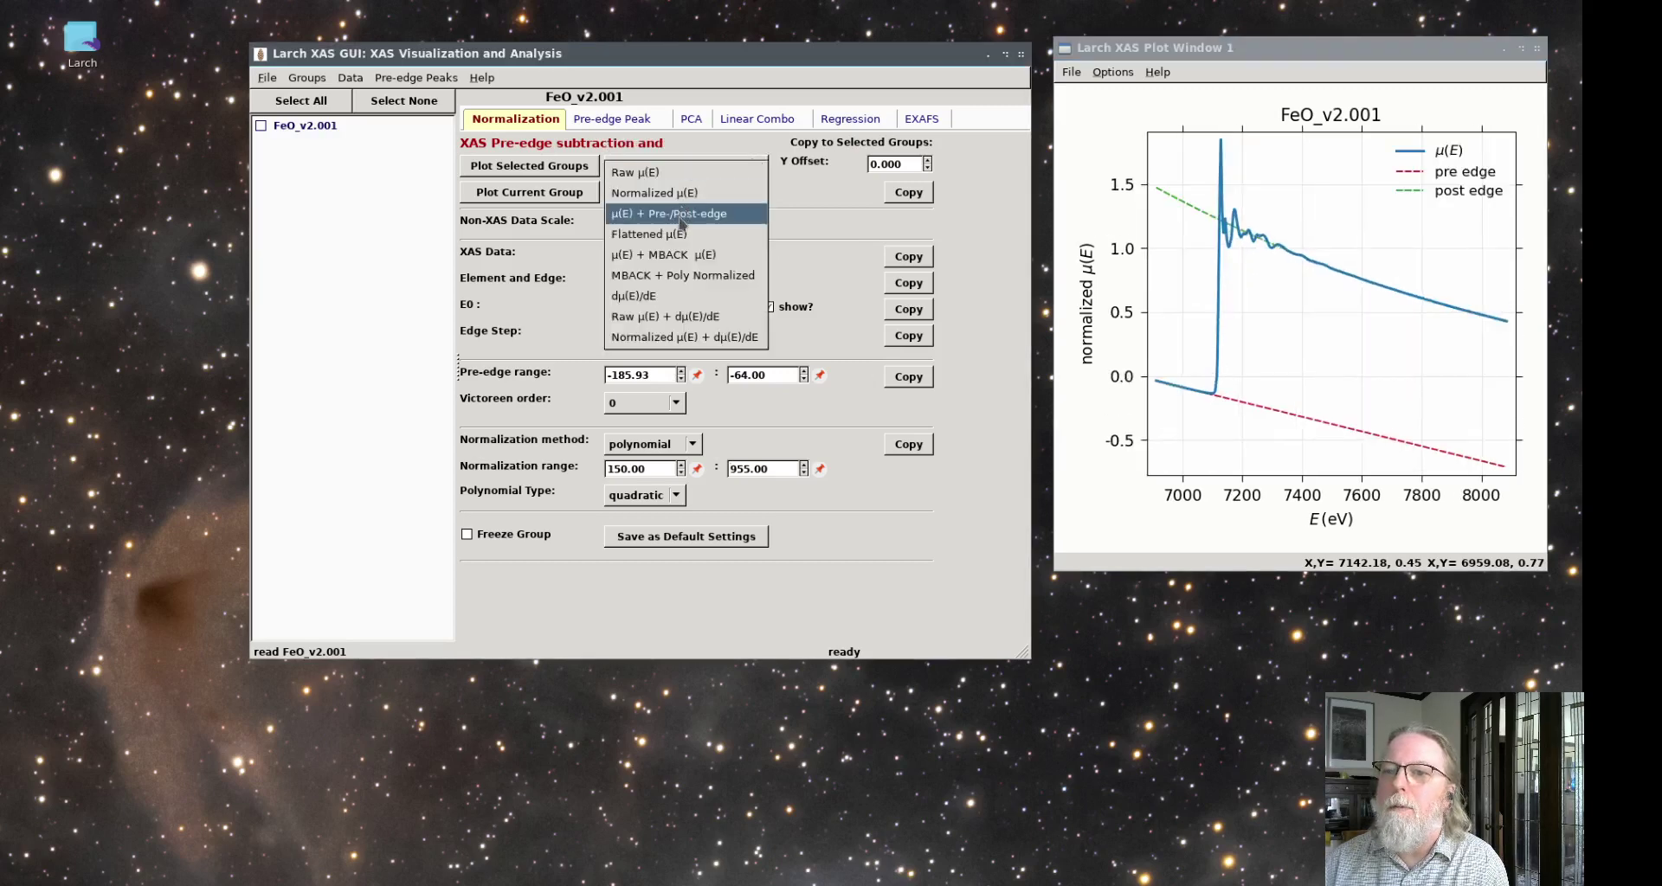
left_click(676, 495)
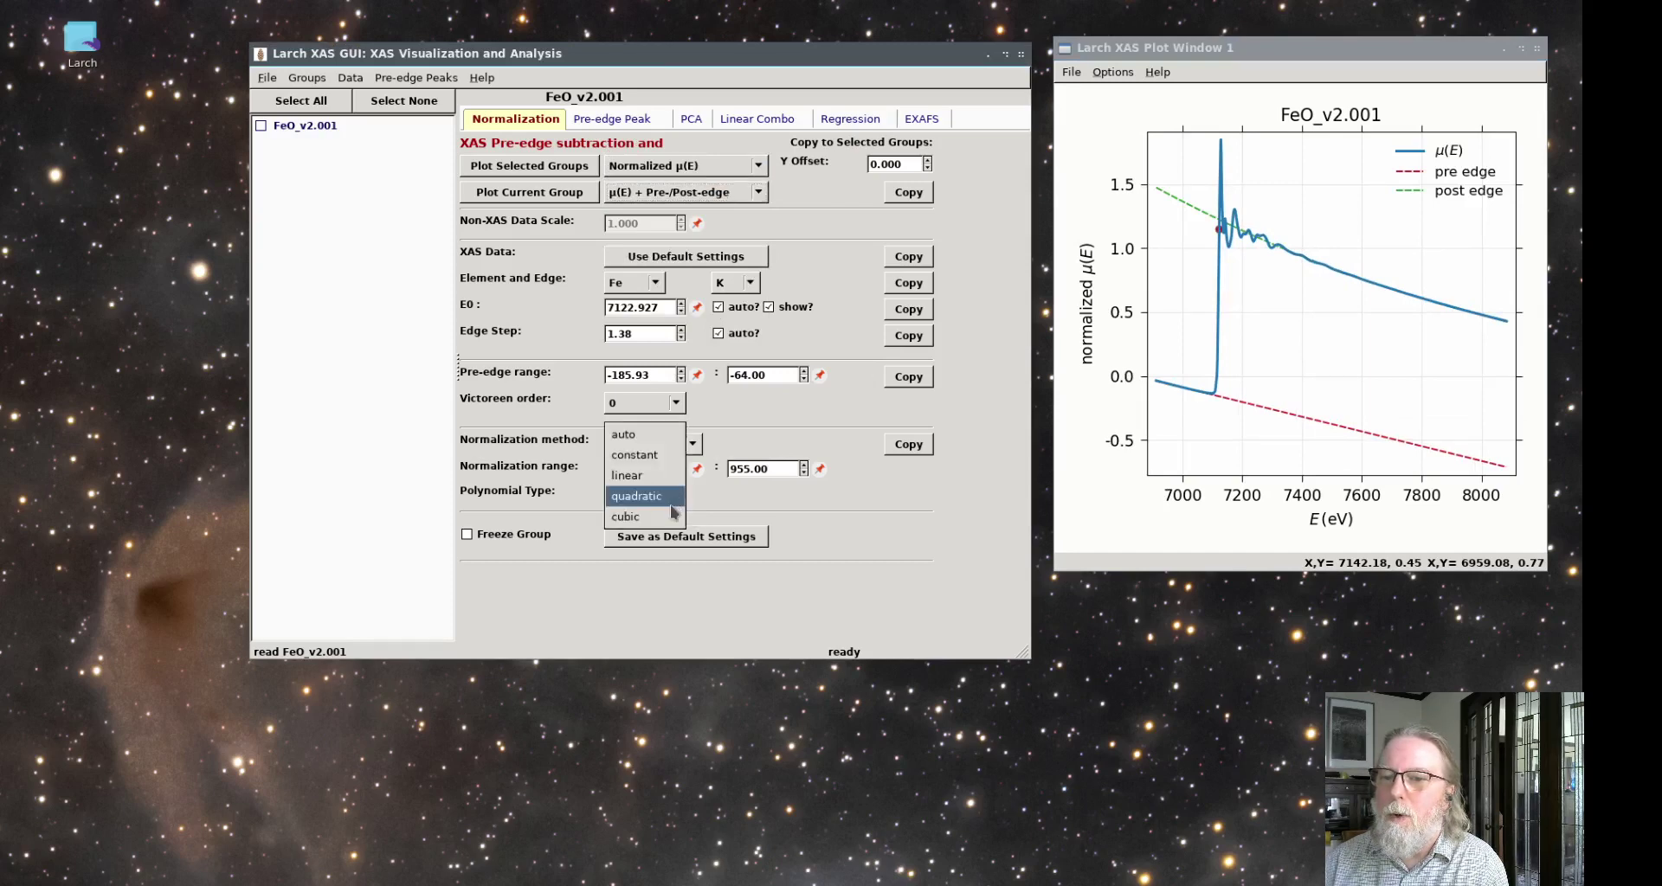
left_click(651, 475)
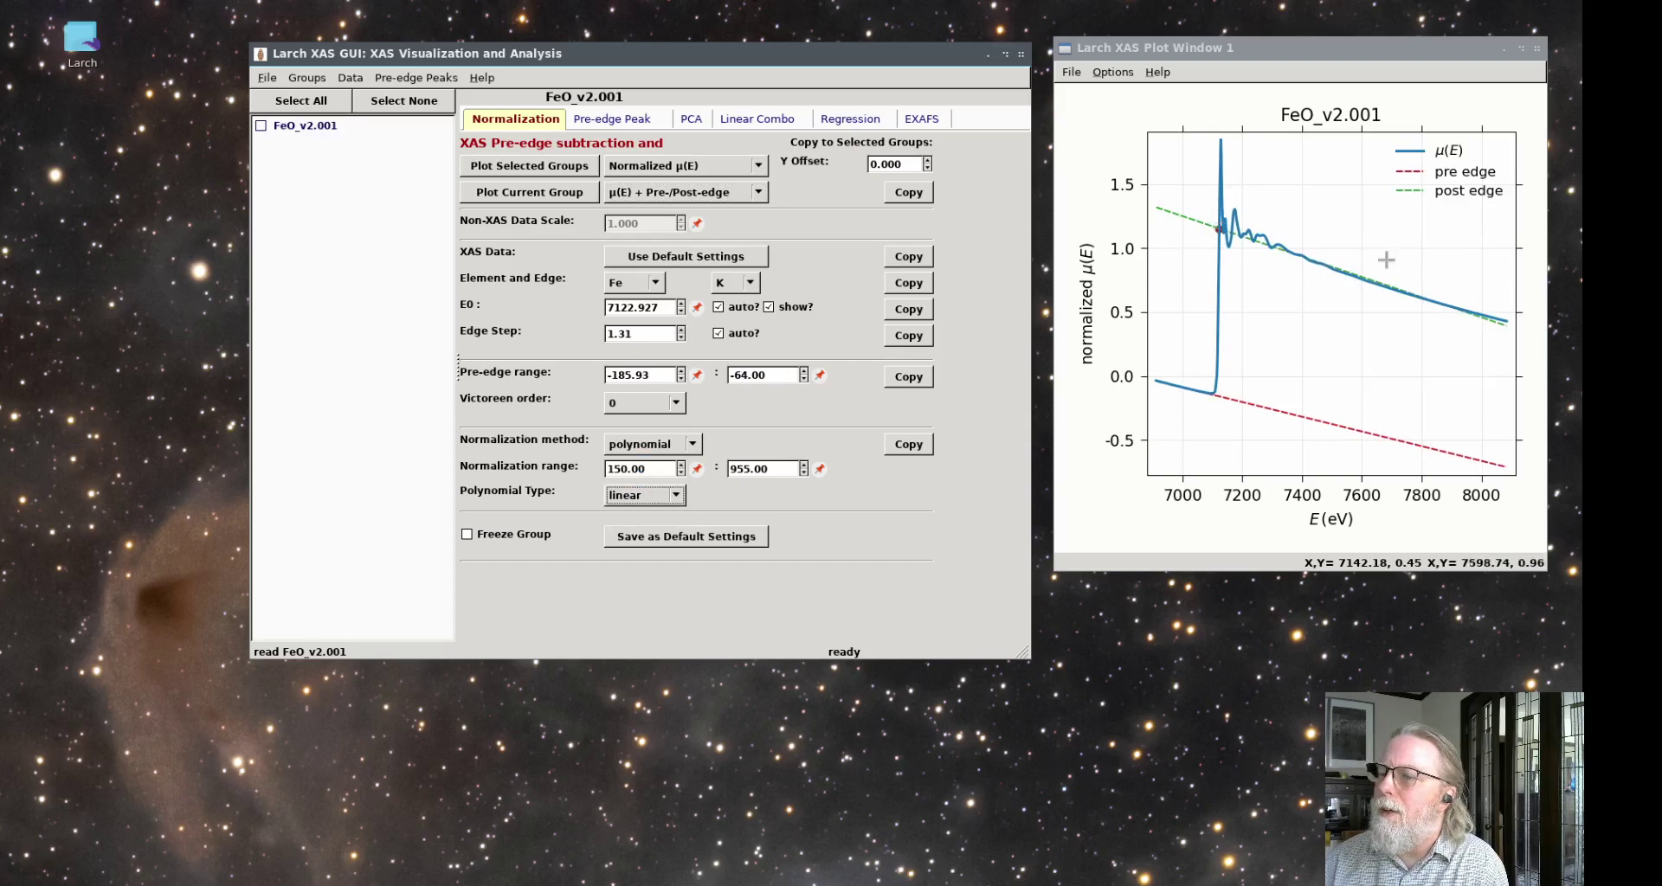
left_click(676, 495)
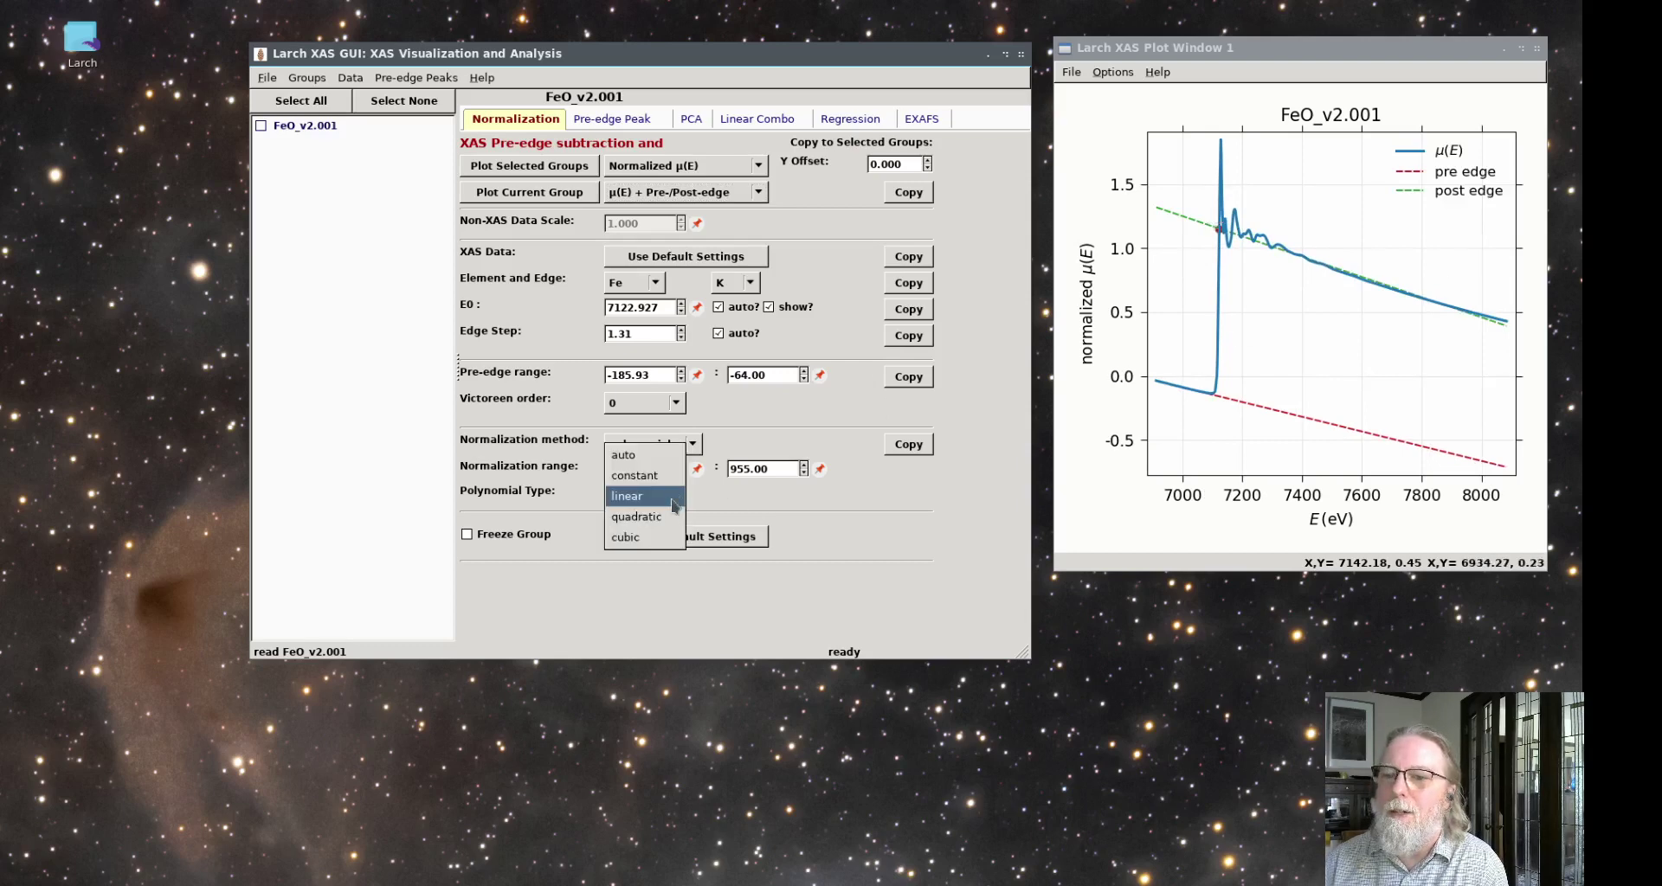
left_click(644, 537)
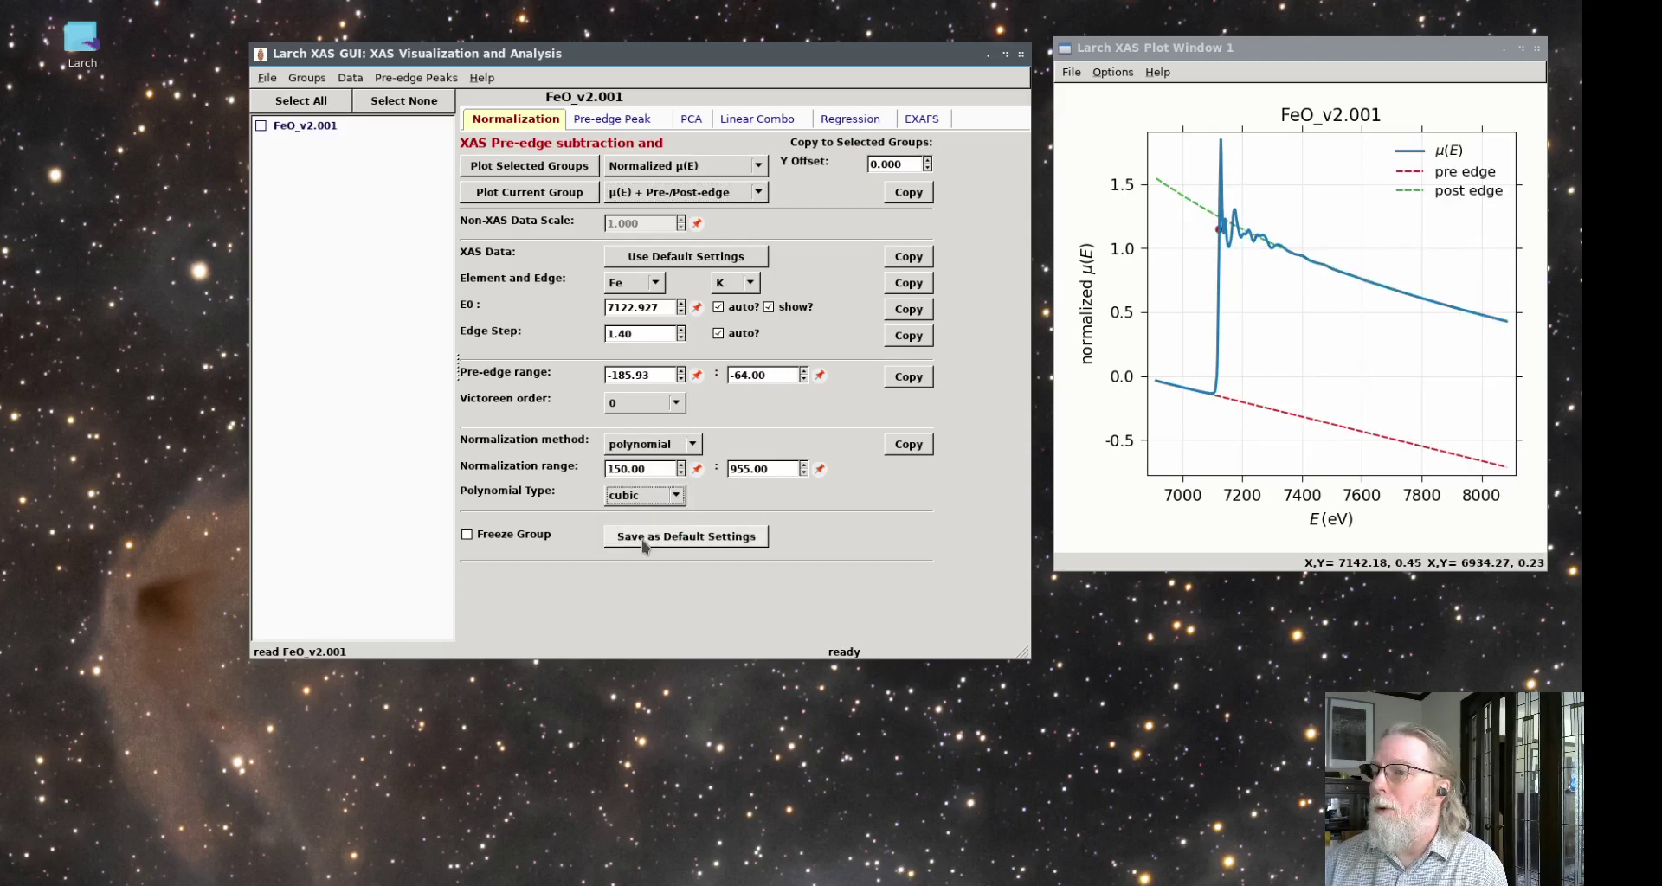
left_click(680, 495)
left_click(662, 483)
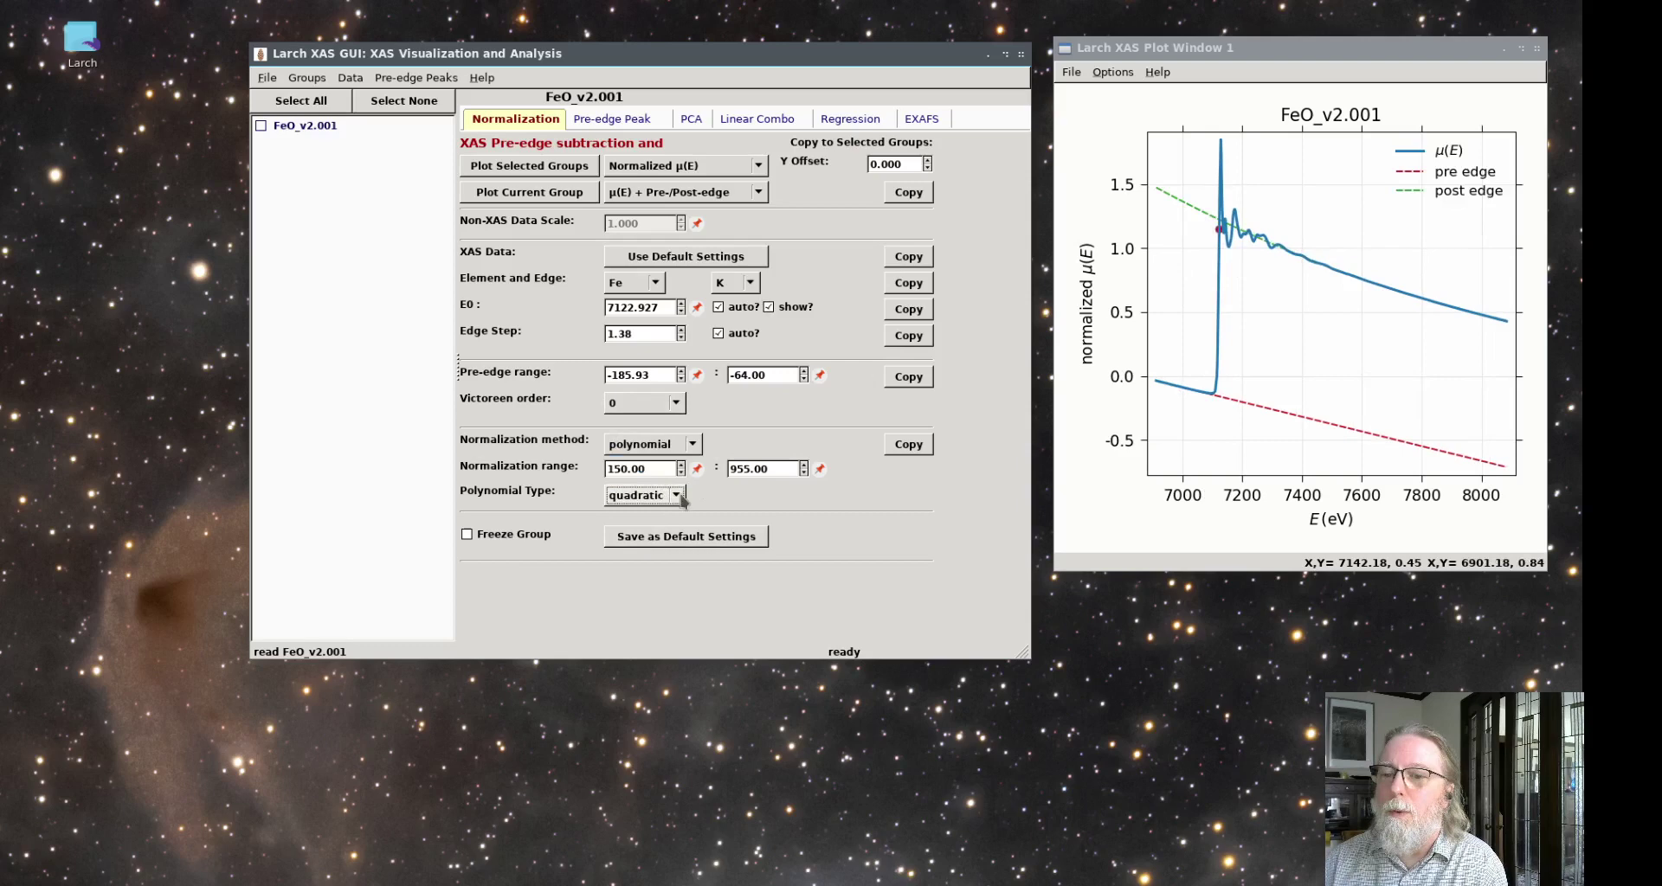
left_click(679, 500)
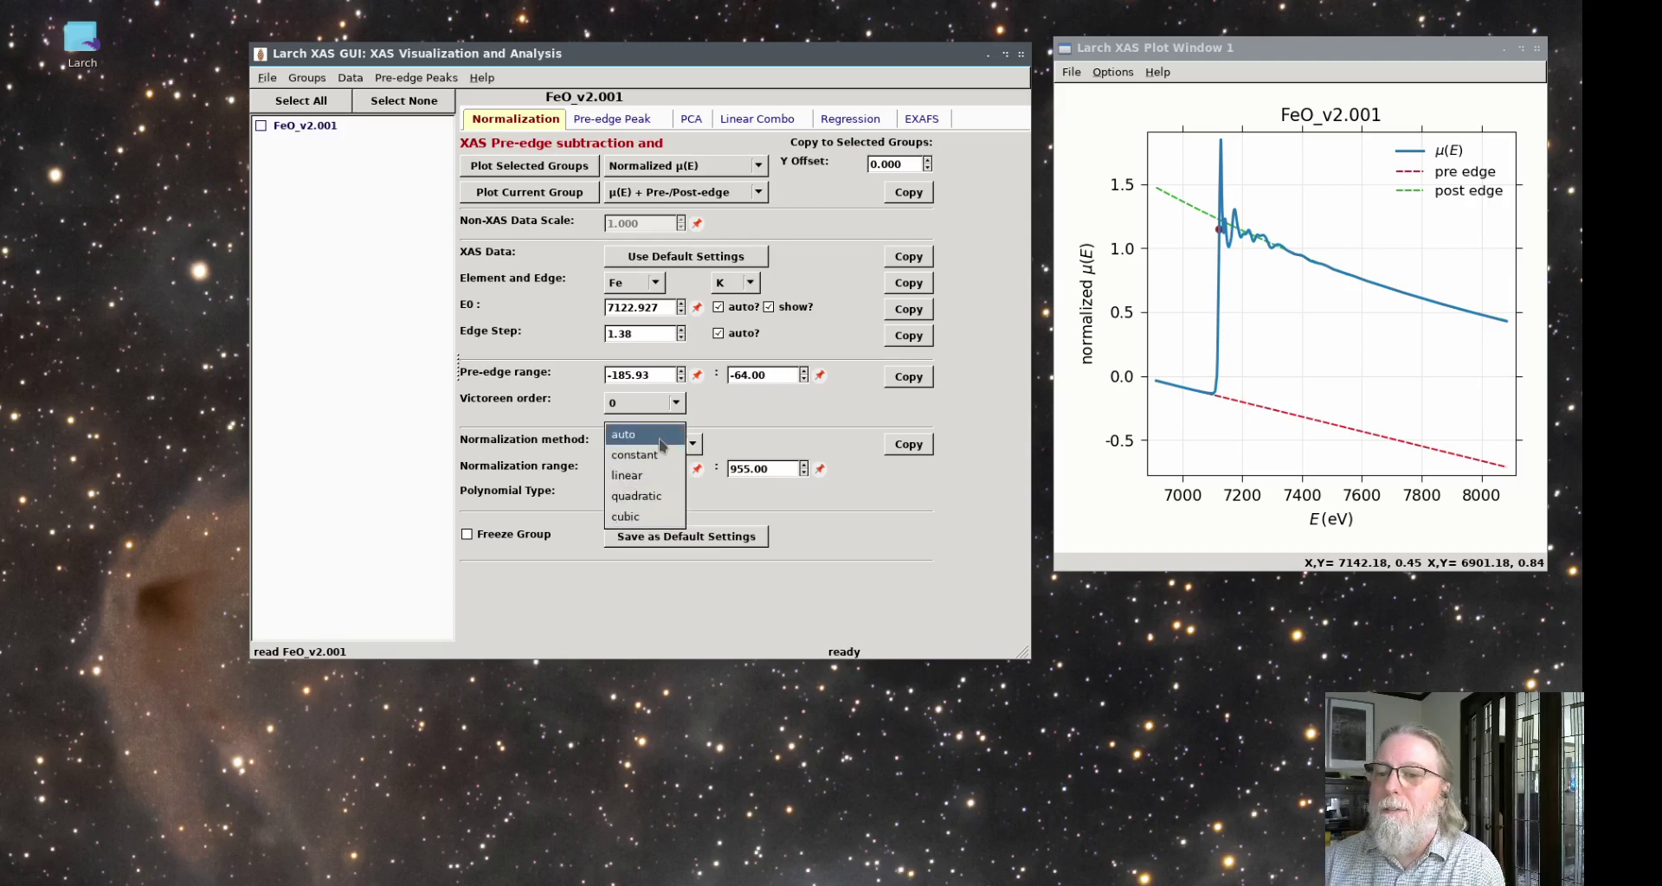
left_click(658, 496)
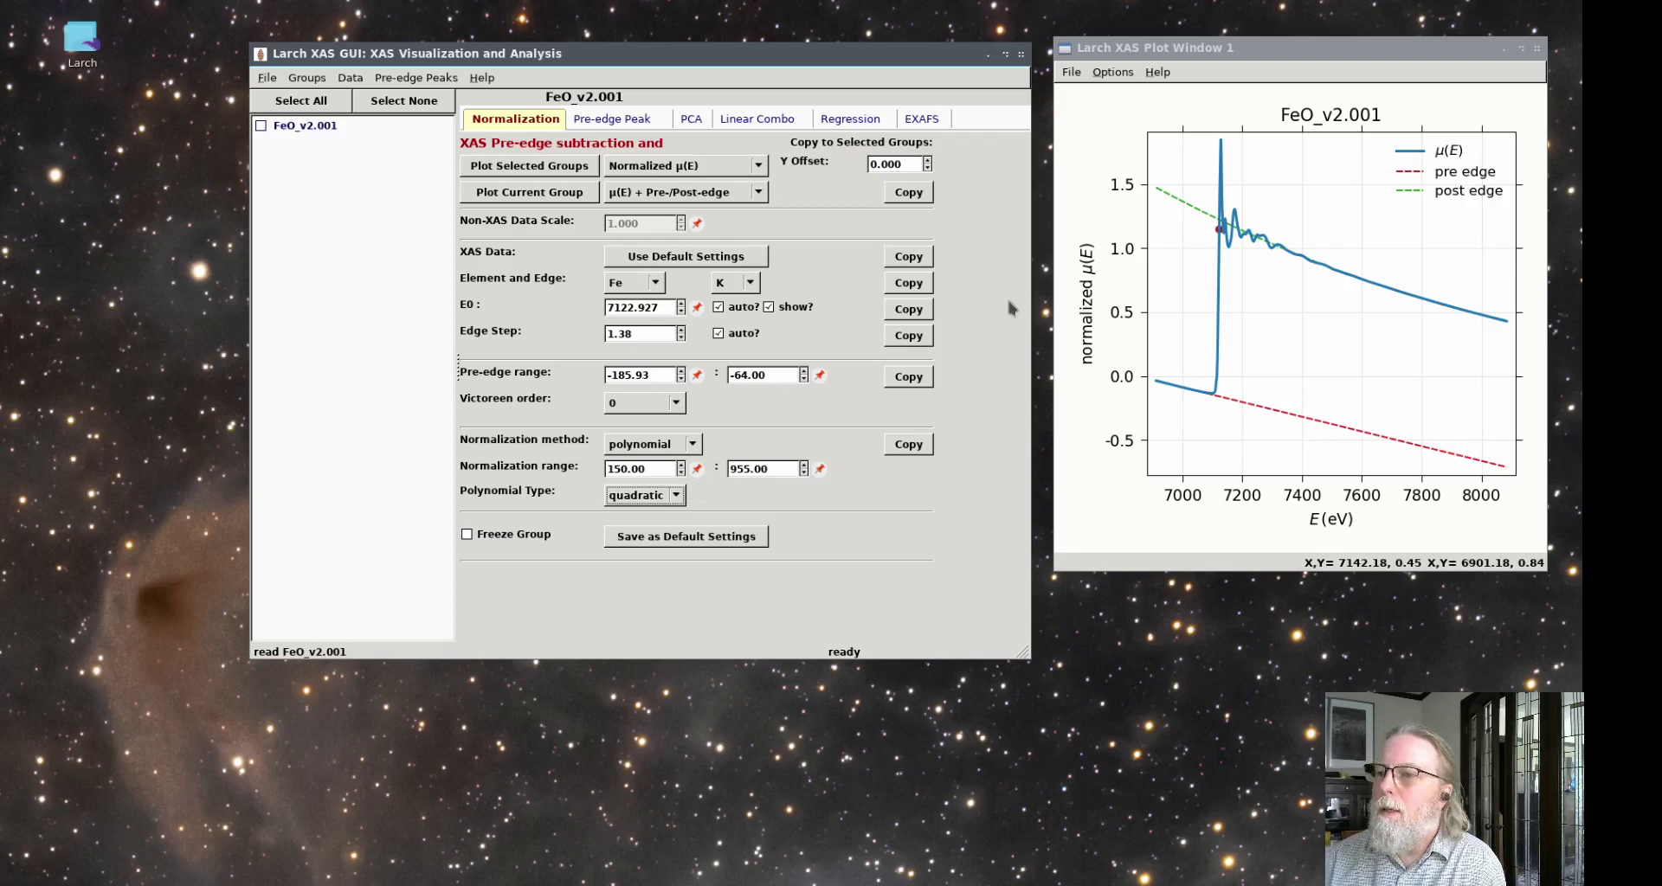
Plot Normalized μ(E), switch to Flattened μ(E), then return to Normalized μ(E).
left_click(700, 193)
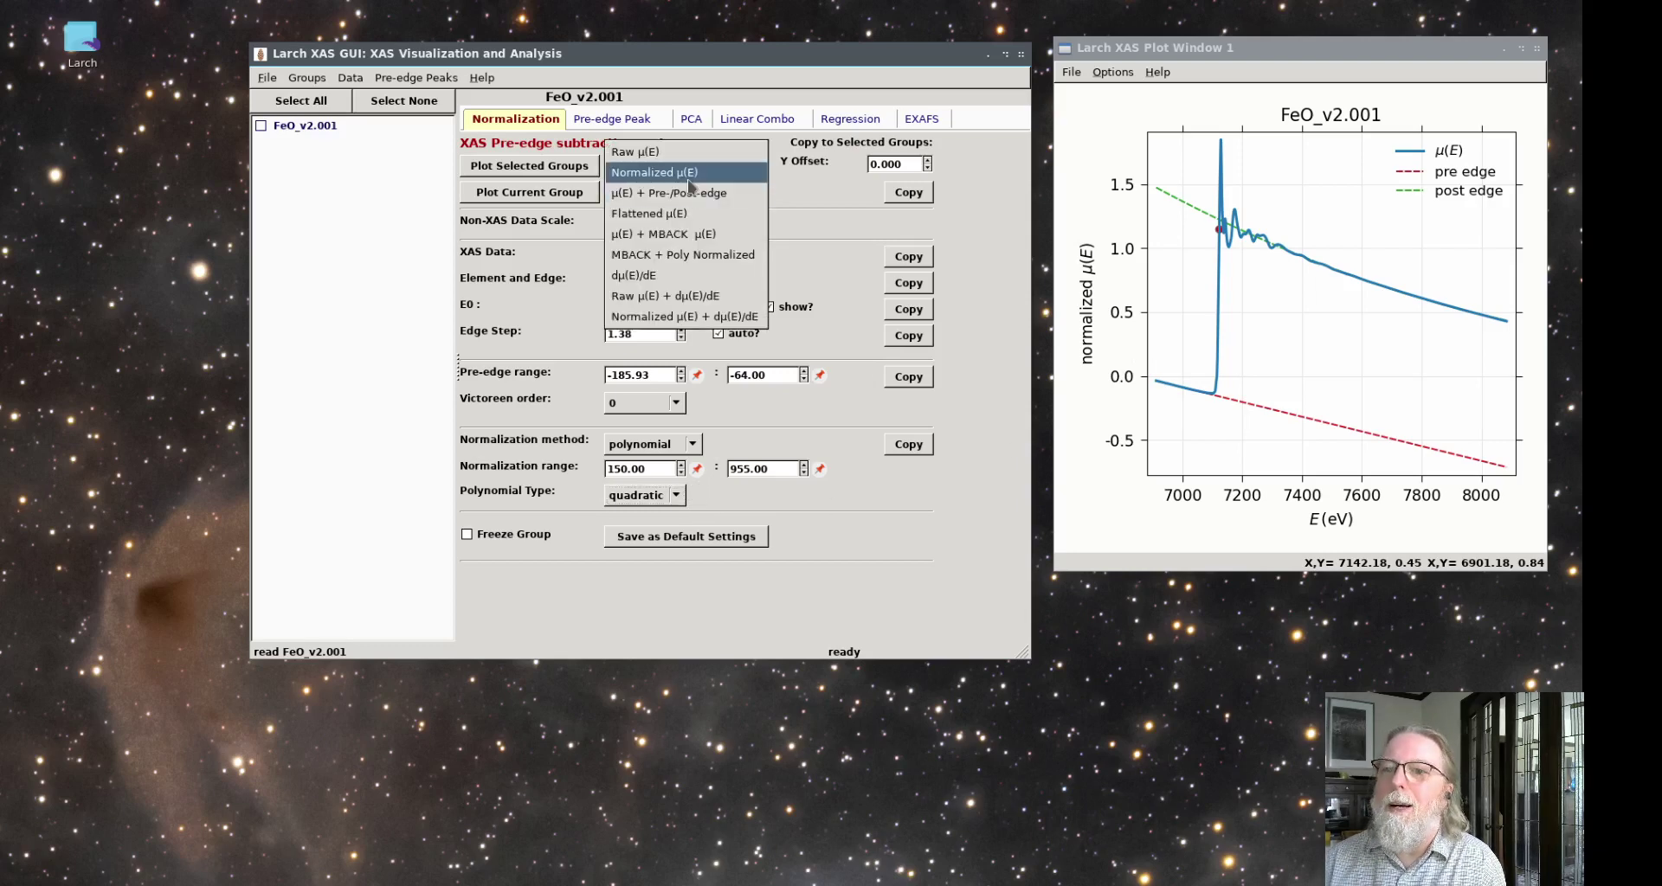
left_click(654, 172)
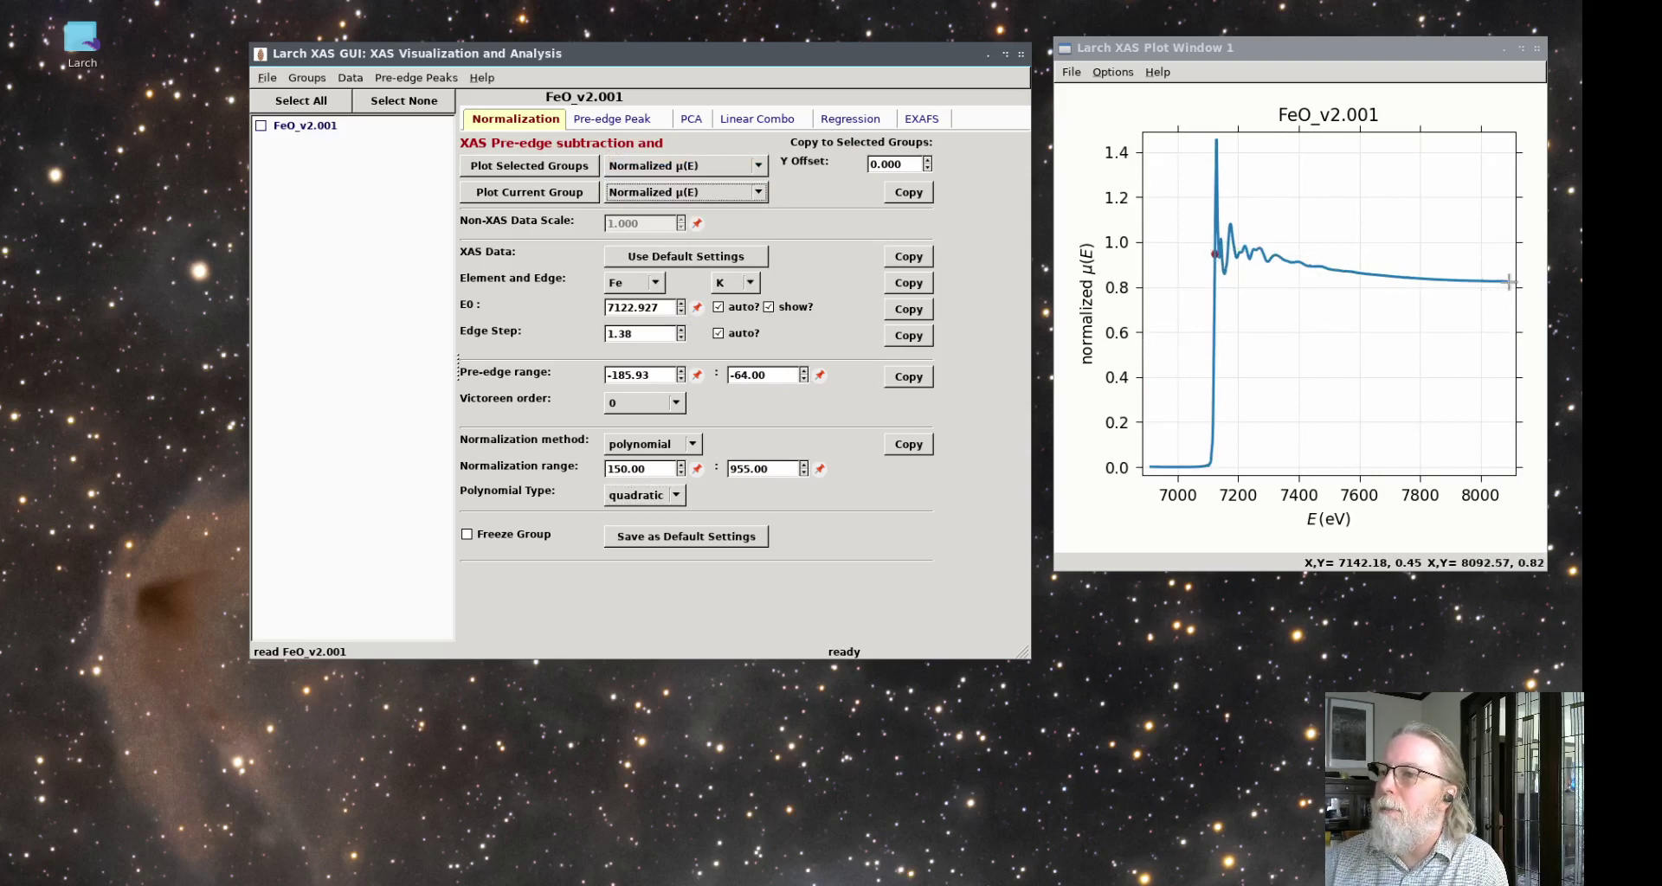
left_click(715, 193)
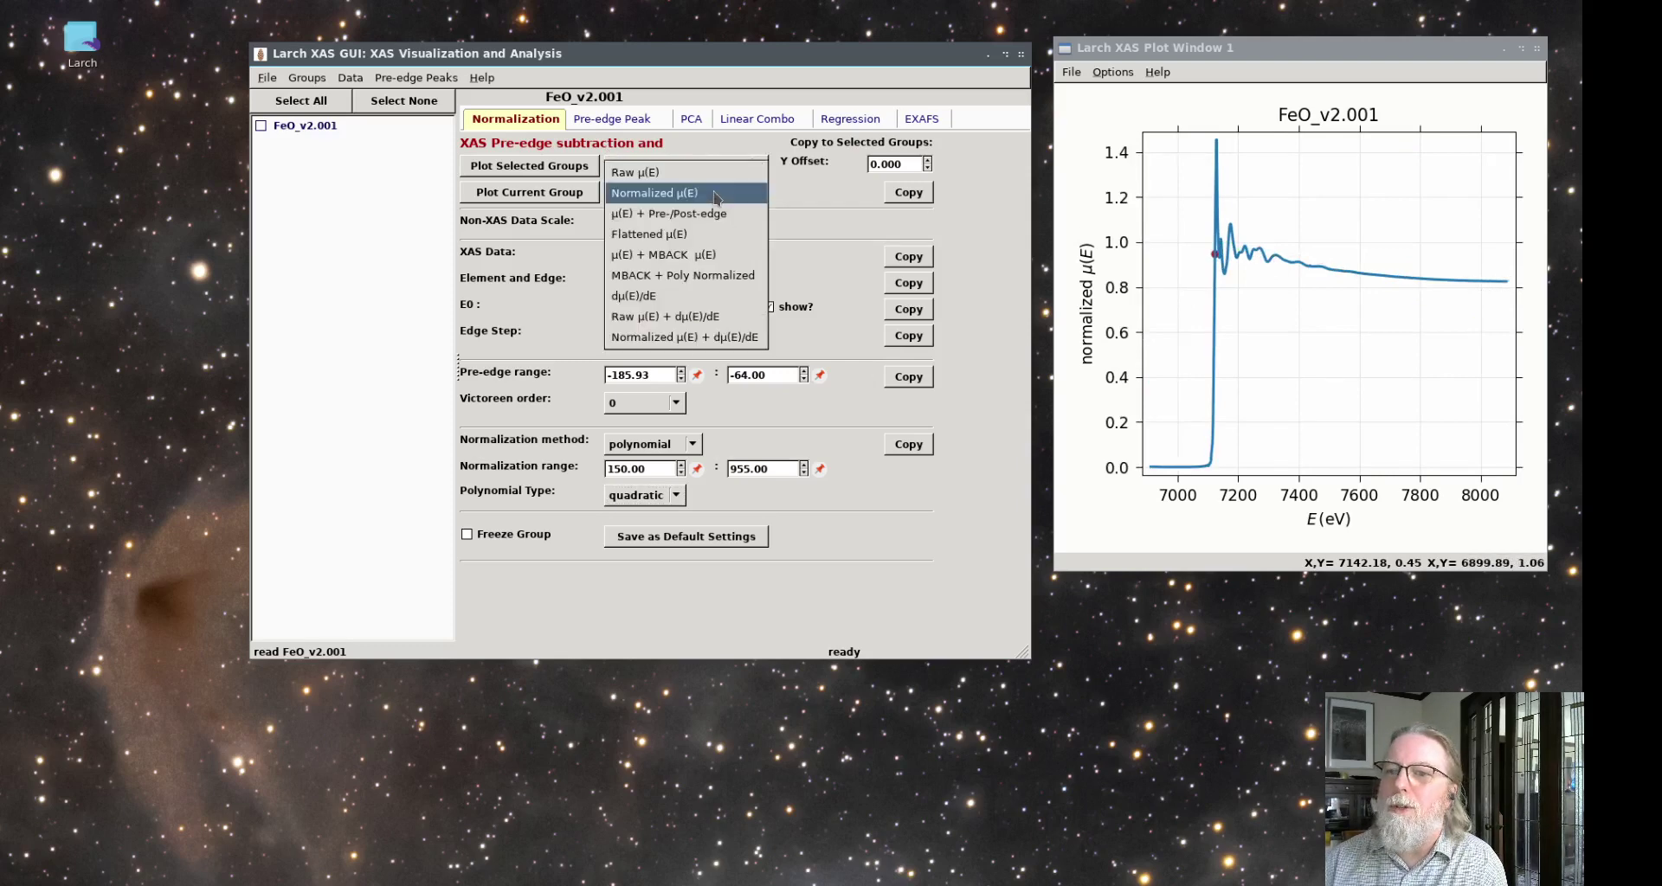
left_click(696, 234)
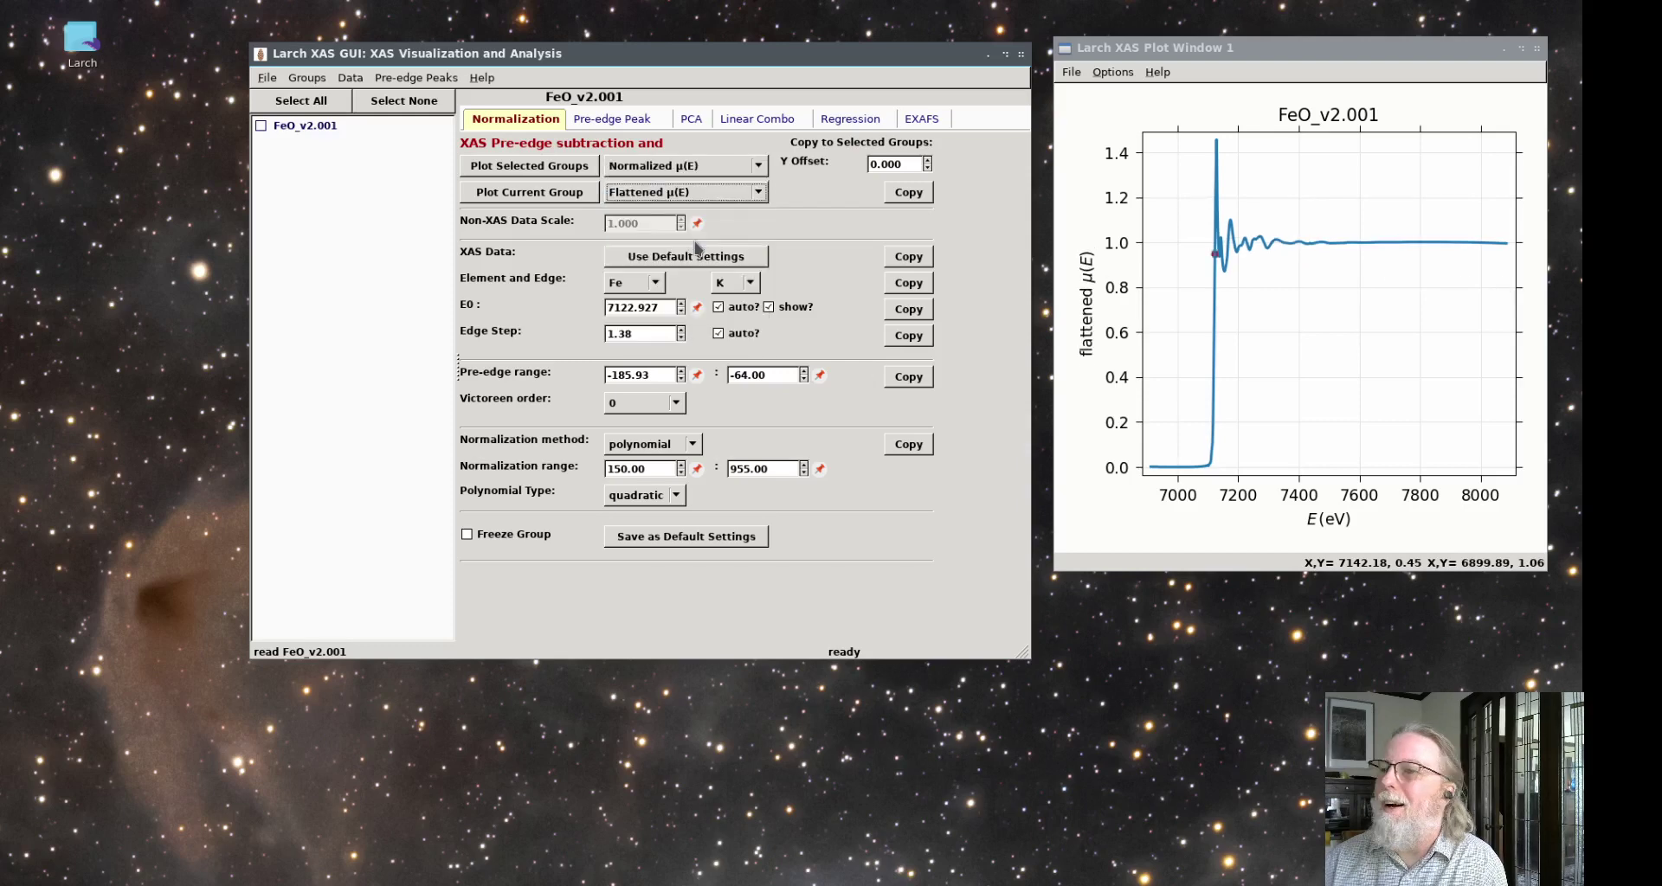
left_click(762, 196)
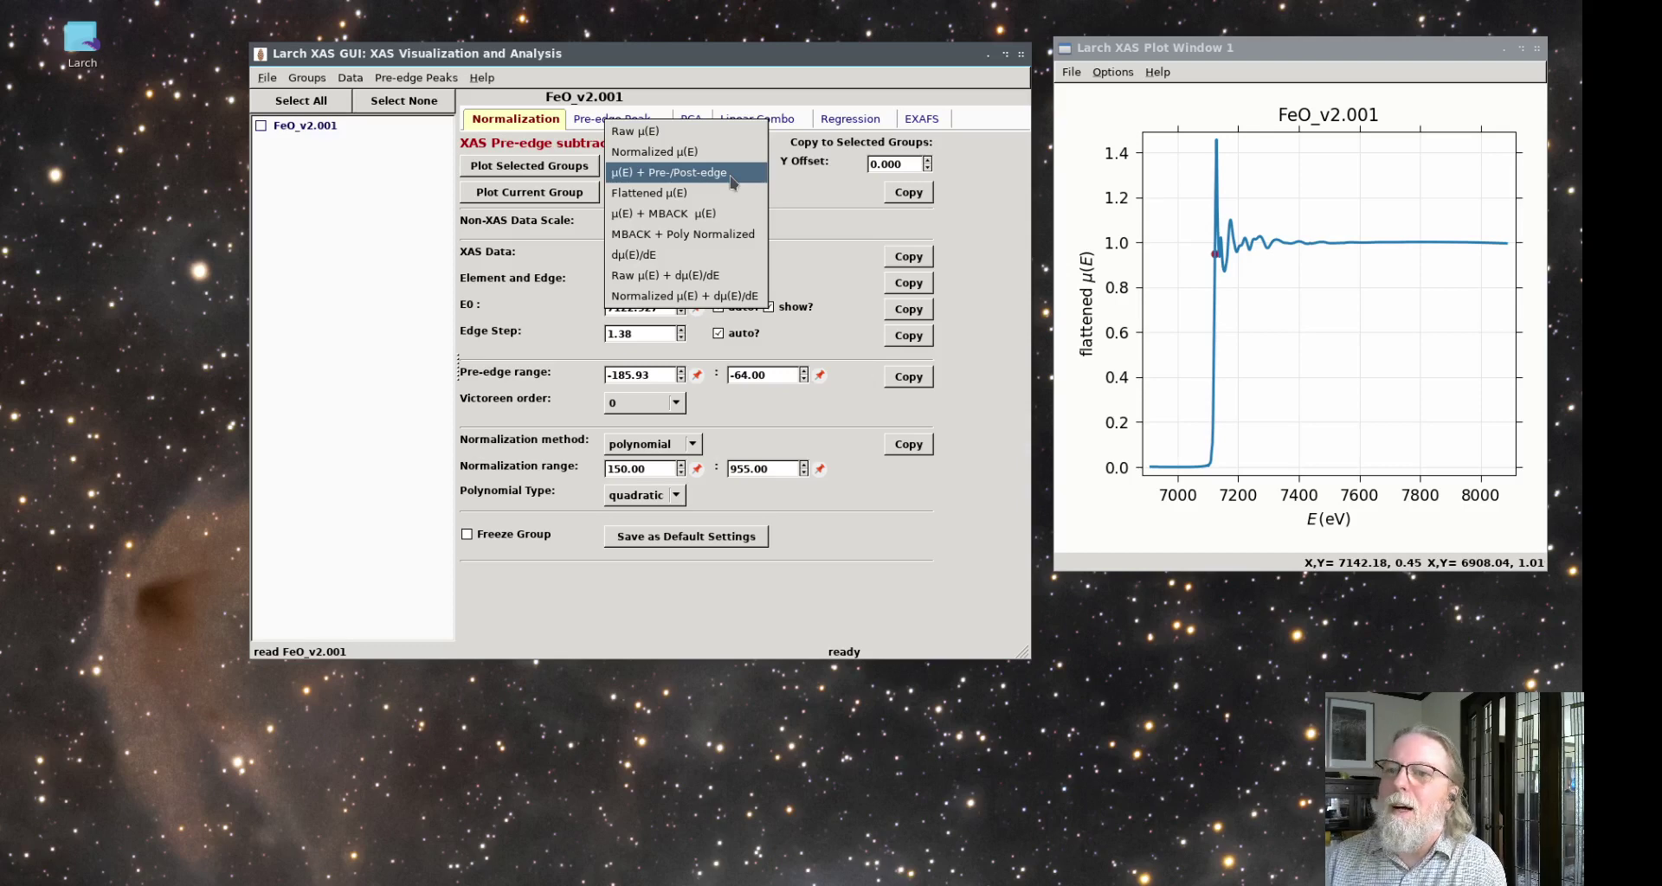
left_click(657, 151)
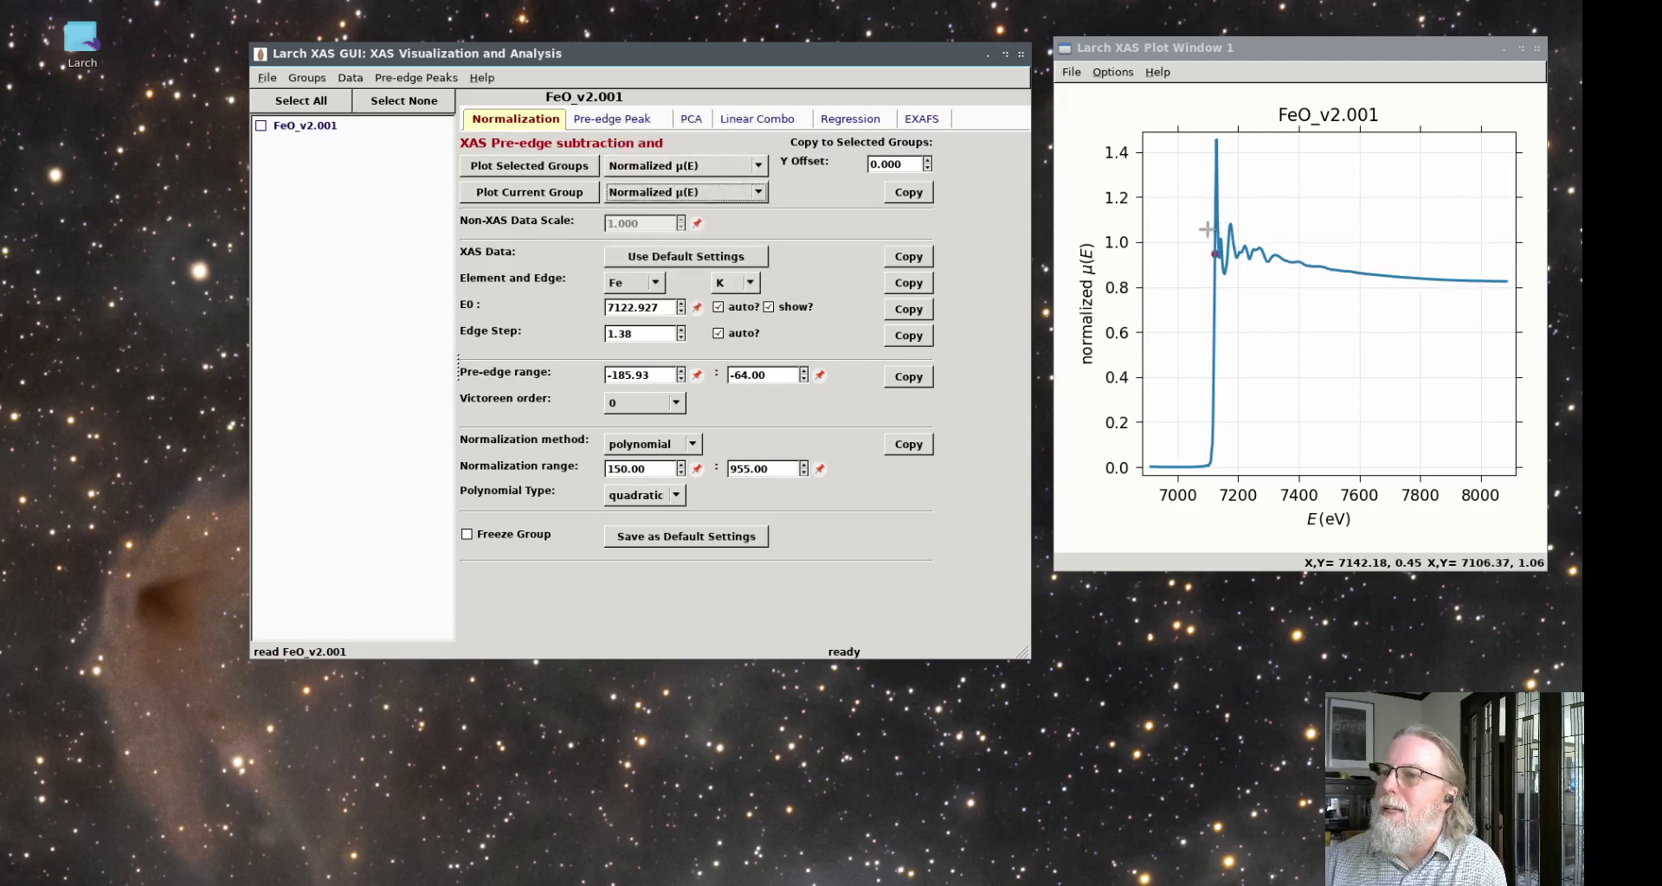
Plot FeO_v2.001's raw μ(E) and set the Victoreen order to 1.
left_click(760, 192)
left_click(667, 167)
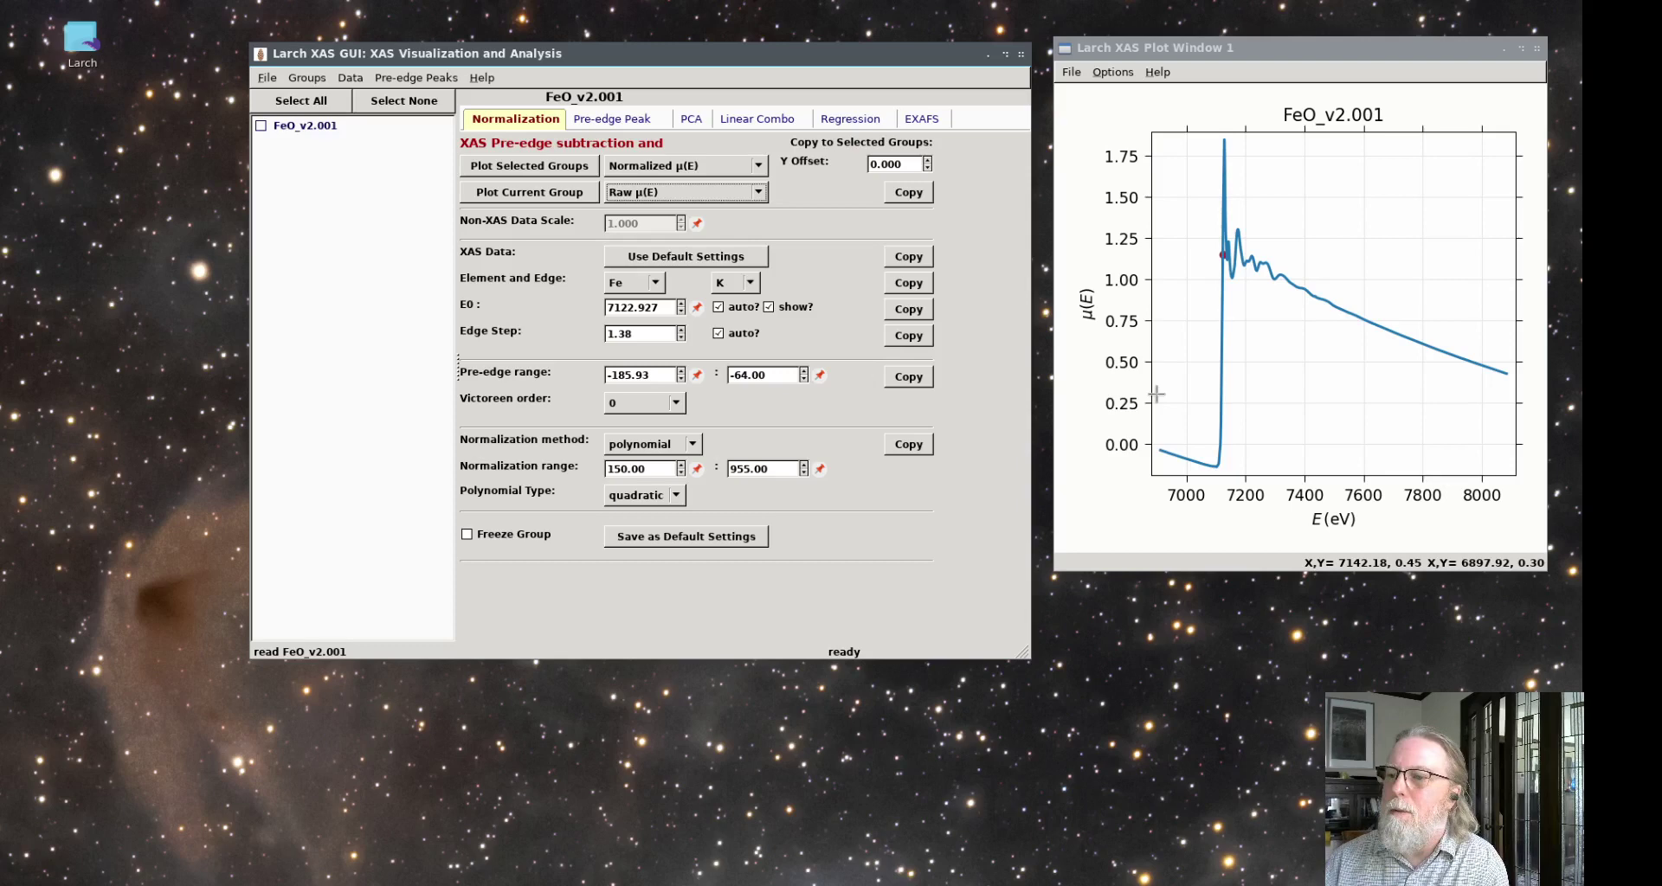
left_click(675, 403)
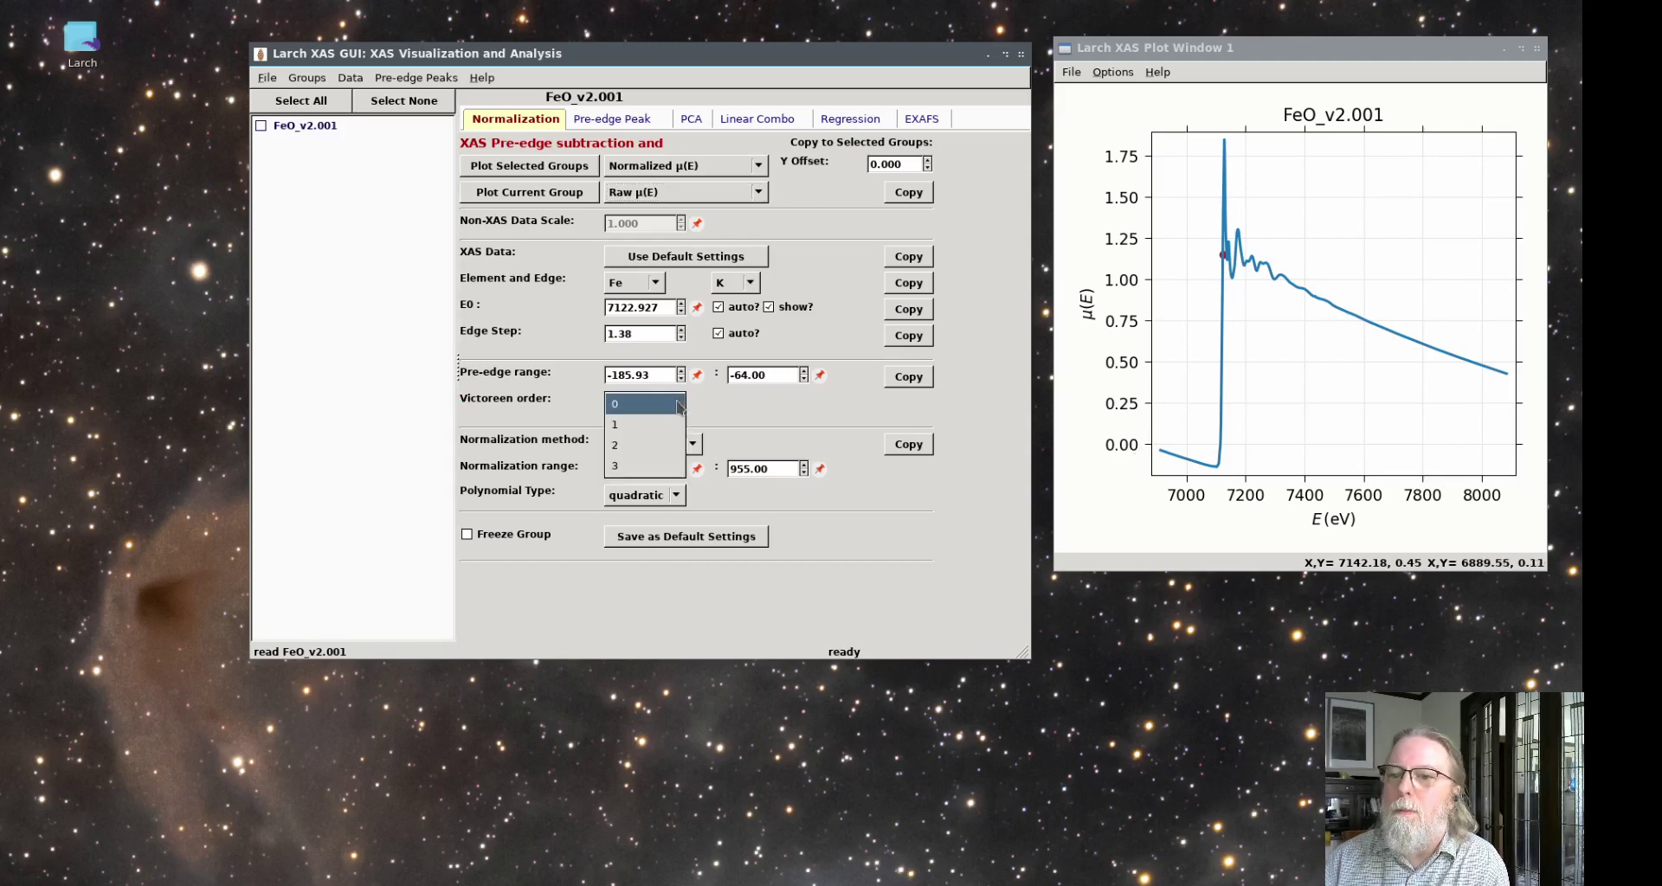
left_click(660, 426)
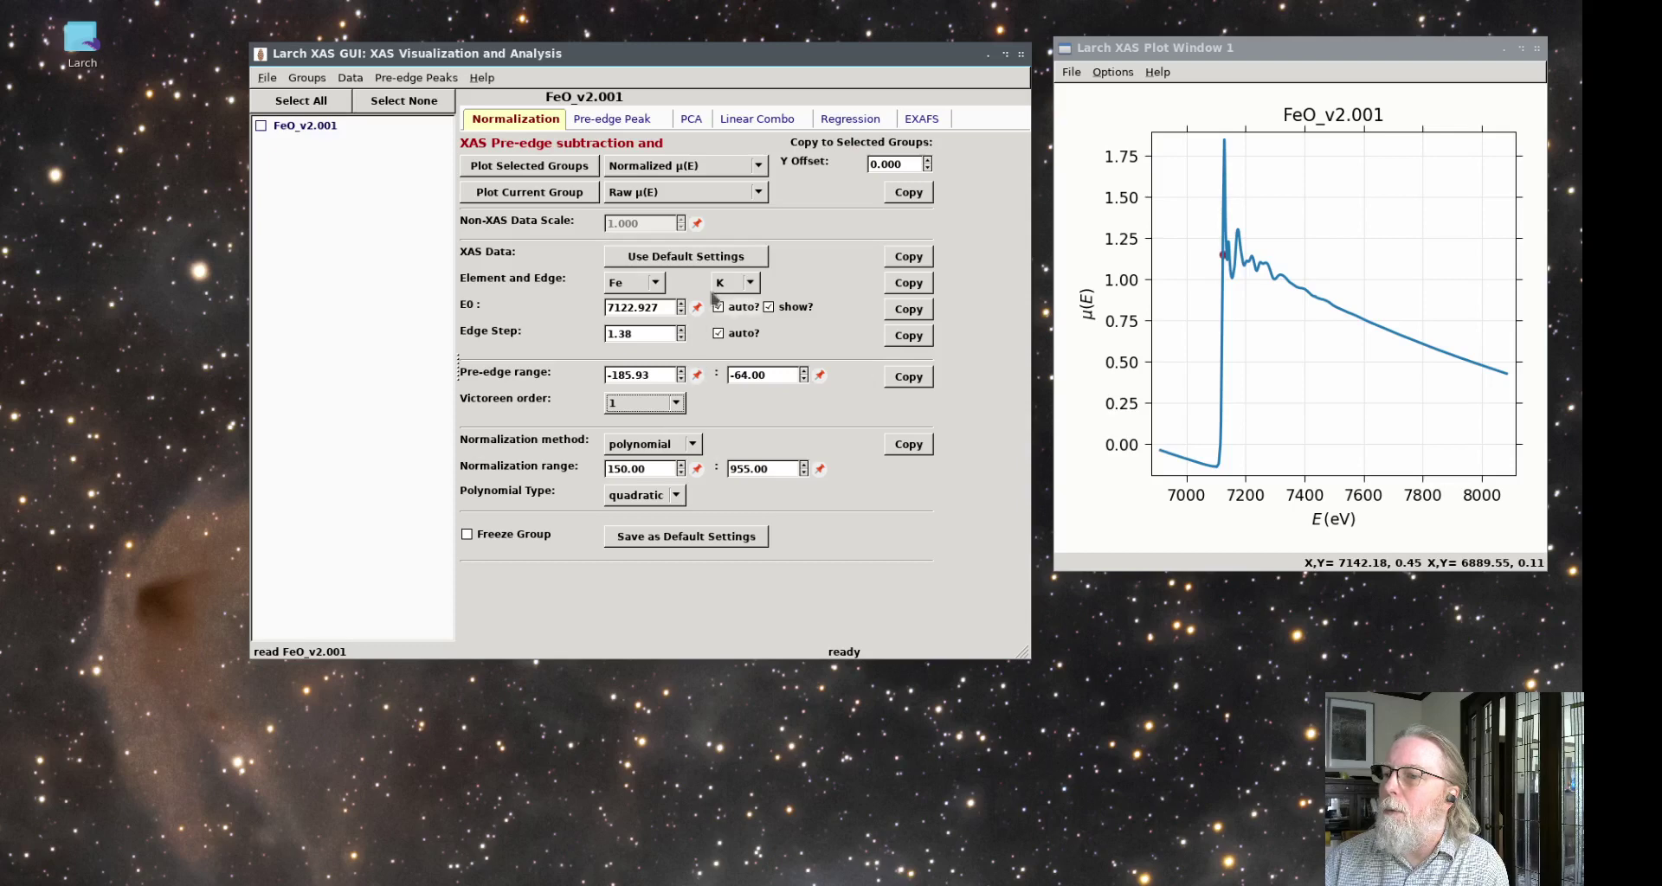
Plot μ(E) with pre-/post-edge lines, set Victoreen order 2, then restore default normalization settings.
left_click(703, 192)
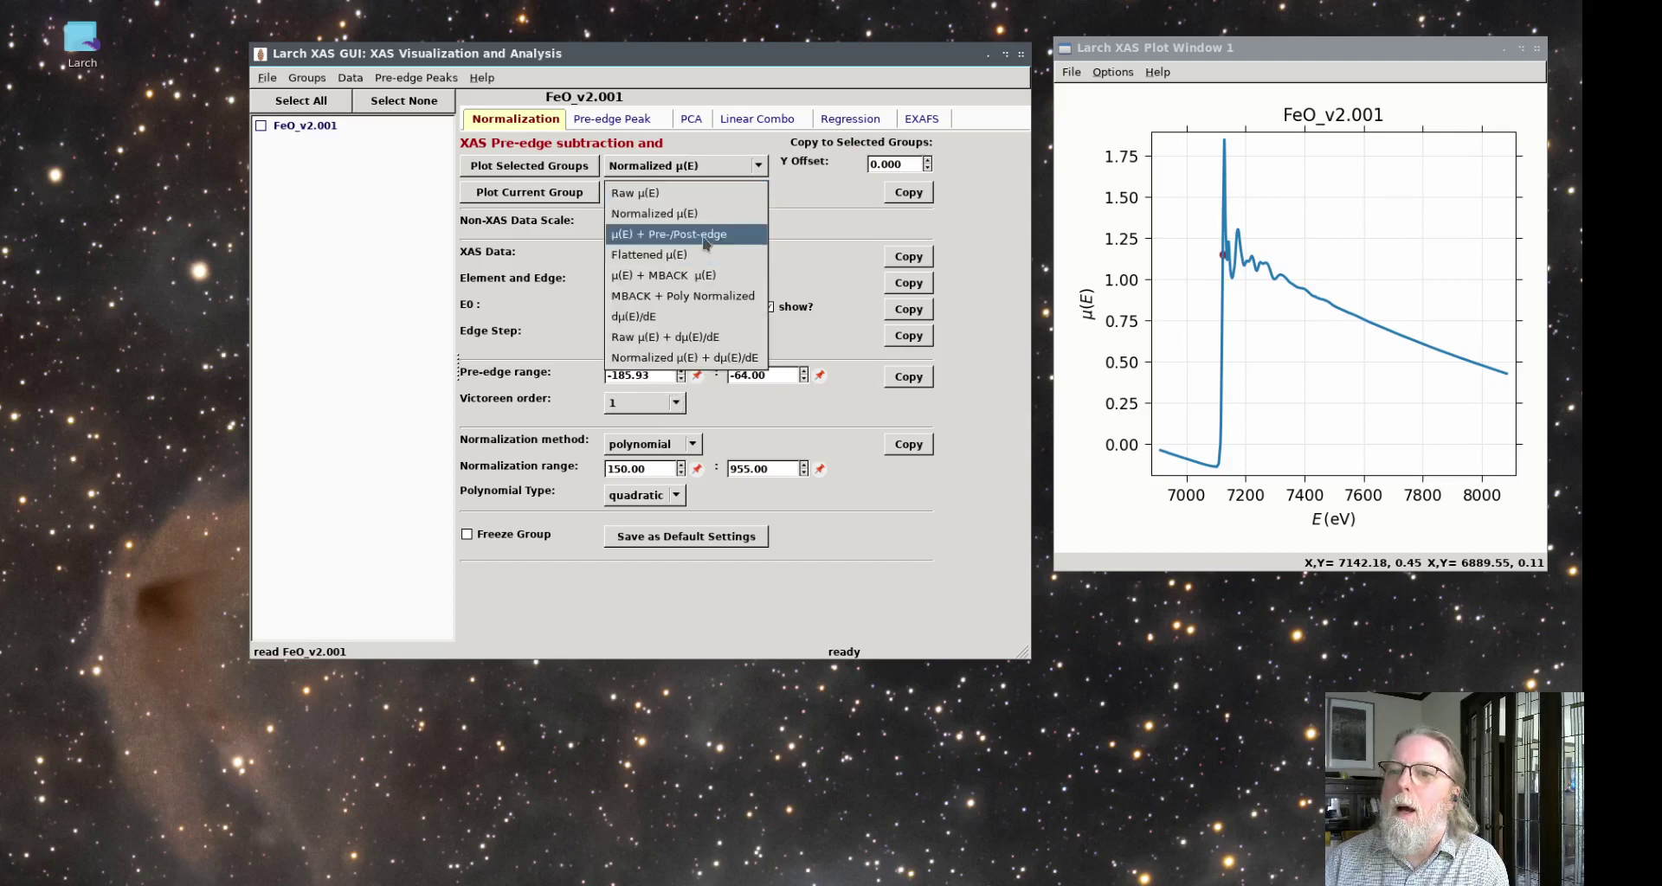
left_click(703, 233)
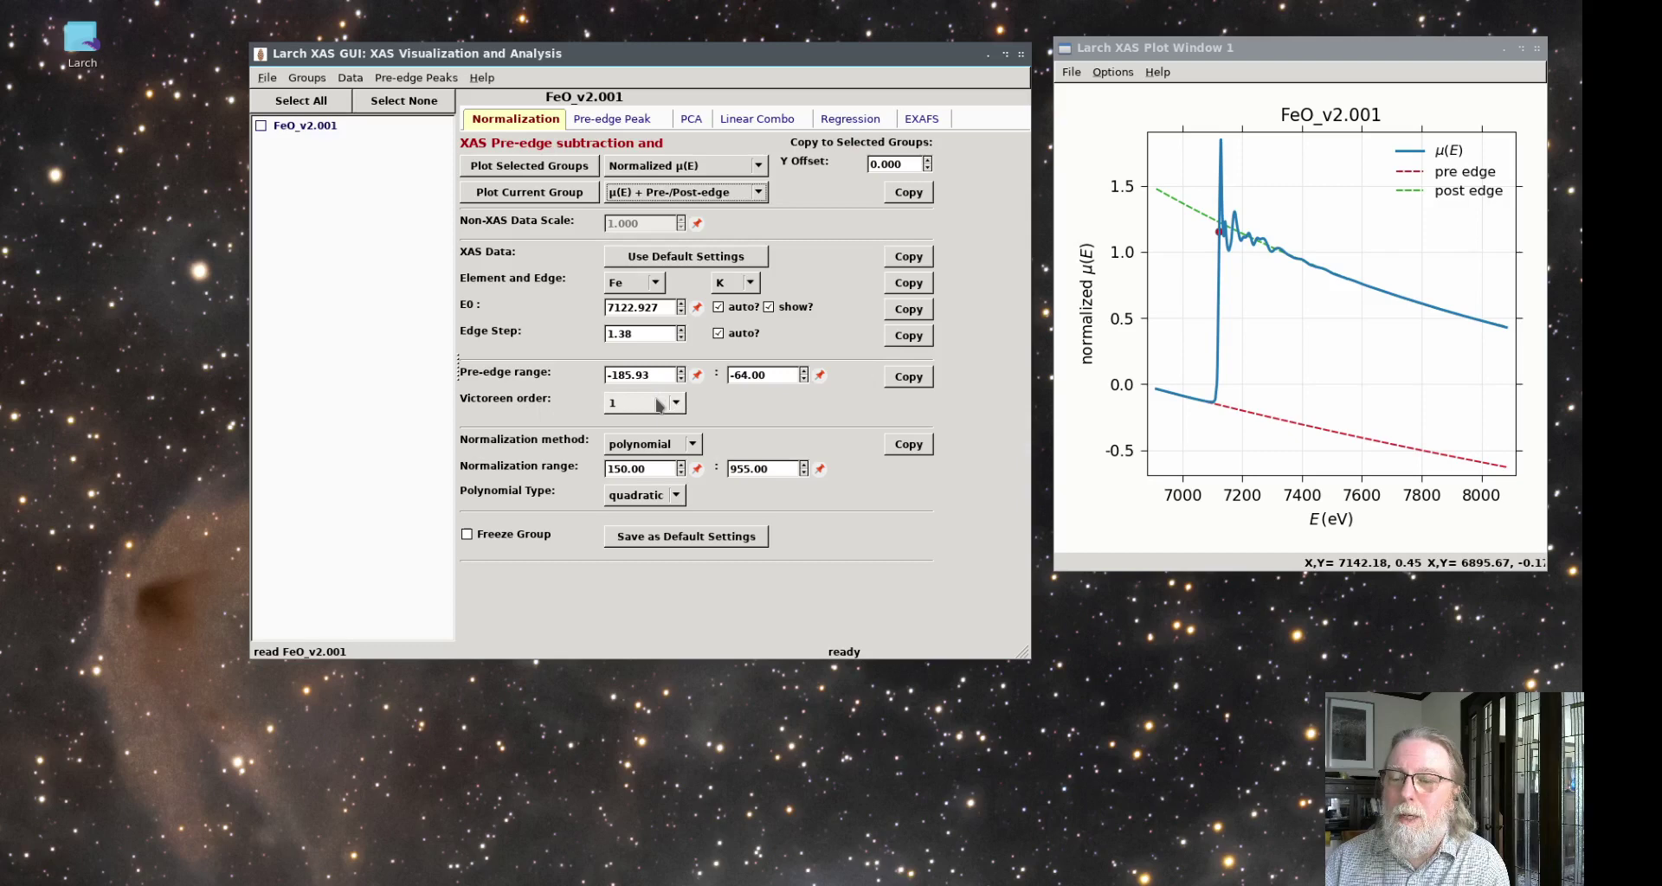
left_click(659, 403)
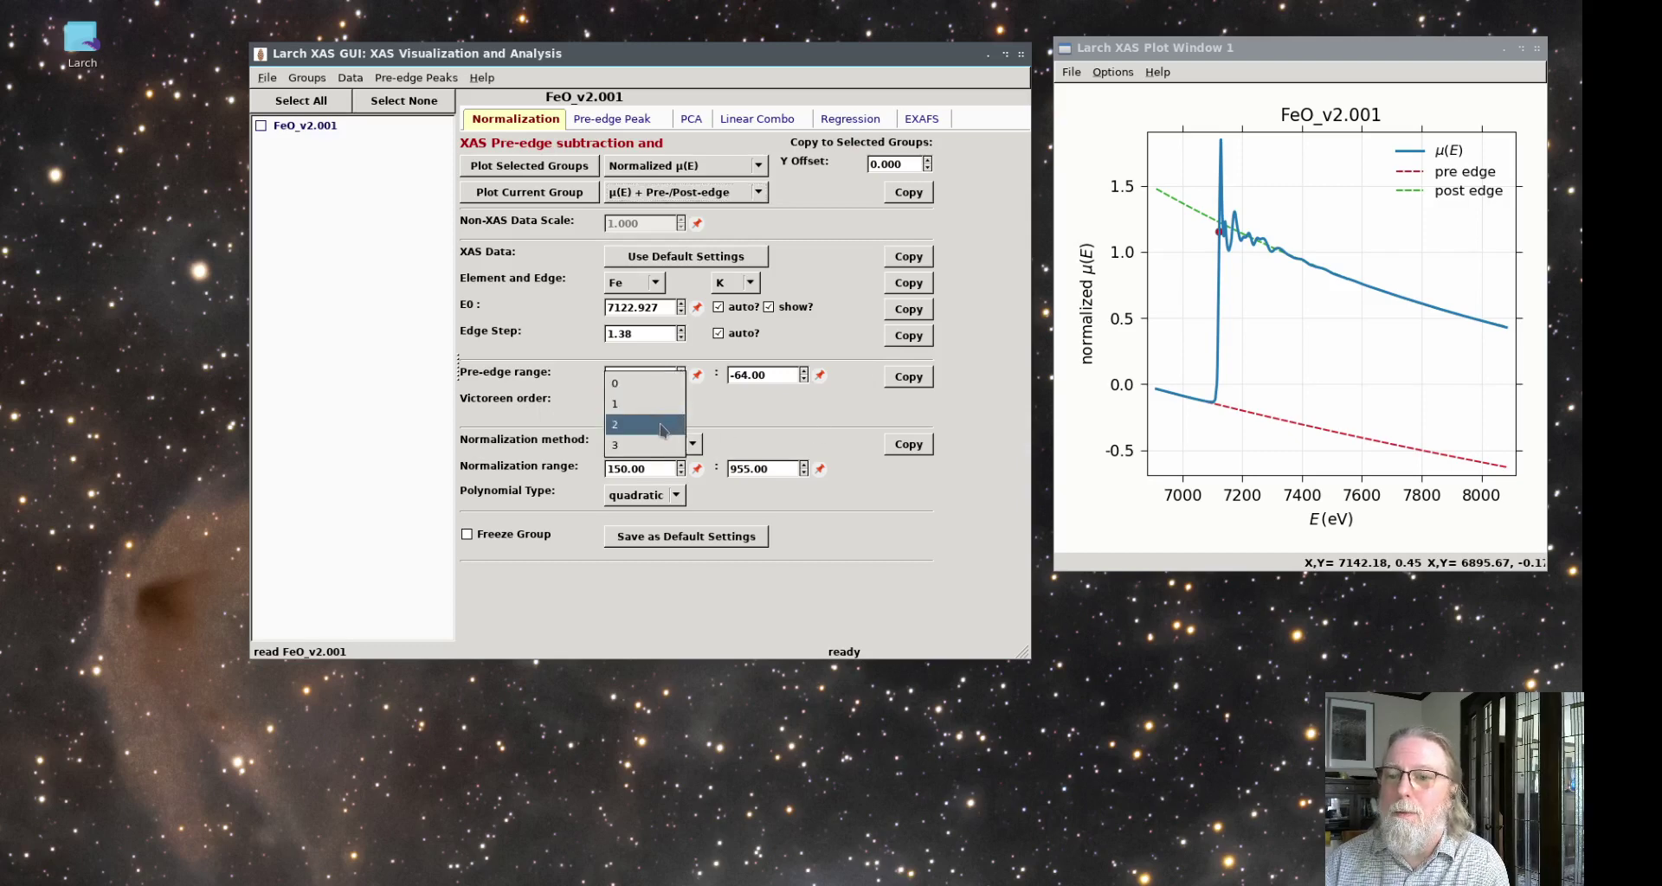
left_click(662, 426)
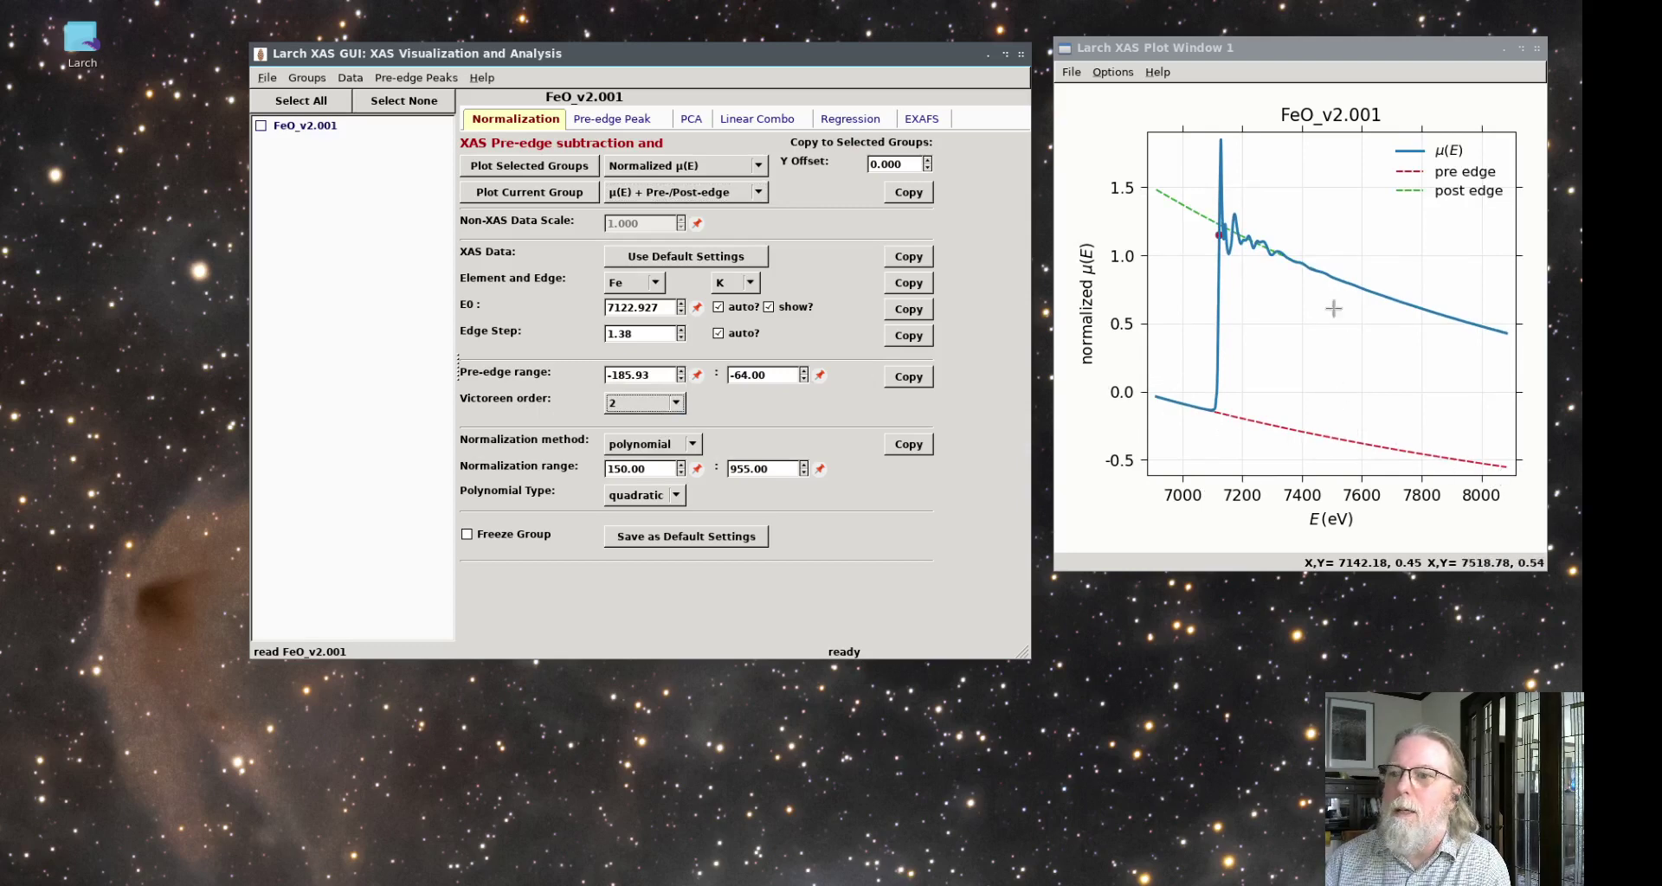
left_click(692, 265)
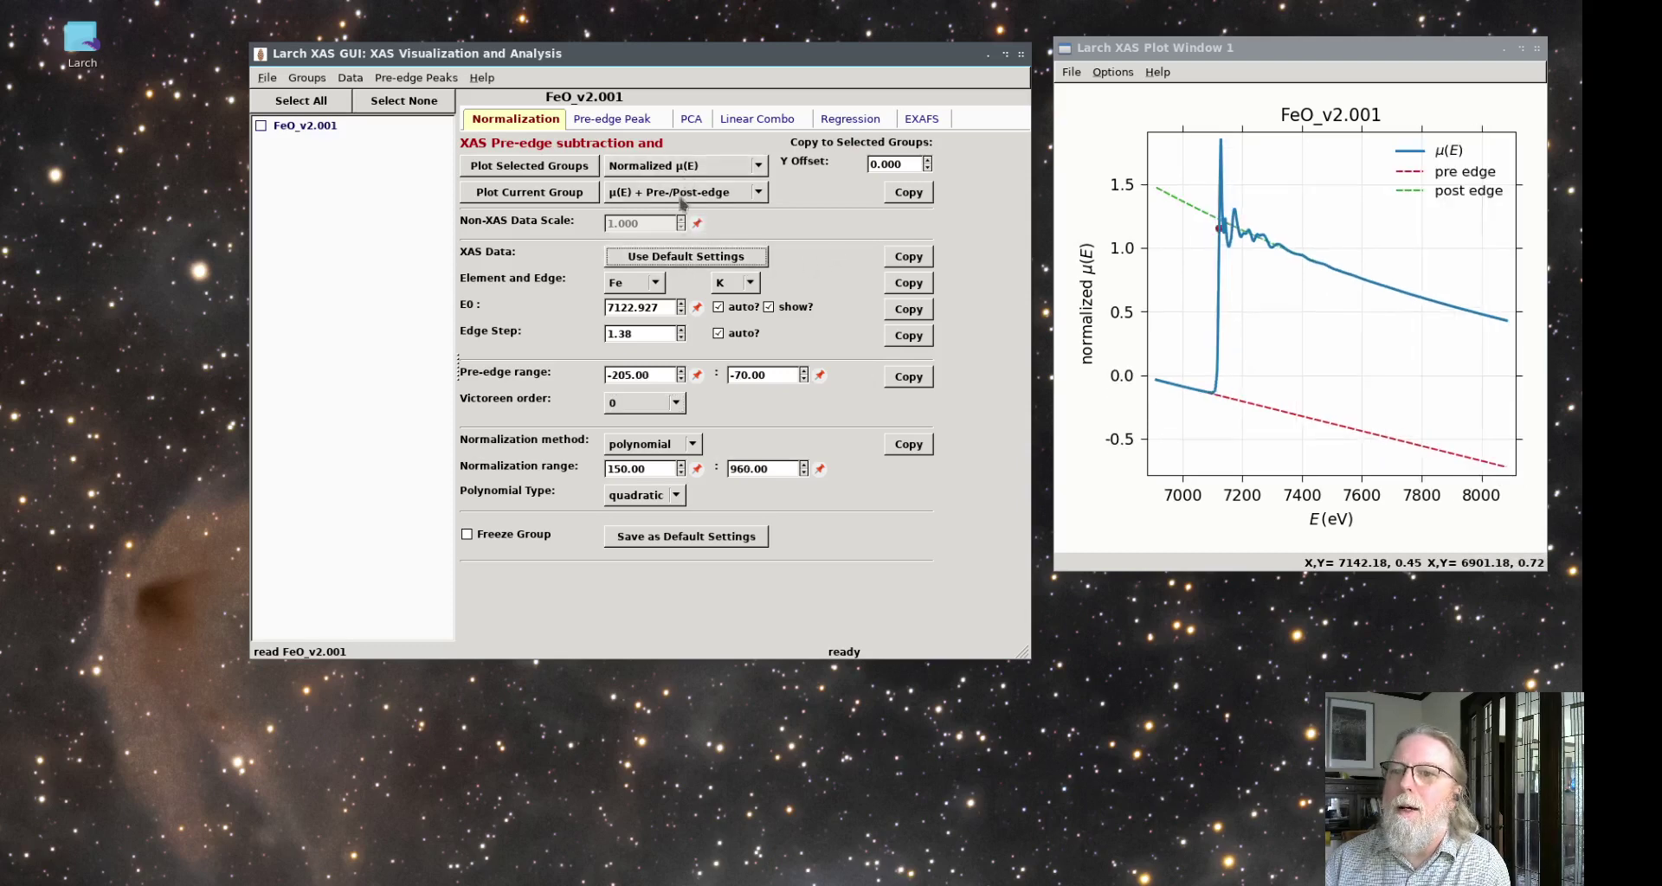
Set the Victoreen order to 2 and plot normalized μ(E) without edge lines.
left_click(645, 403)
left_click(642, 443)
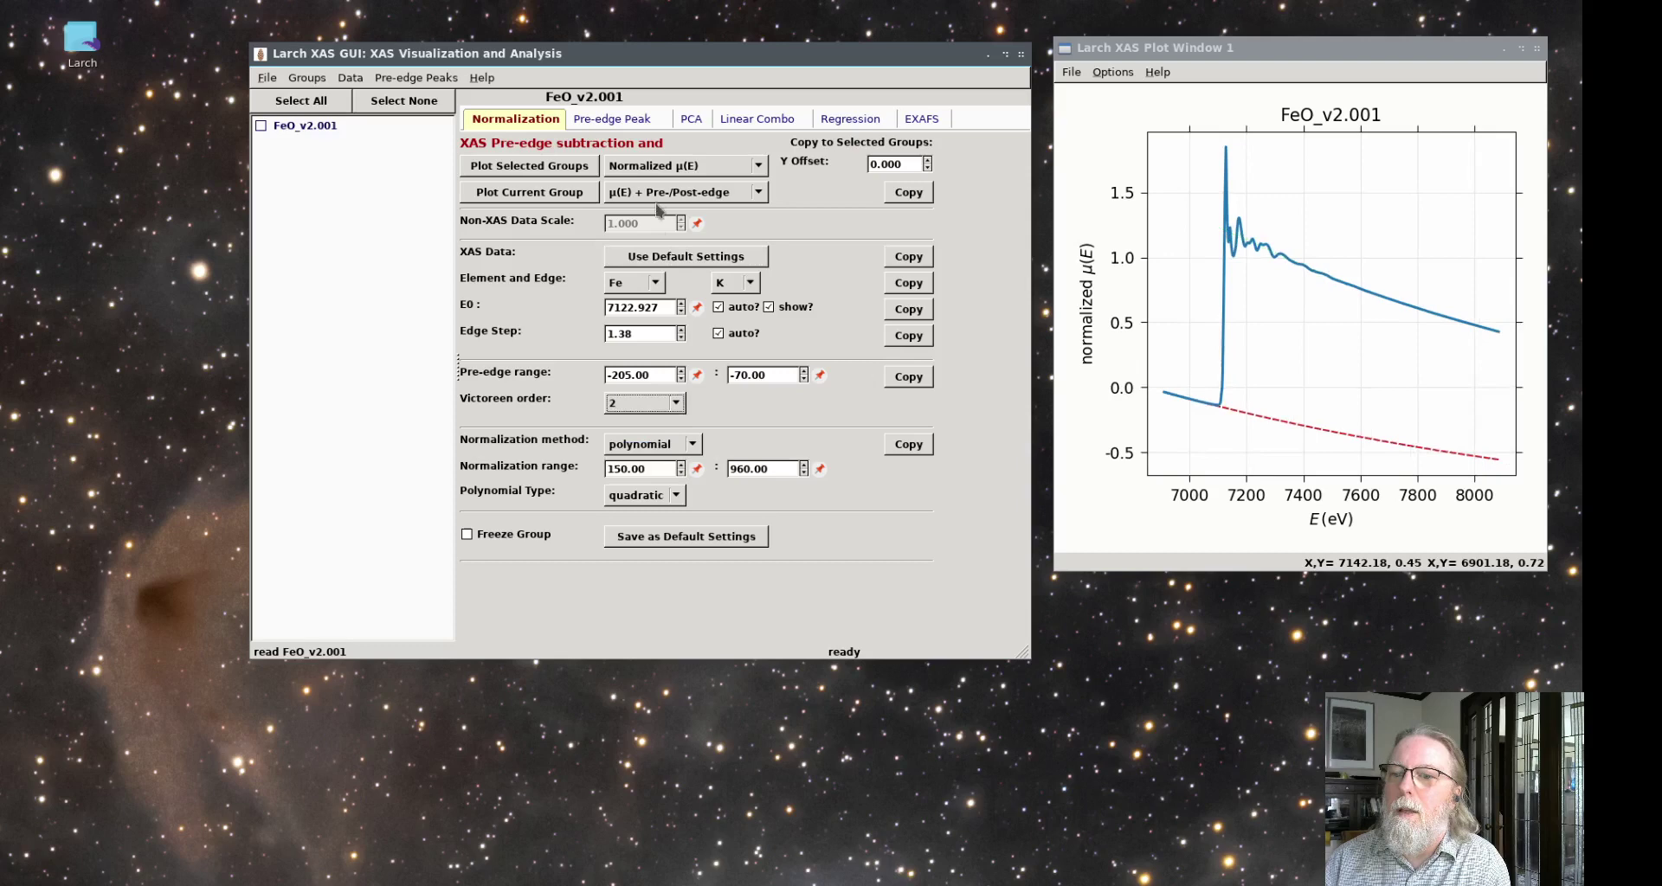
left_click(659, 196)
left_click(655, 172)
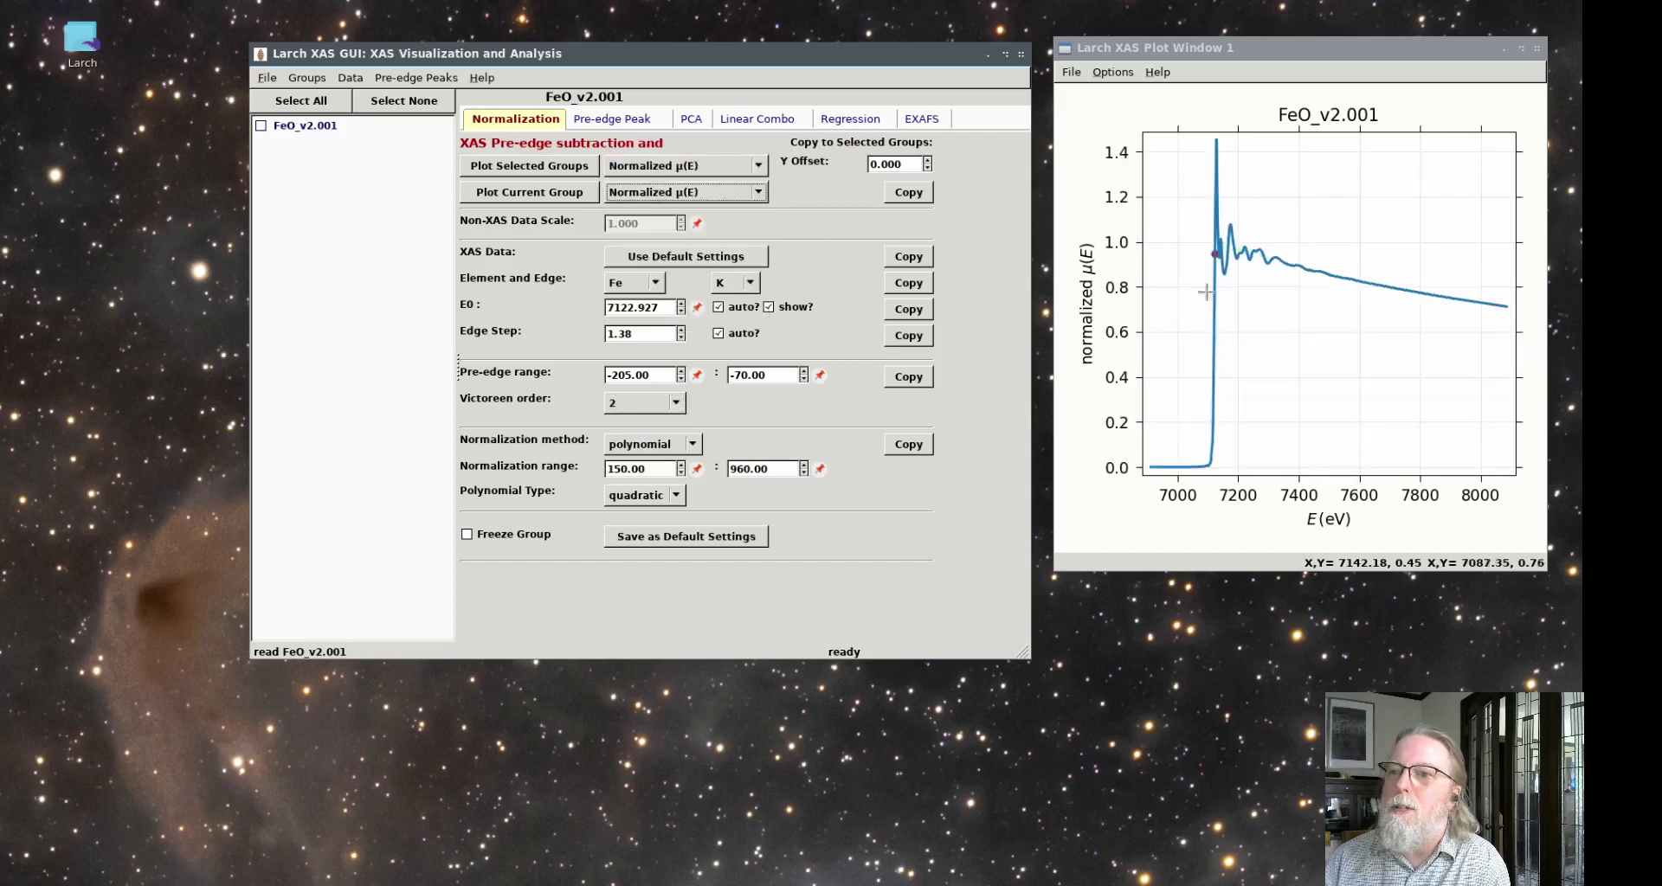
Try Victoreen orders 3, 1 and 3, then settle back on 2 with normalized μ(E) shown.
left_click(660, 407)
left_click(640, 424)
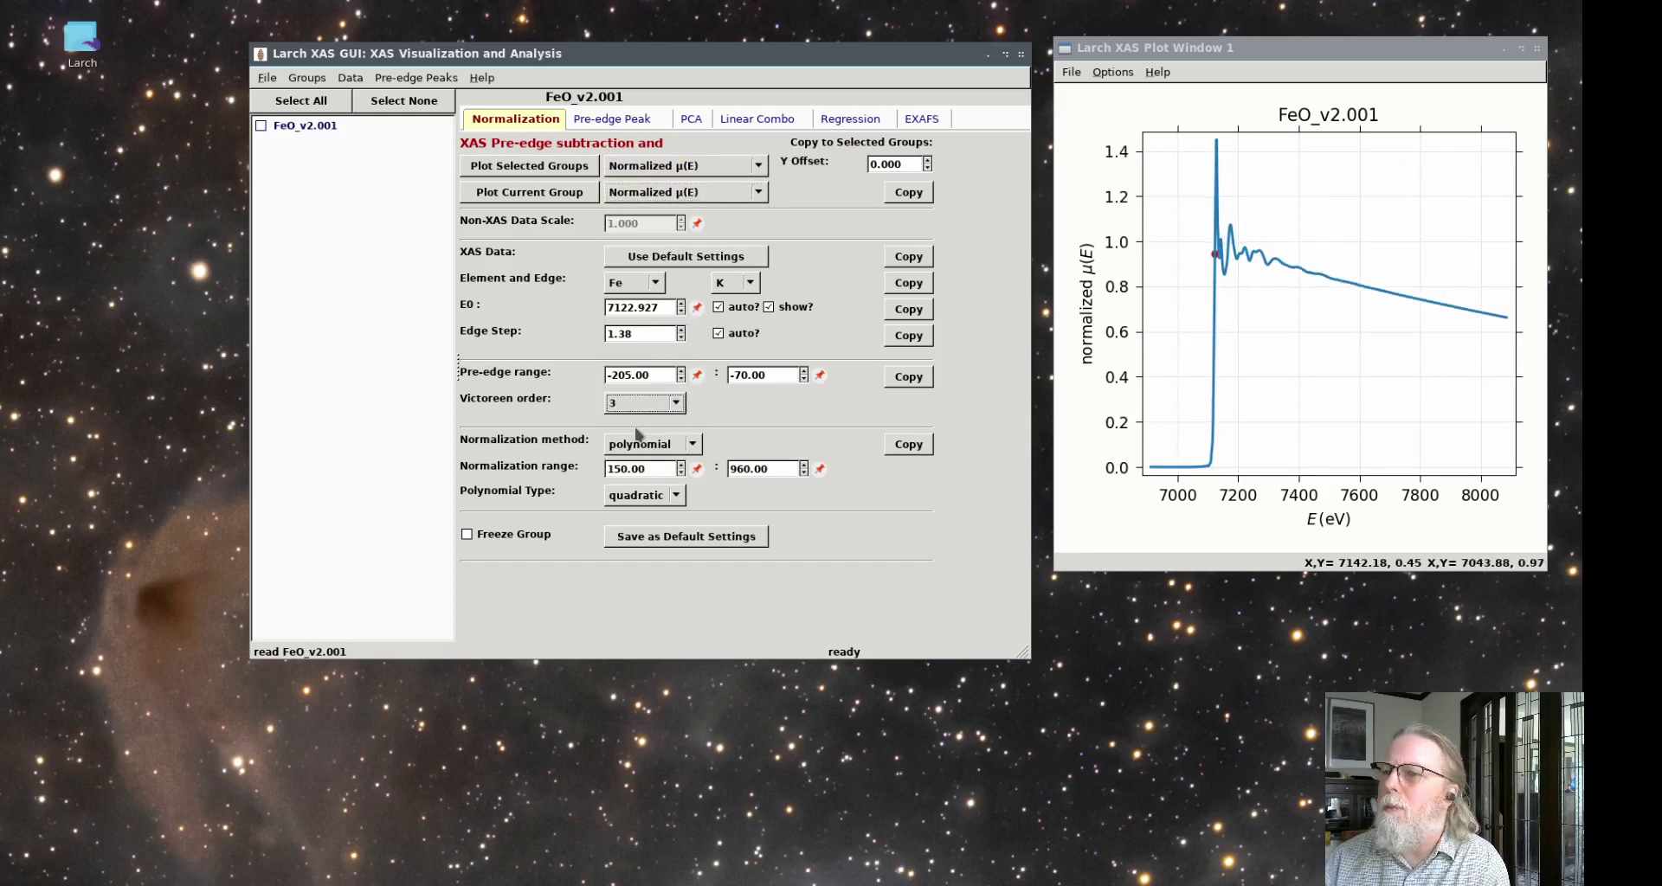
left_click(648, 405)
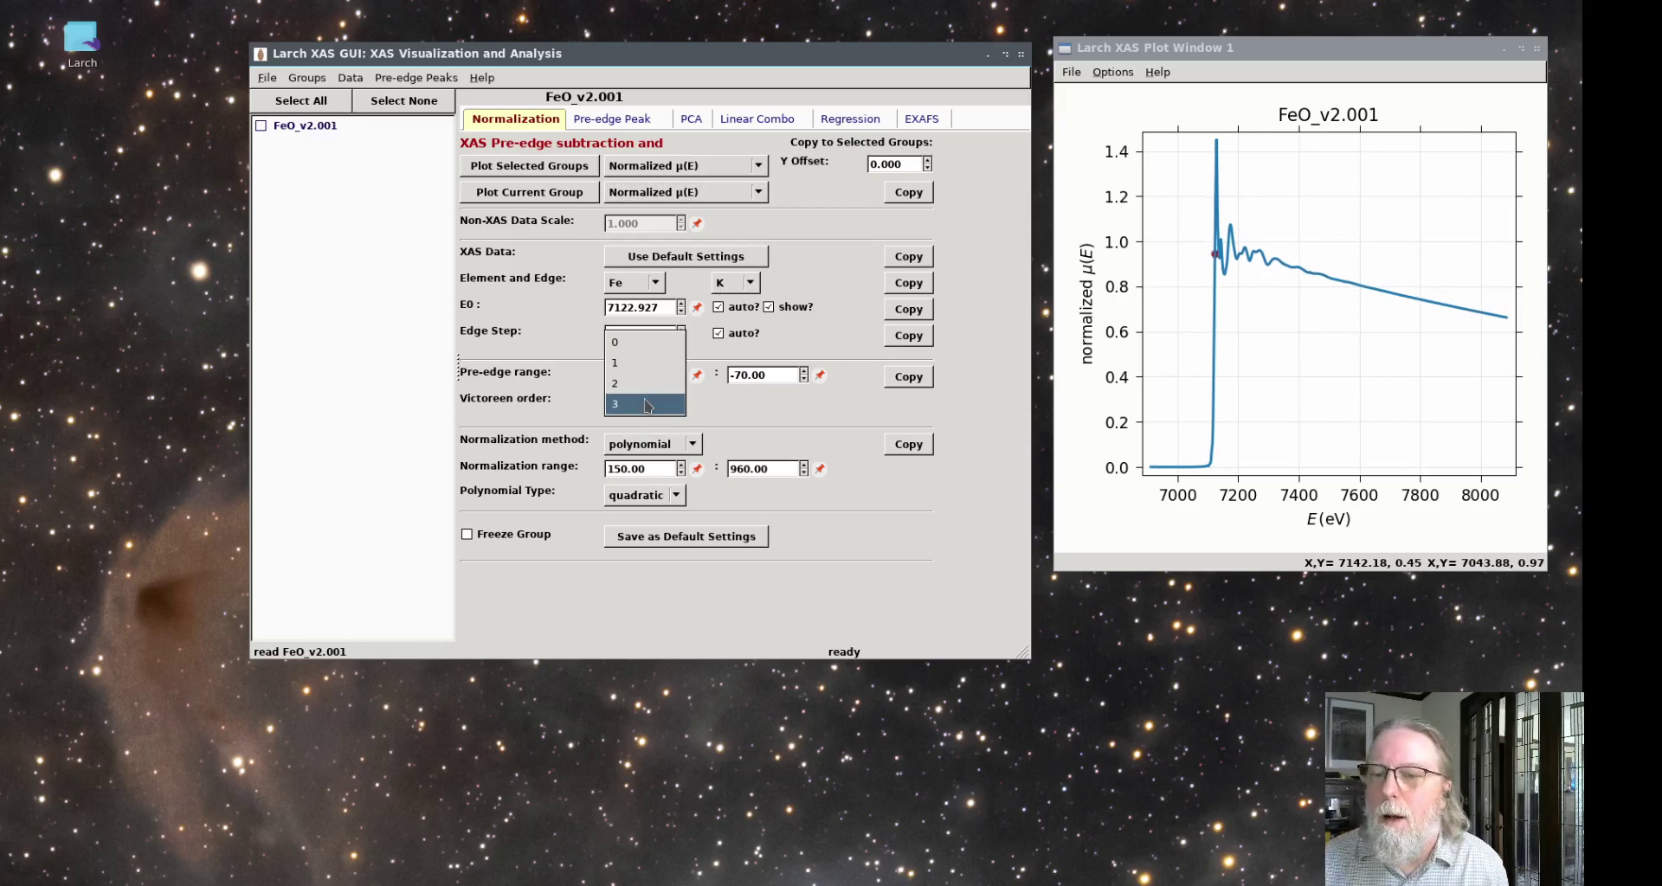
left_click(649, 372)
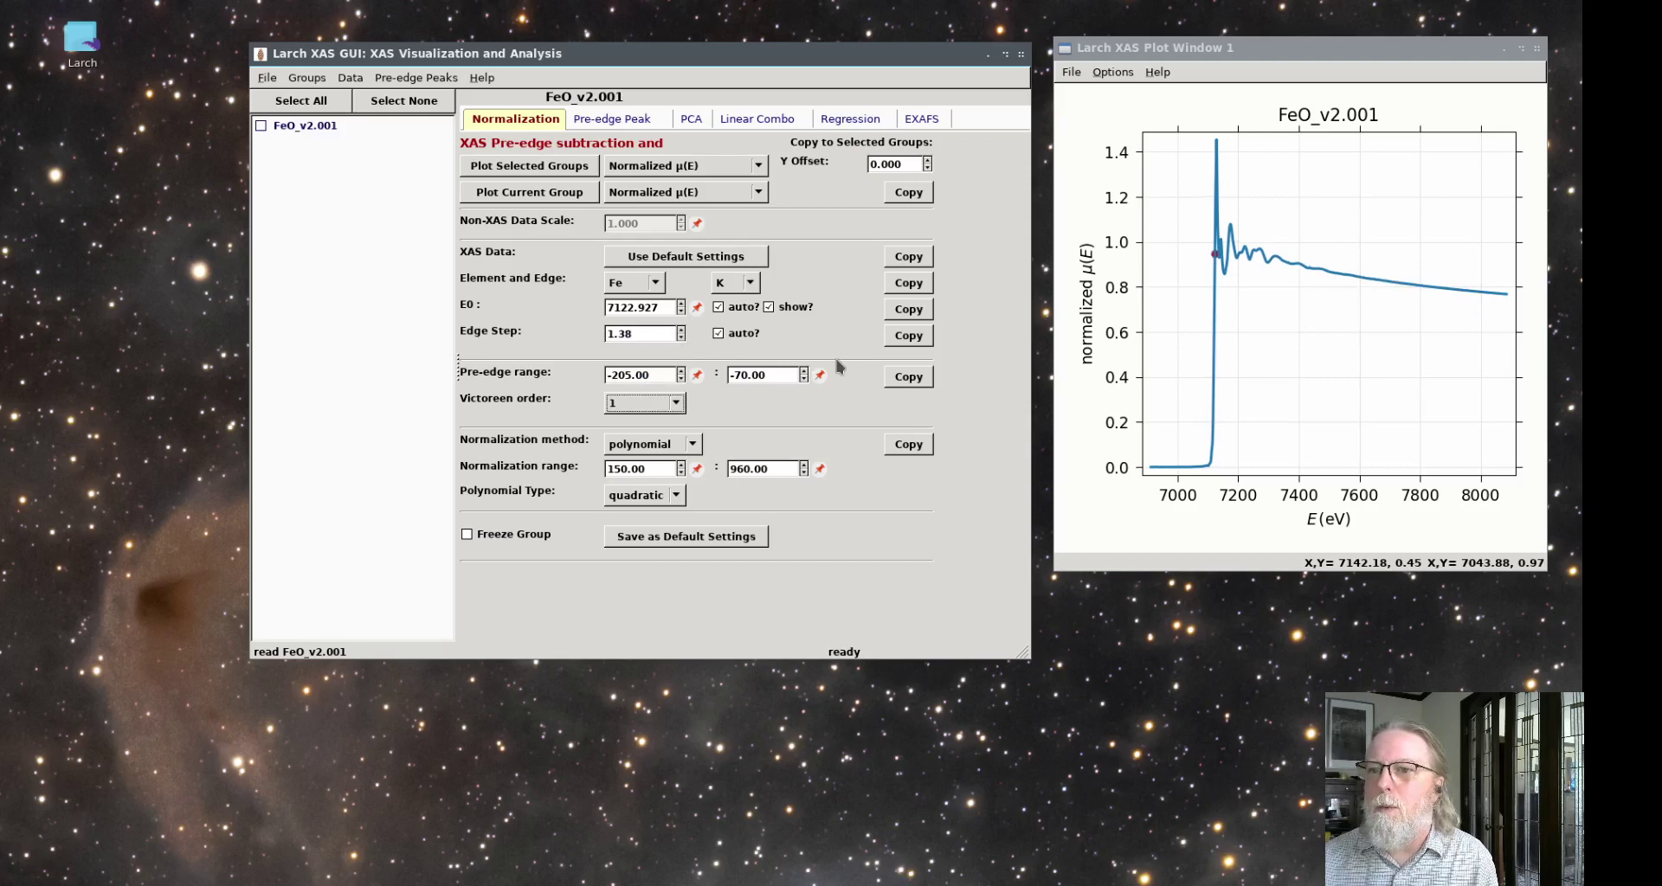
left_click(681, 402)
left_click(662, 448)
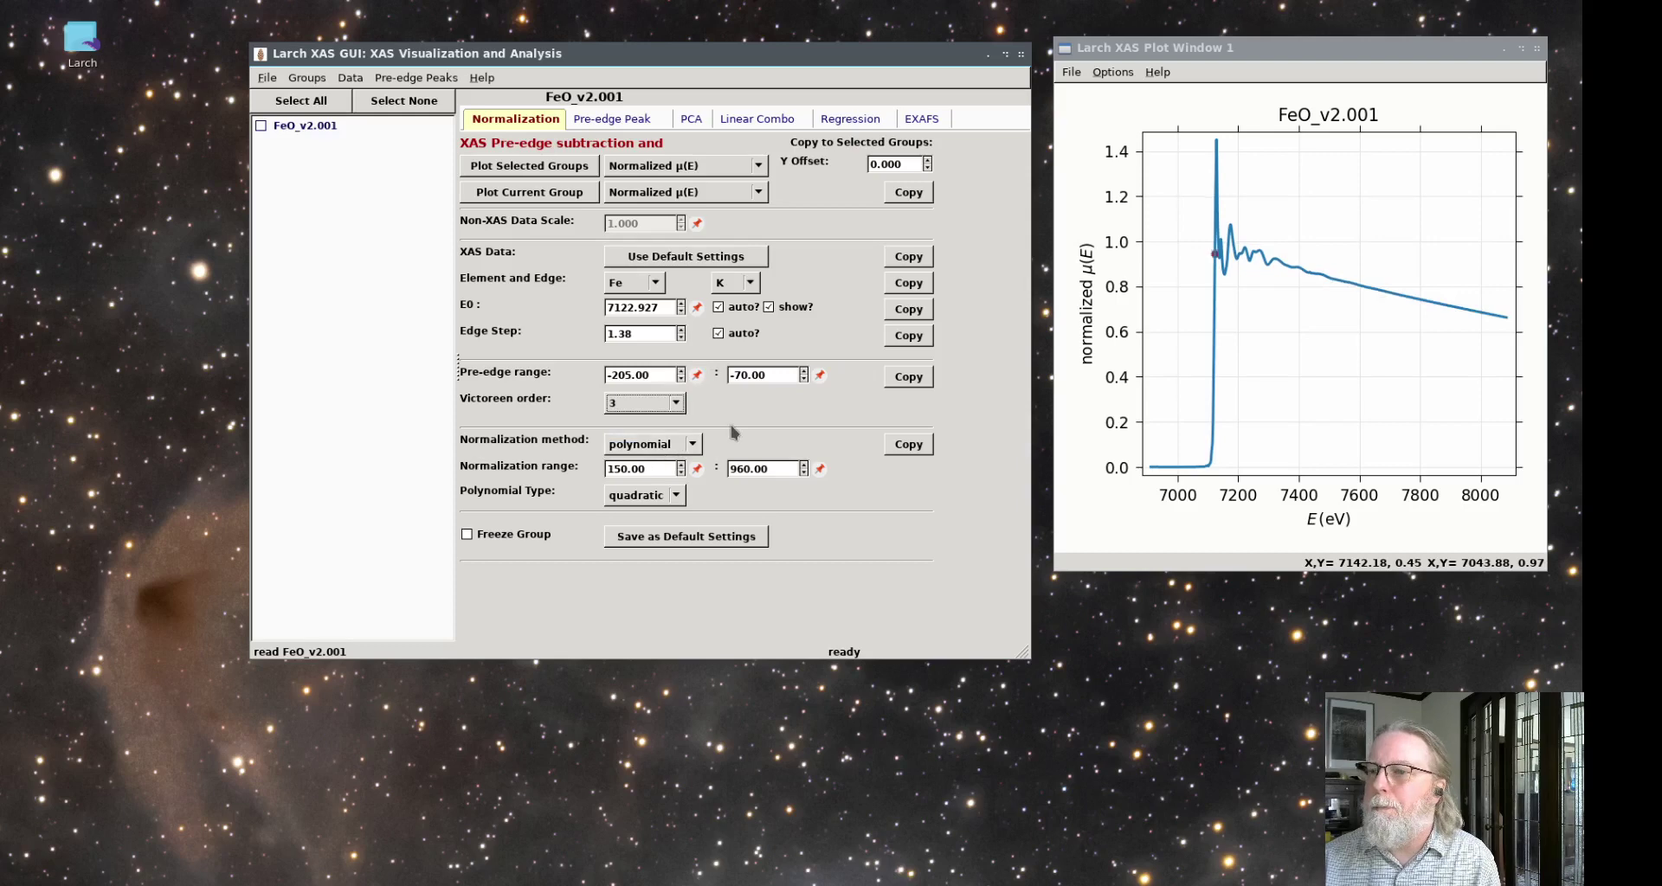
left_click(658, 403)
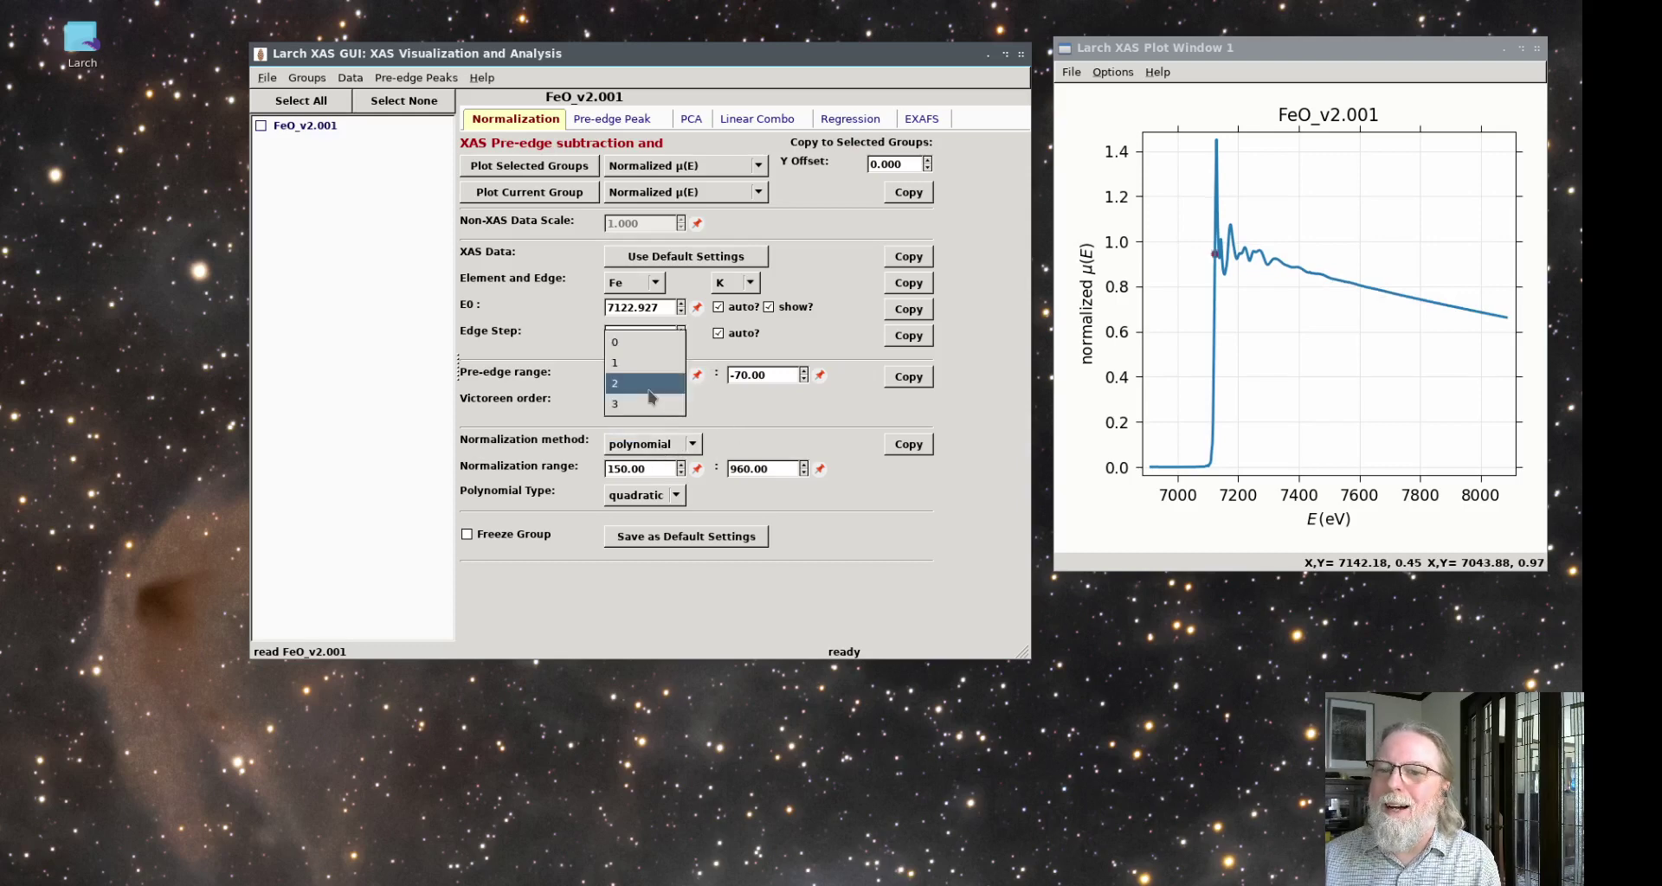
left_click(651, 383)
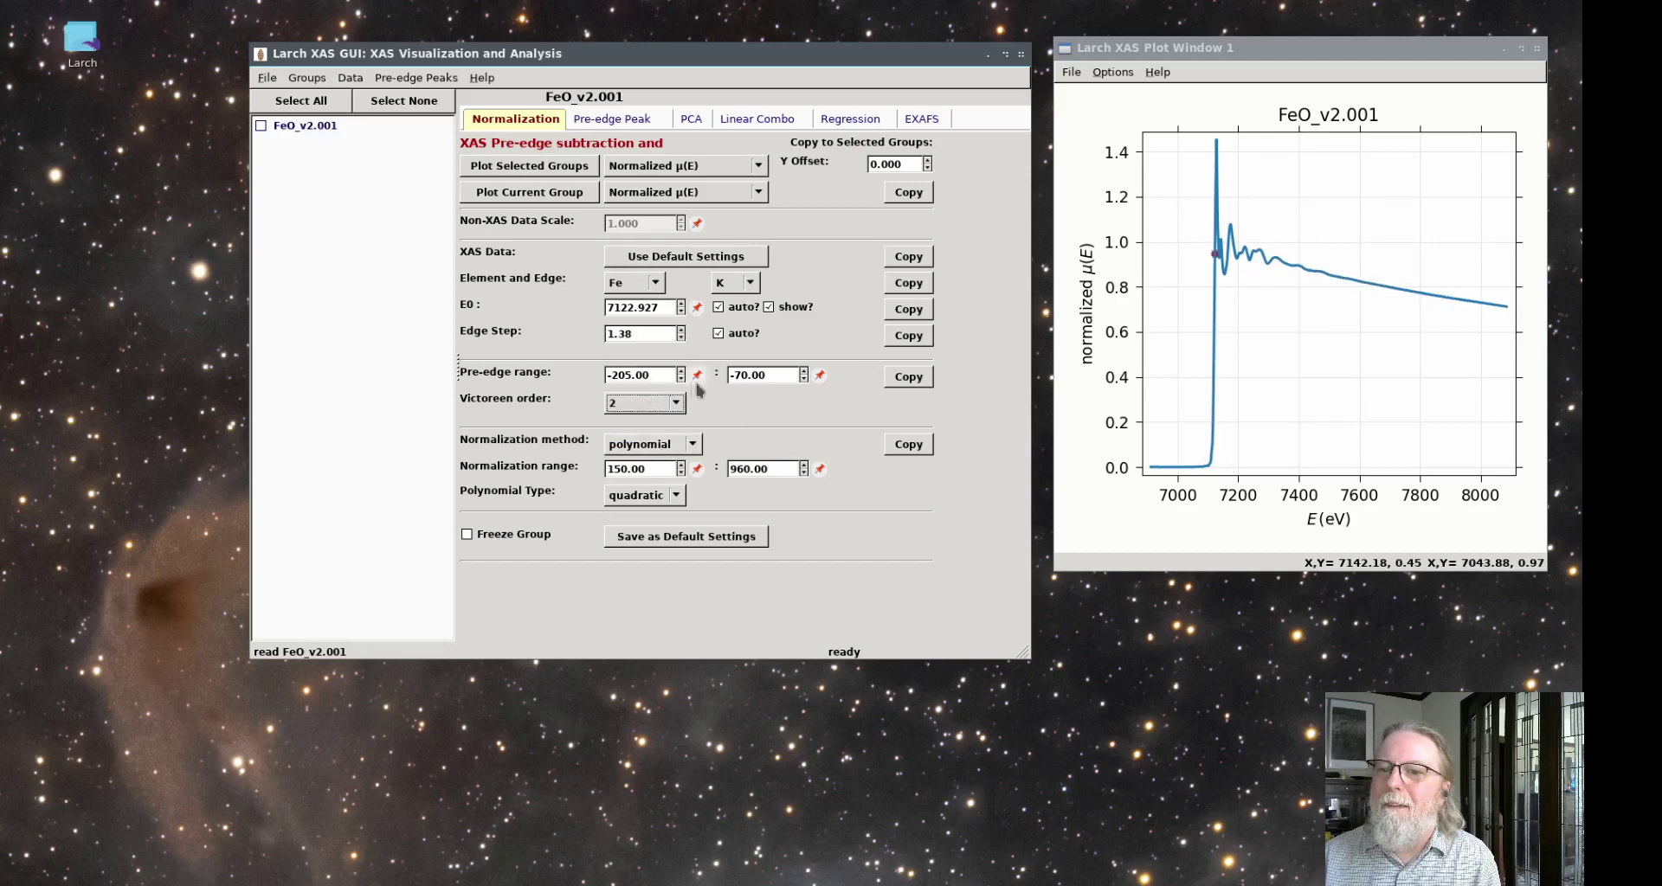
left_click(715, 192)
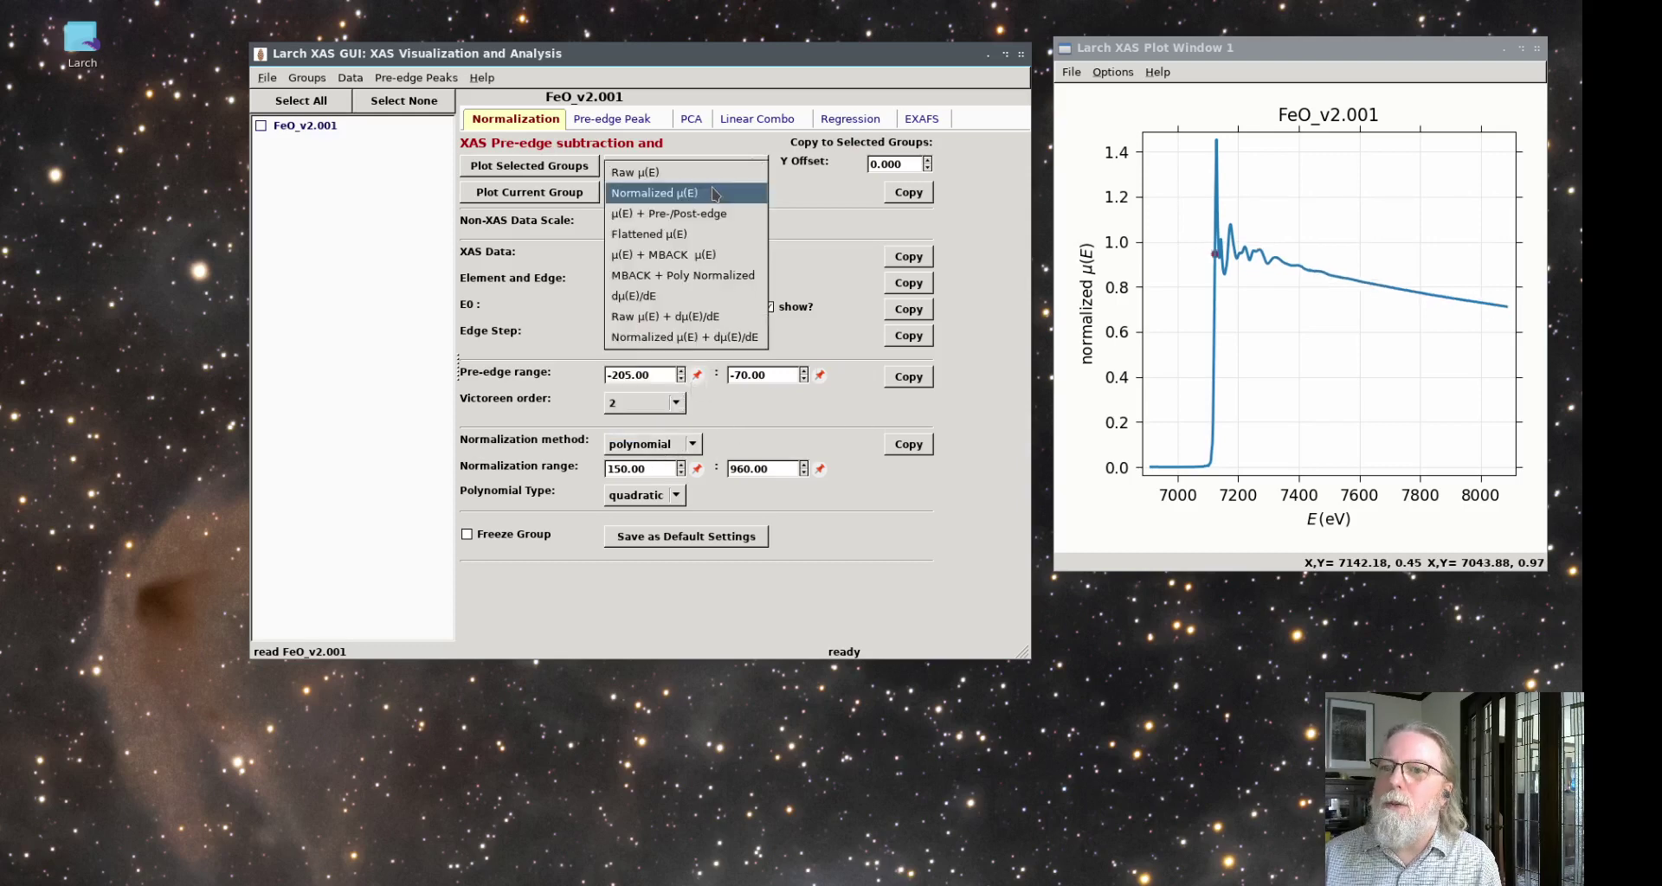
left_click(824, 205)
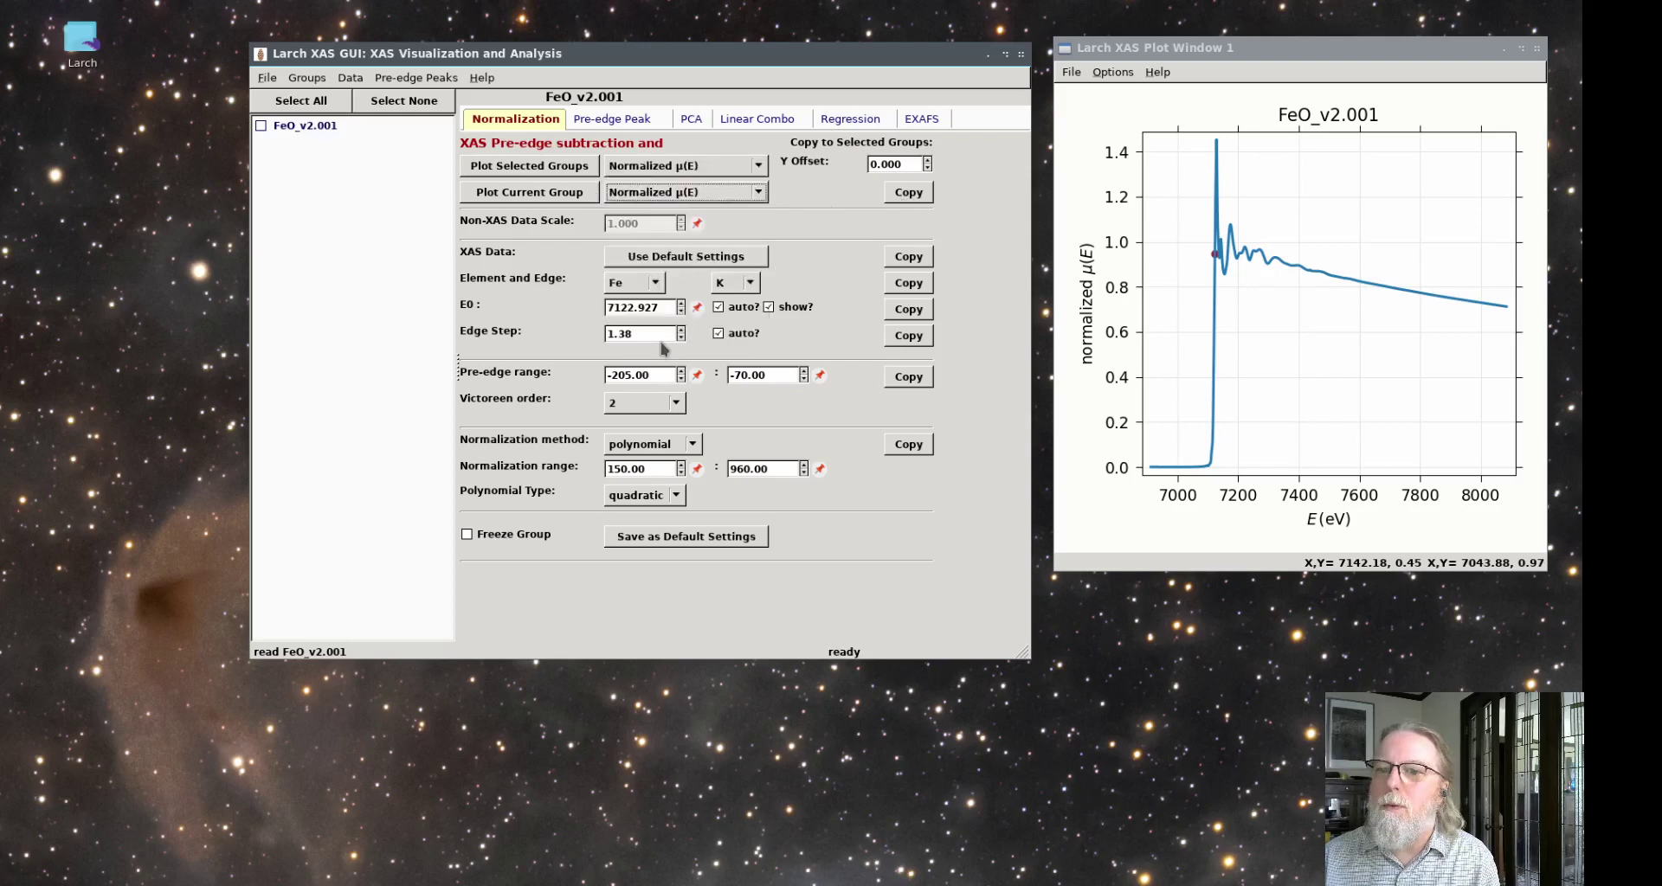
Plot FeO_v2.001's μ(E) with pre- and post-edge lines, keeping polynomial normalization.
left_click(669, 192)
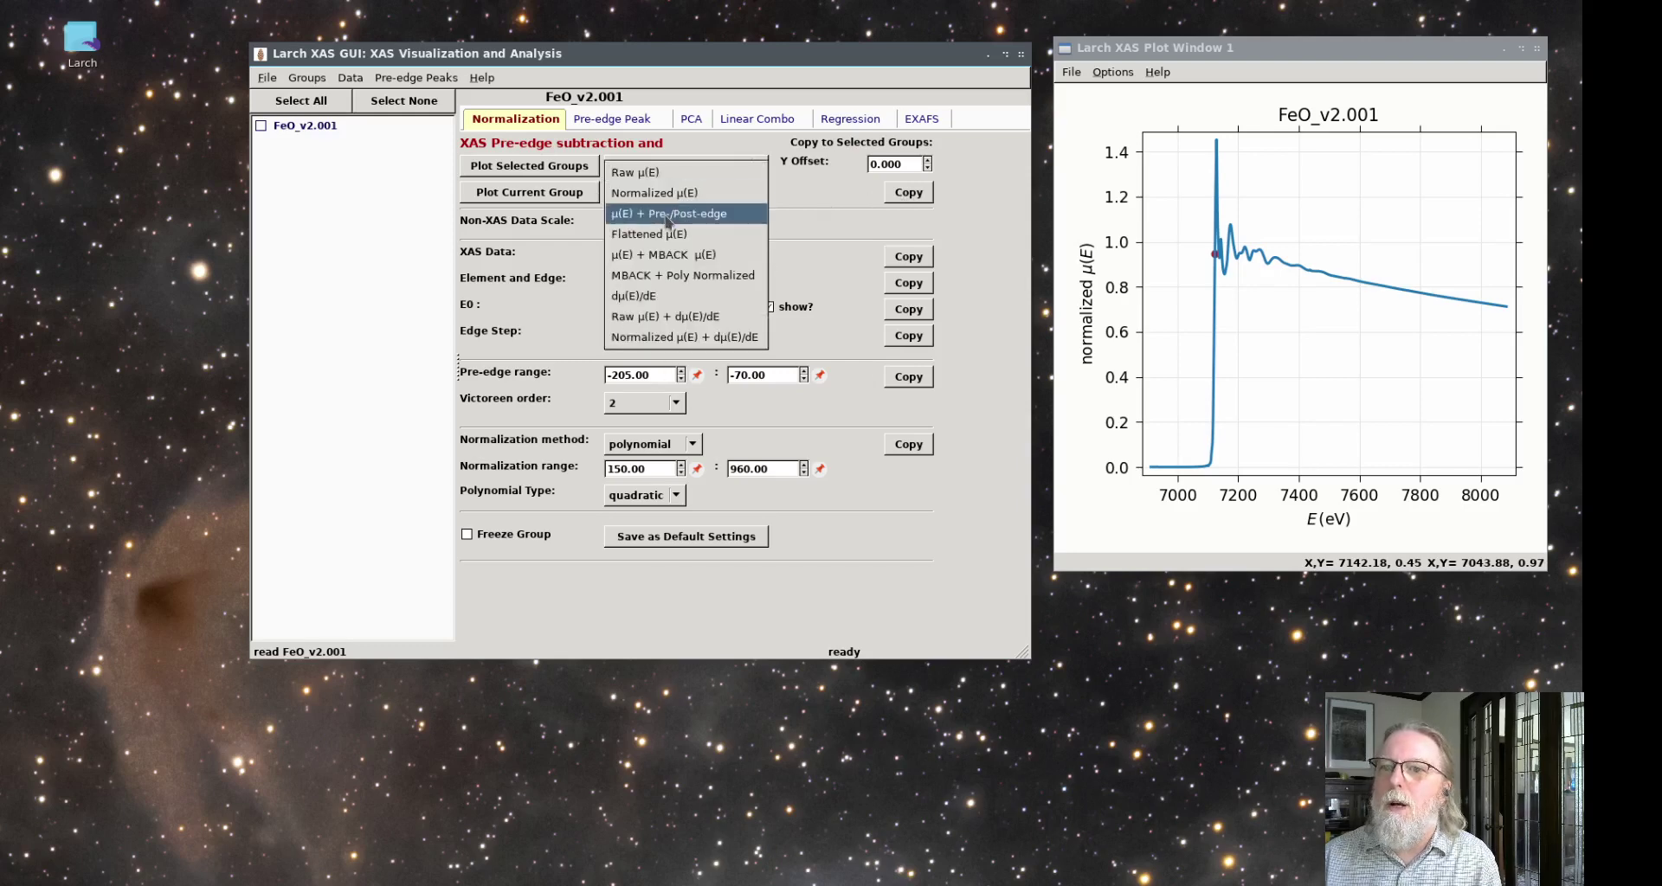
left_click(669, 216)
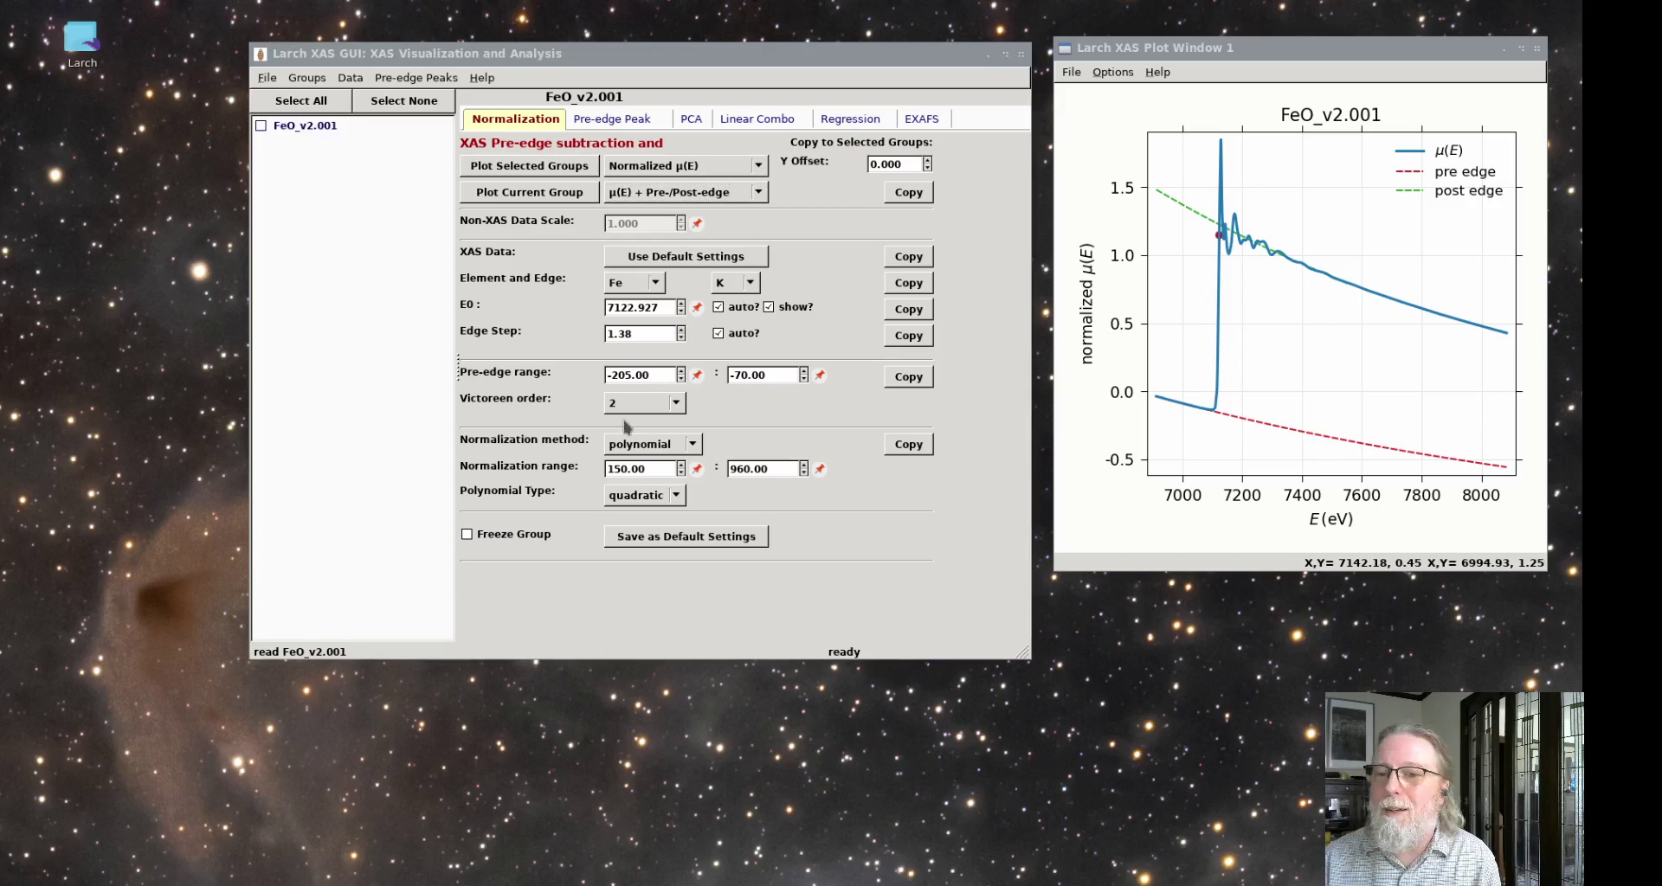
left_click(693, 446)
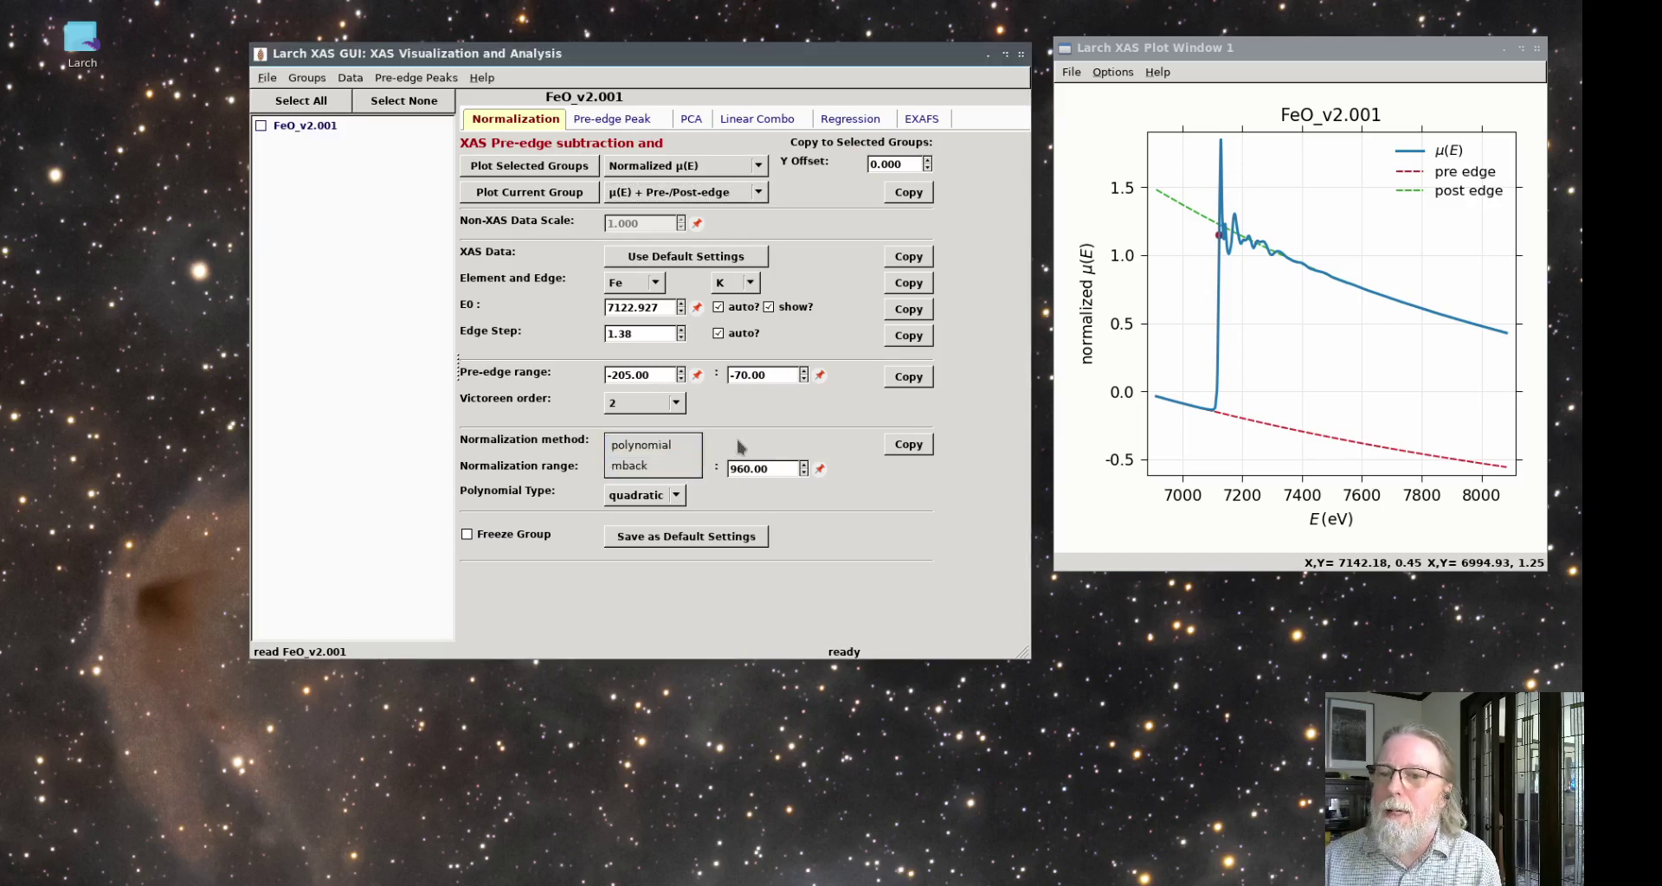
left_click(737, 443)
left_click(696, 194)
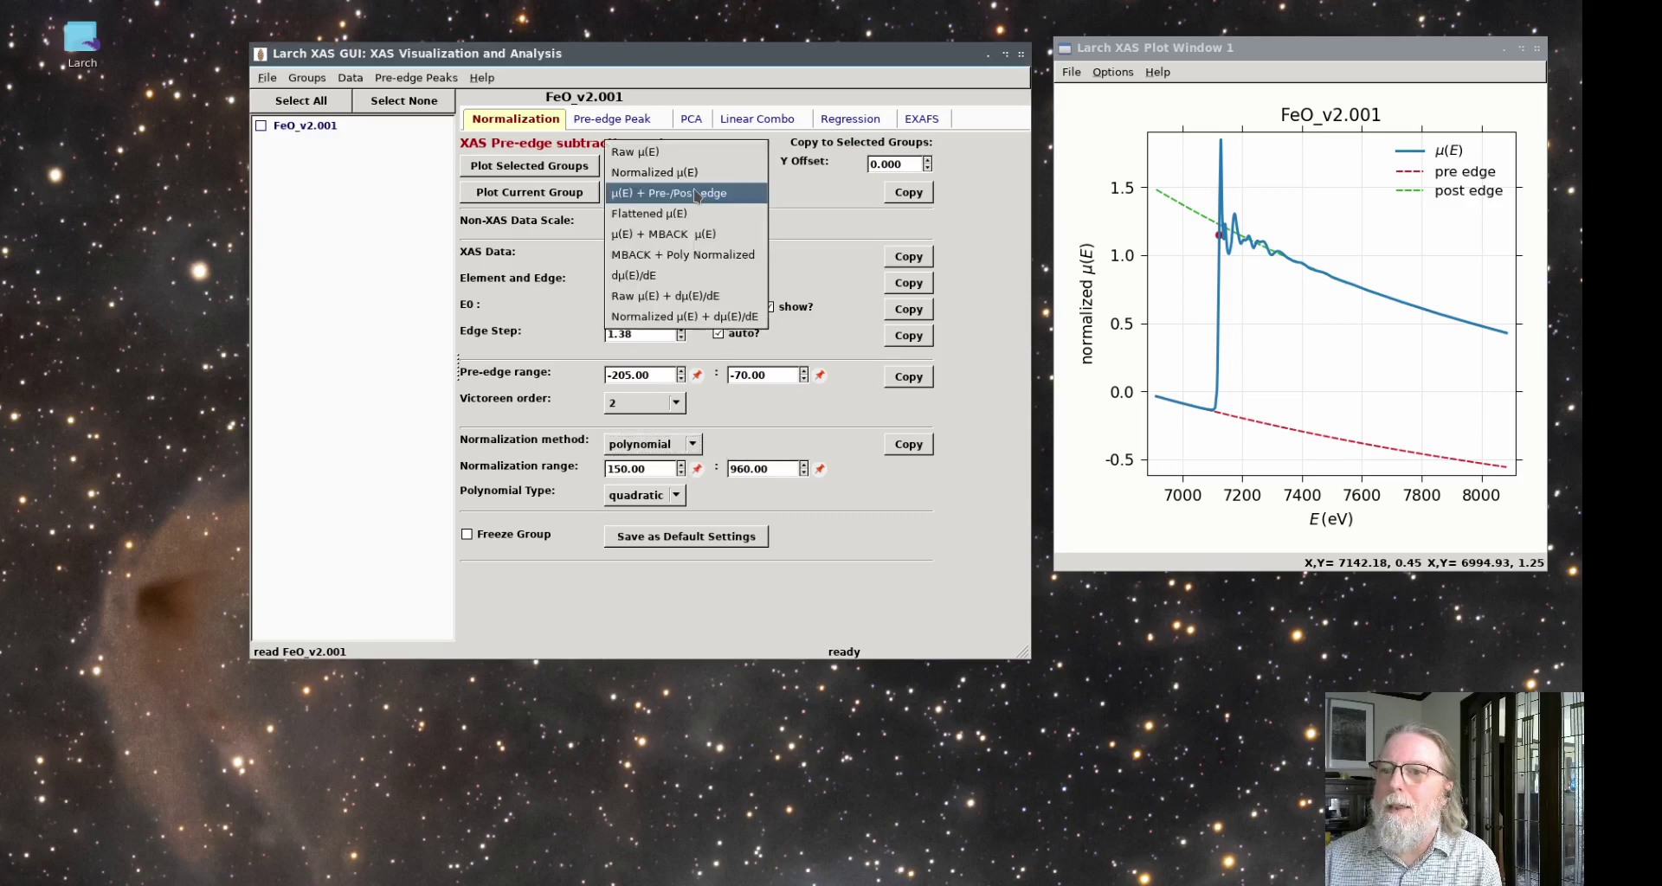
Plot 'μ(E) + MBACK μ(E)', zoom on the absorption edge and hide the measured μ curve.
left_click(698, 256)
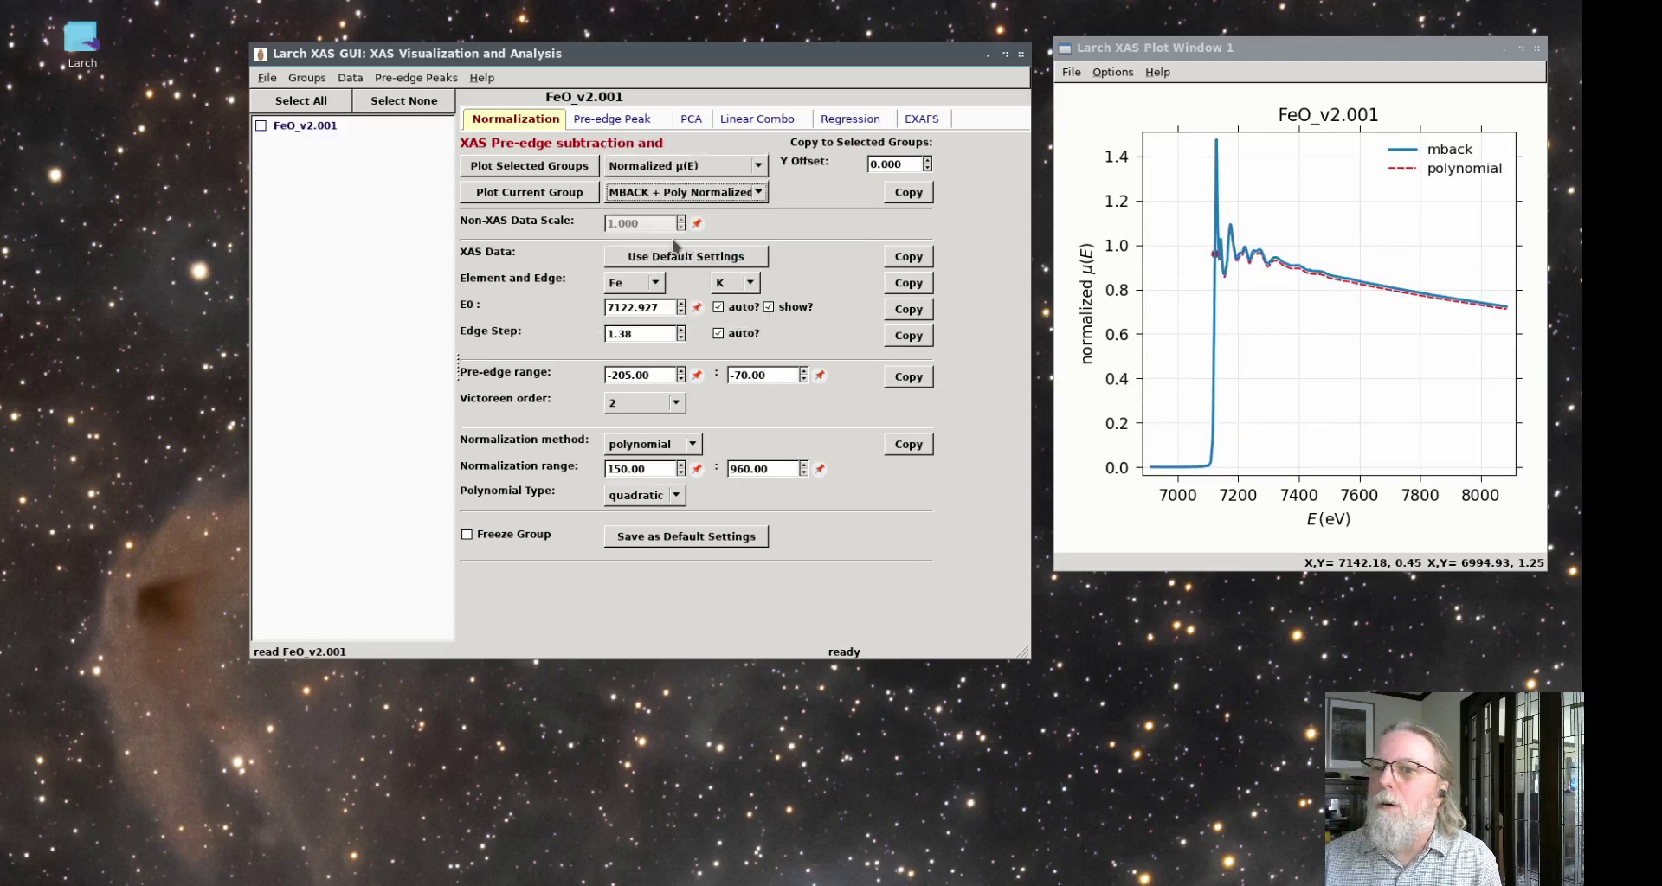
left_click(690, 196)
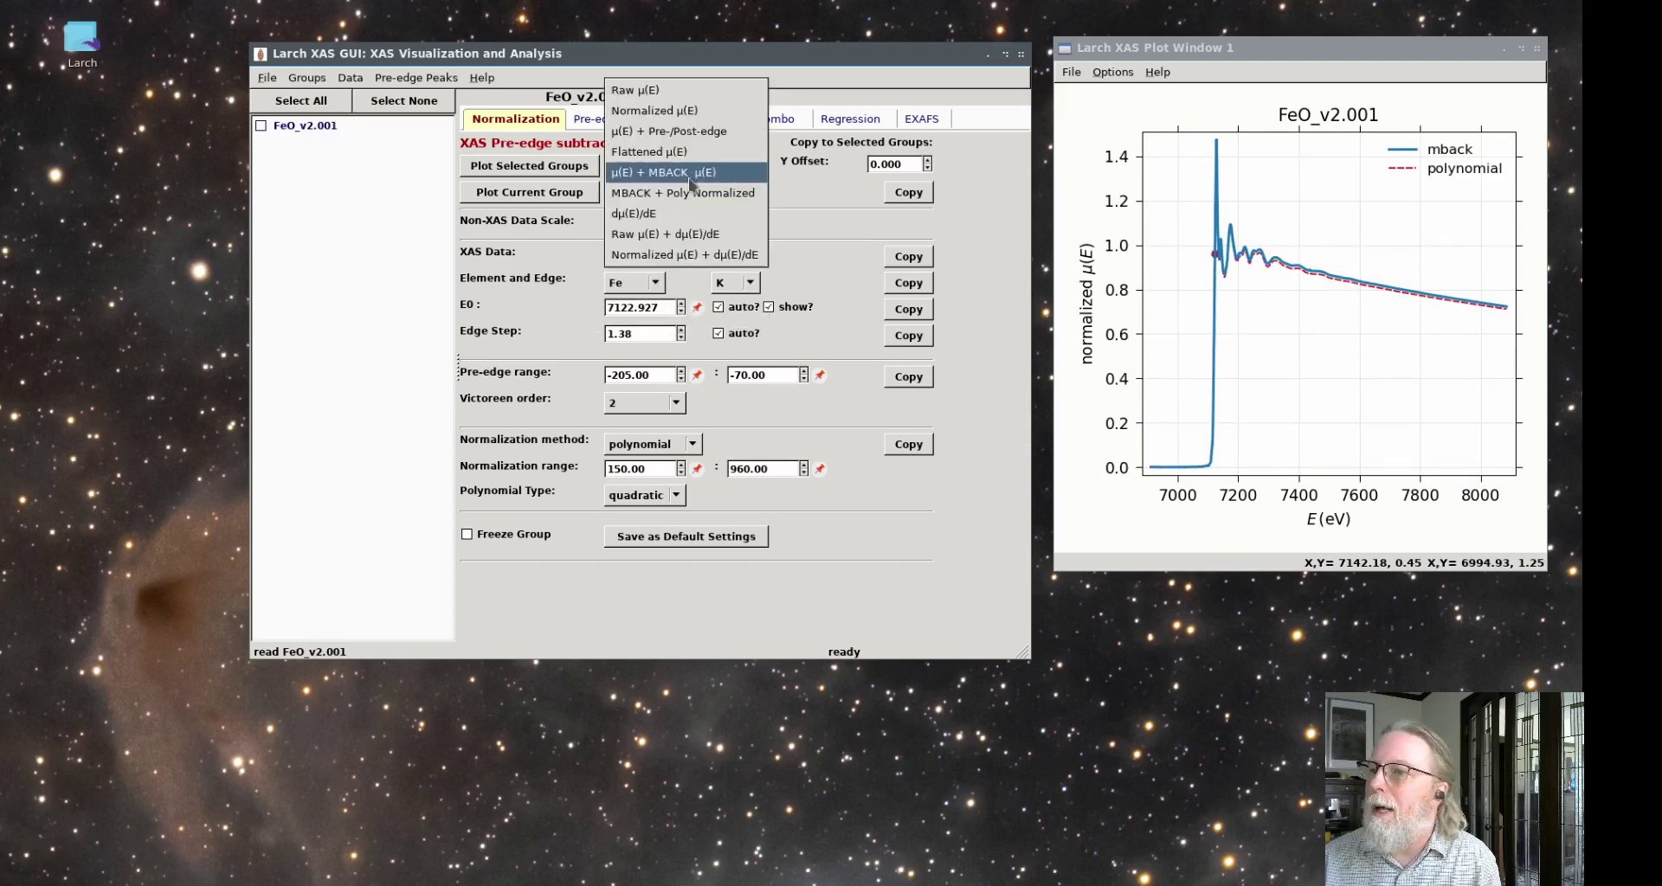
left_click(689, 174)
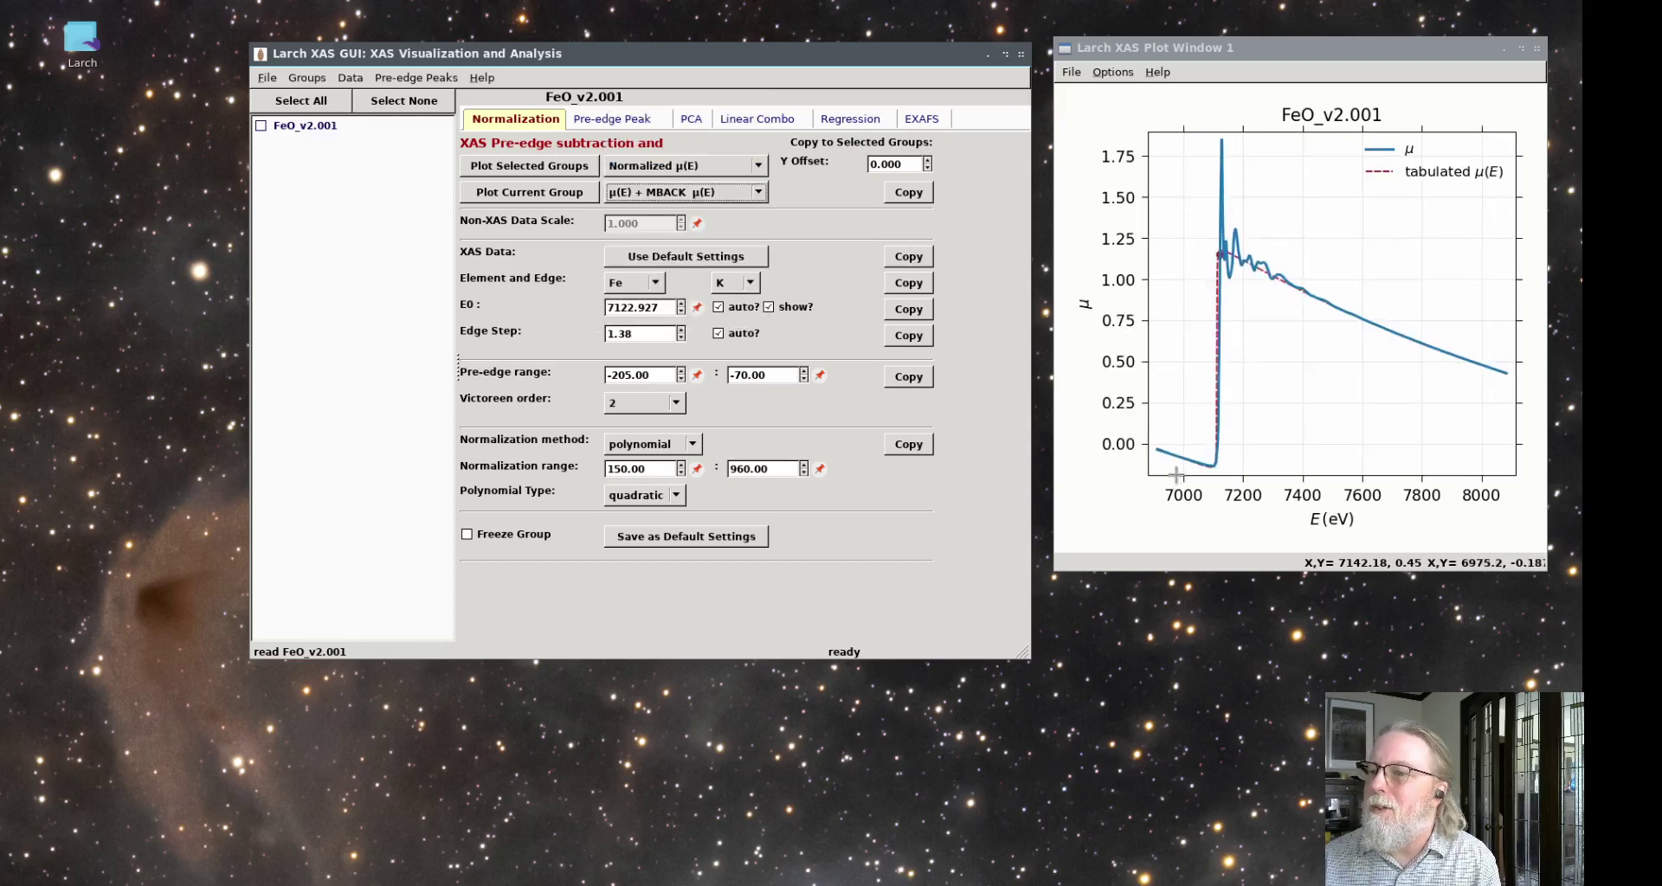
left_click_drag(1176, 475, 1290, 225)
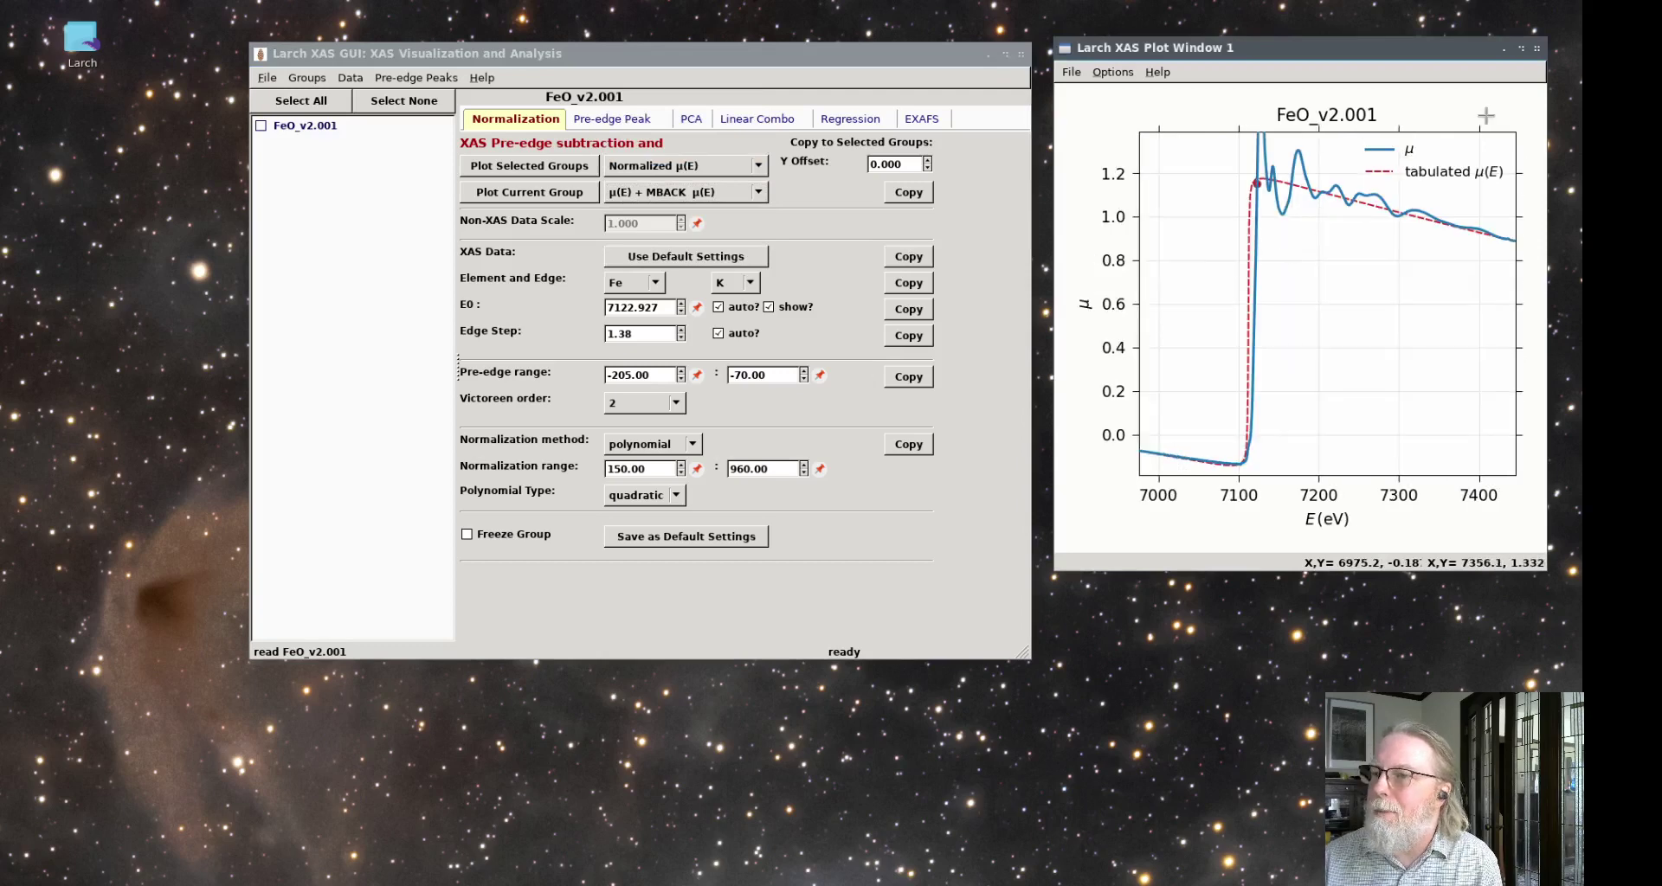
left_click(1408, 147)
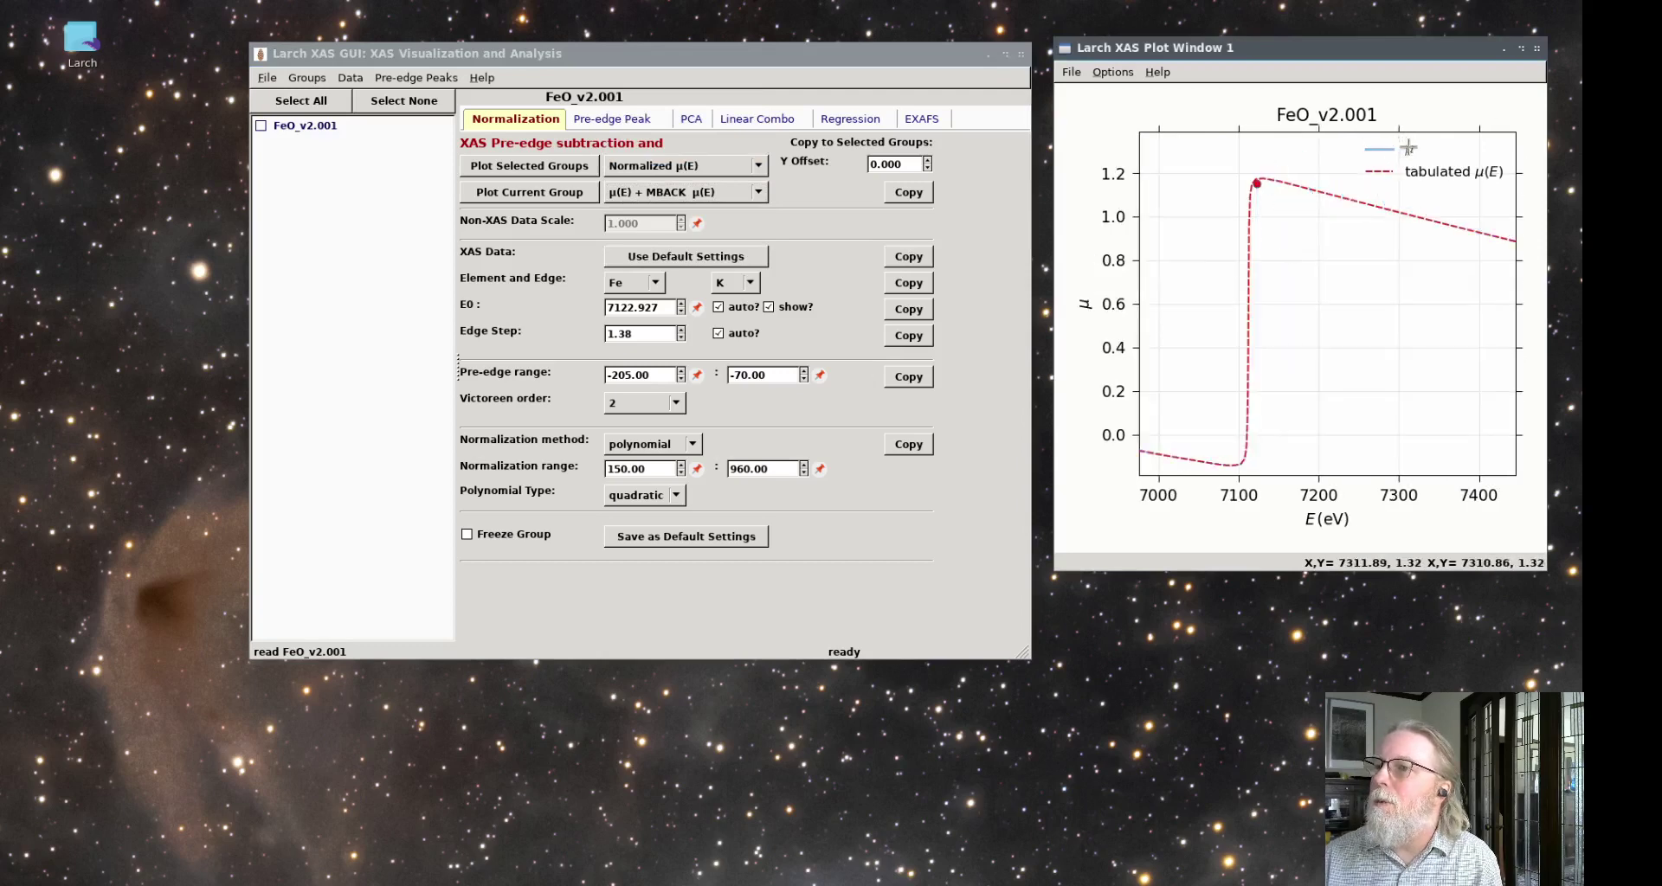
Cancel the Save Image dialog, zoom all the way out and show the measured μ again.
right_click(1358, 355)
left_click(1394, 378)
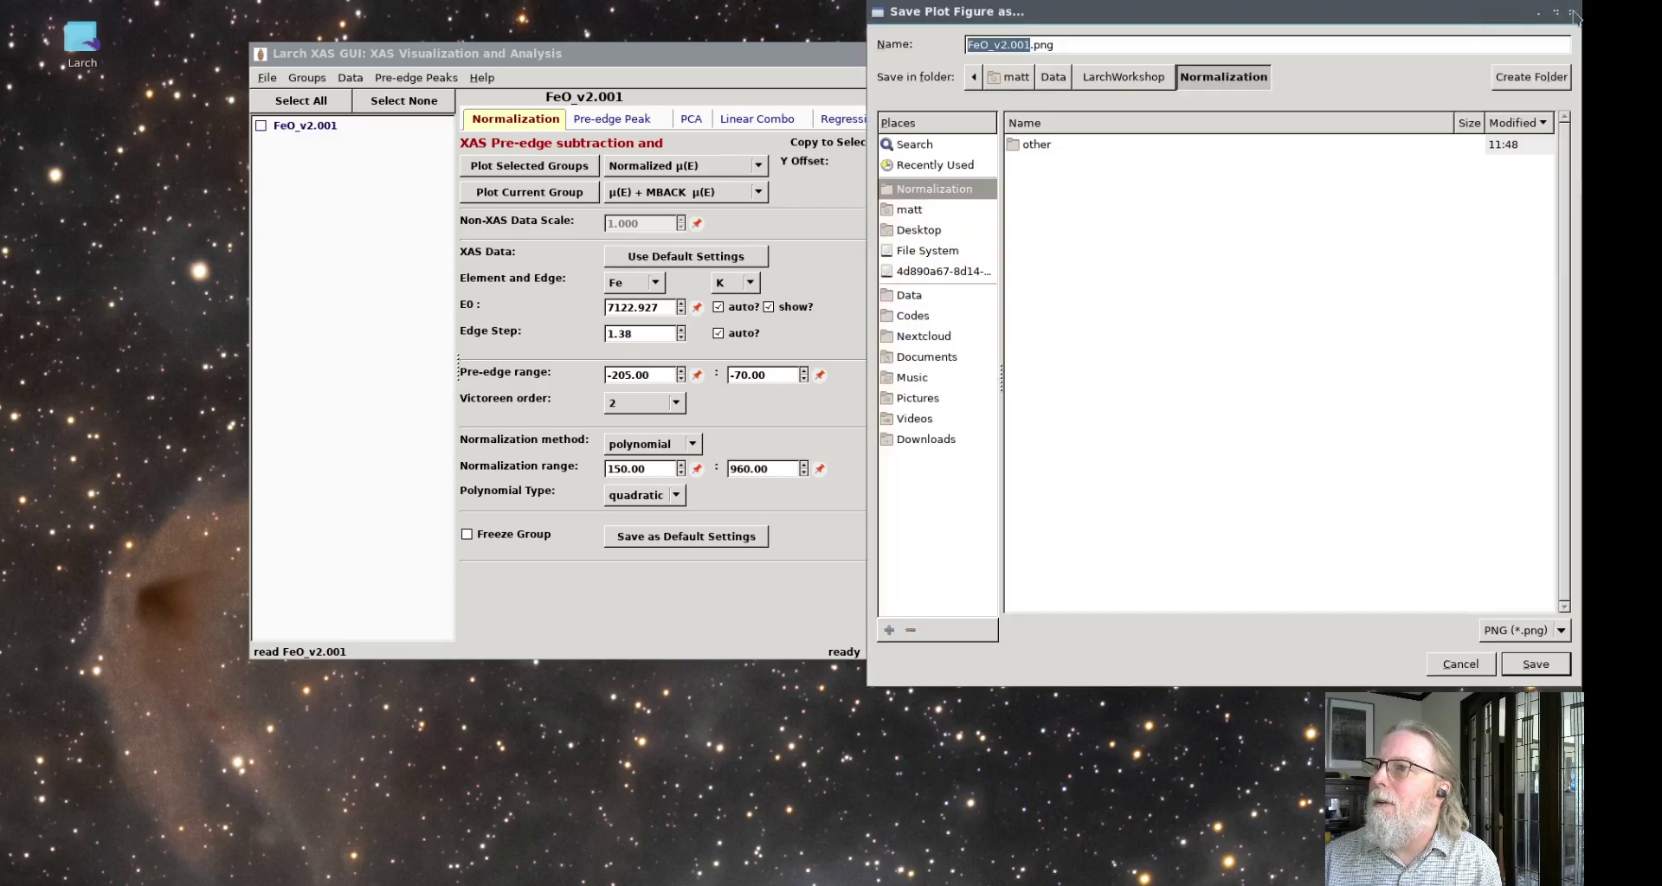
left_click(1460, 664)
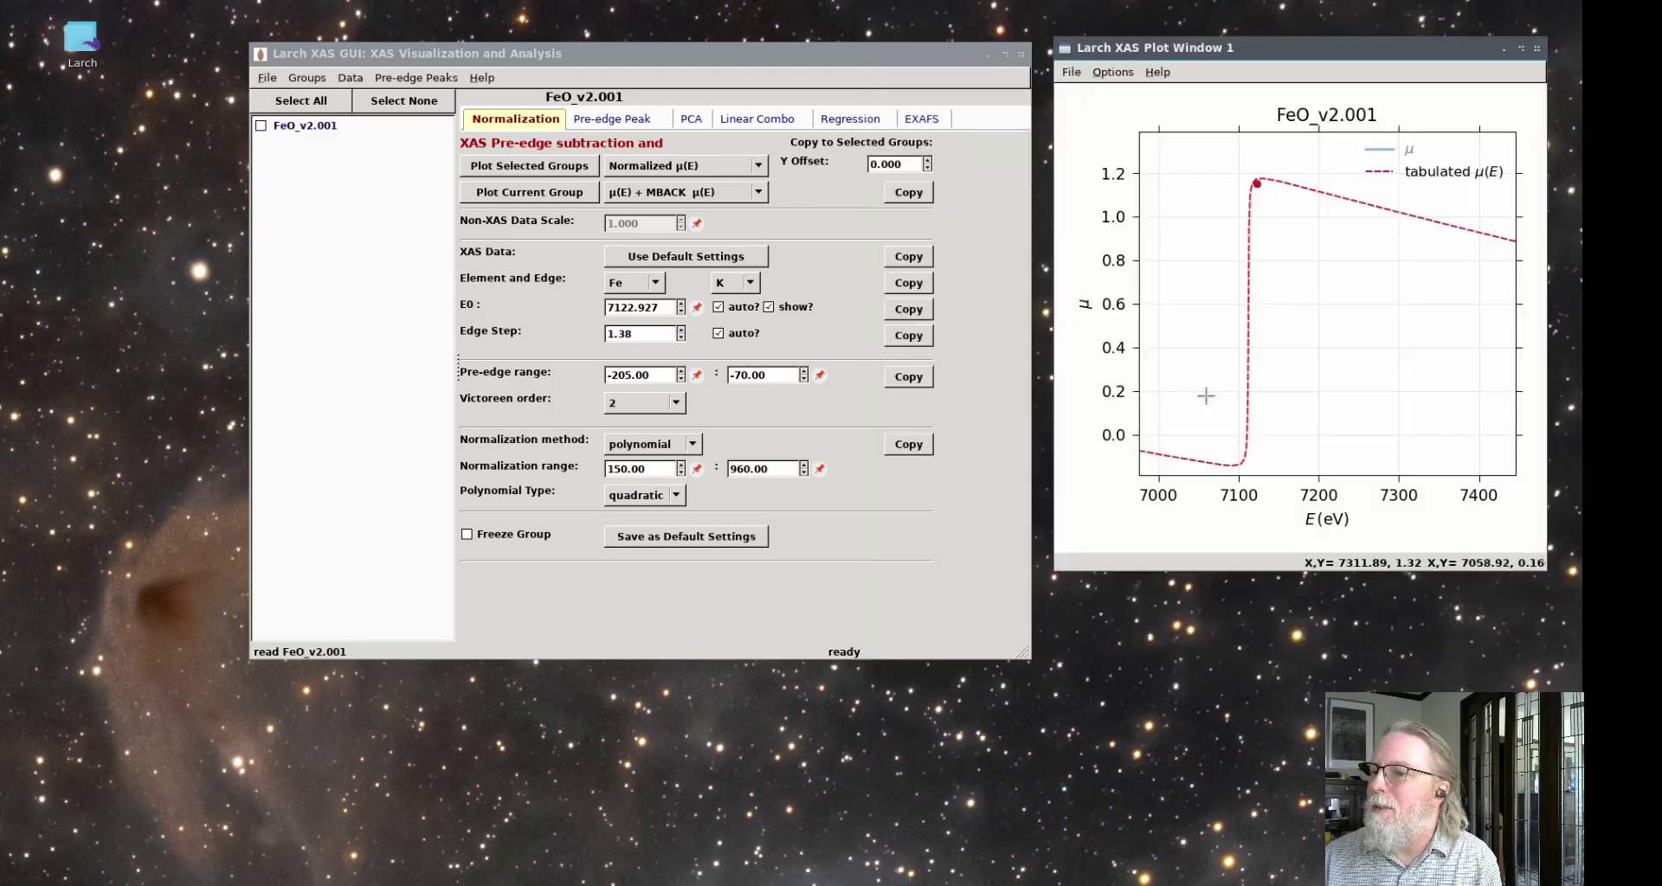
right_click(1286, 351)
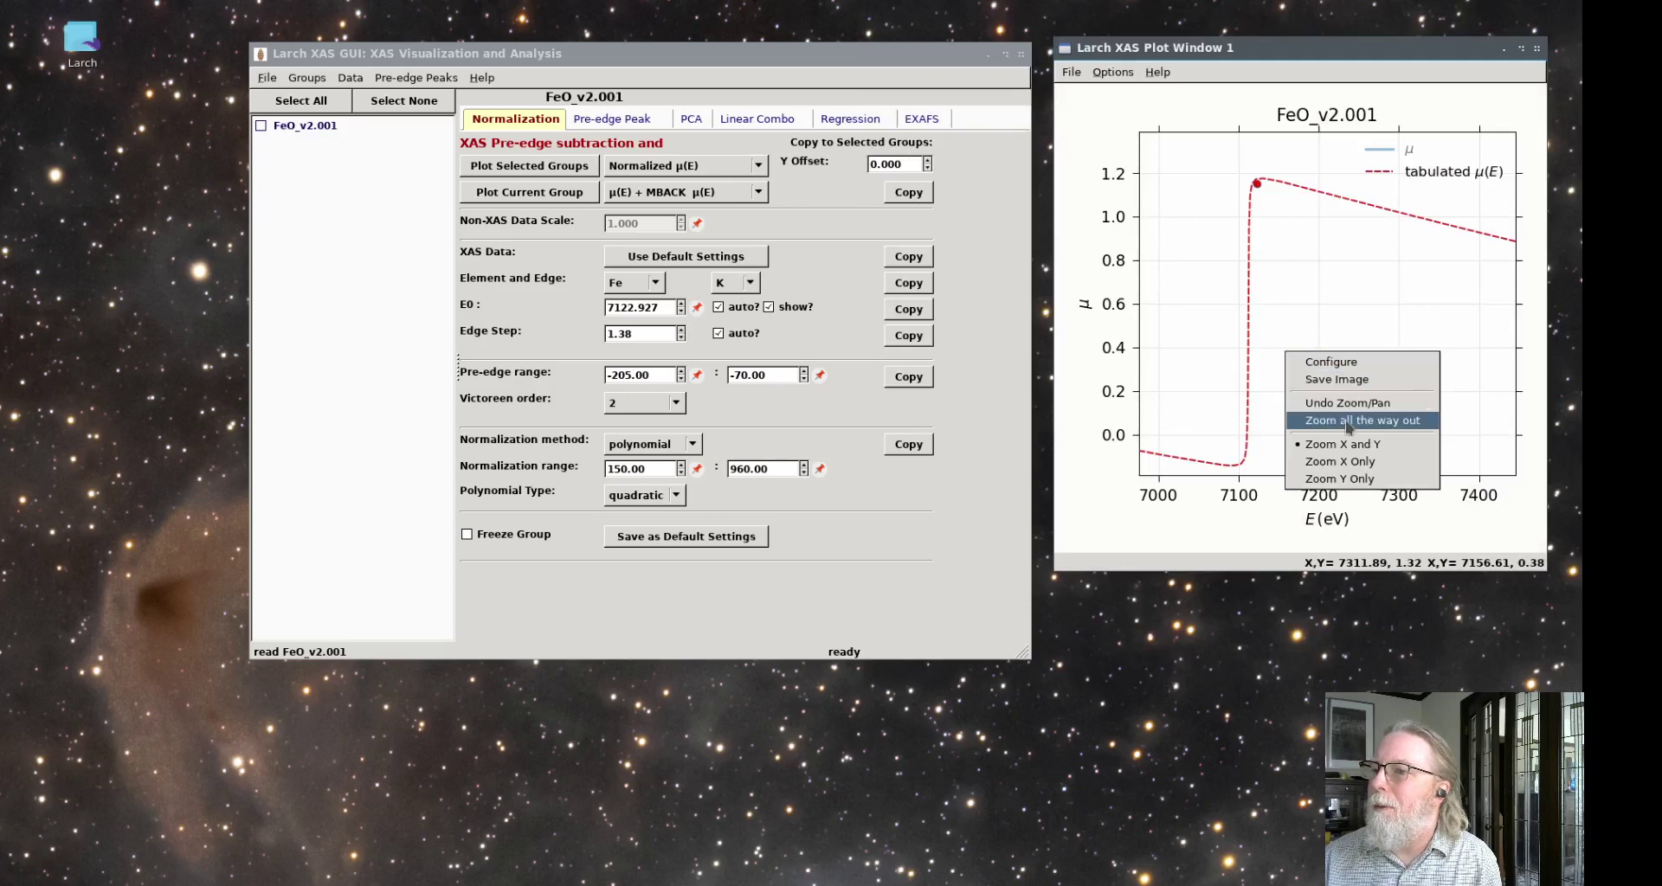
left_click(1347, 420)
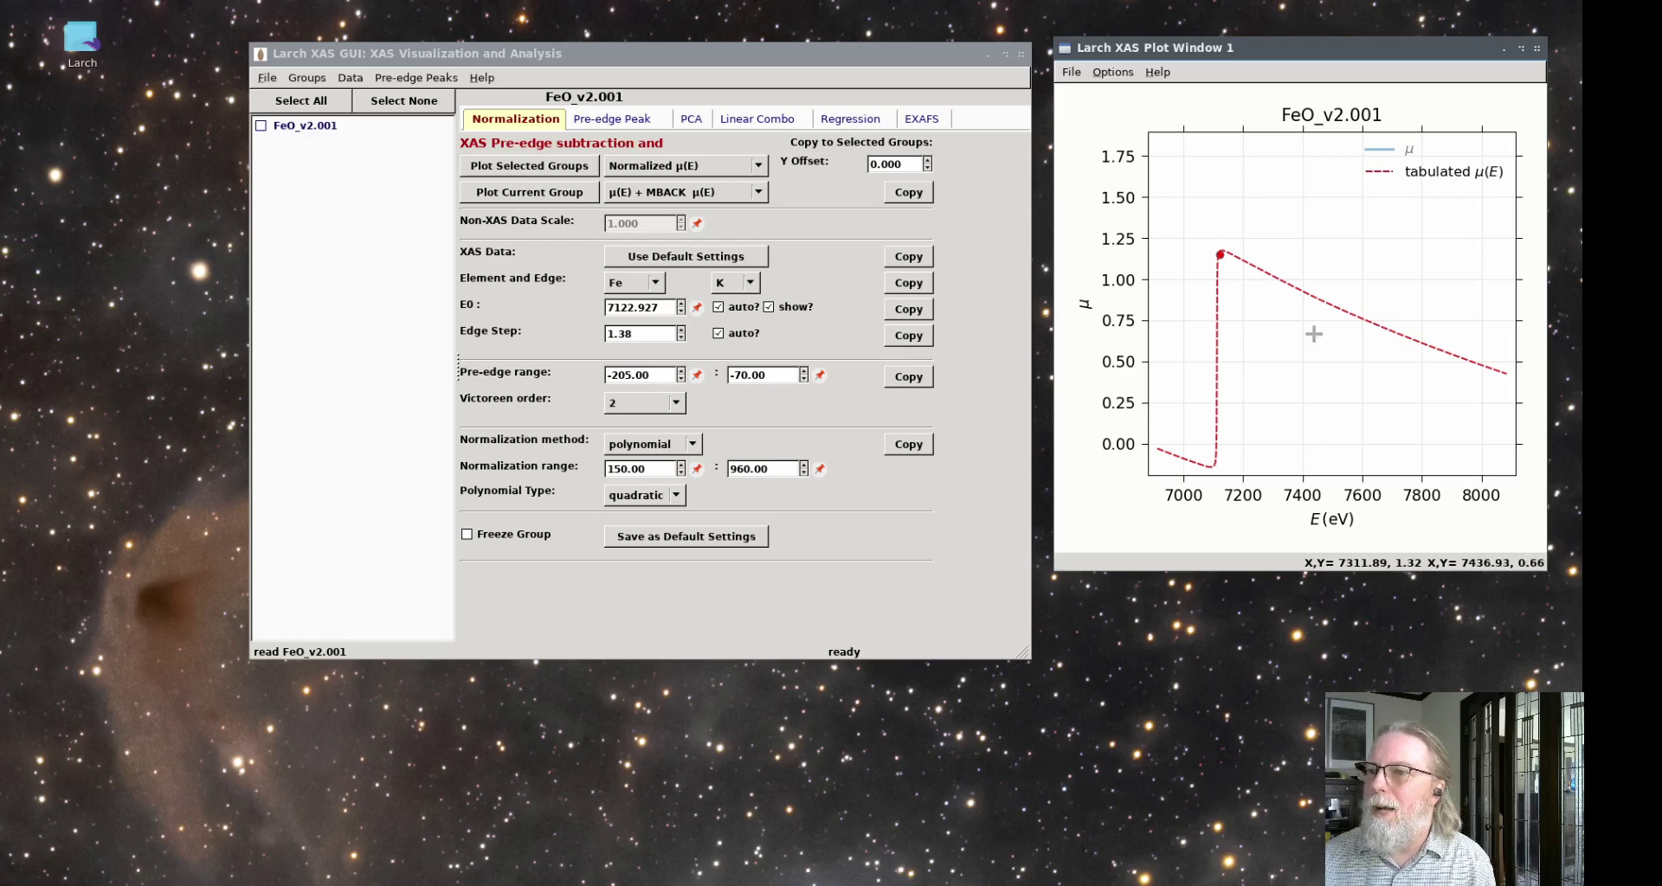
left_click(1414, 149)
left_click(1405, 148)
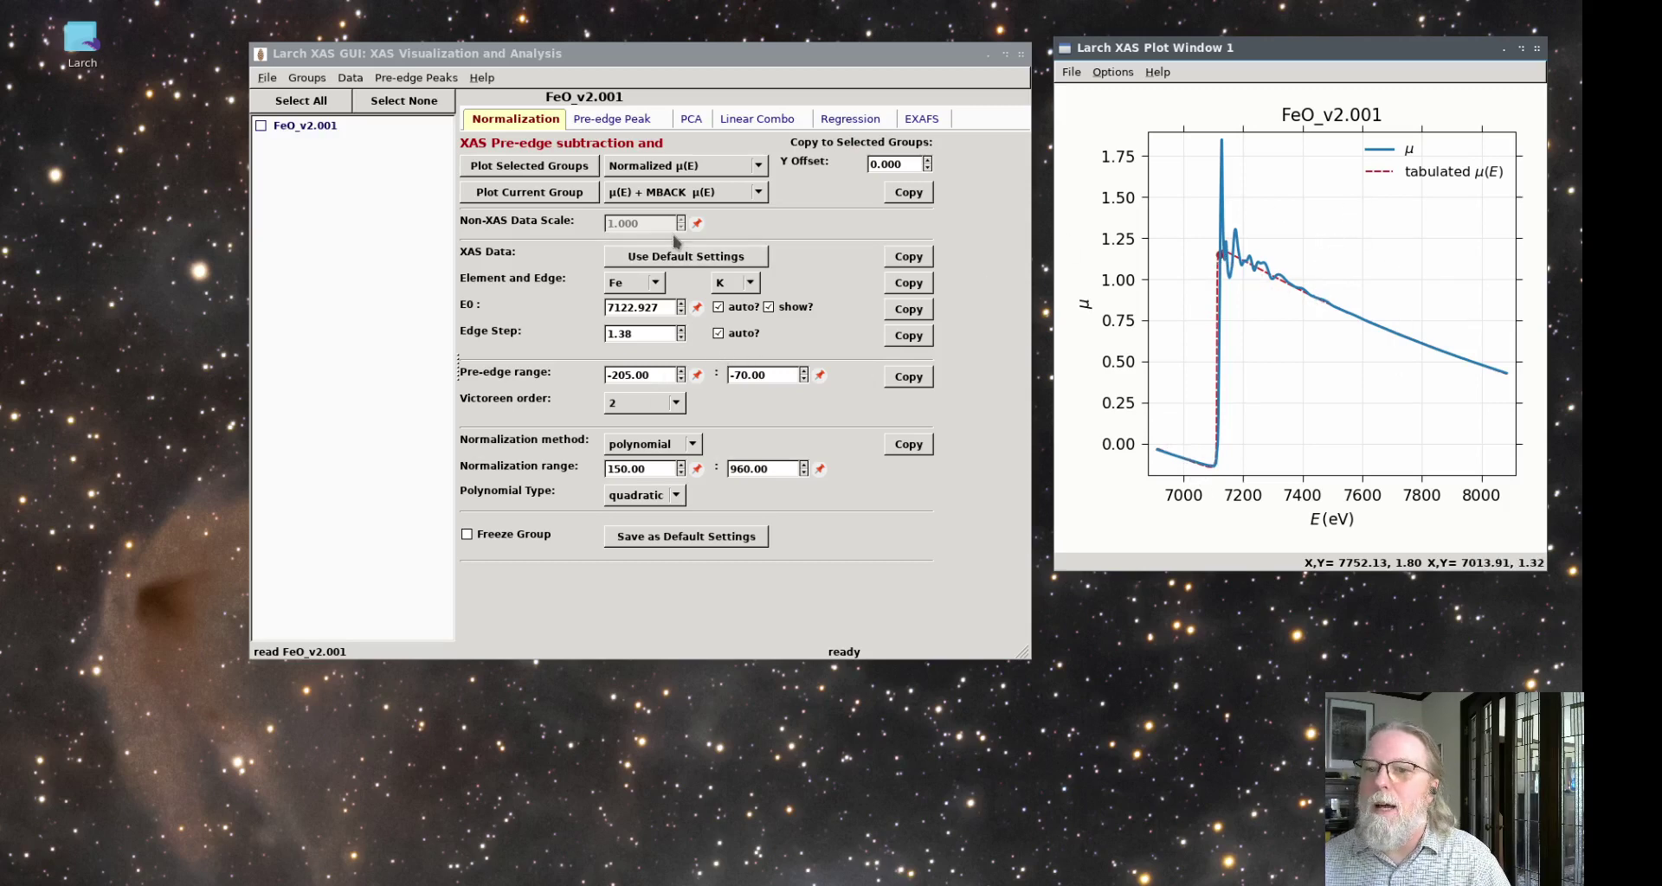
Plot 'MBACK + Poly Normalized' and switch normalization to mback, then back to polynomial.
left_click(688, 194)
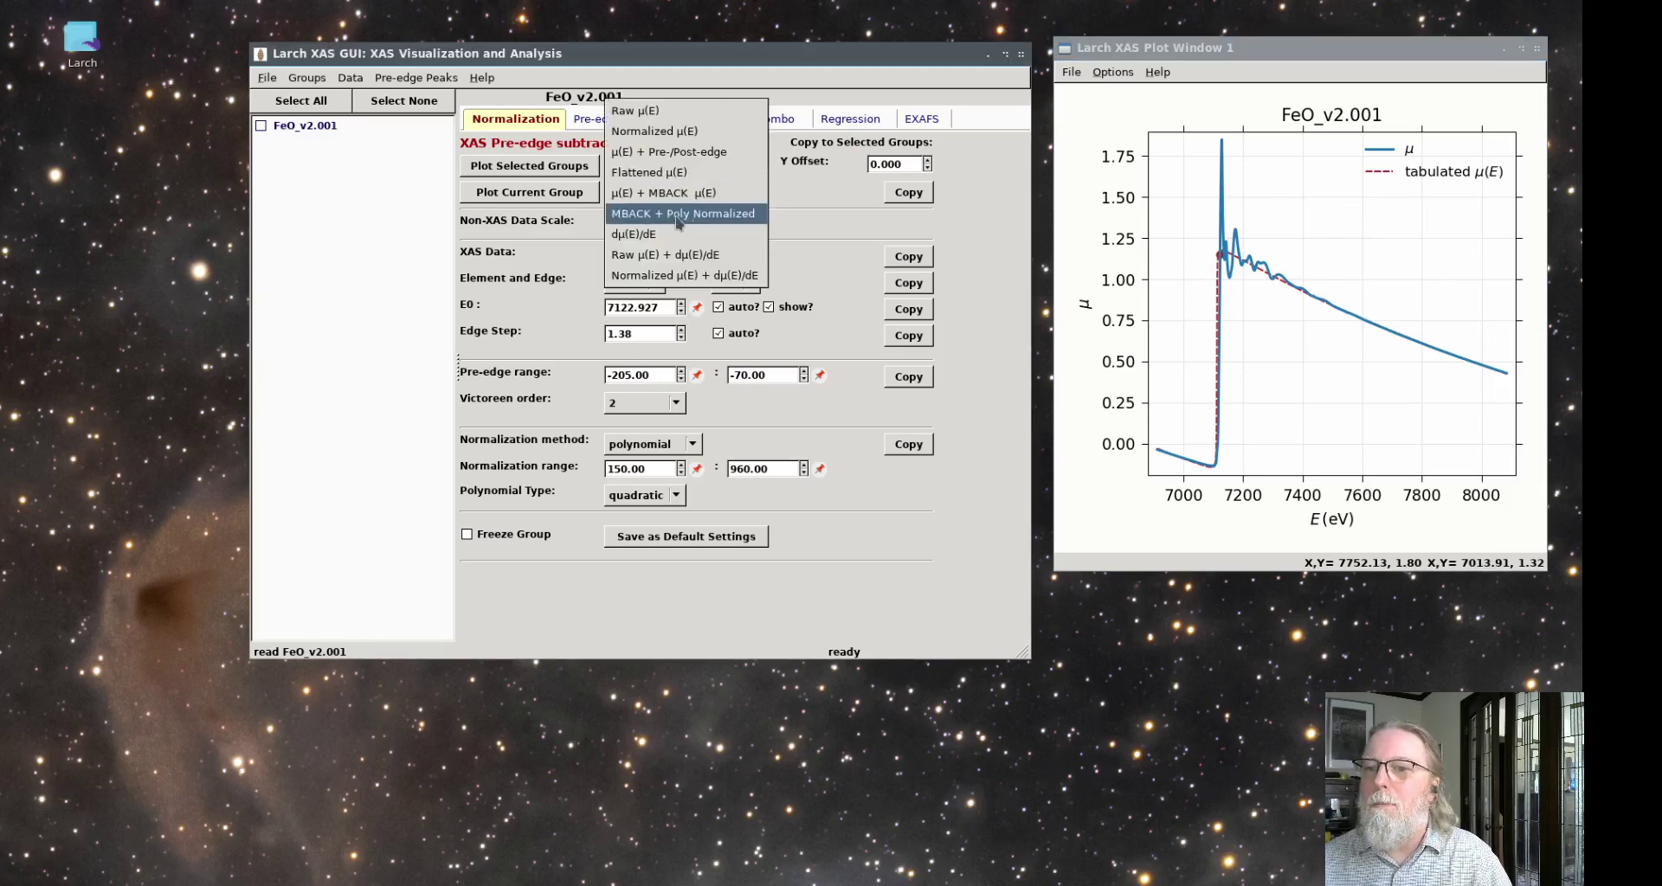
left_click(679, 216)
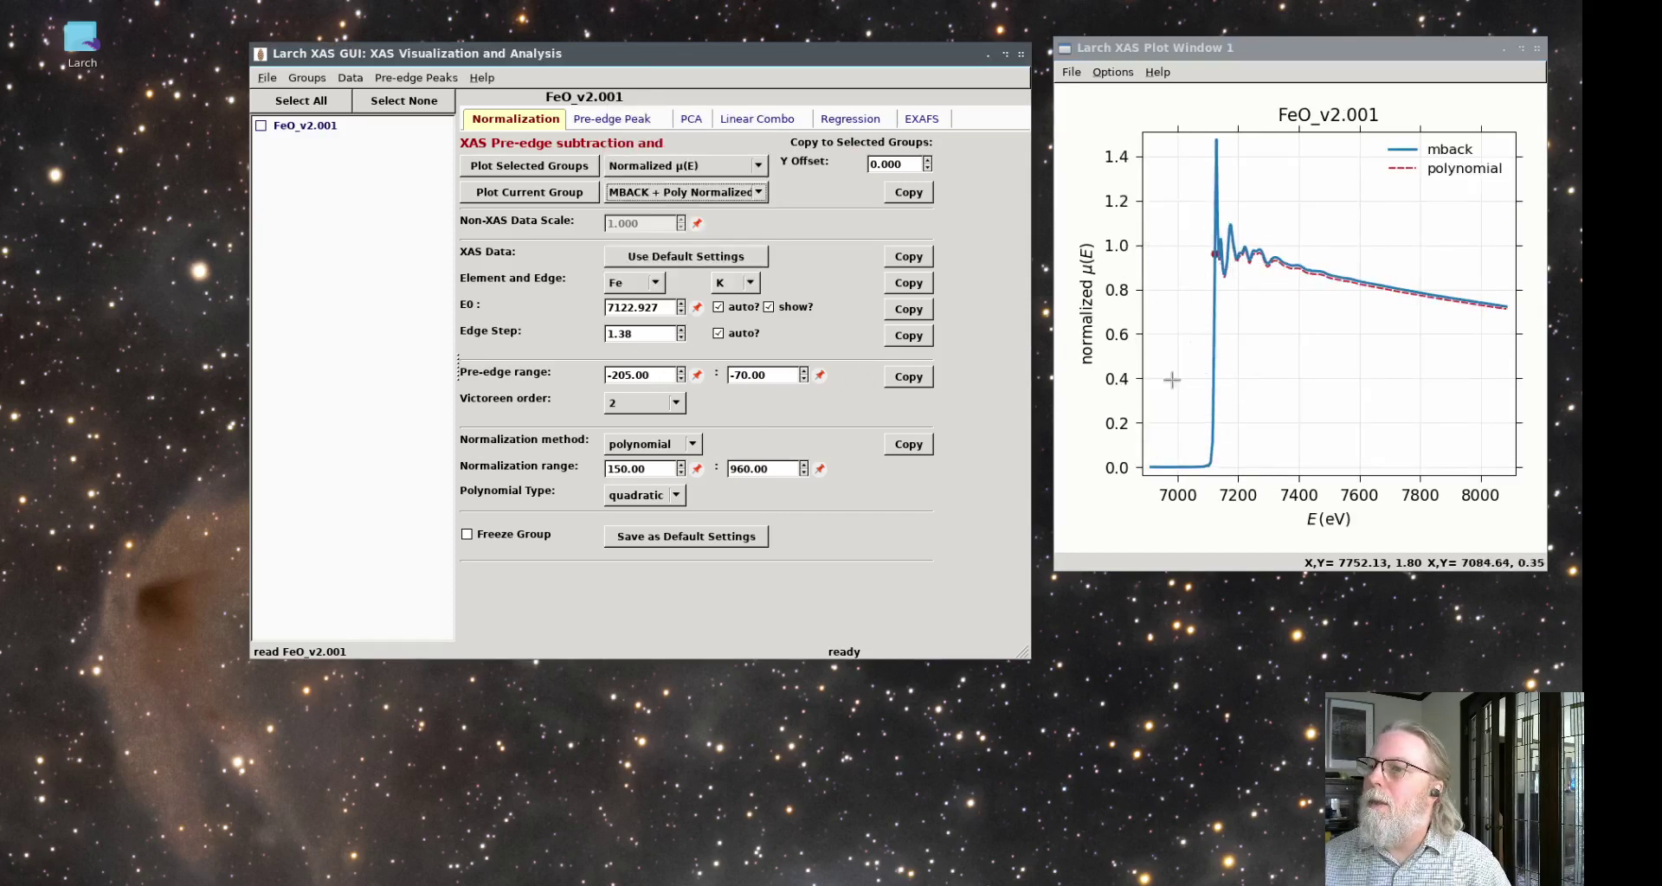
left_click(693, 445)
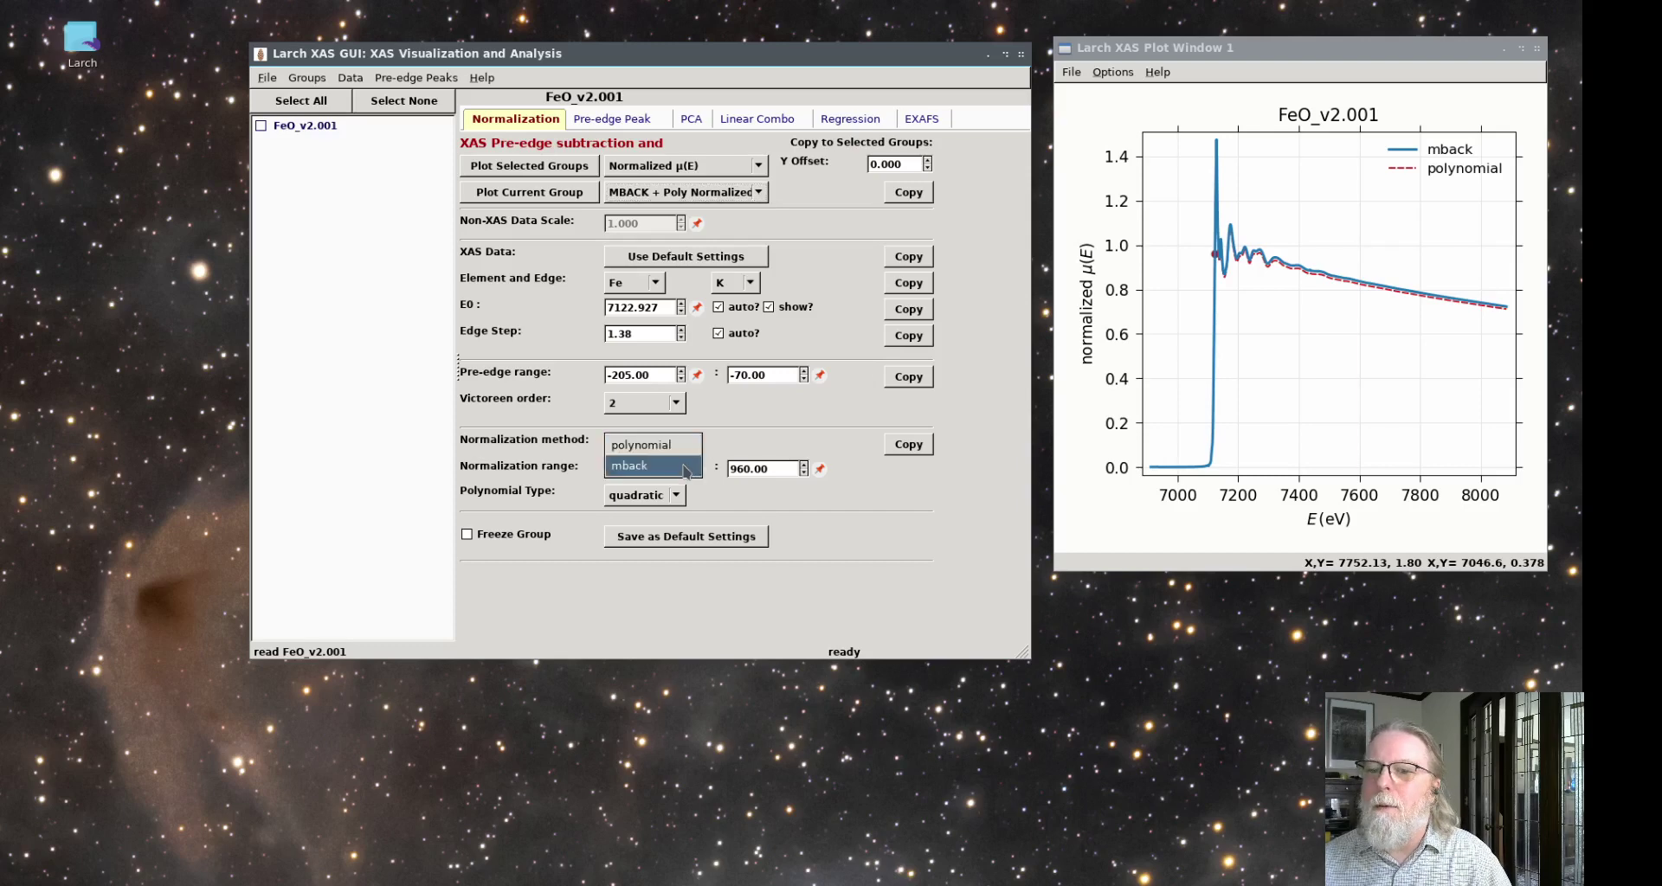
left_click(686, 467)
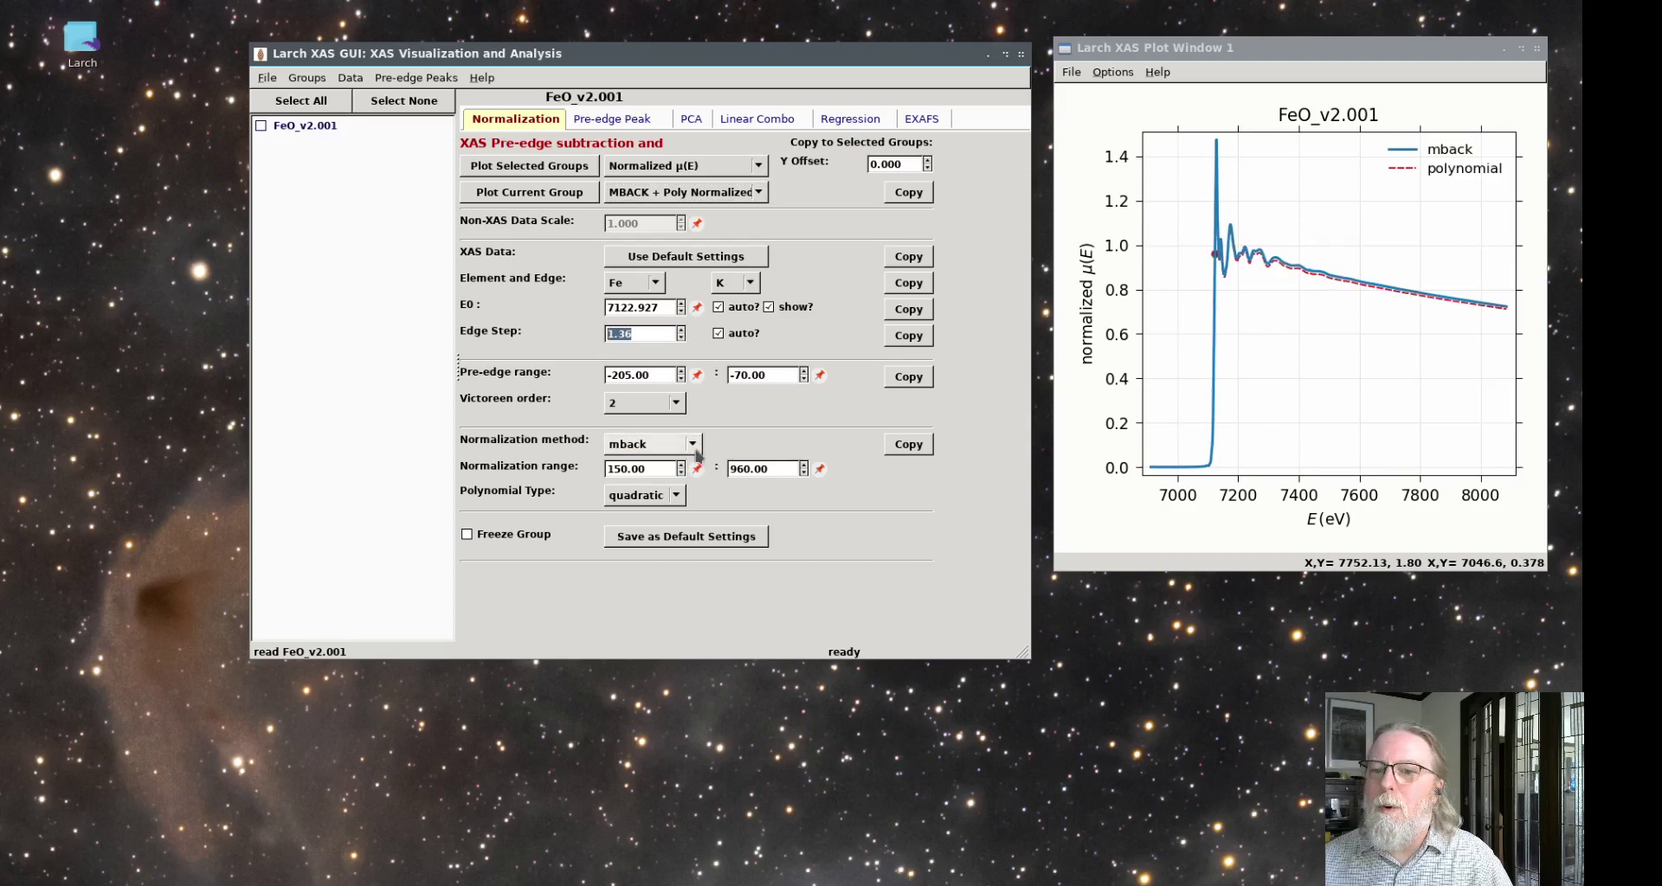
left_click(693, 444)
left_click(645, 421)
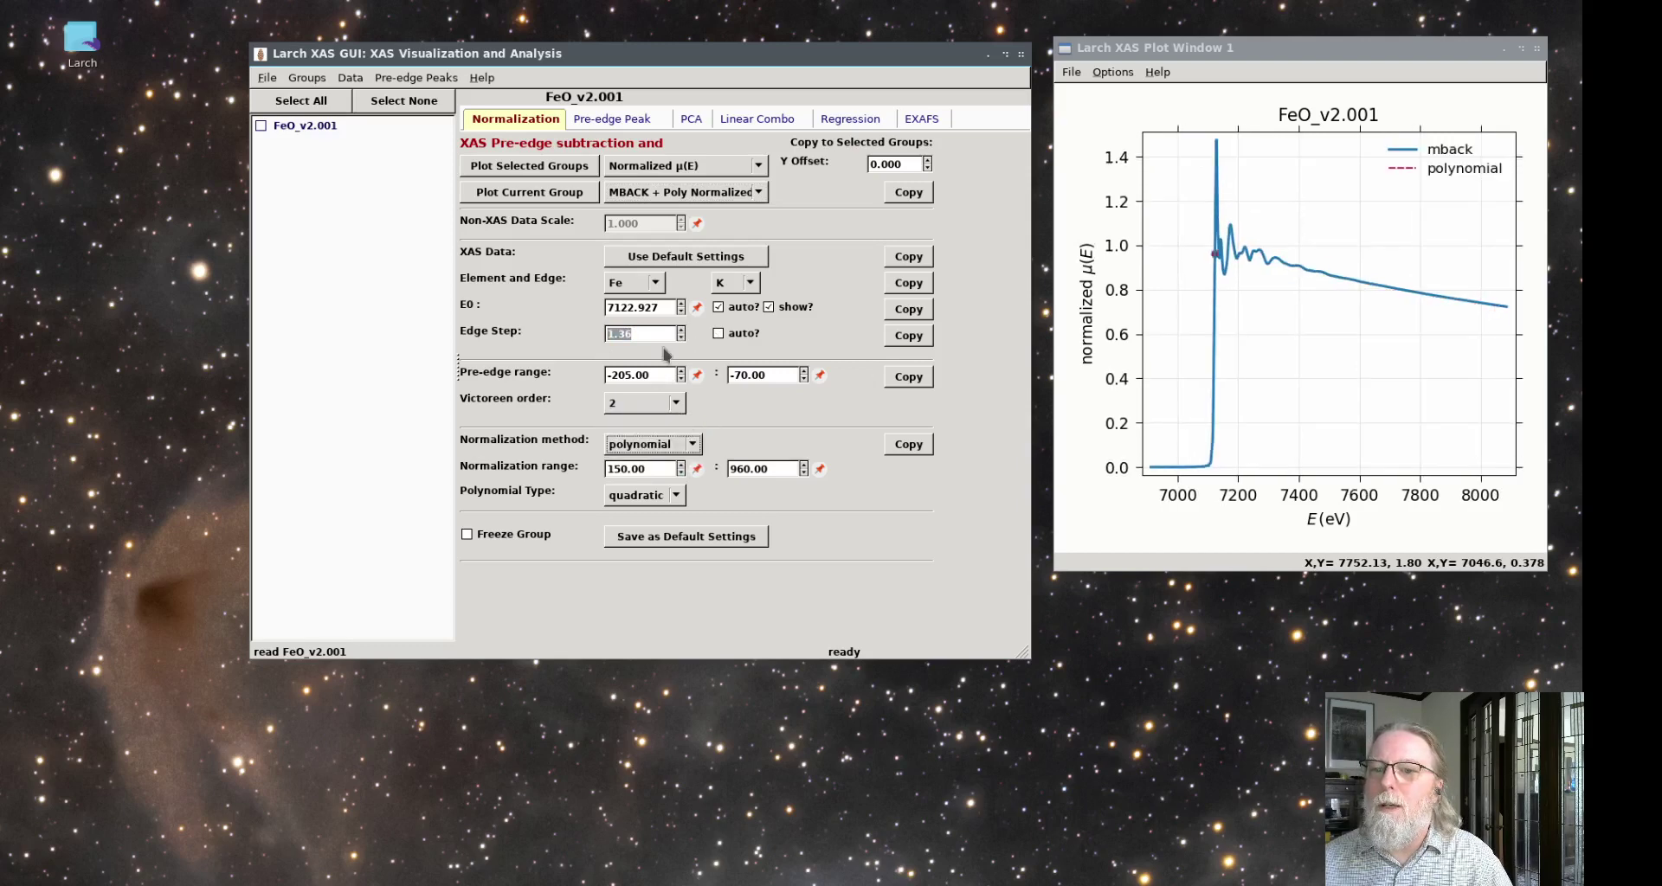
Turn automatic edge step back on and compare mback again, ending on polynomial normalization.
left_click(693, 444)
left_click(751, 443)
left_click(719, 334)
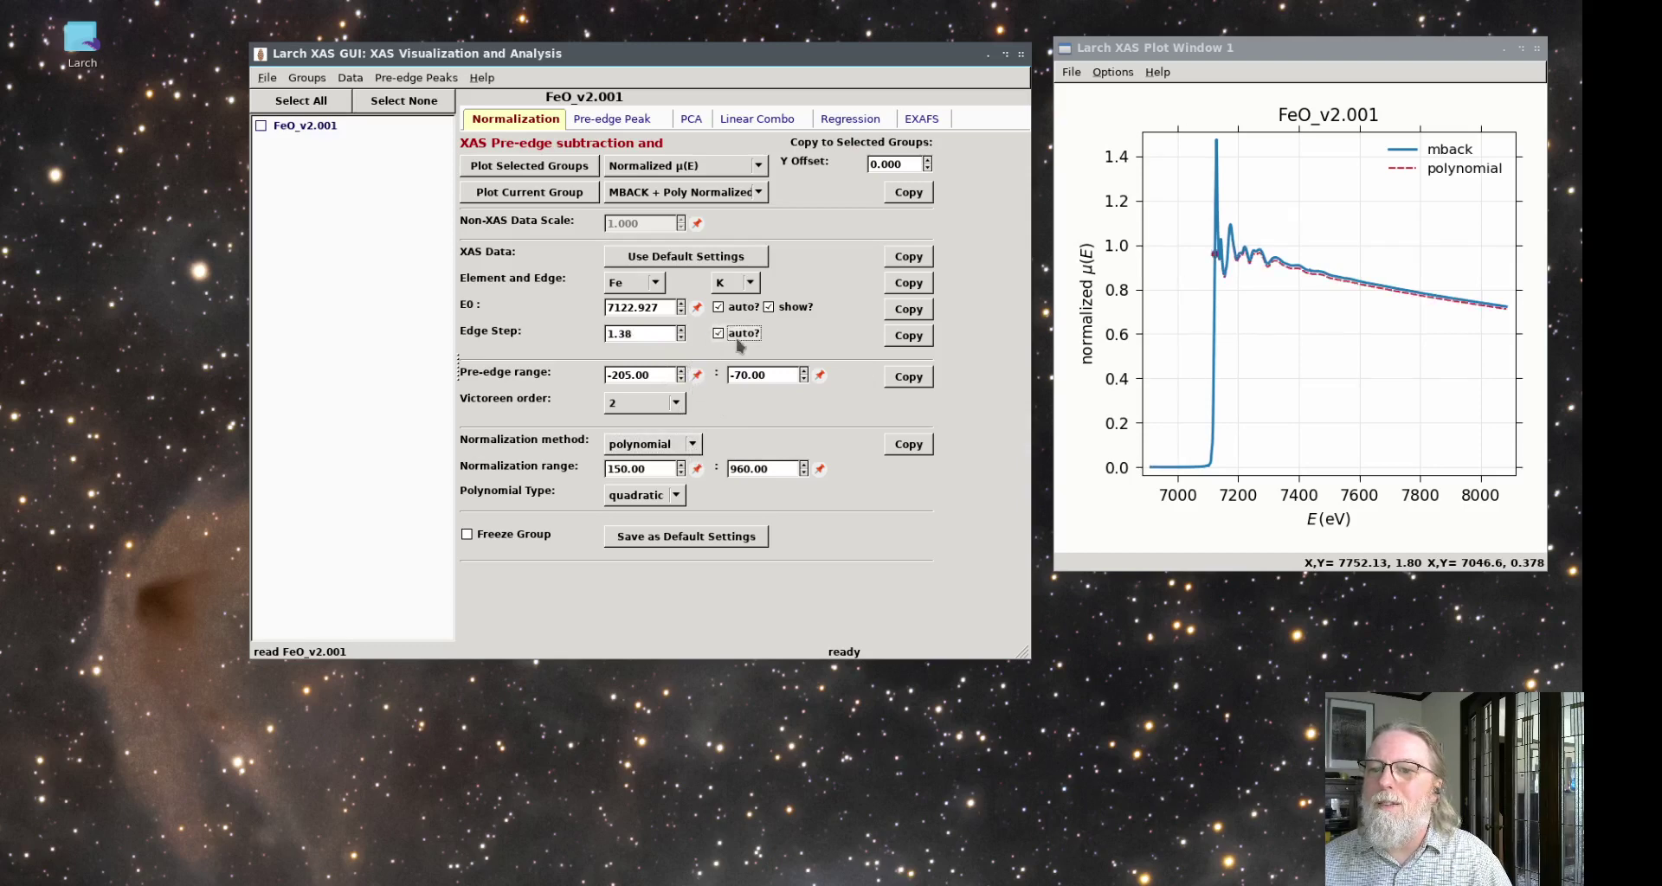
left_click(690, 446)
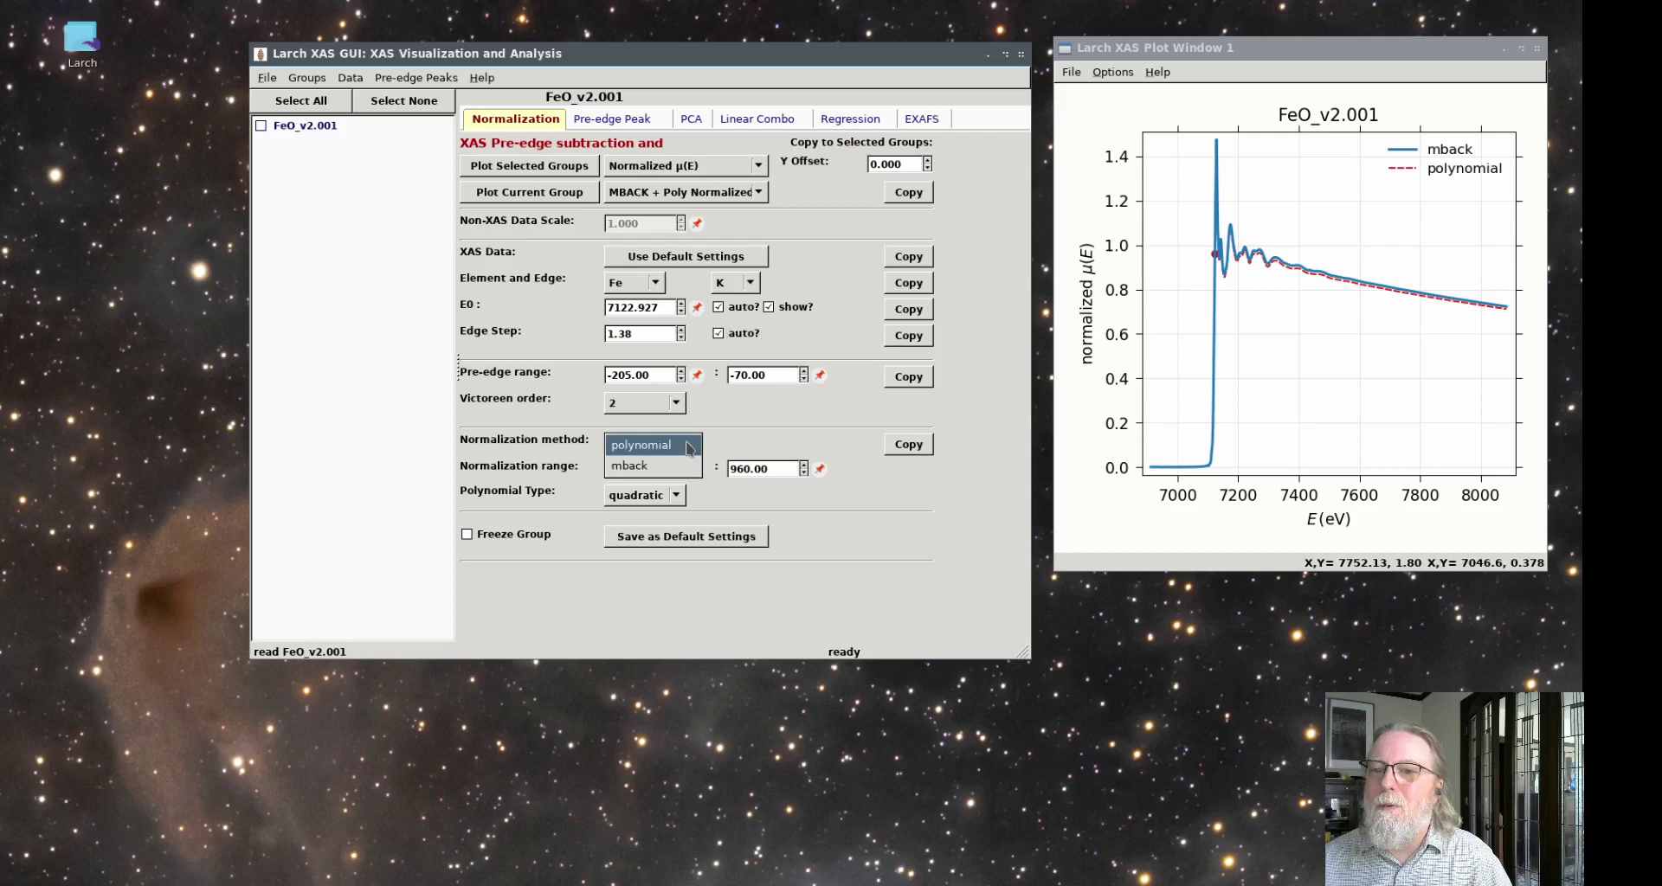
left_click(668, 469)
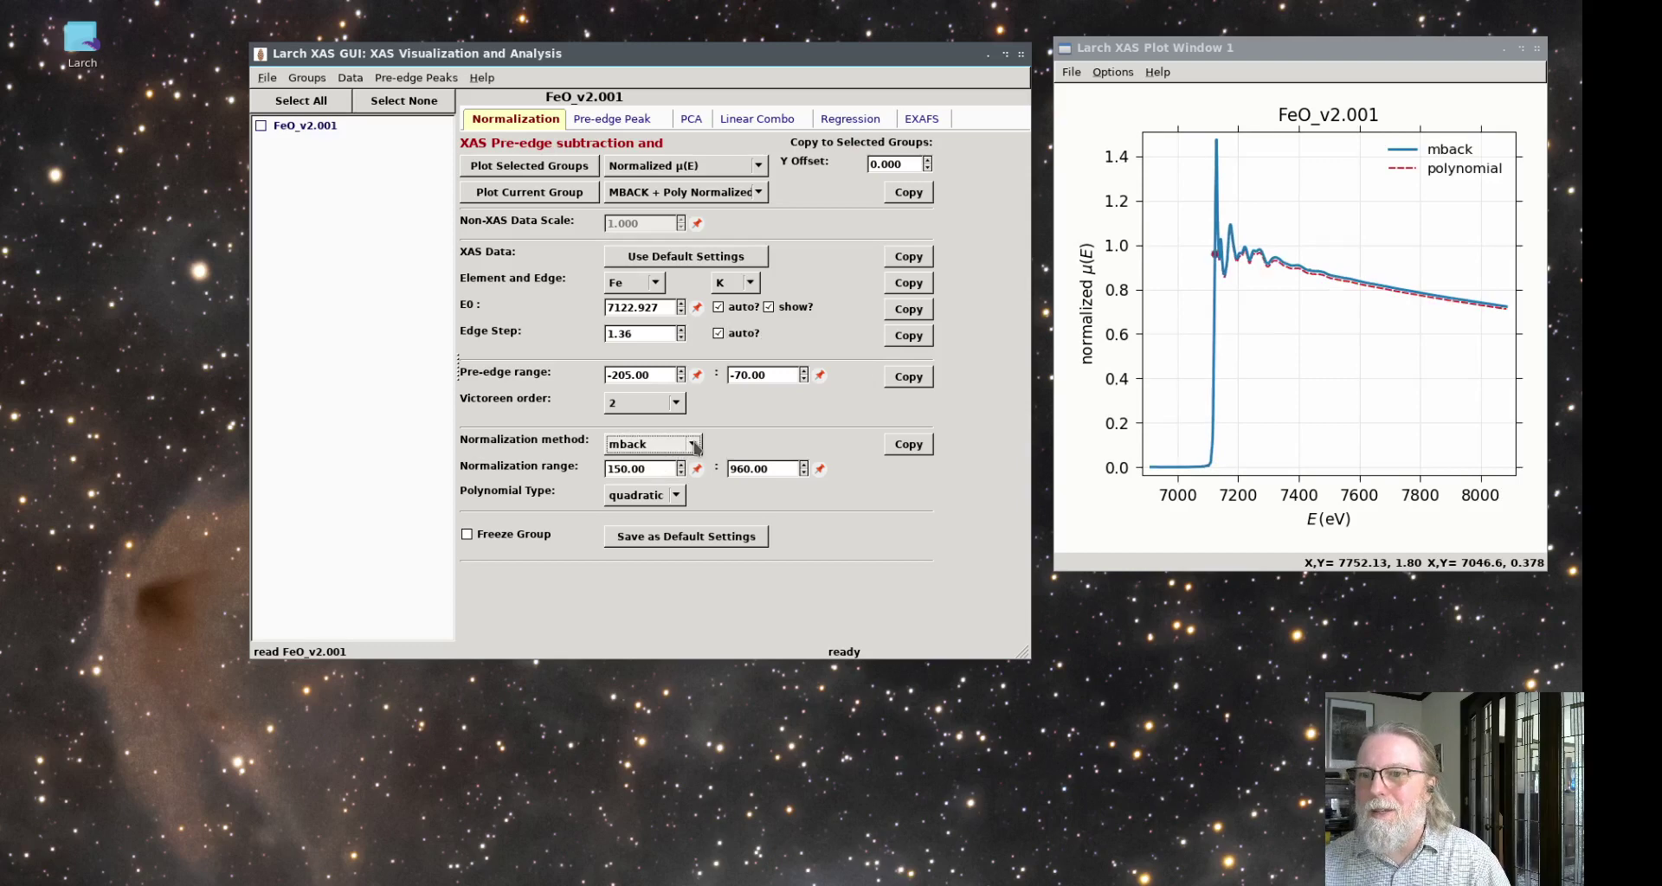
left_click(700, 448)
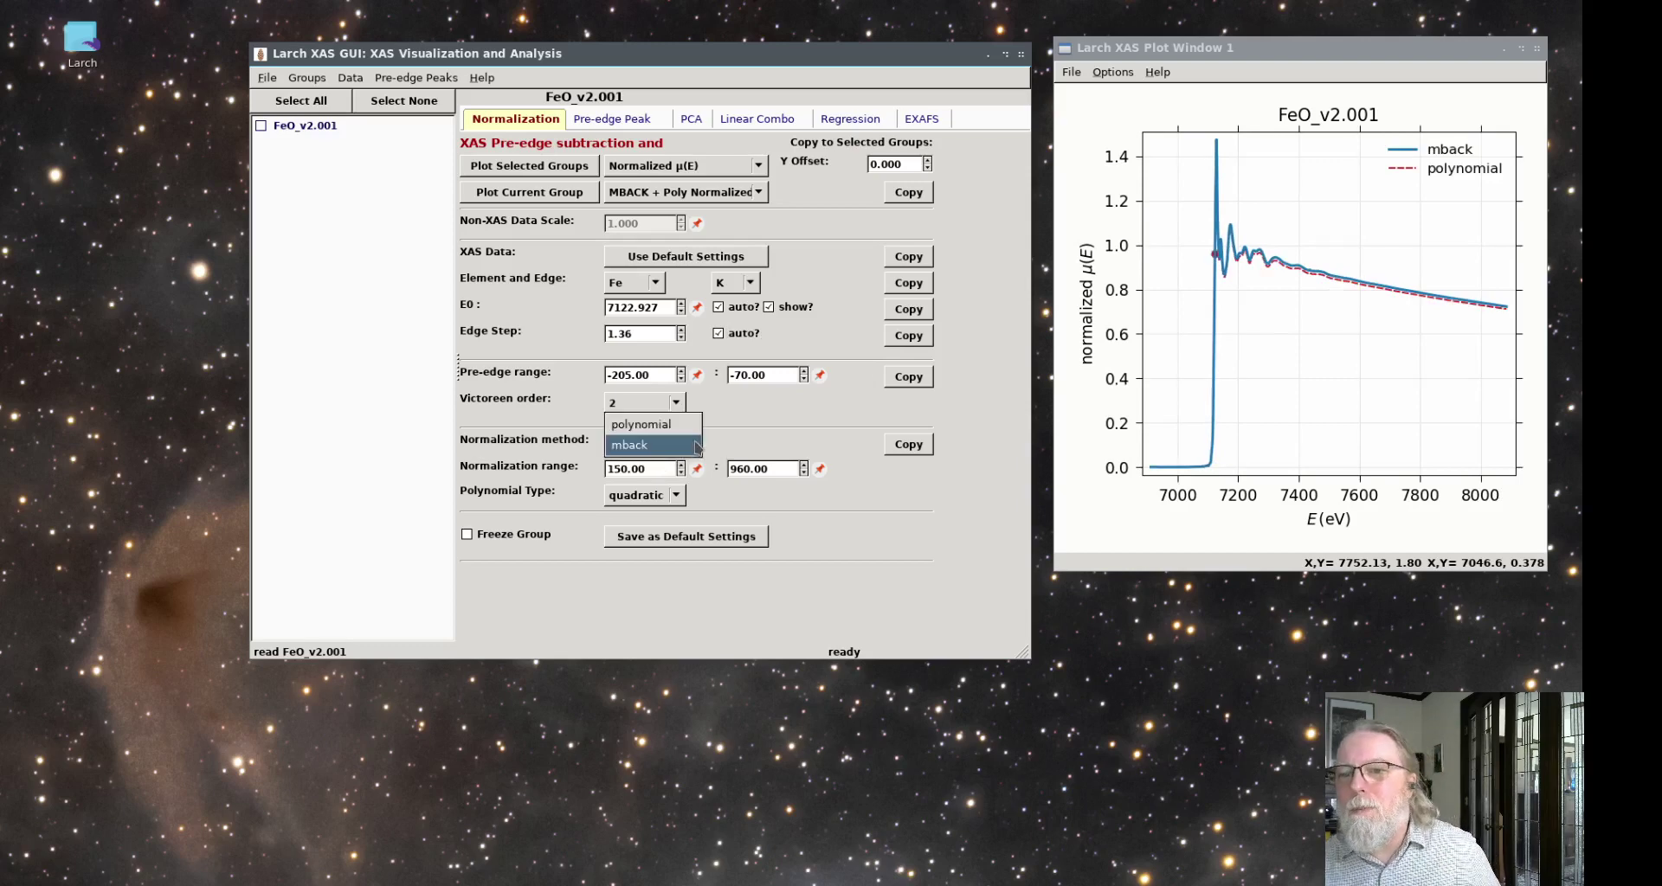
left_click(693, 424)
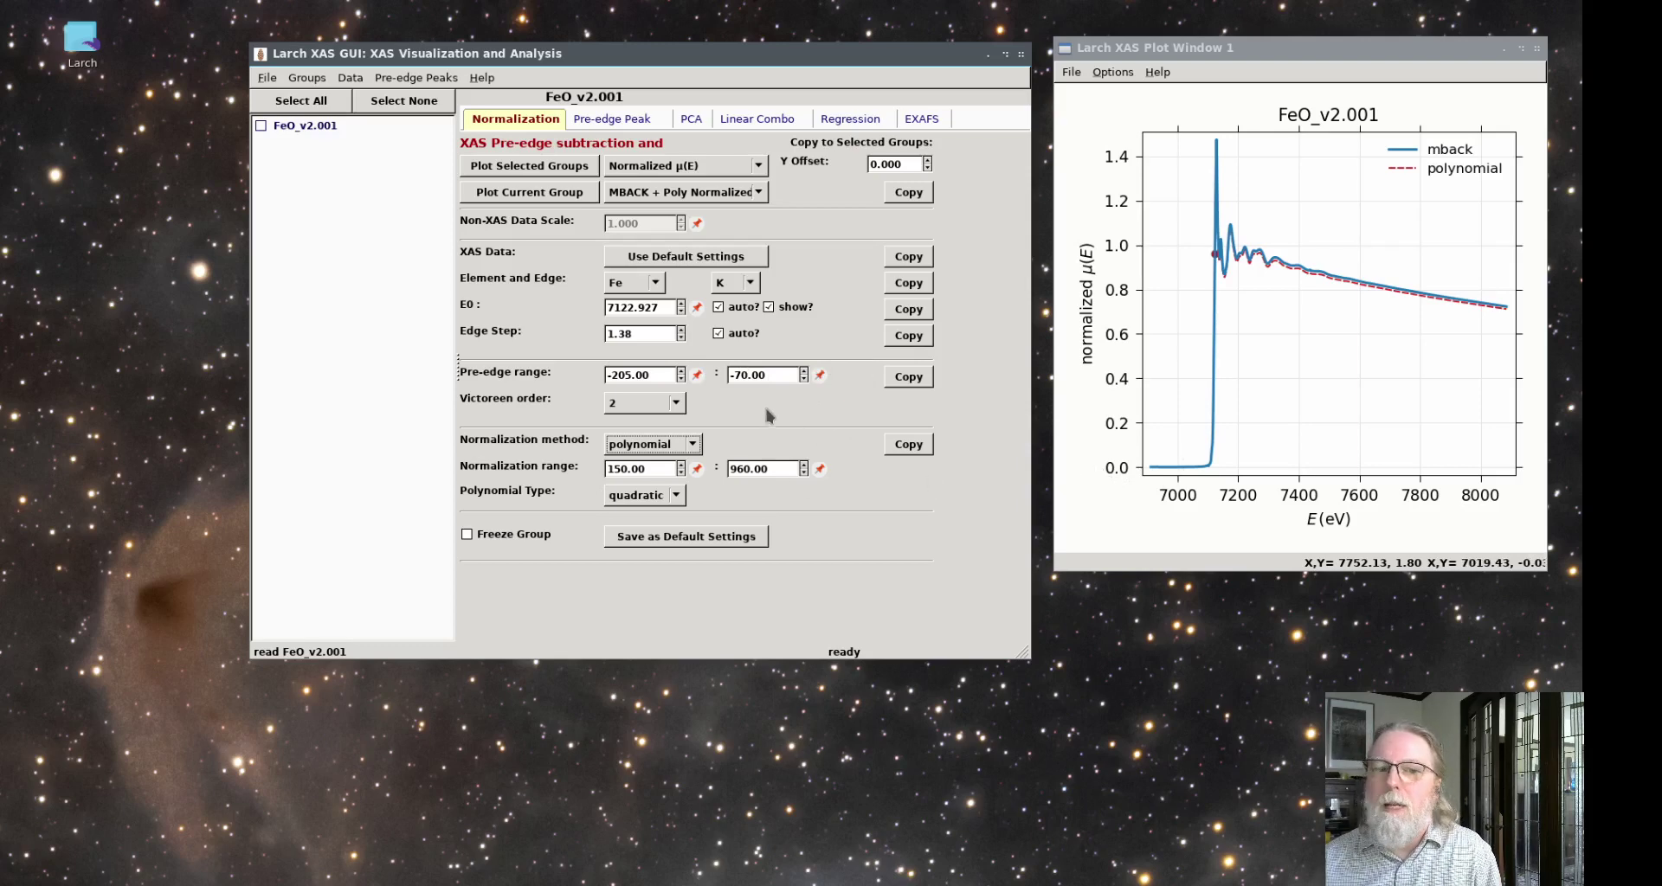
Open Fe_metal_rt_01.xdi, Fe3O4_rt_01.xdi and Fe2O3_rt_01.xdi together as data files.
left_click(265, 83)
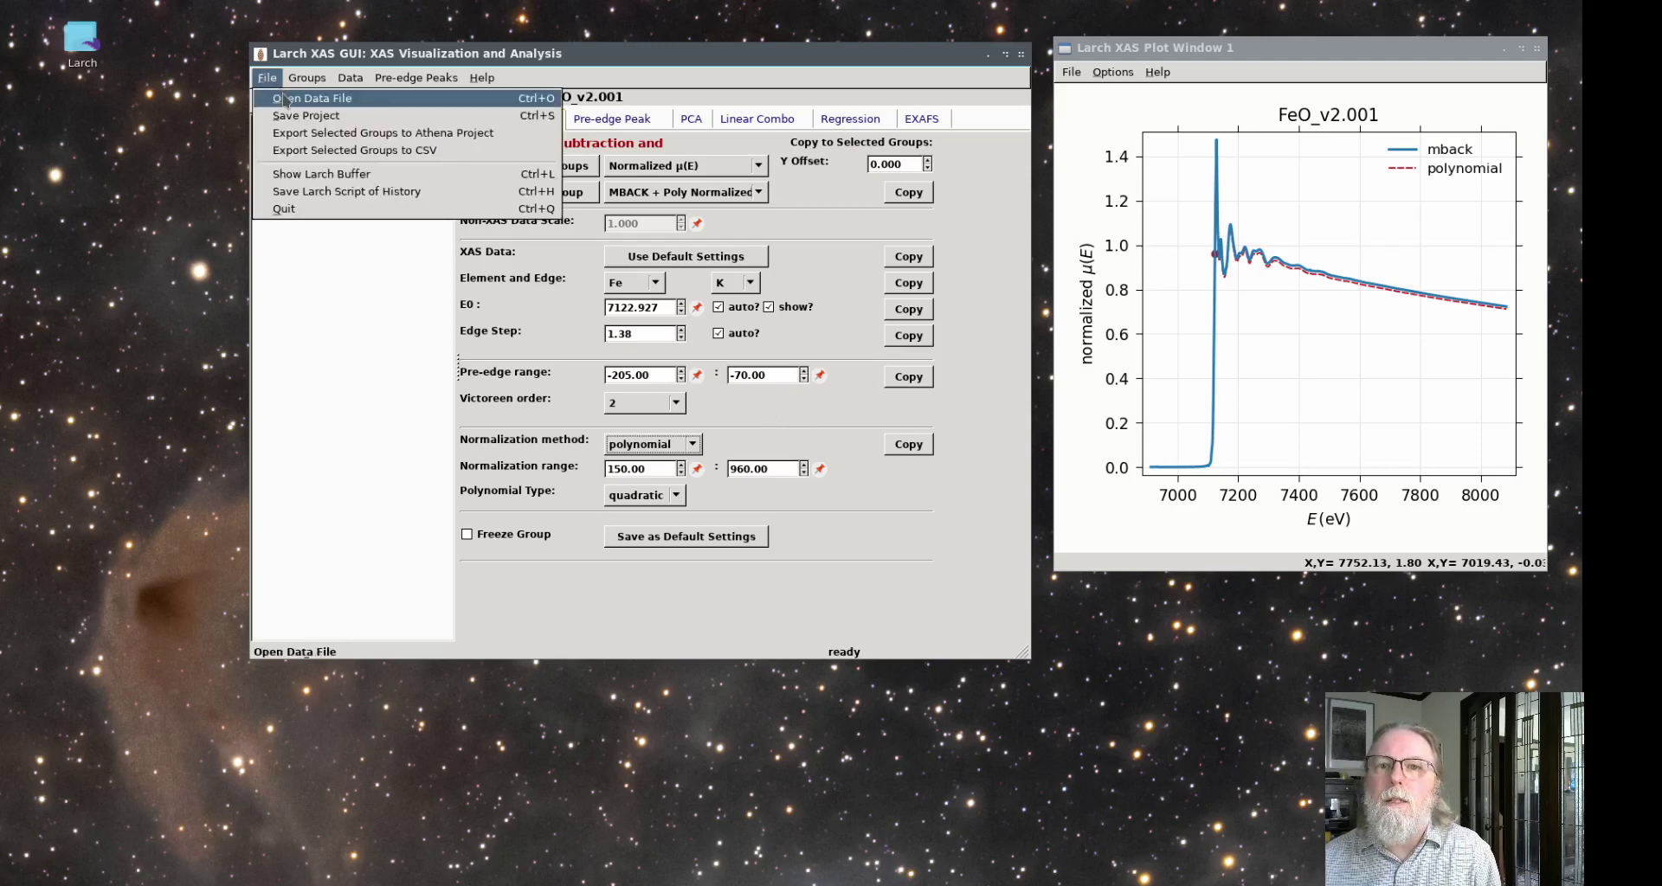
left_click(287, 100)
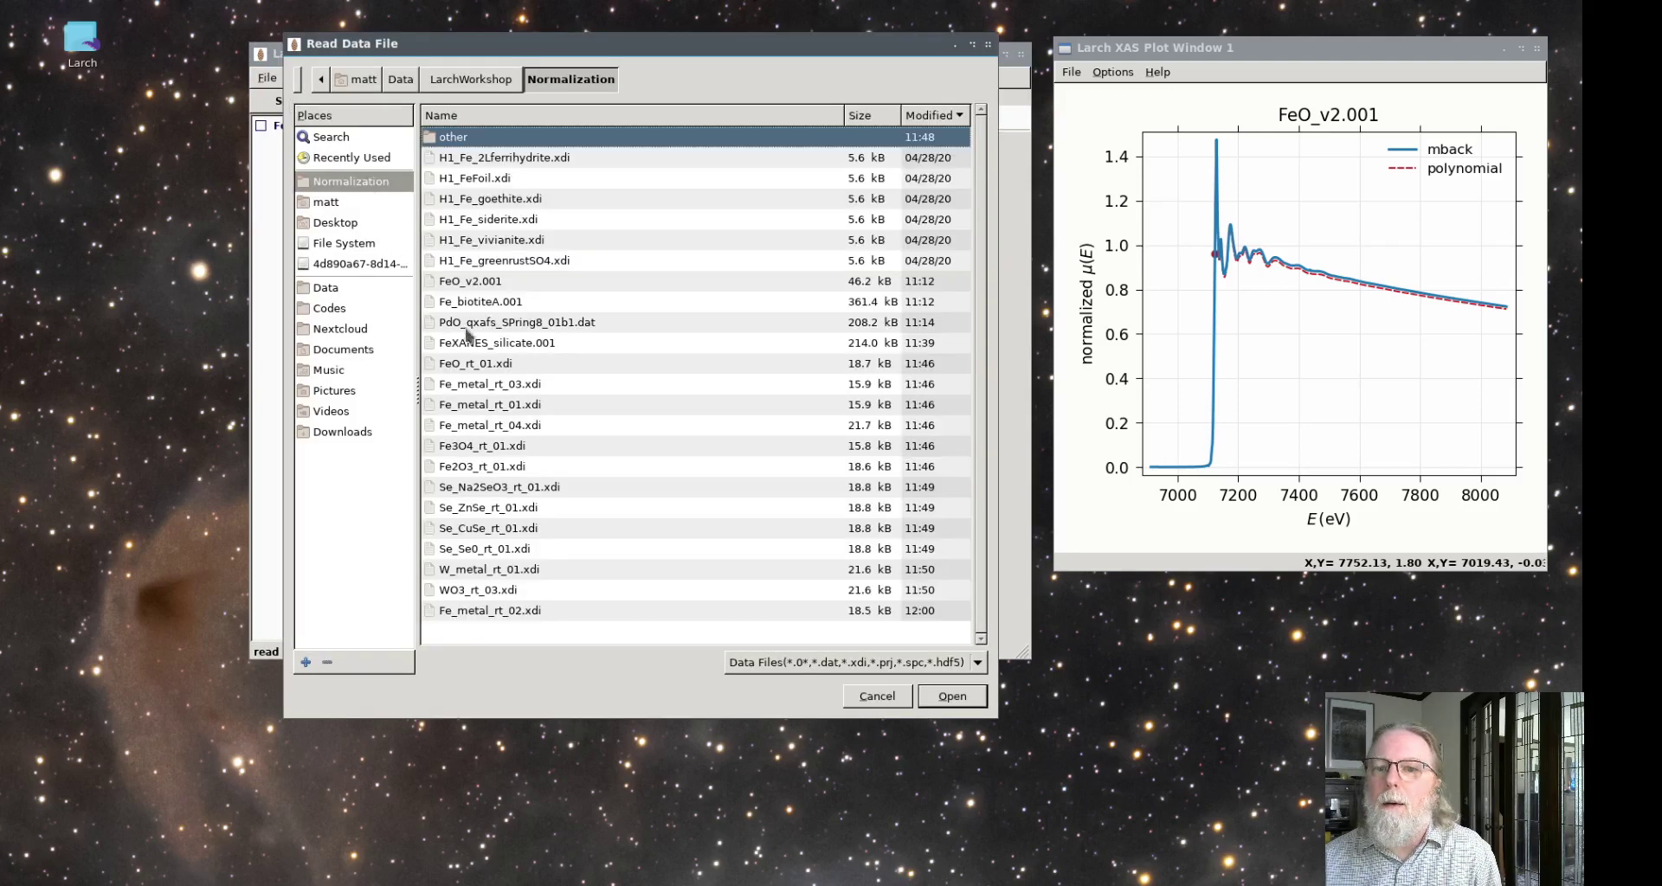
left_click(475, 464)
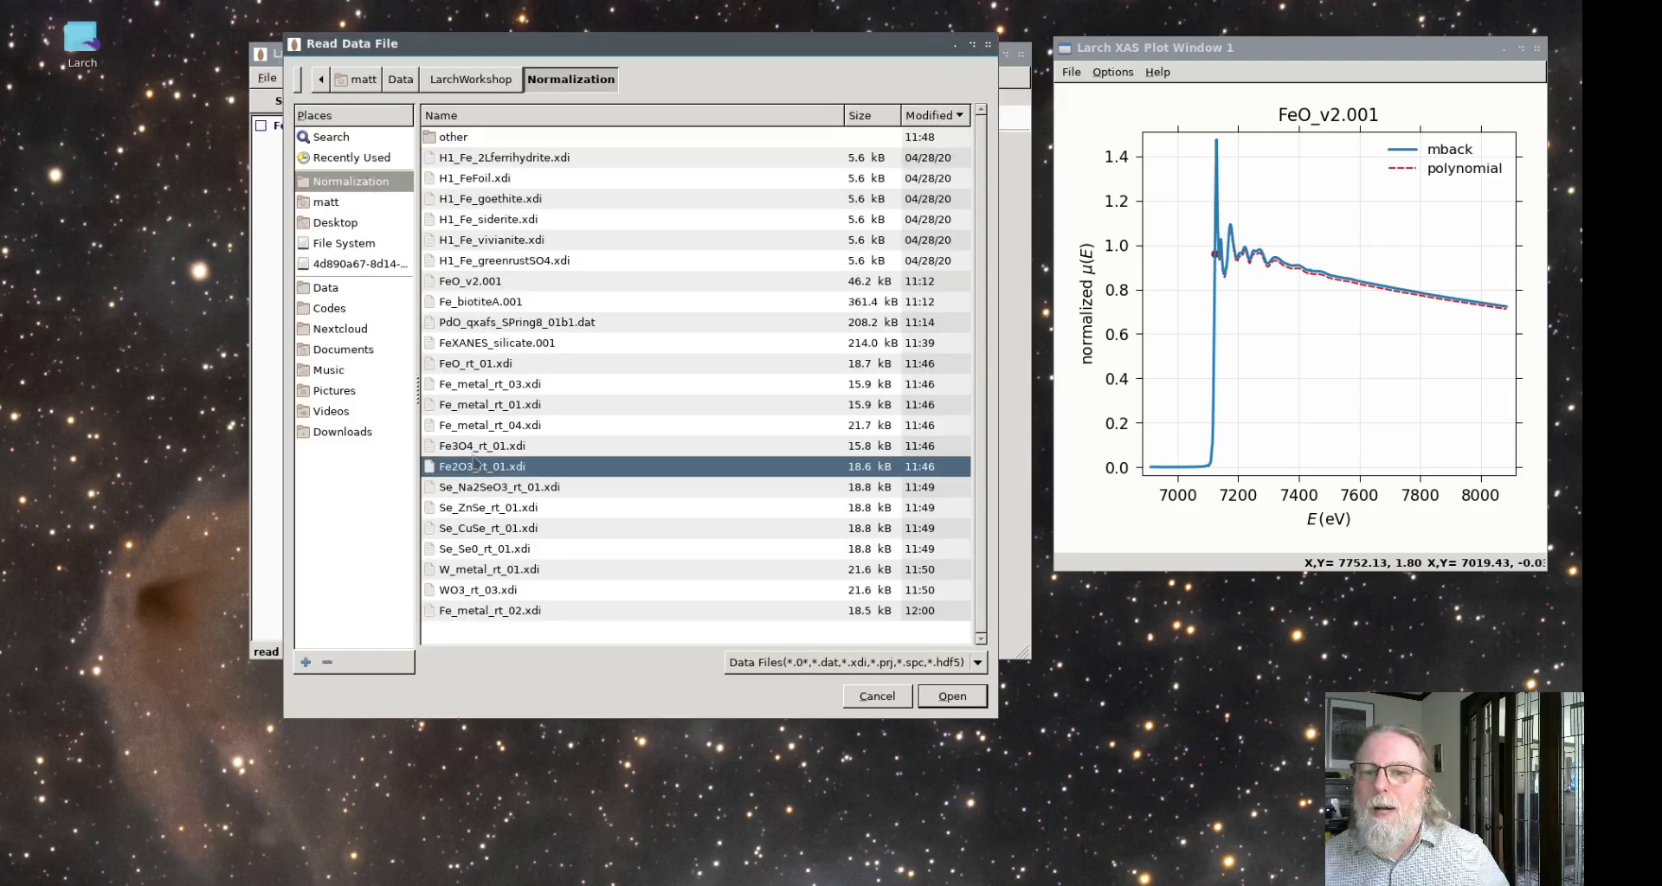
left_click(473, 448, "shift")
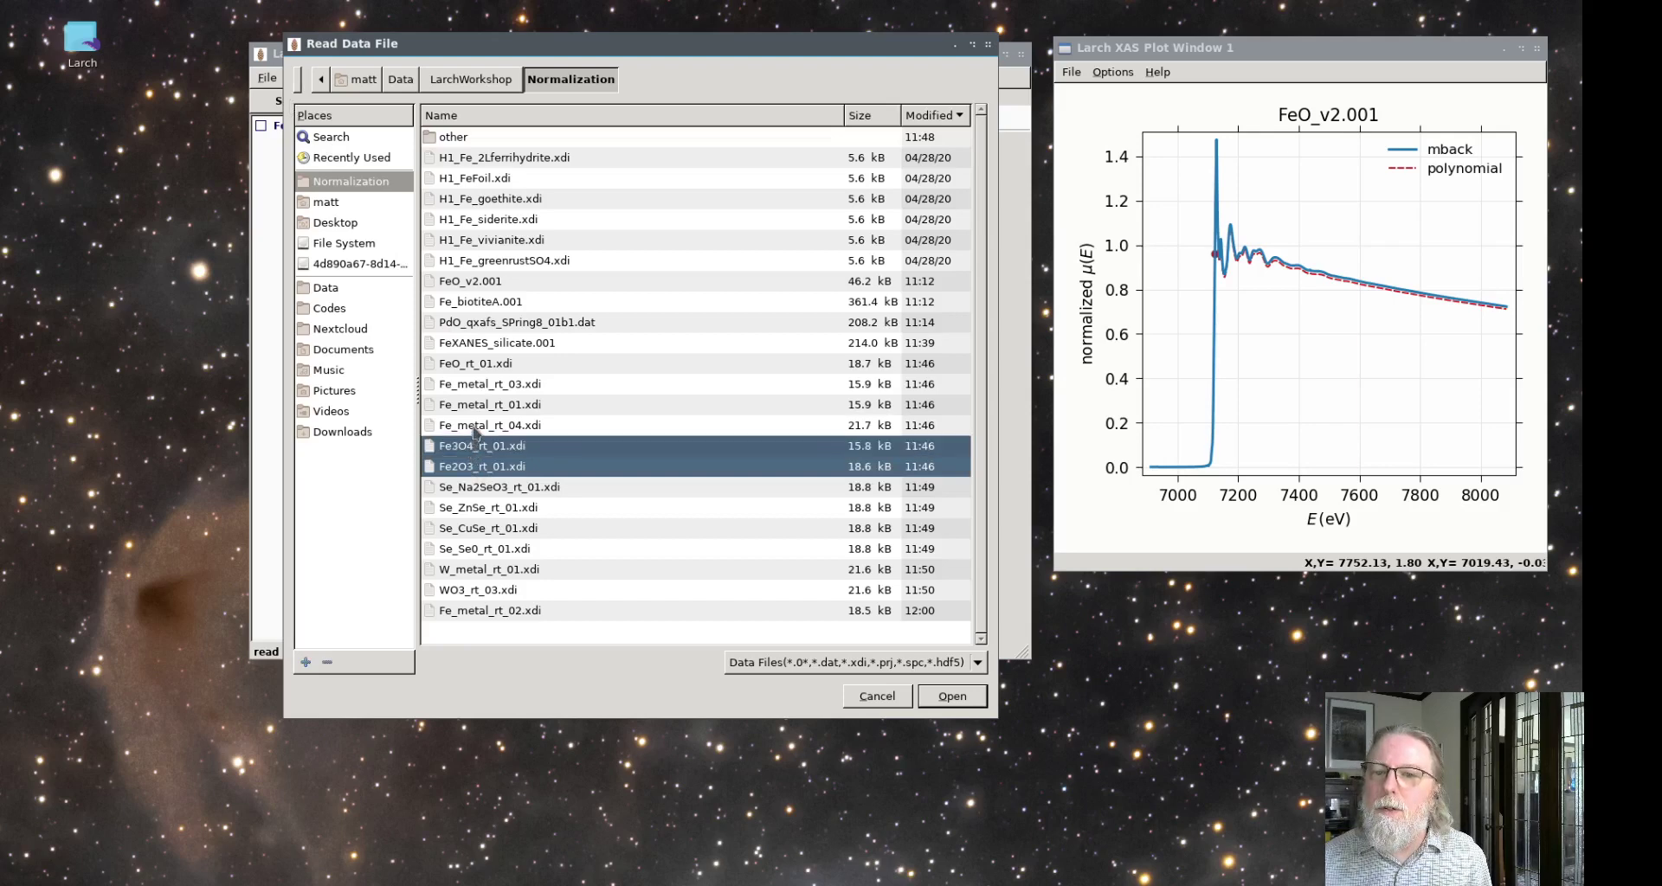
left_click(480, 407, "shift")
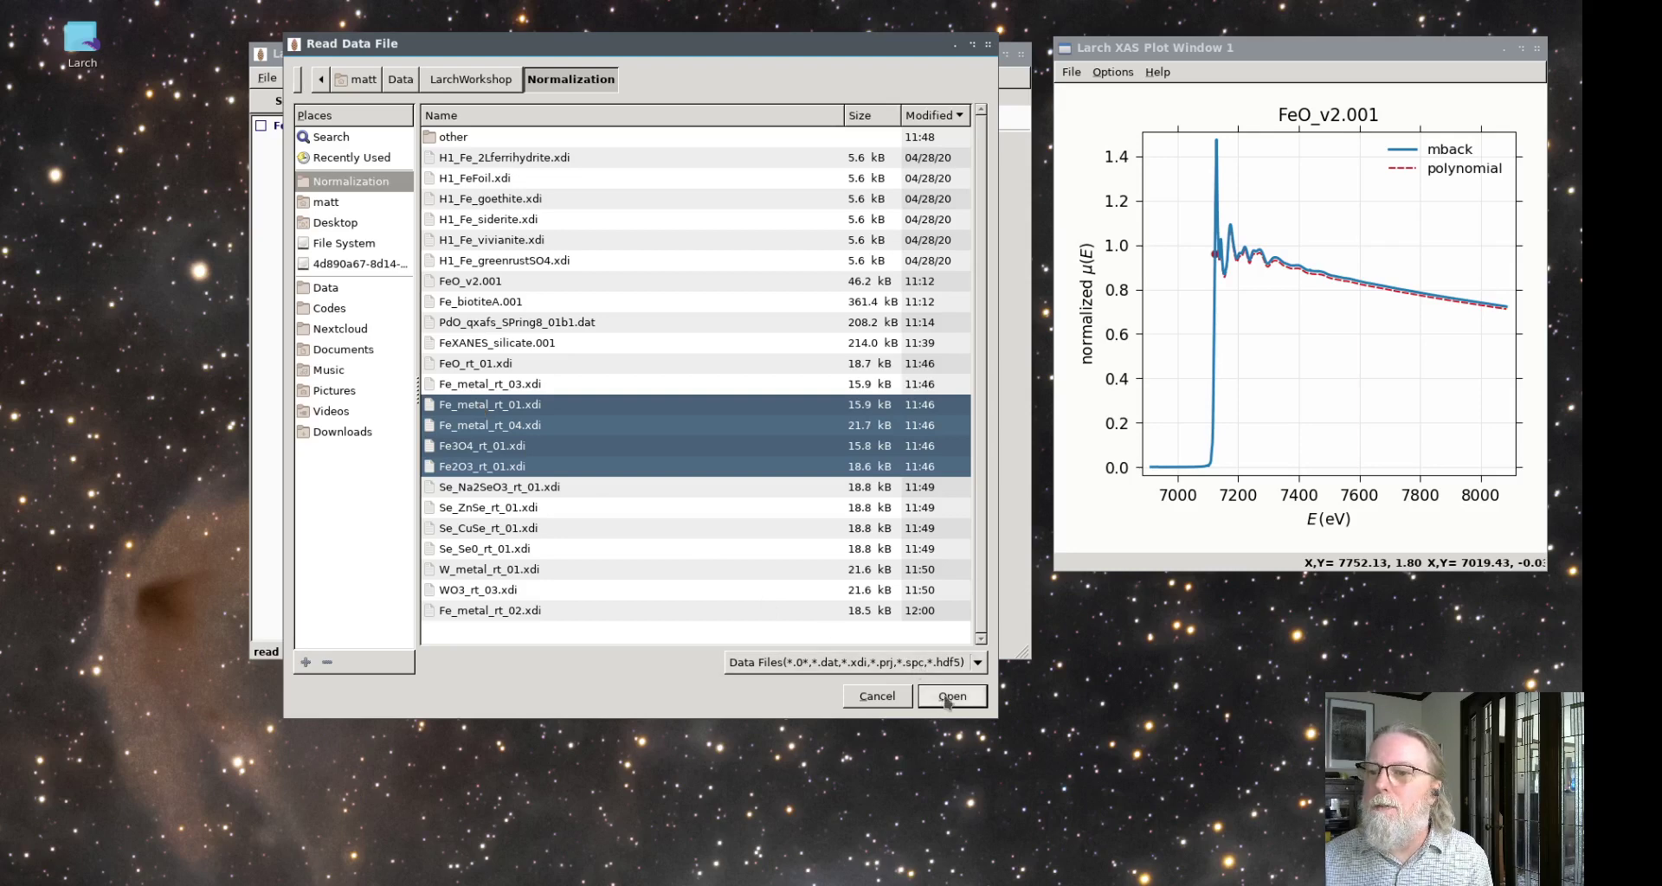
left_click(517, 417, "shift")
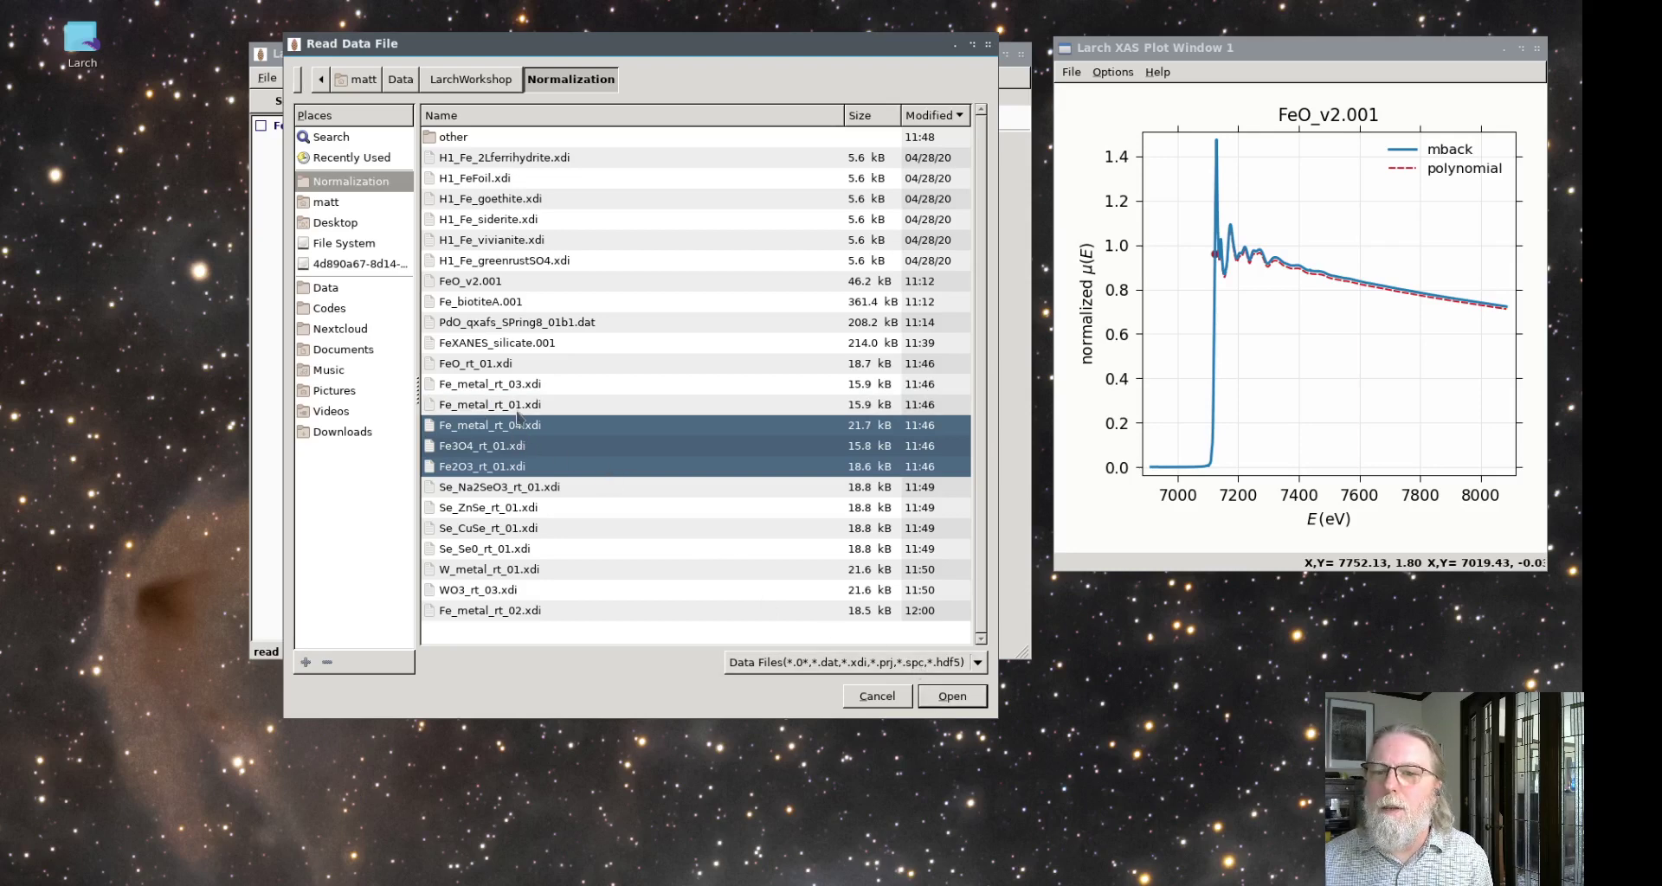
left_click(520, 405, "ctrl")
left_click(524, 425, "ctrl")
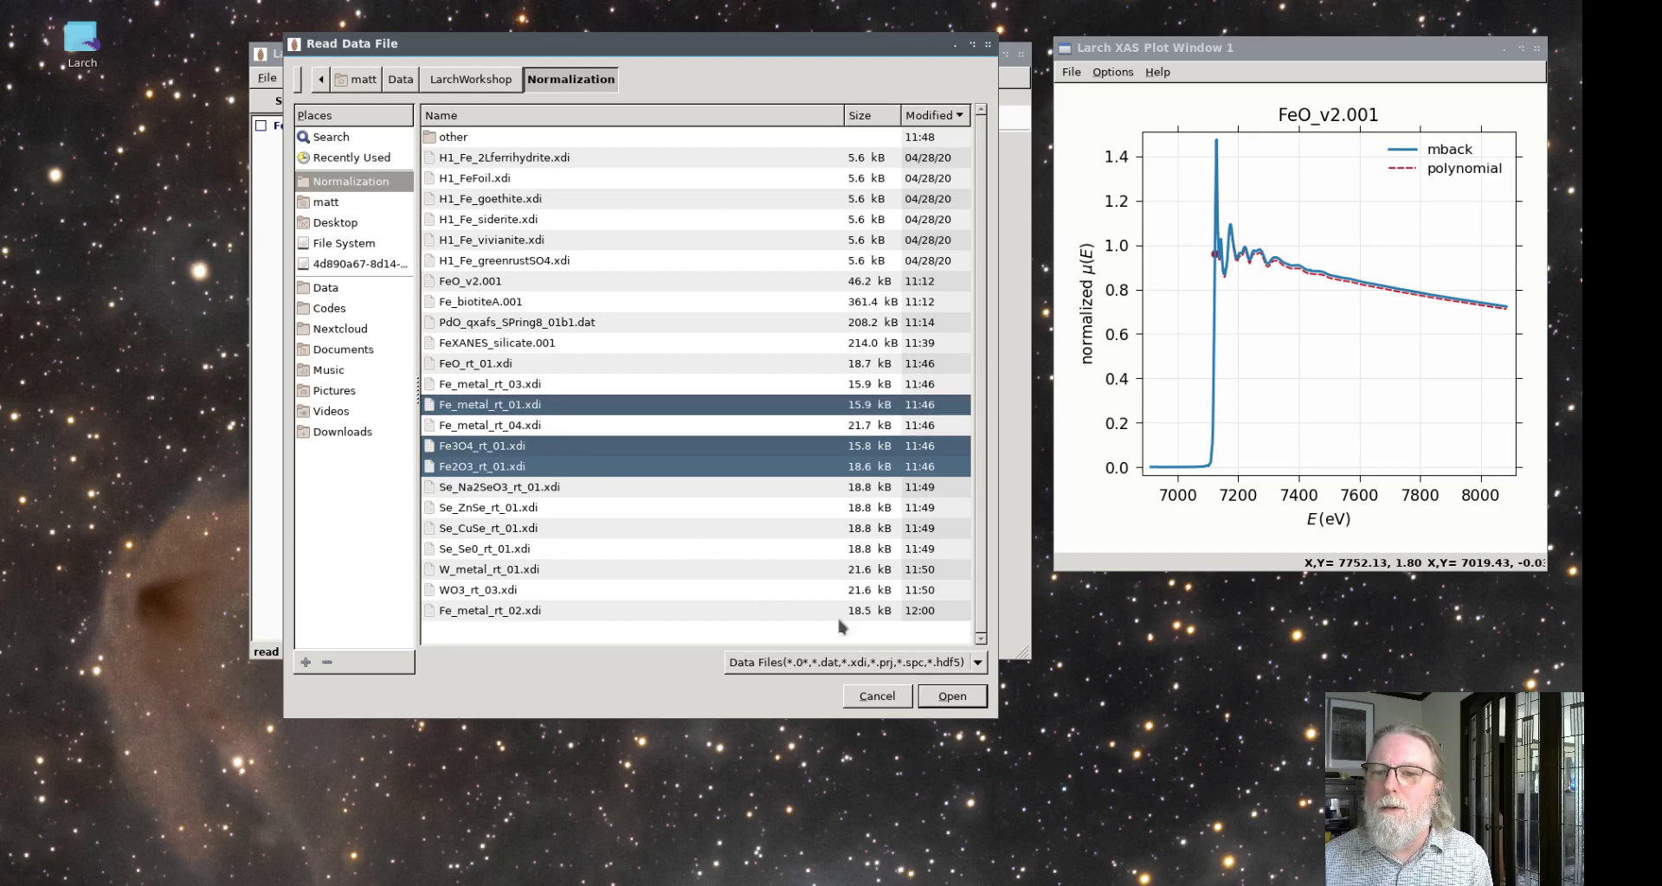
left_click(953, 697)
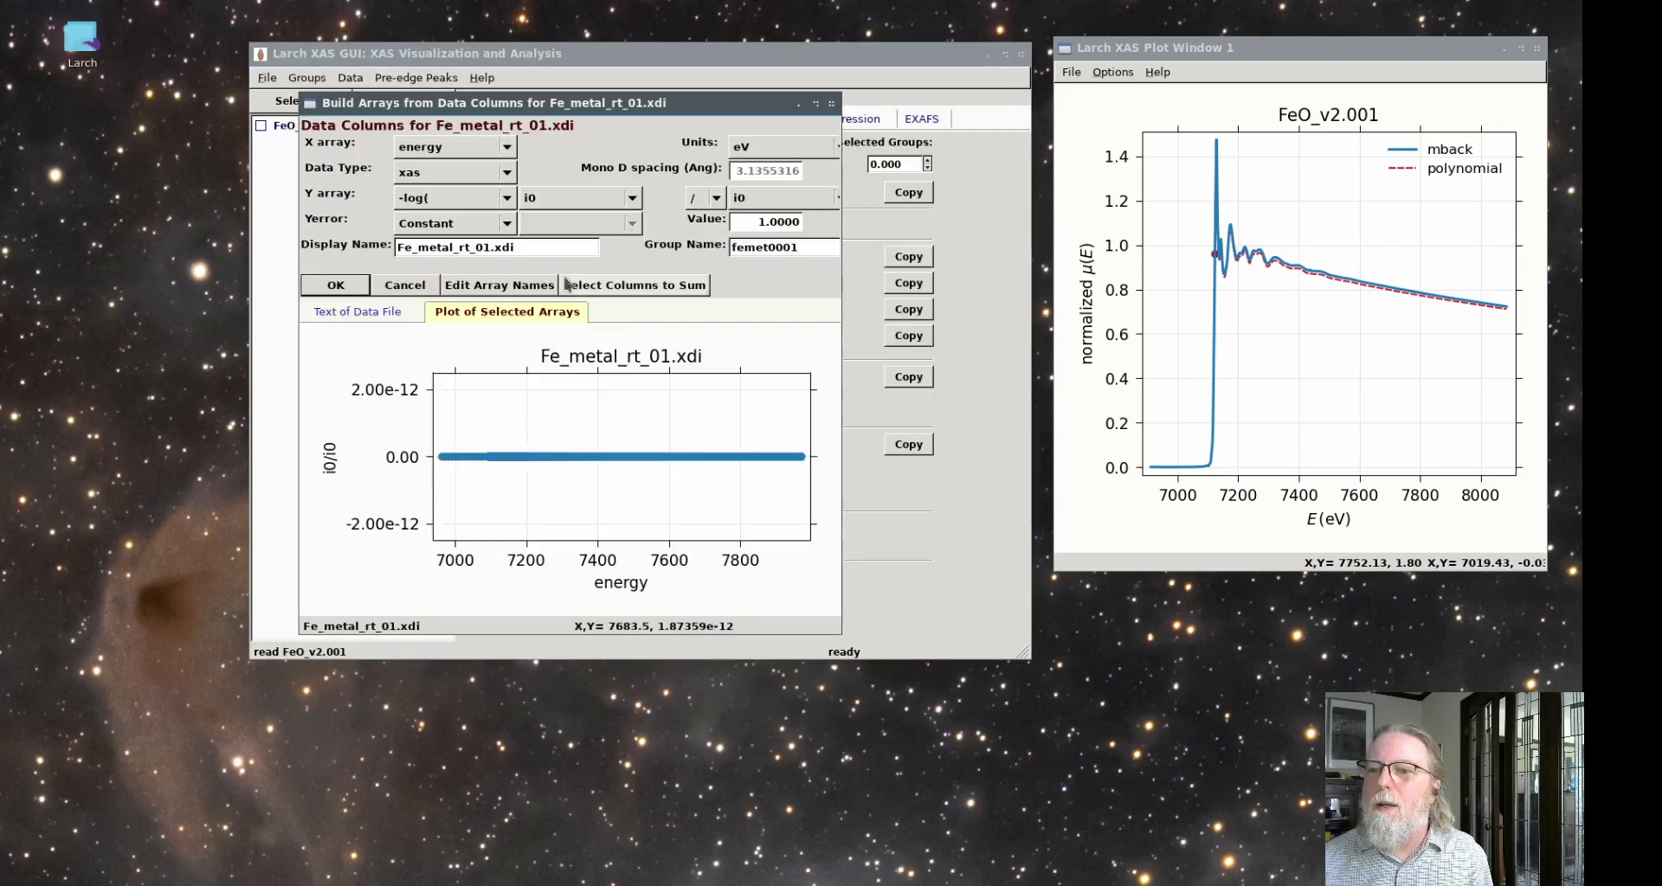
Use itrans as the numerator array and accept the column setup.
left_click(576, 206)
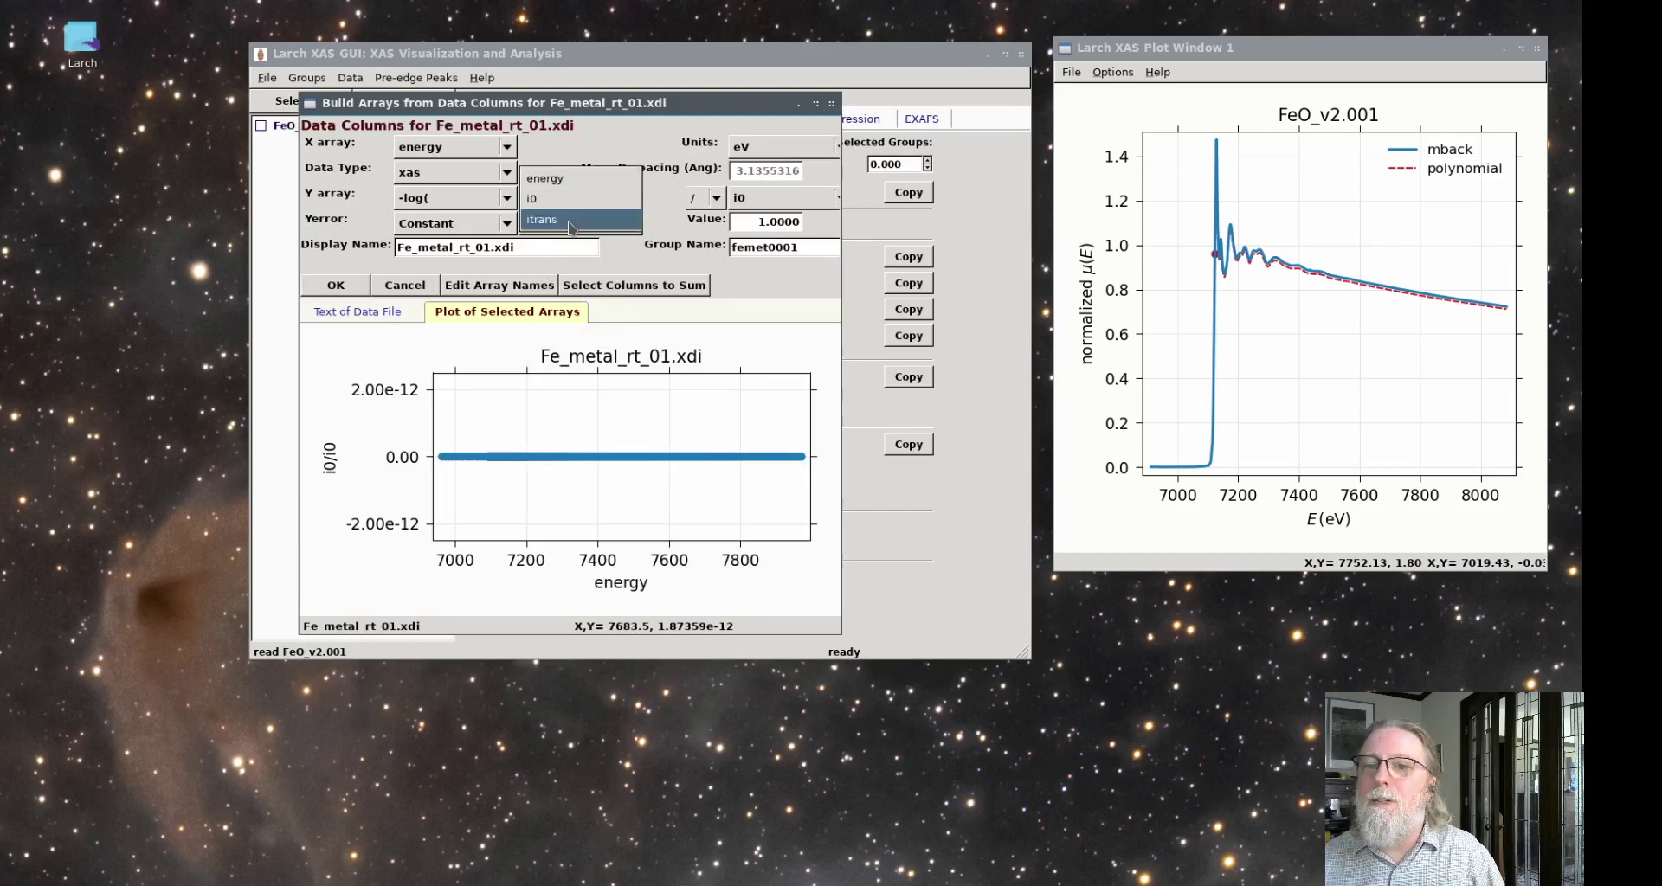
left_click(570, 227)
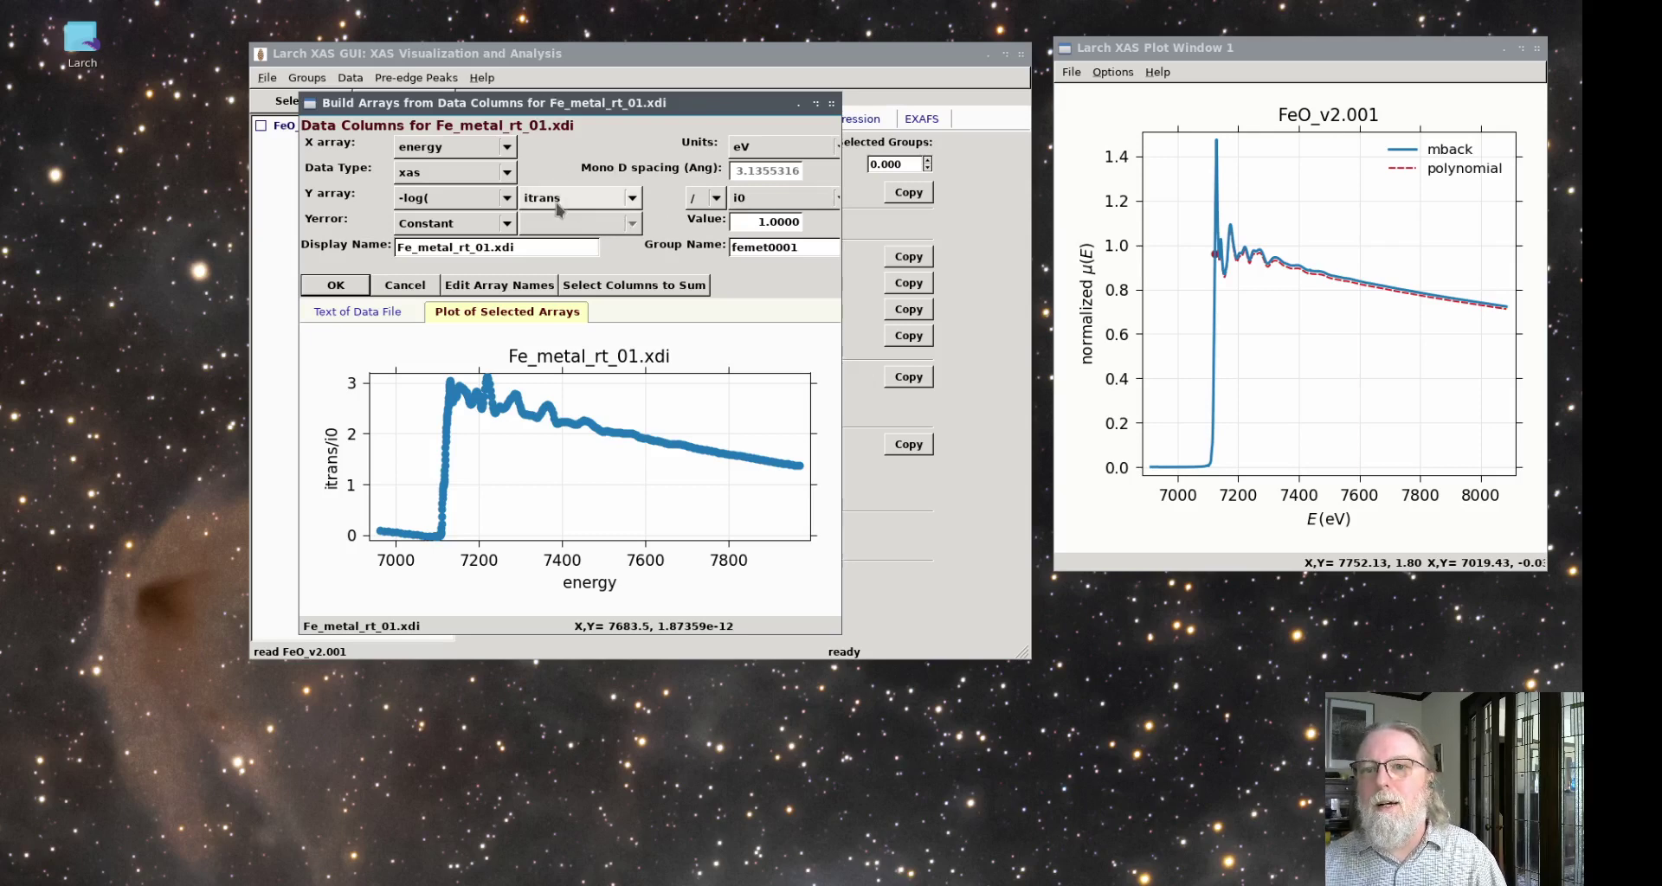
left_click(336, 285)
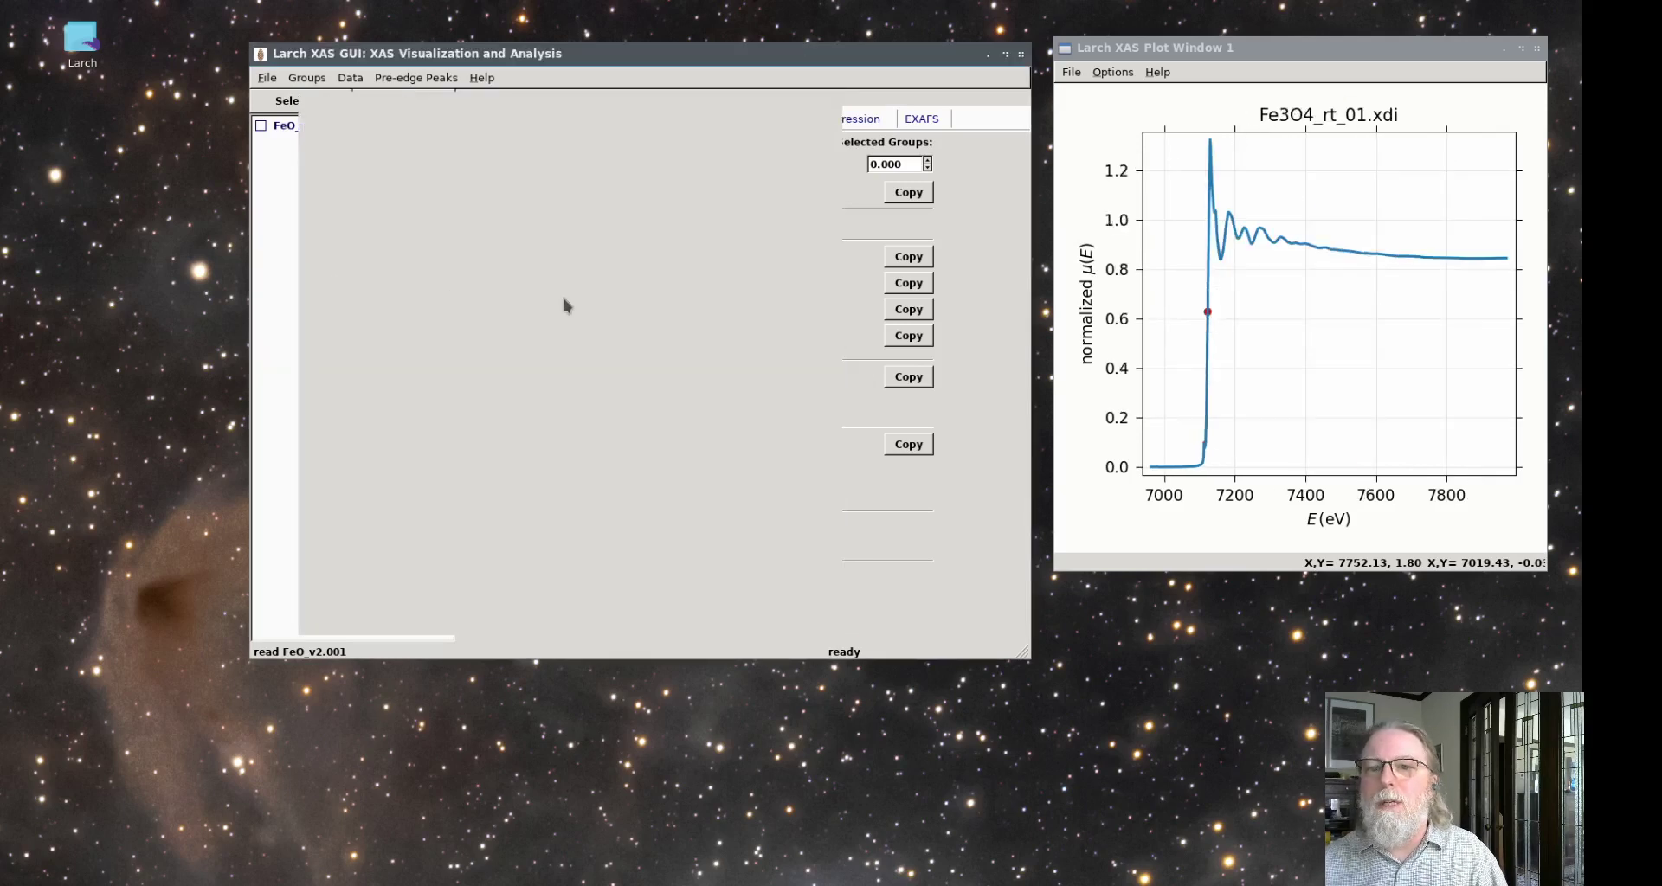
Check the FeO, Fe_metal, Fe3O4 and Fe2O3 groups and overlay their normalized spectra.
left_click(338, 165)
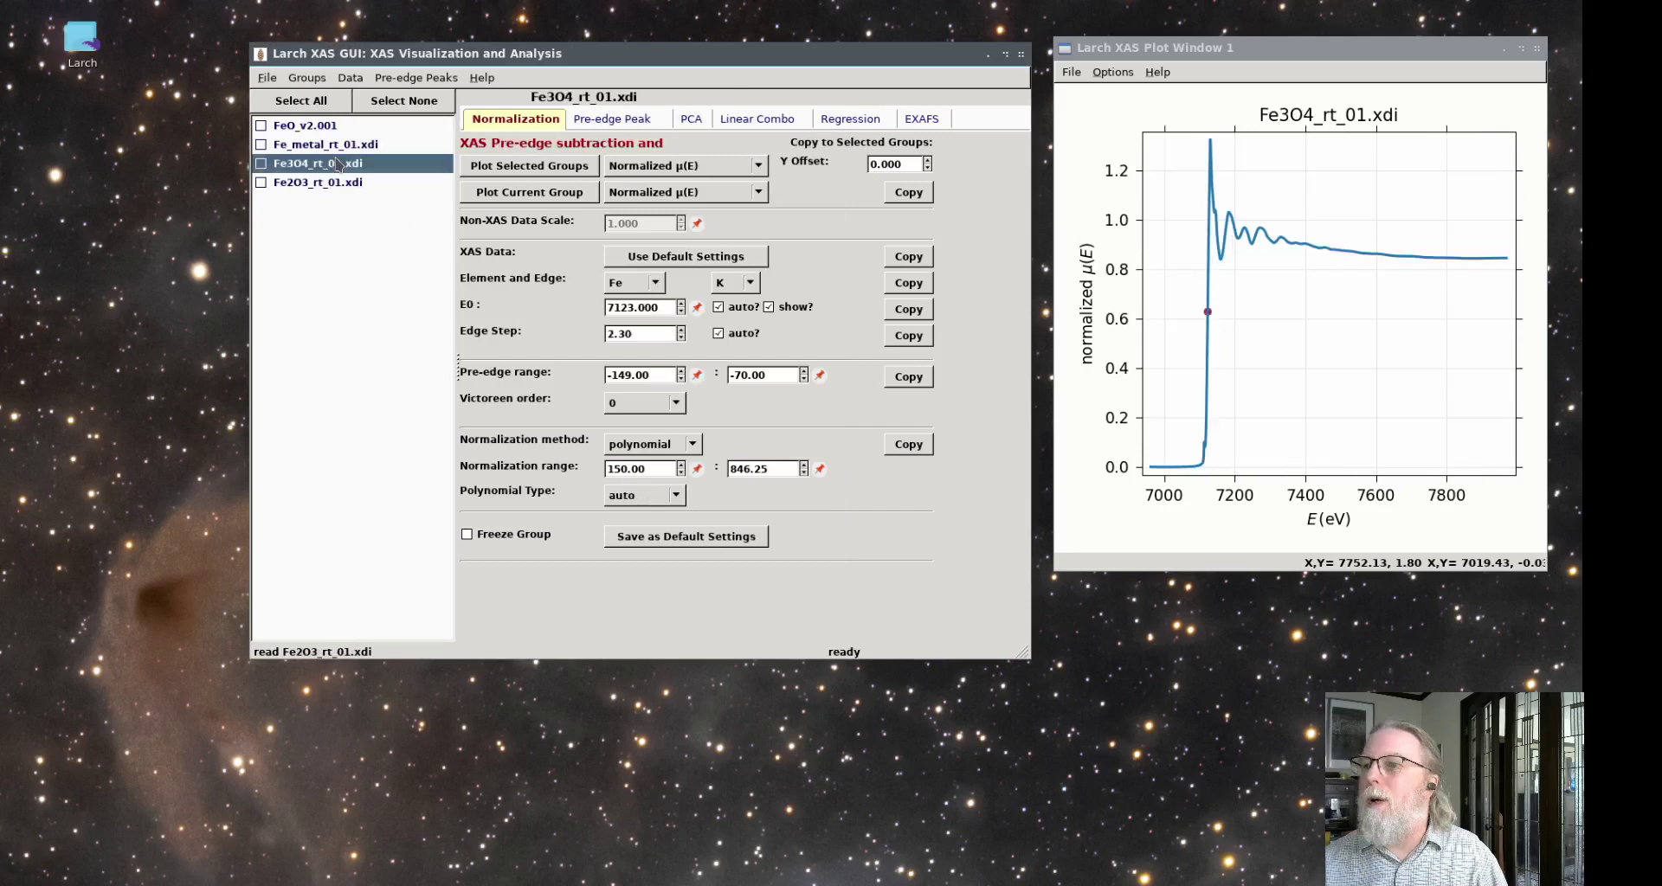
left_click(322, 182)
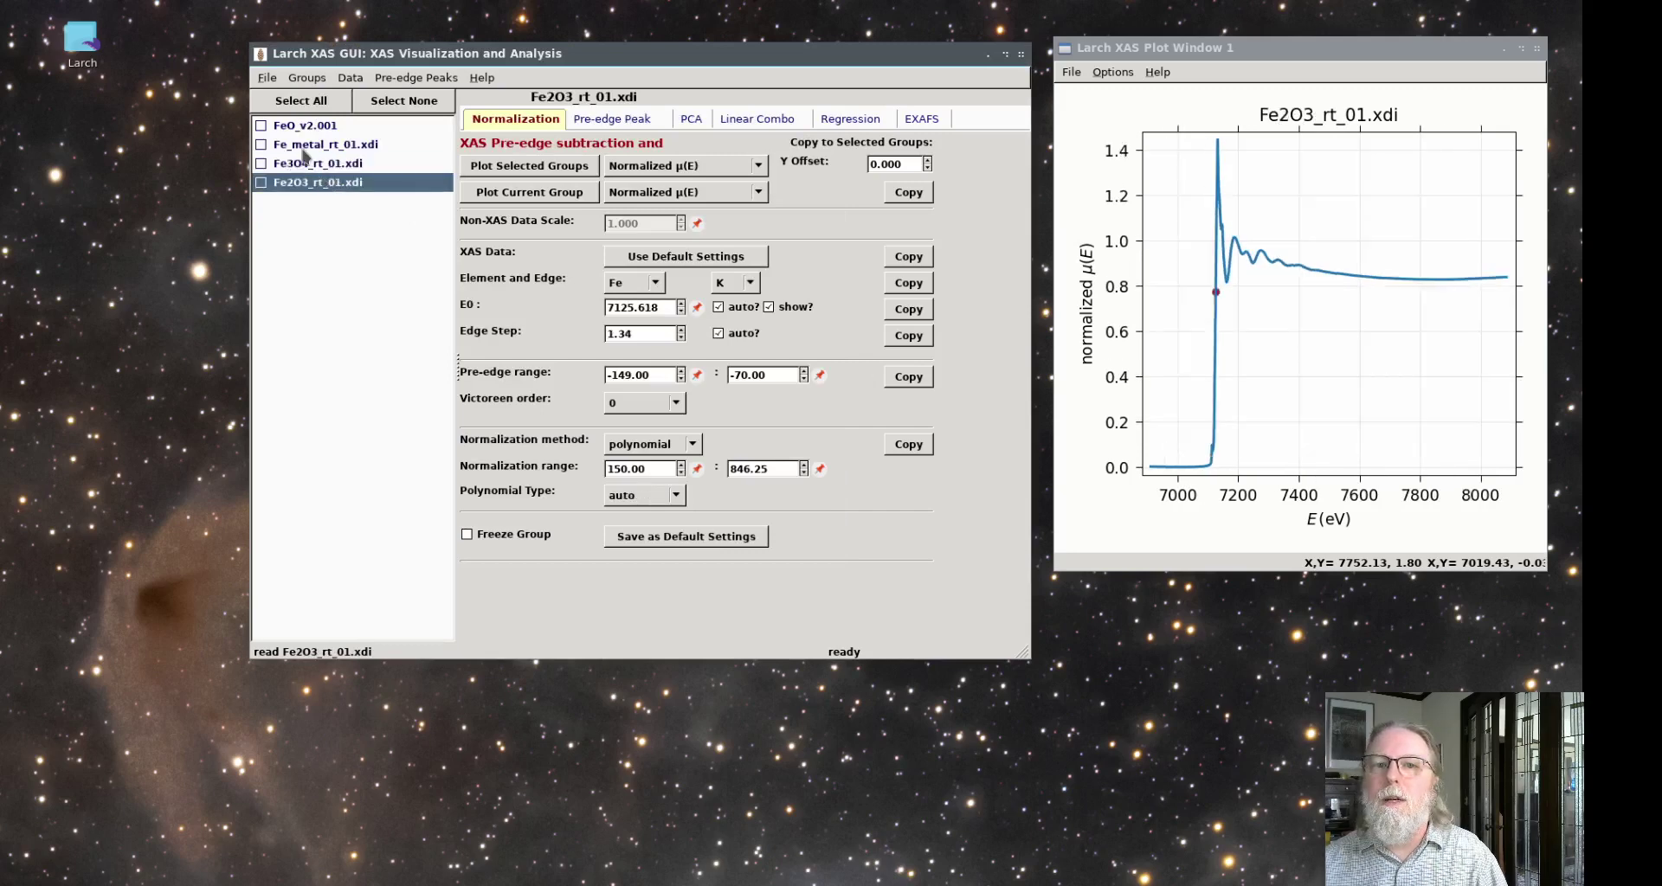
left_click(262, 165)
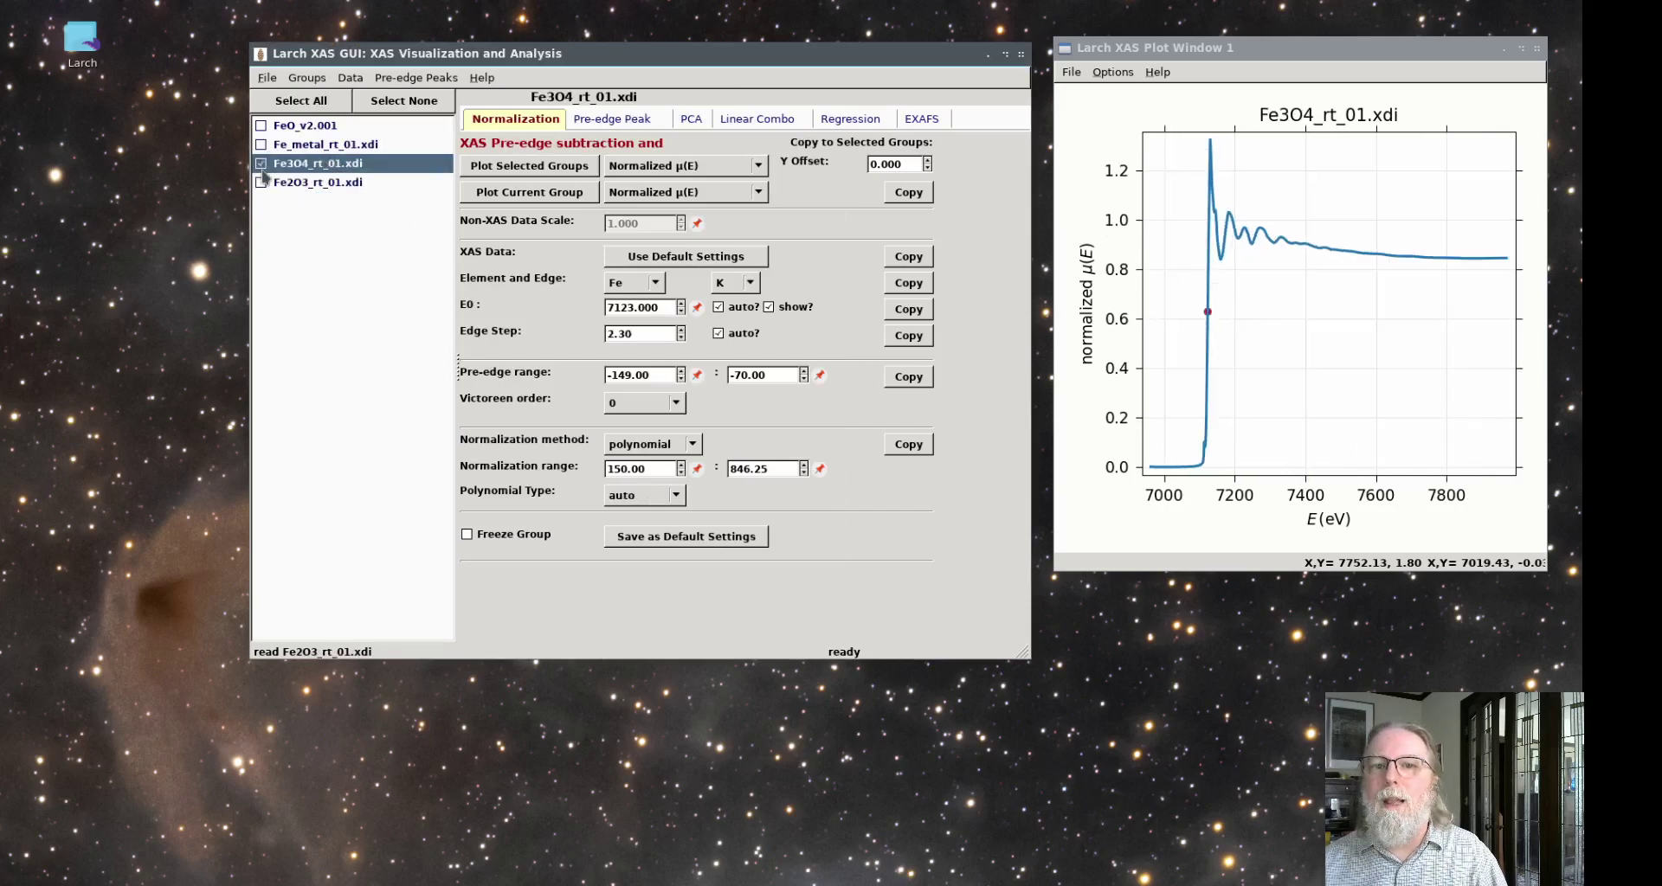
left_click(263, 183)
left_click(262, 145)
left_click(261, 126)
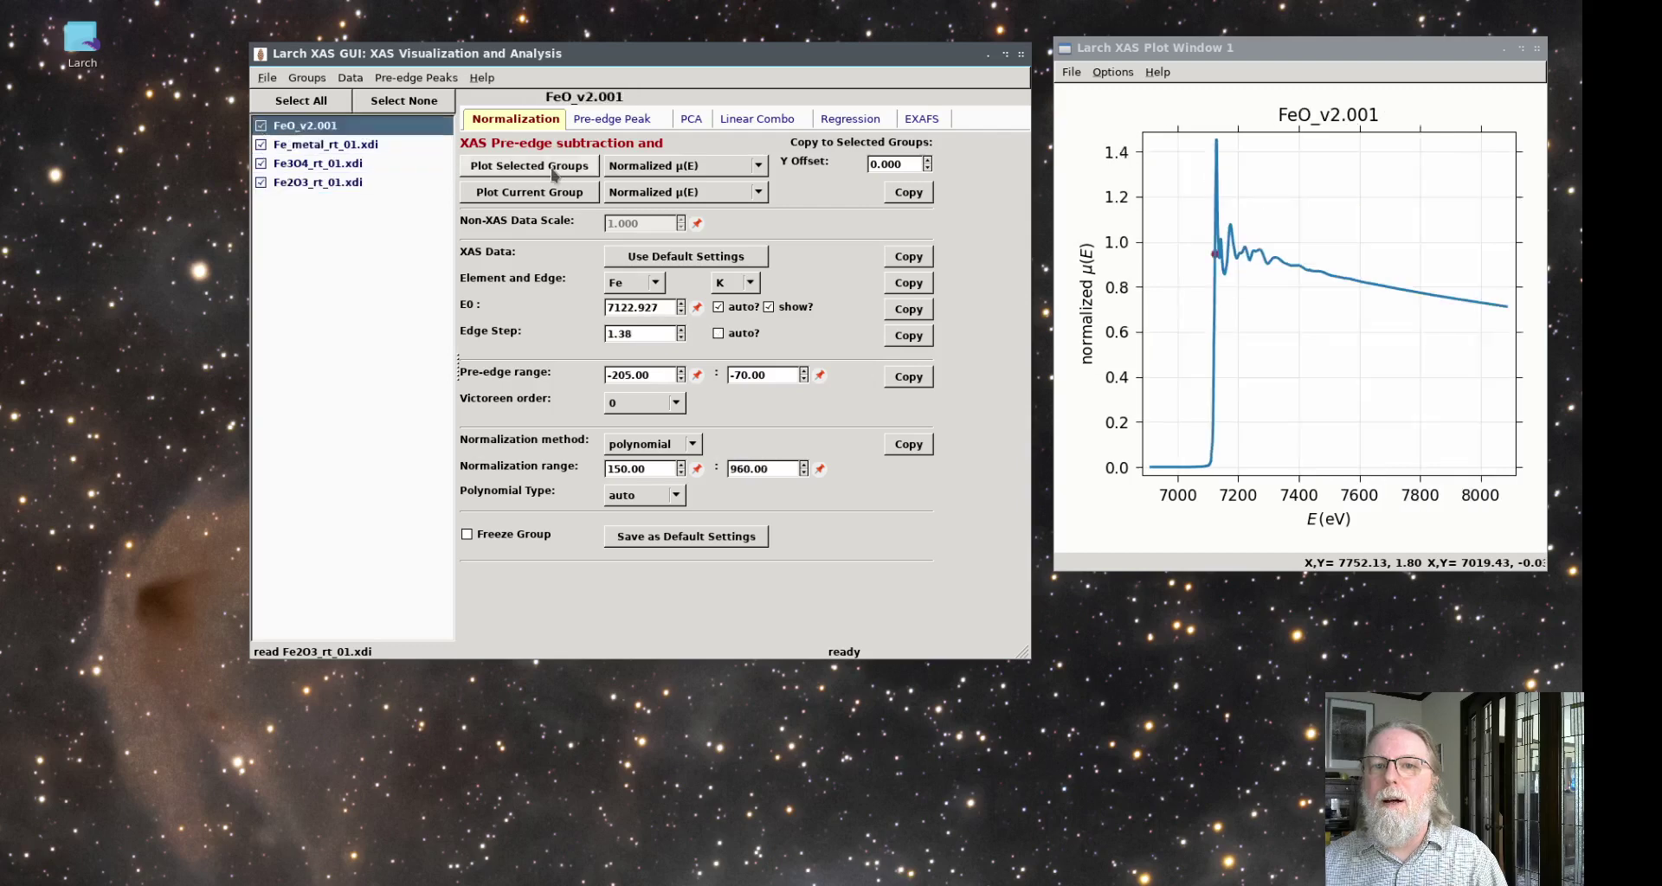
left_click(552, 170)
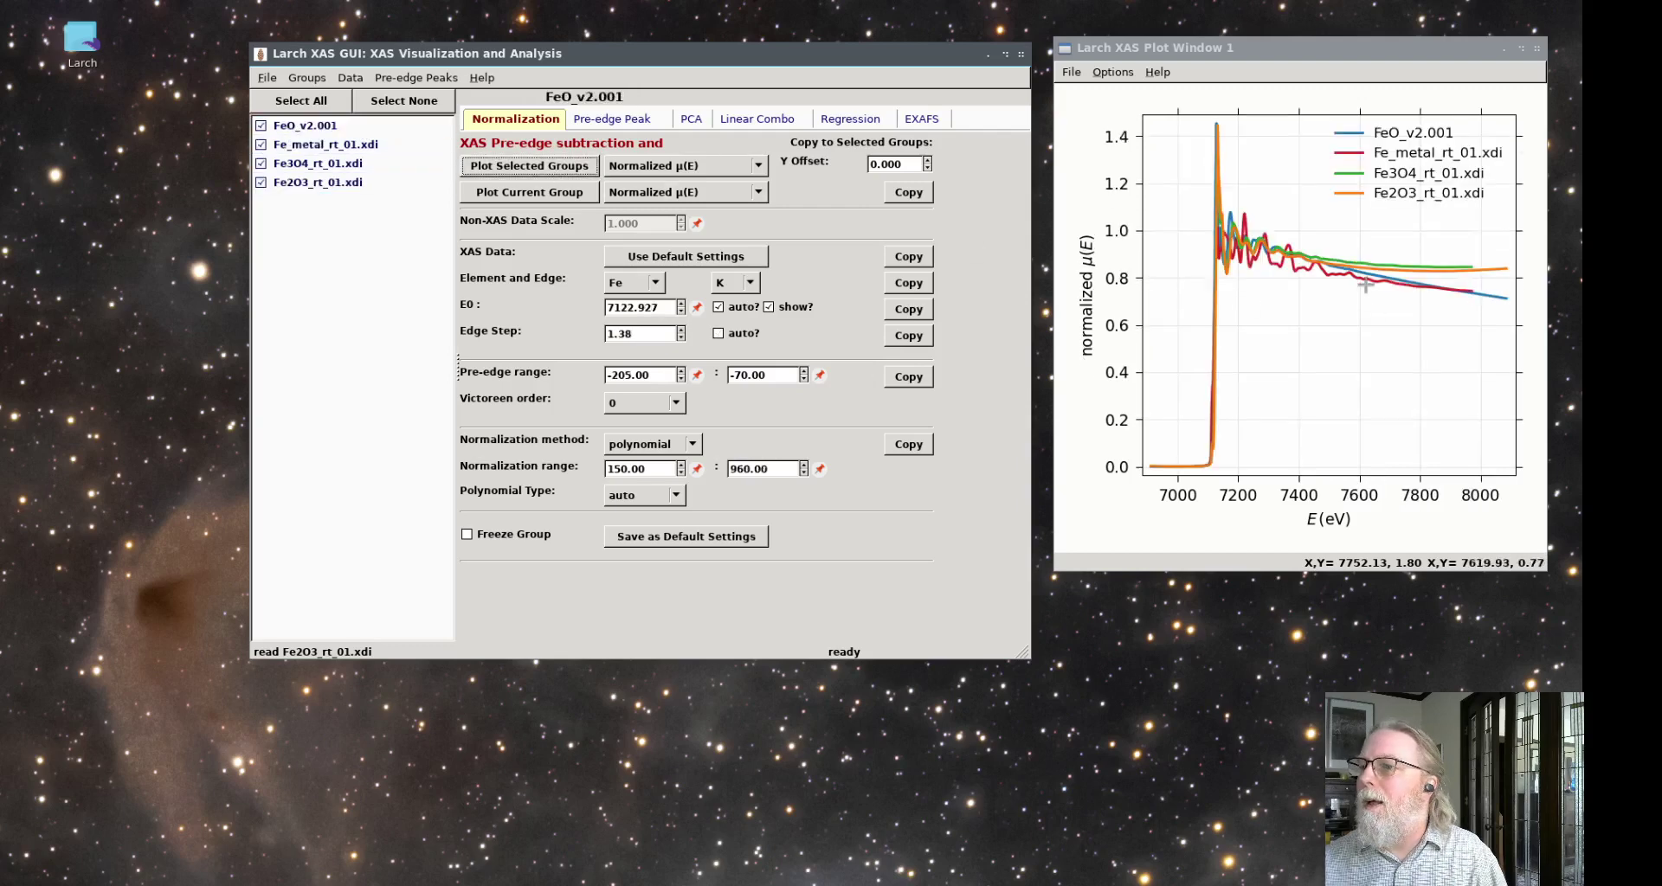
Zoom on the edge, zoom back out, then zoom in on the pre-edge baselines.
left_click_drag(1195, 474, 1300, 113)
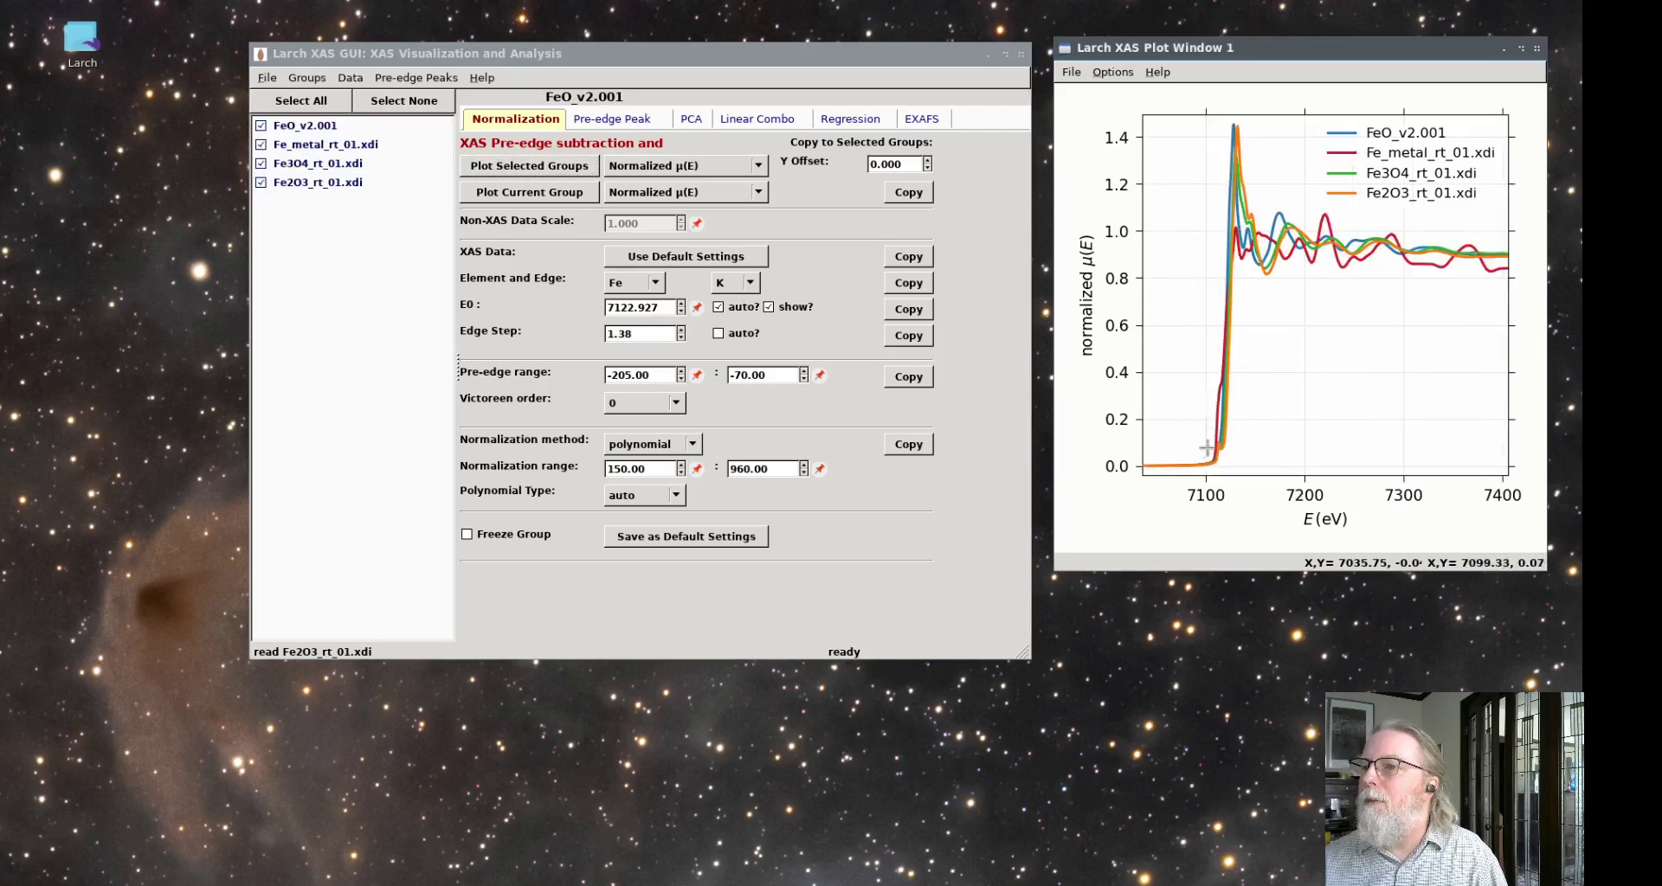
right_click(1359, 414)
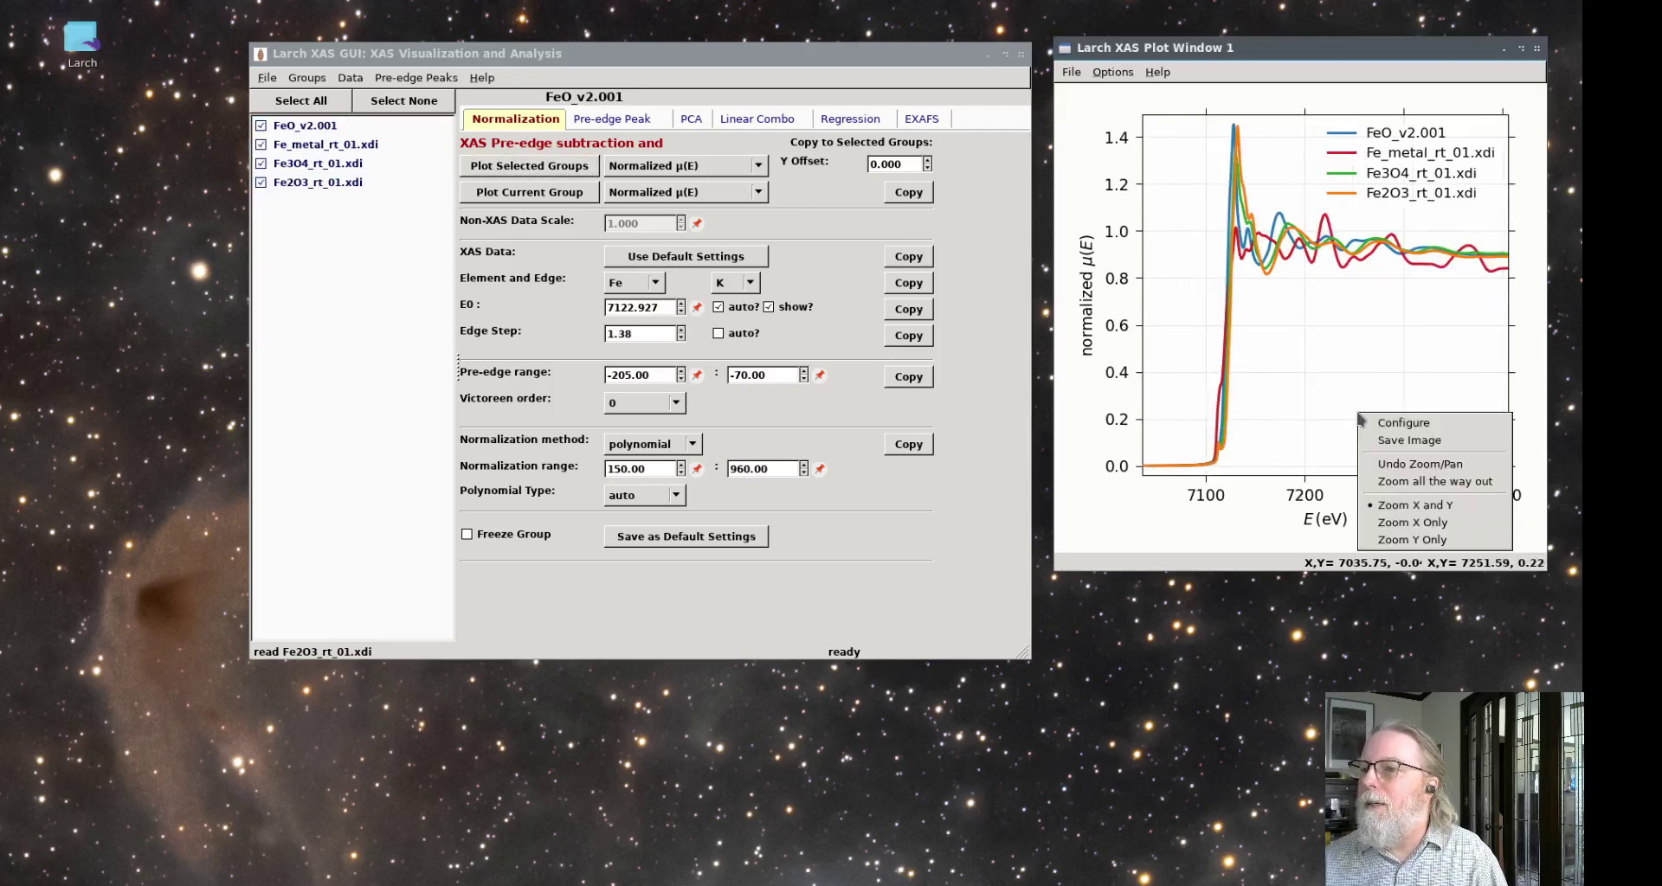
left_click(1402, 481)
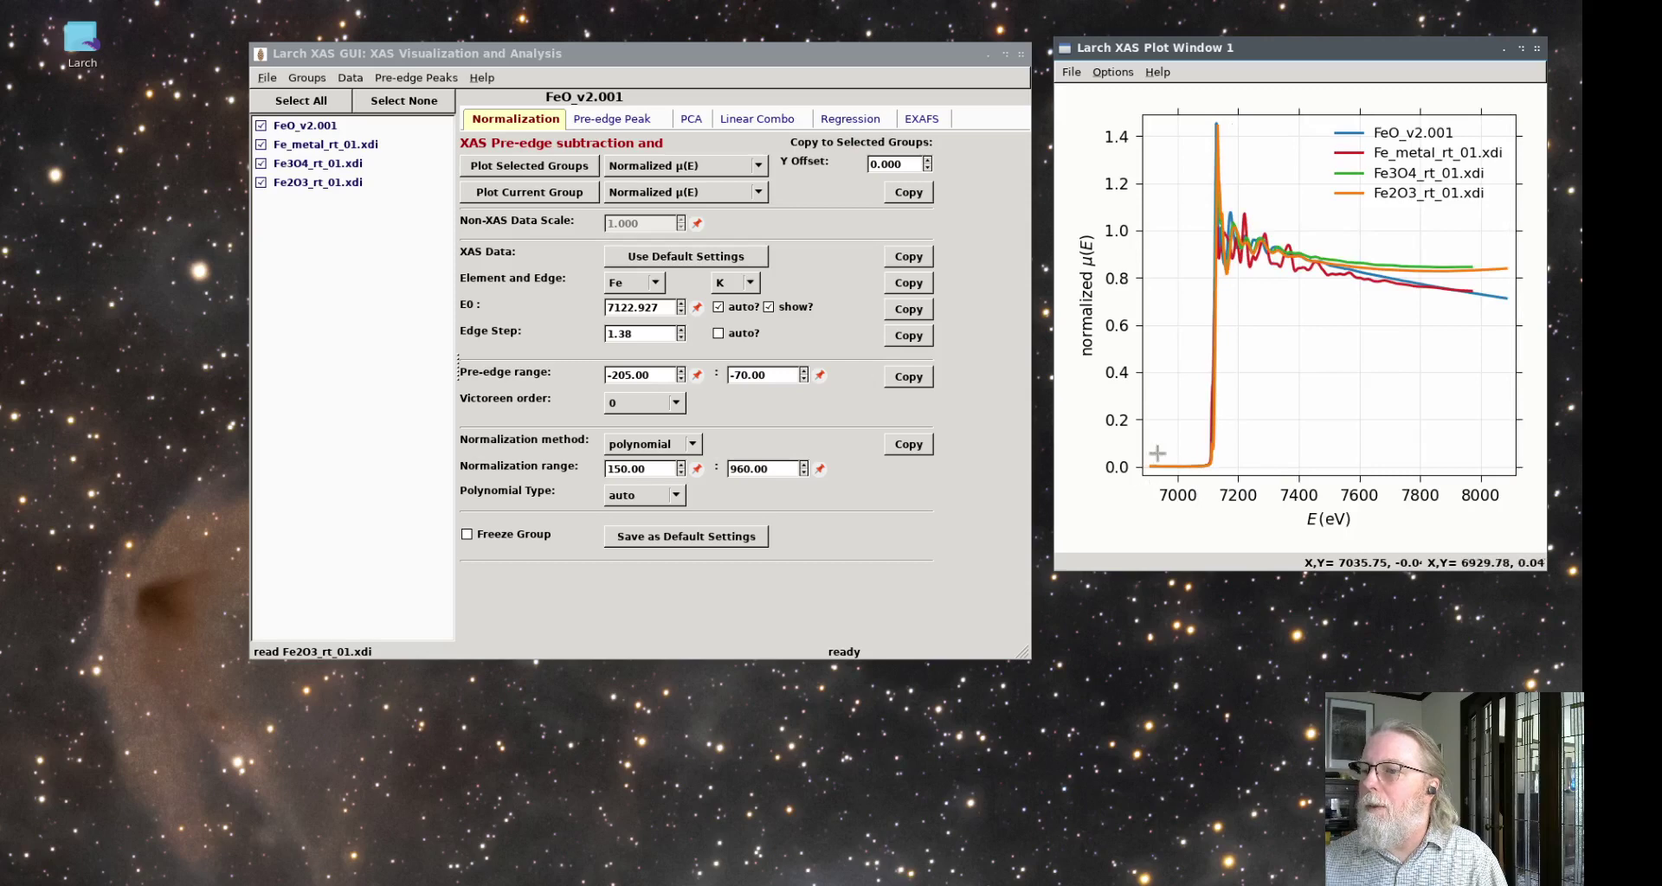
left_click_drag(1148, 447, 1283, 477)
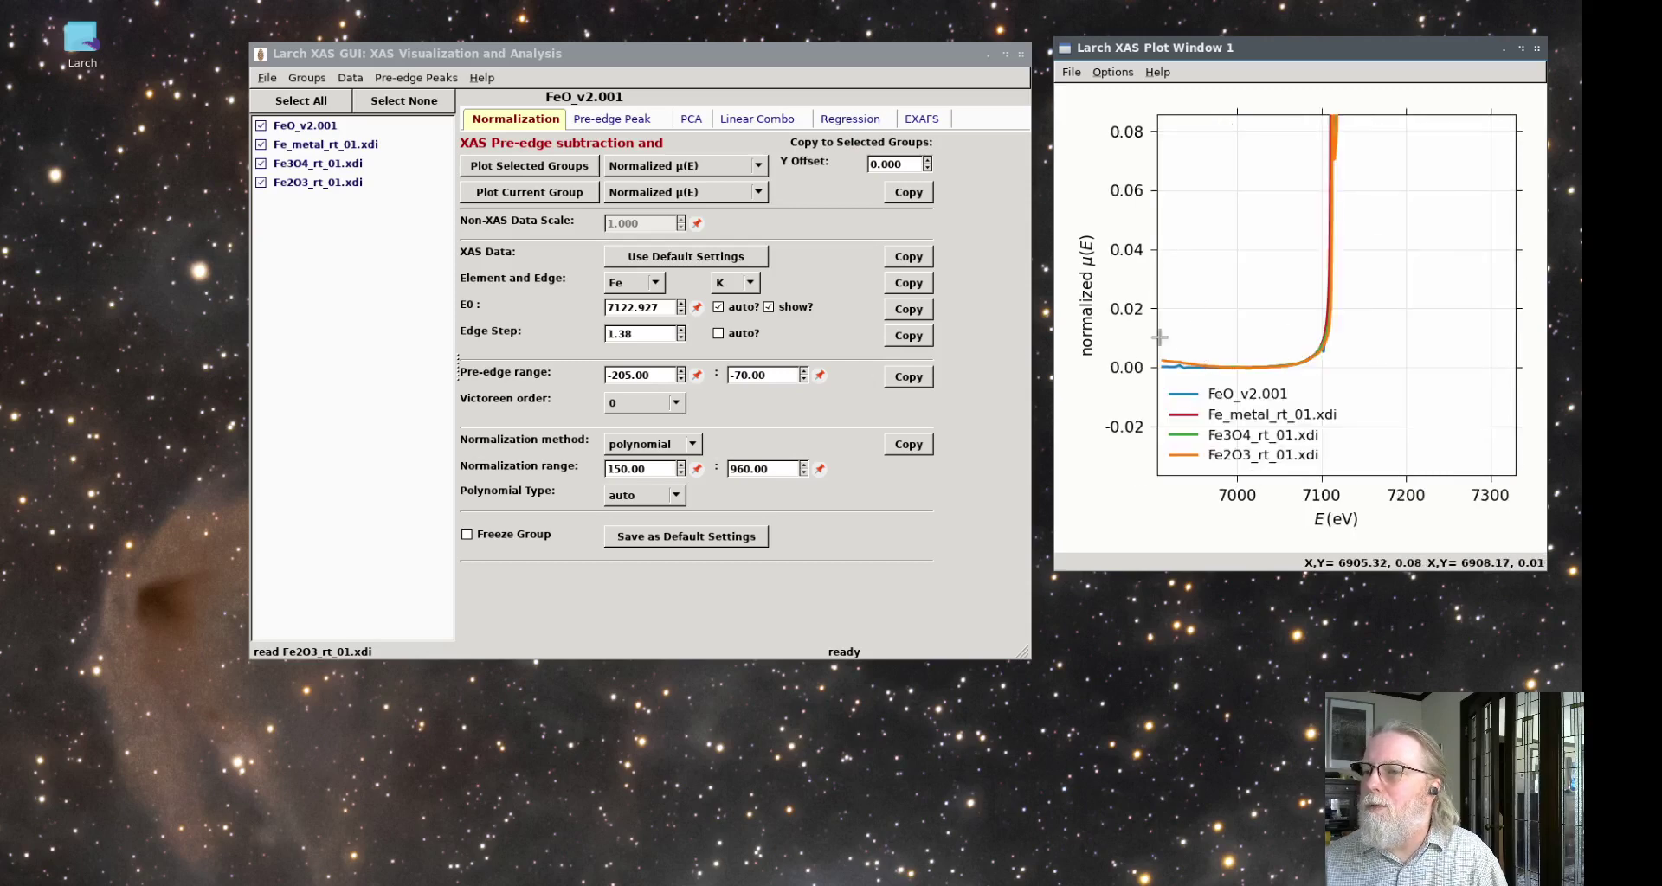
Compare the pre-edge and normalization parameters across the four iron groups.
left_click(320, 183)
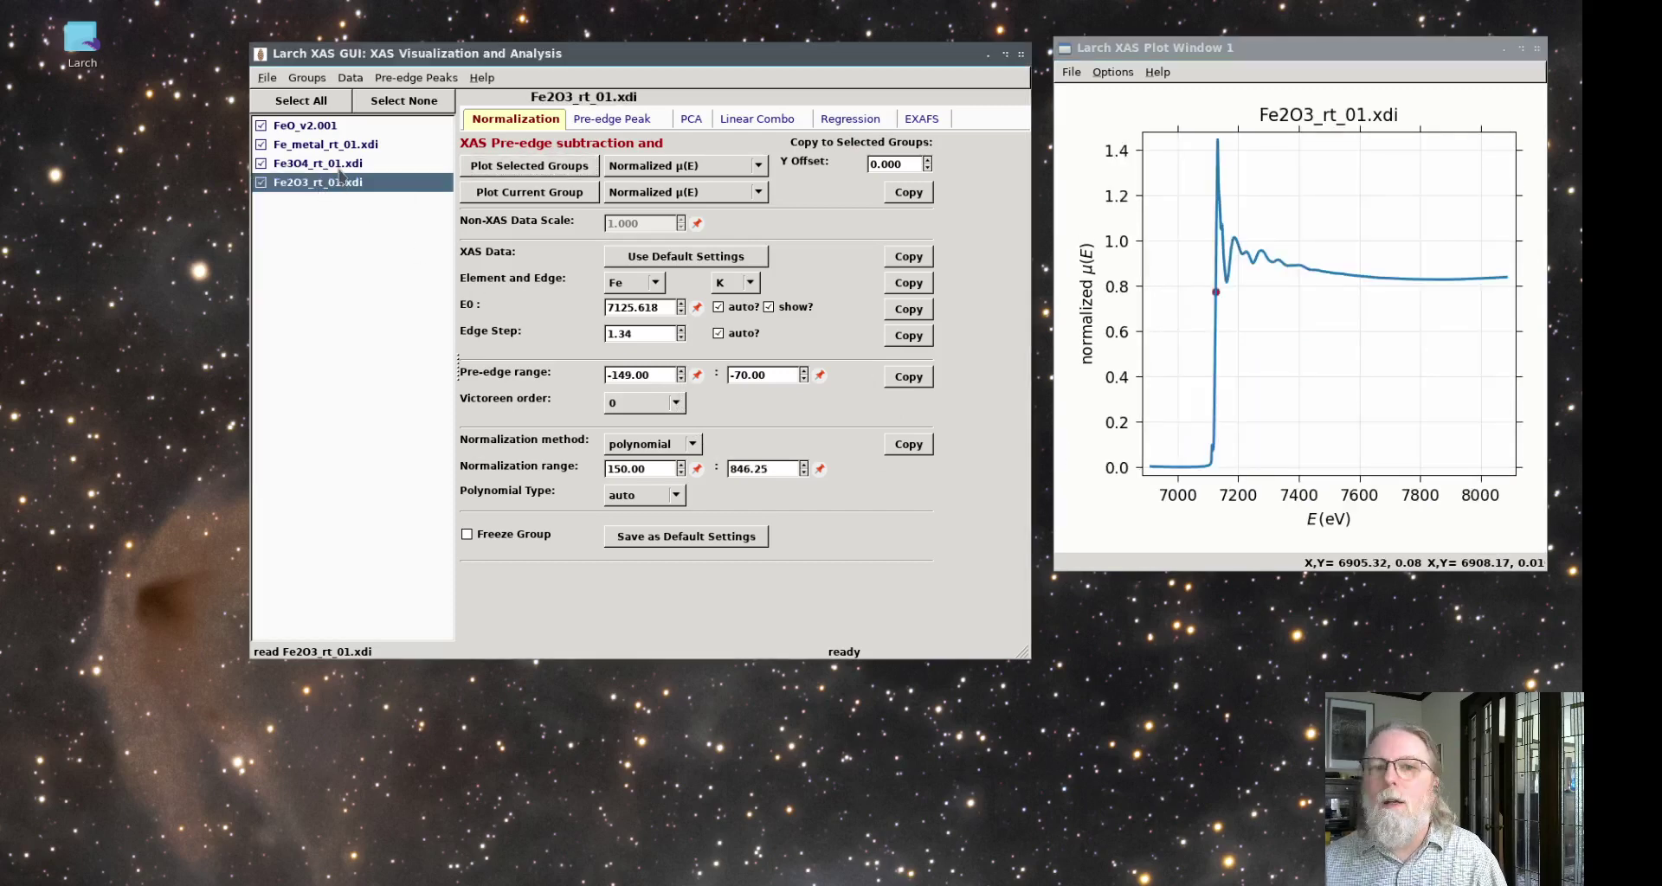
left_click(341, 164)
left_click(335, 146)
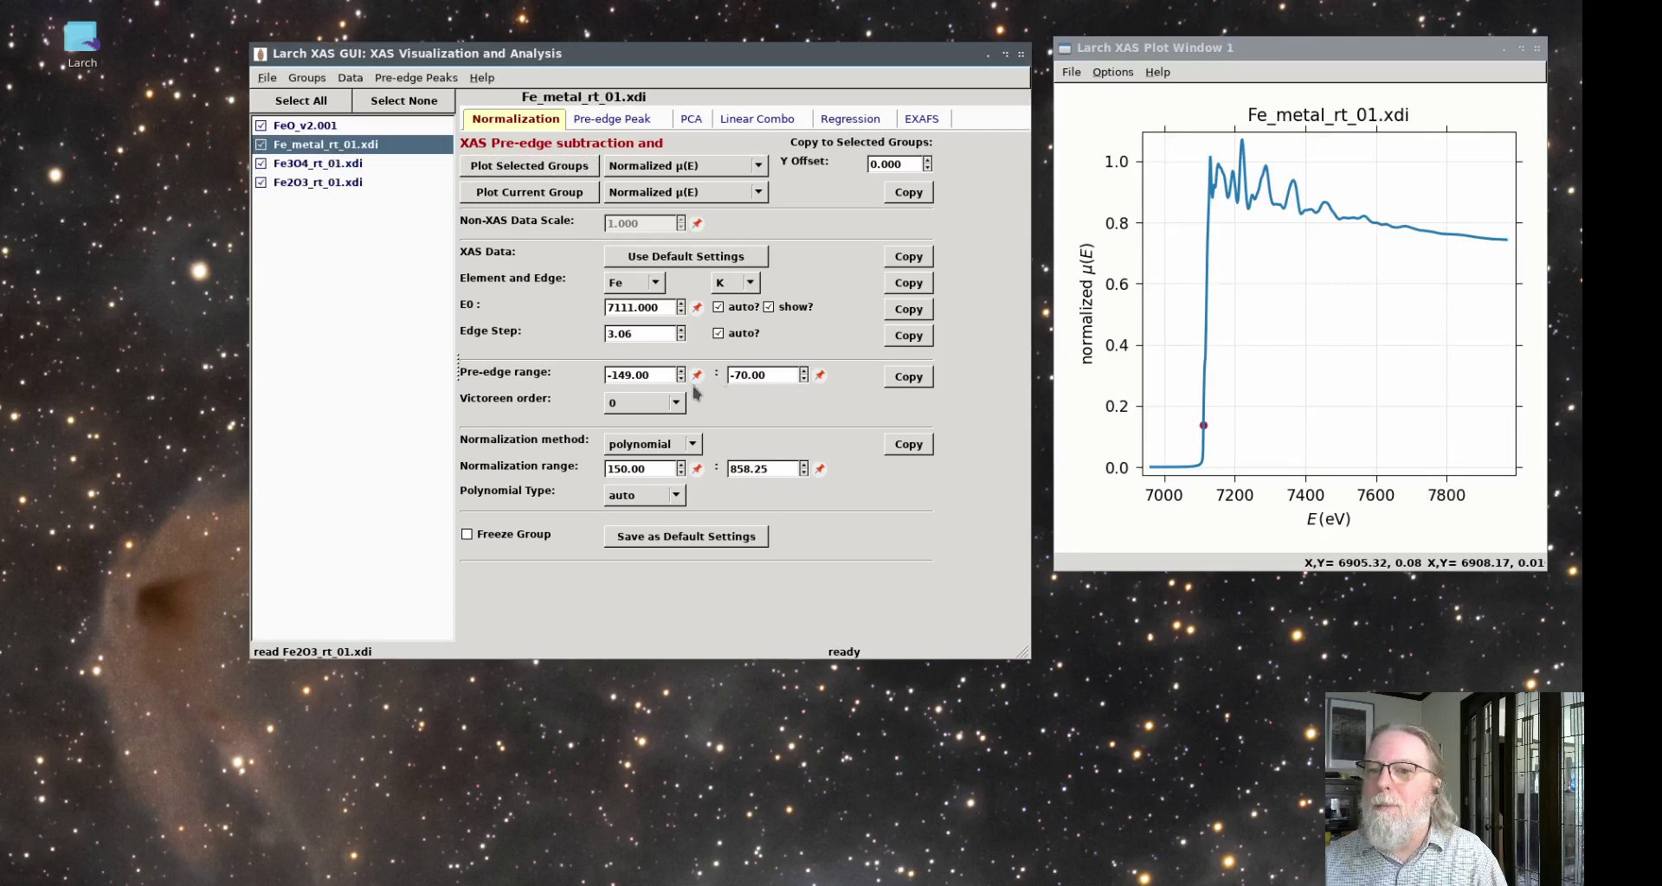
left_click(664, 376)
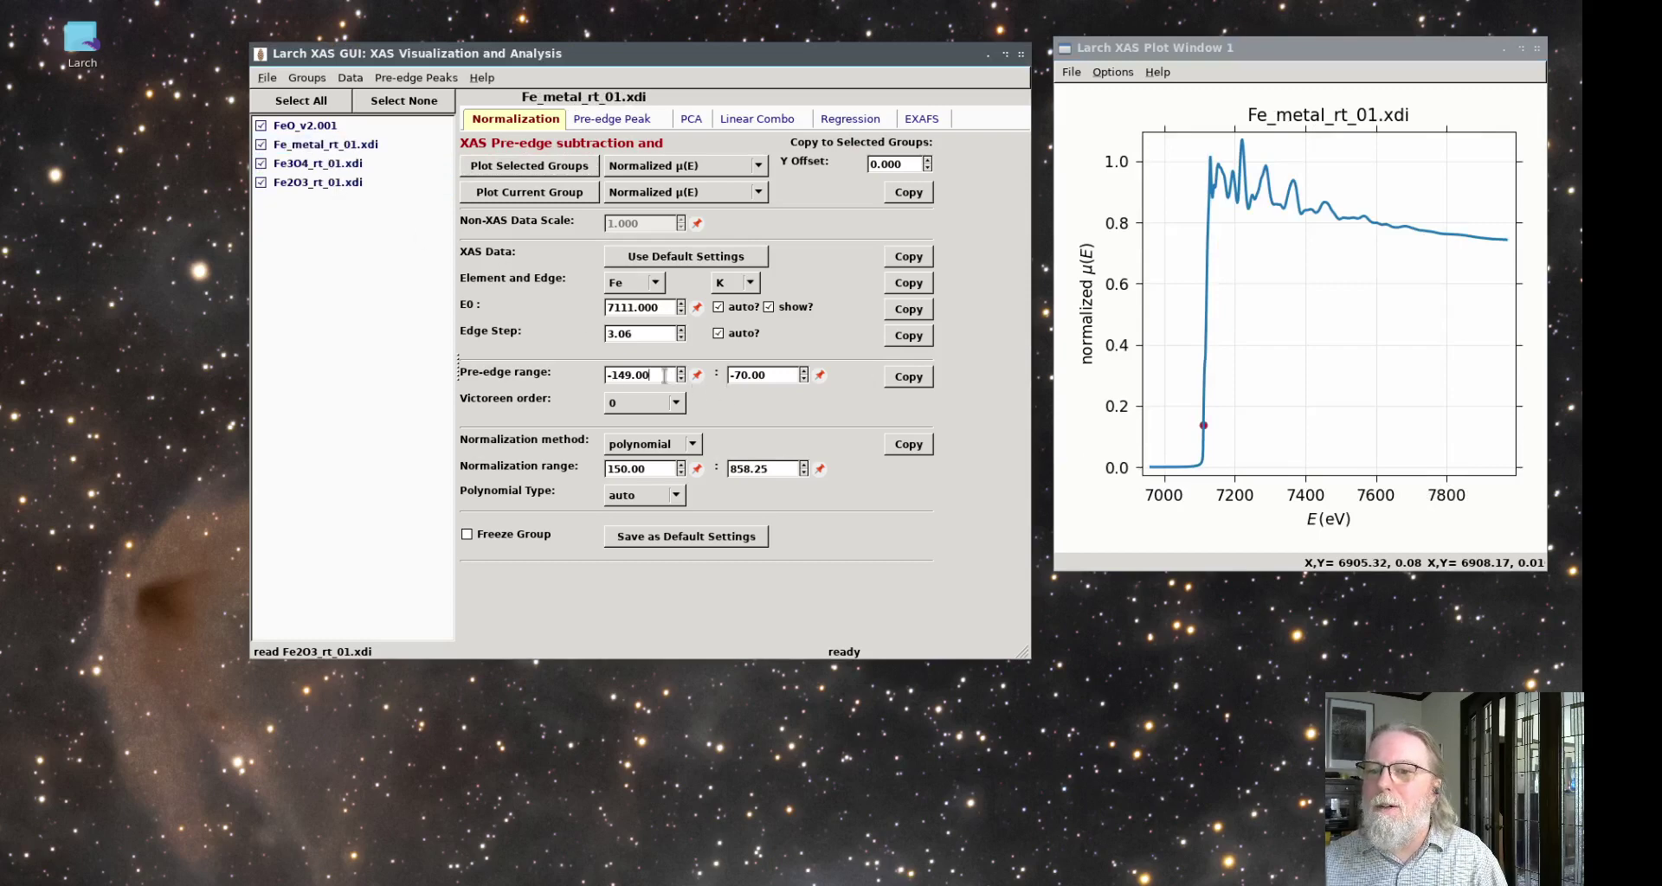
left_click(320, 163)
left_click(318, 181)
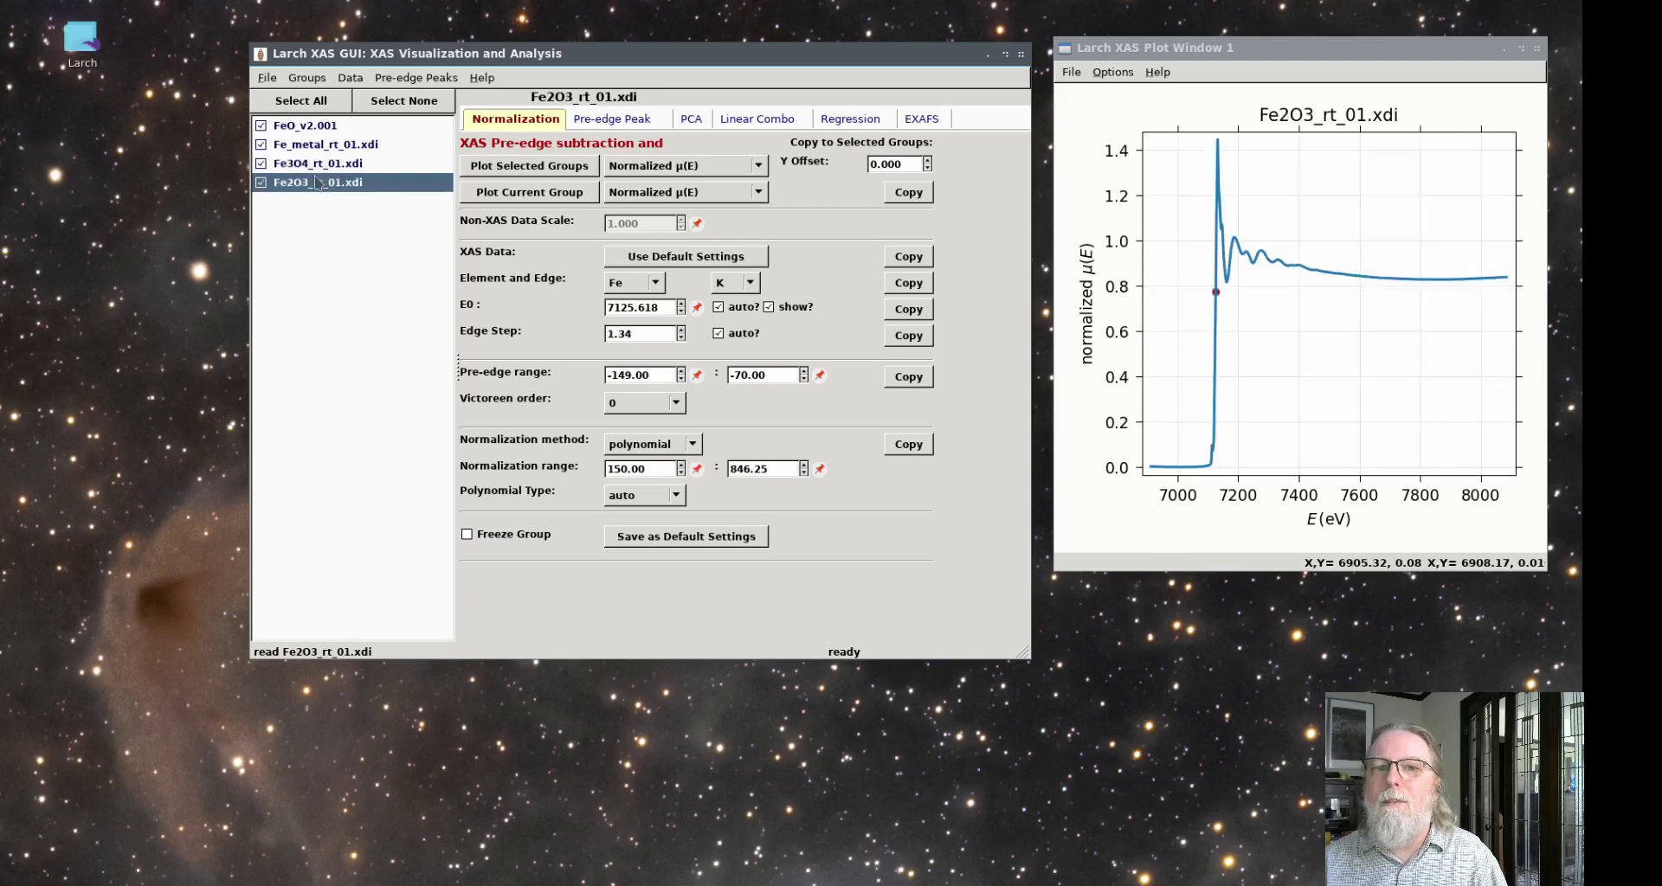
left_click(323, 164)
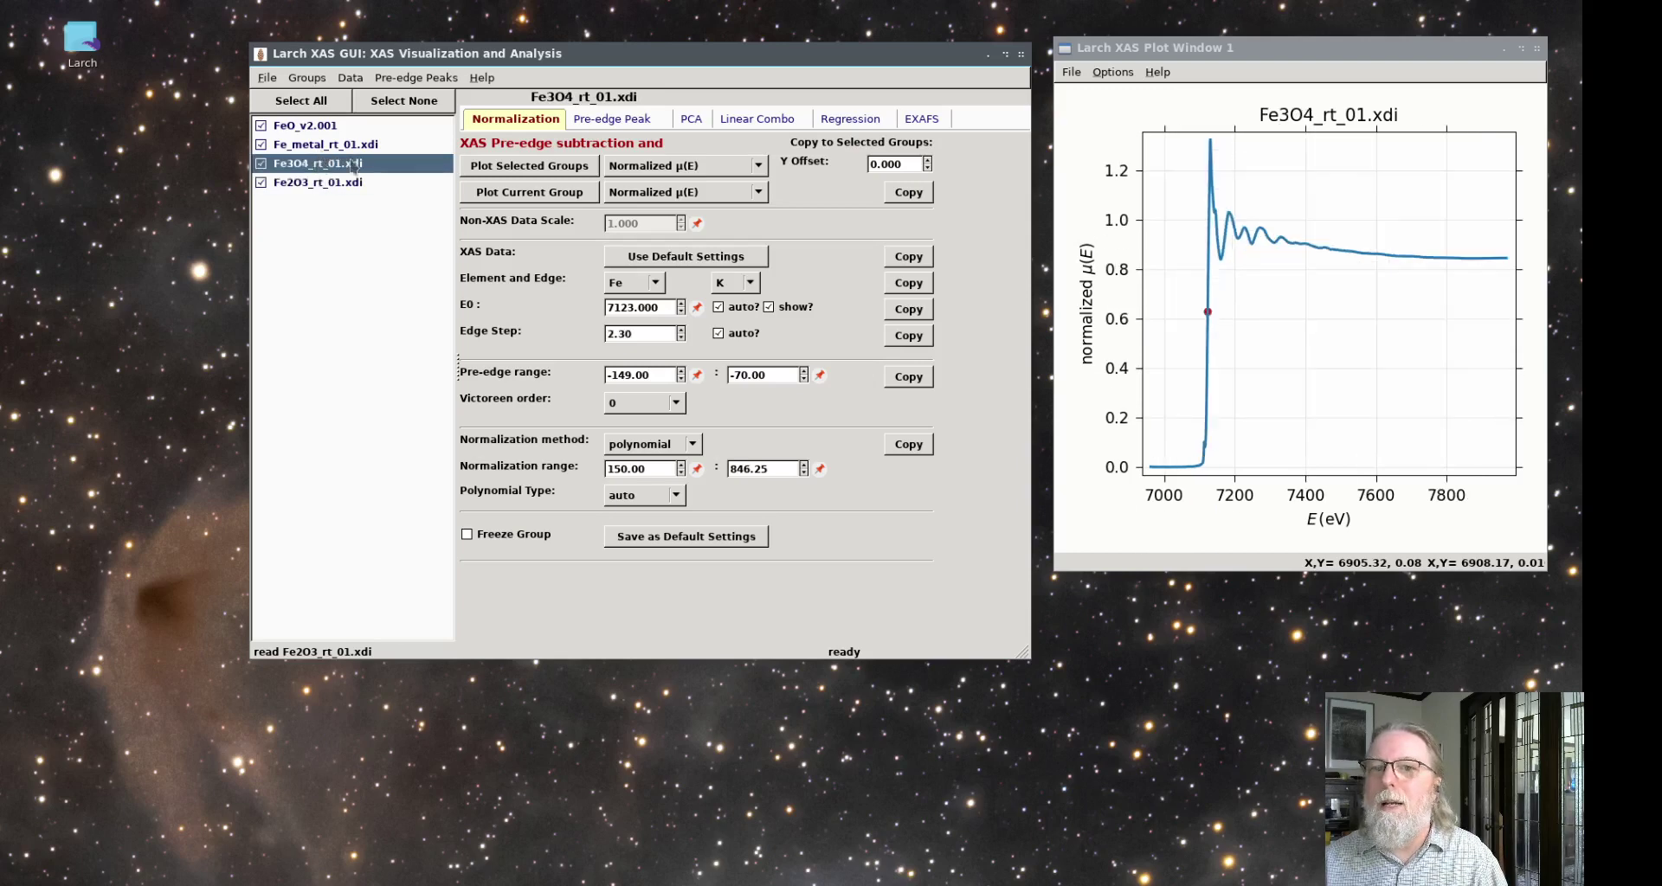
left_click(335, 145)
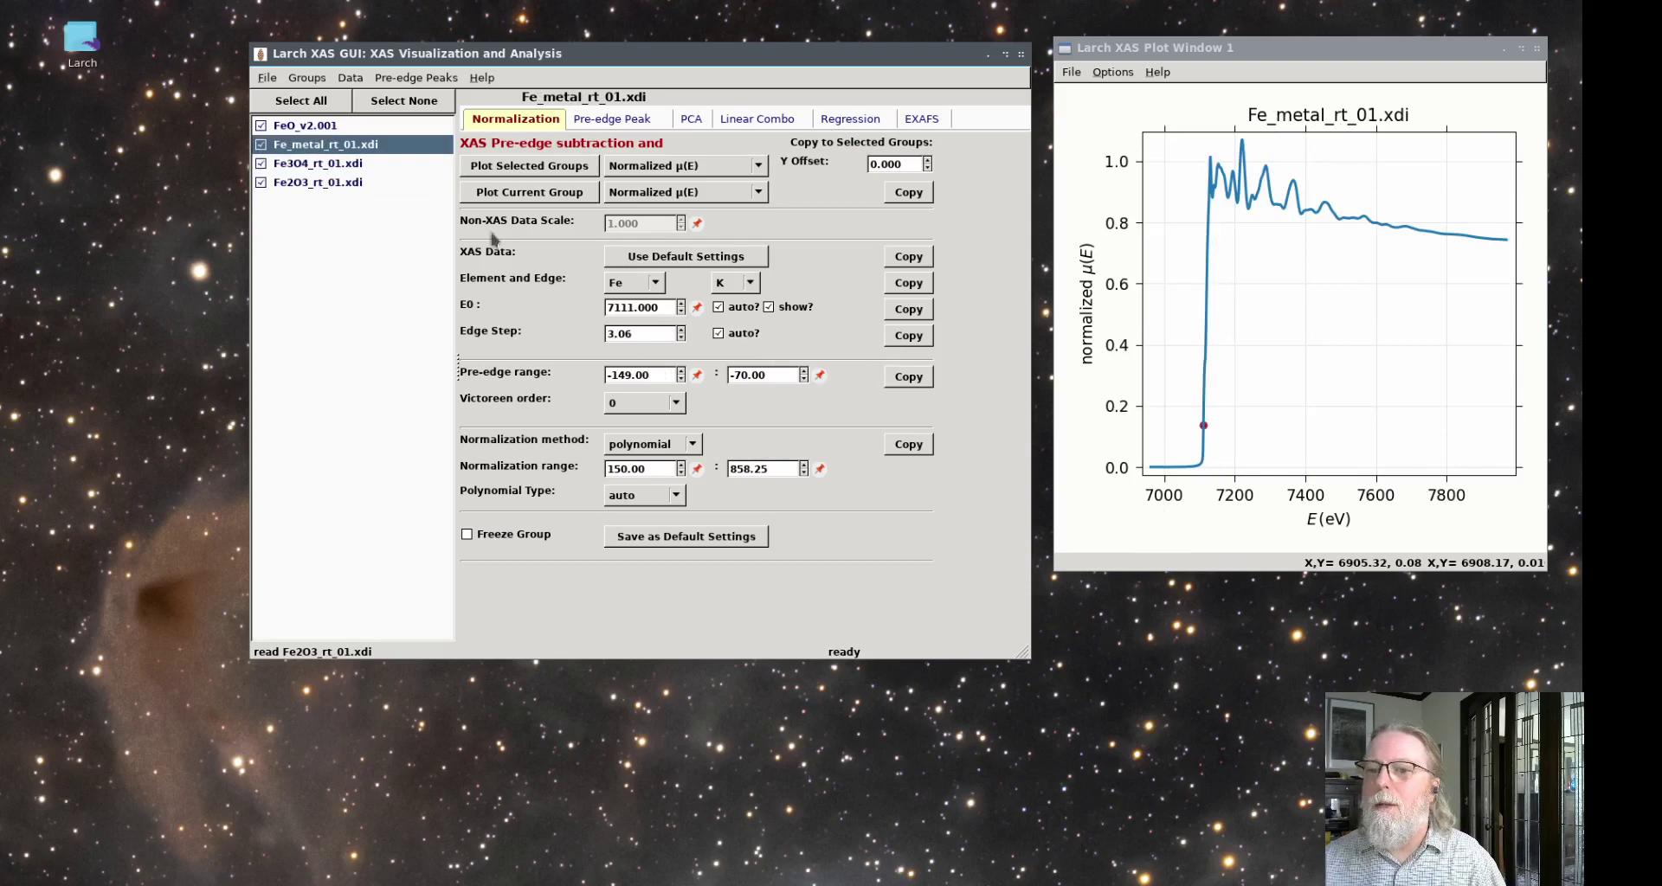
Select all groups and copy the pre-edge range and normalization settings to them.
left_click(301, 100)
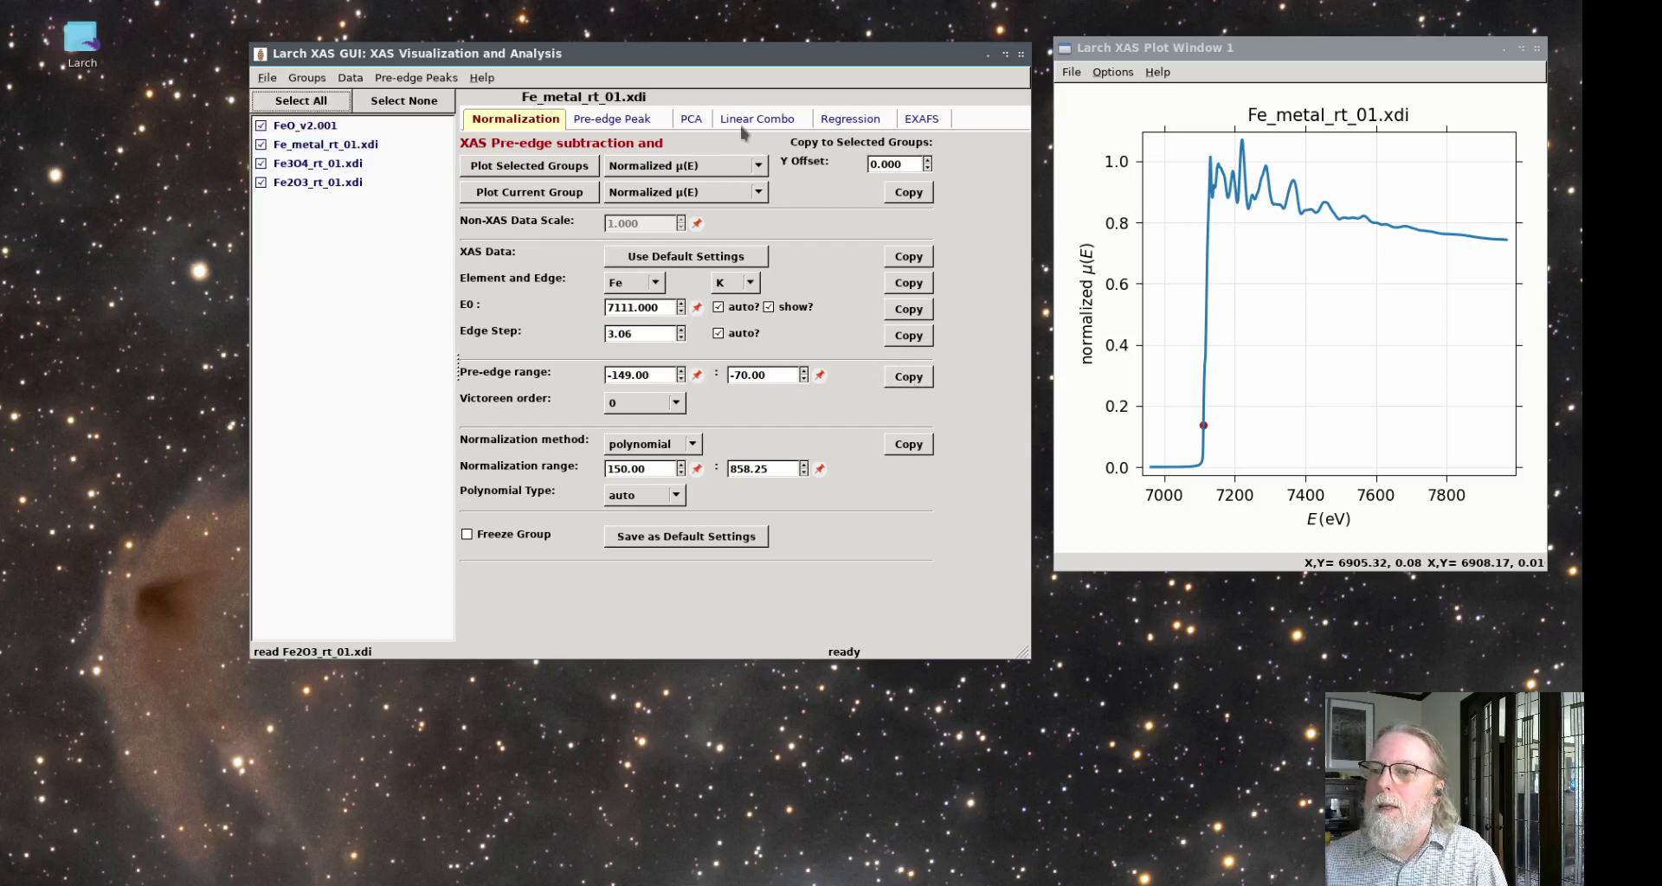
left_click(908, 377)
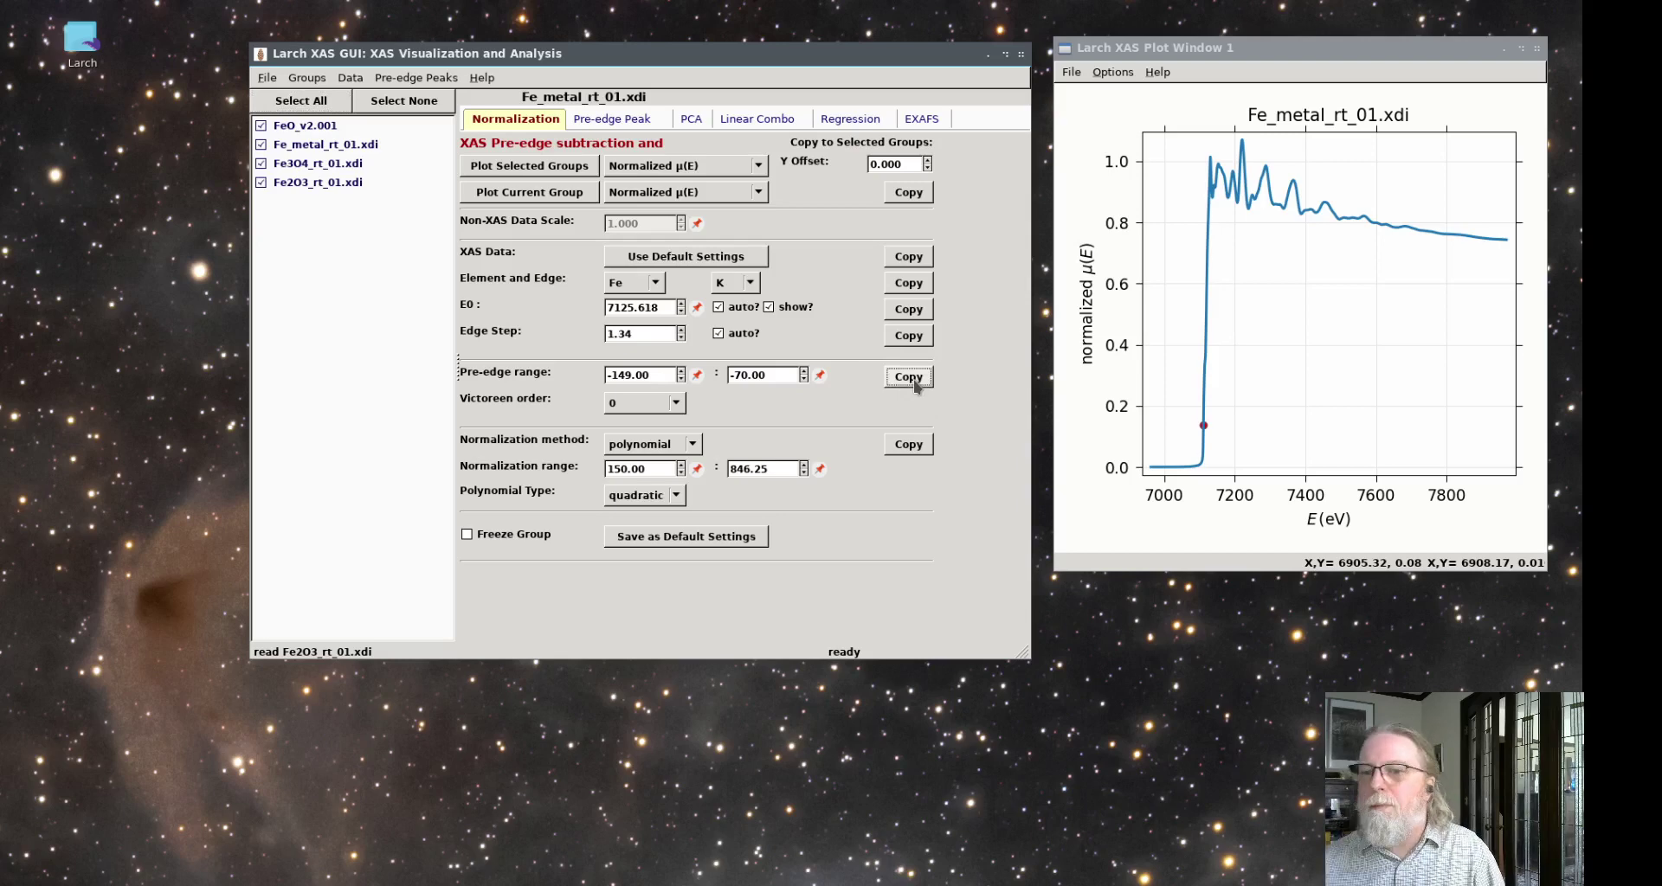
left_click(304, 127)
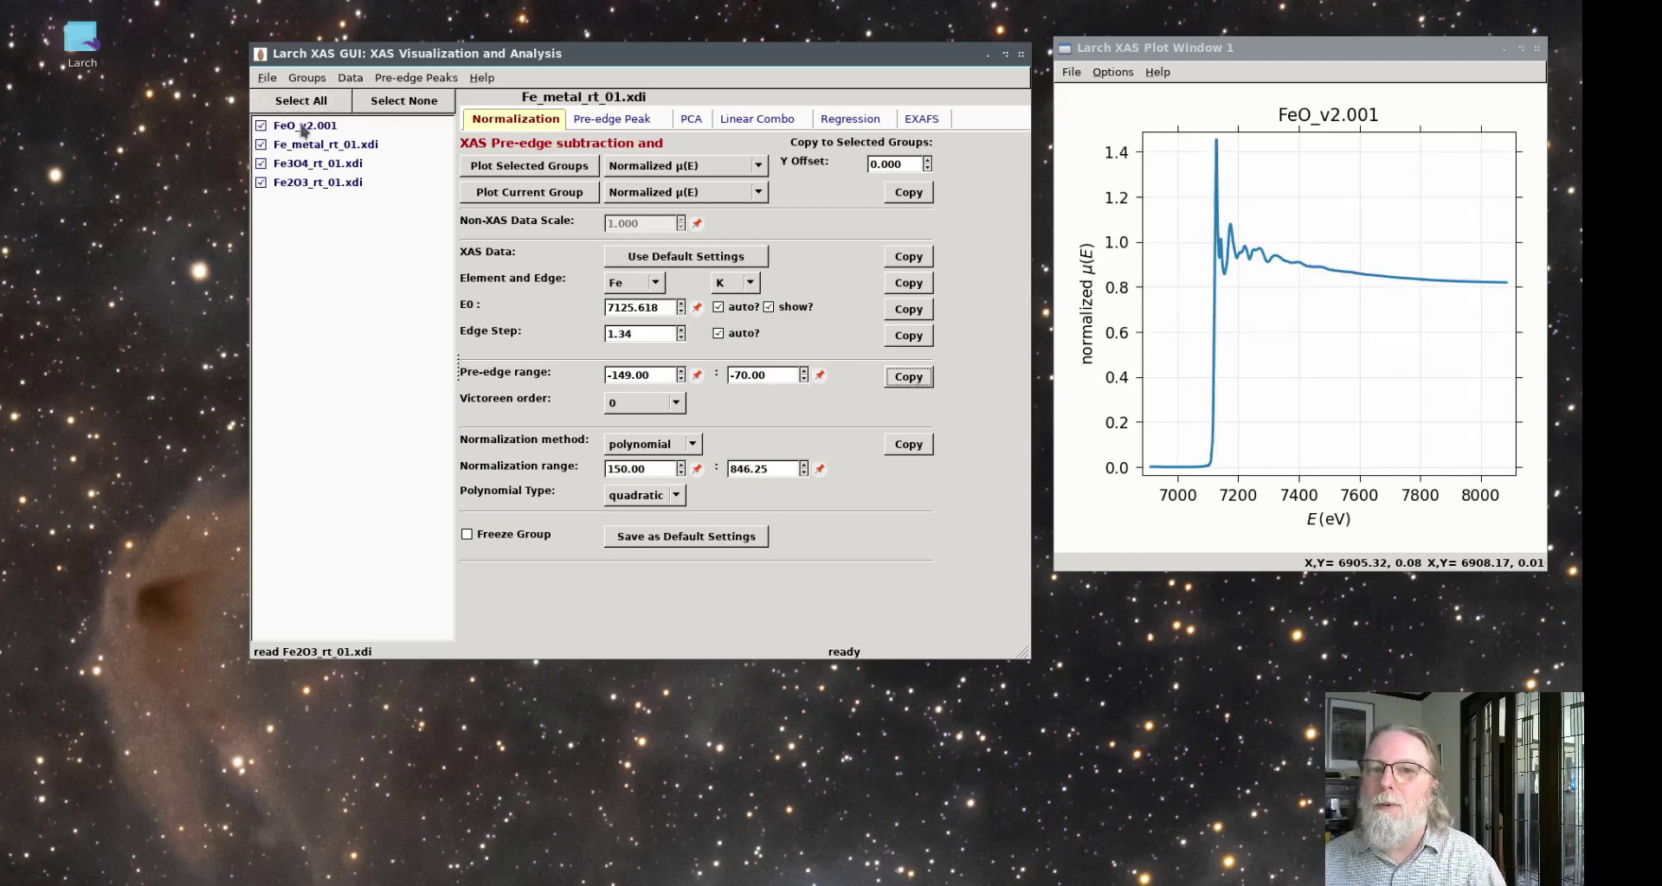
left_click(304, 144)
left_click(304, 163)
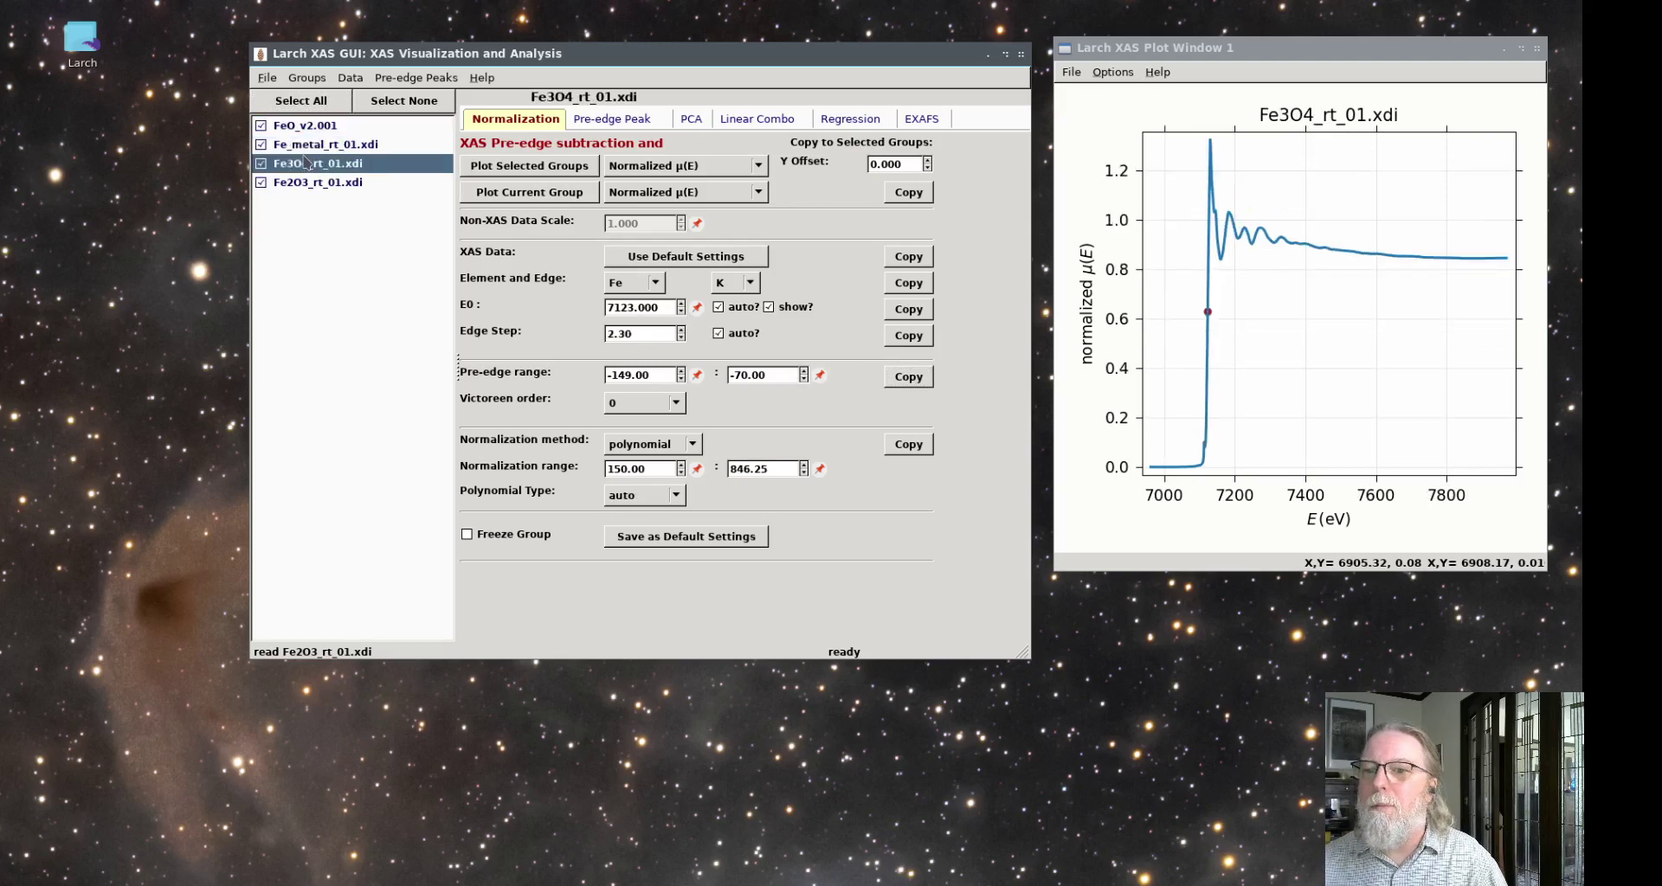
left_click(311, 183)
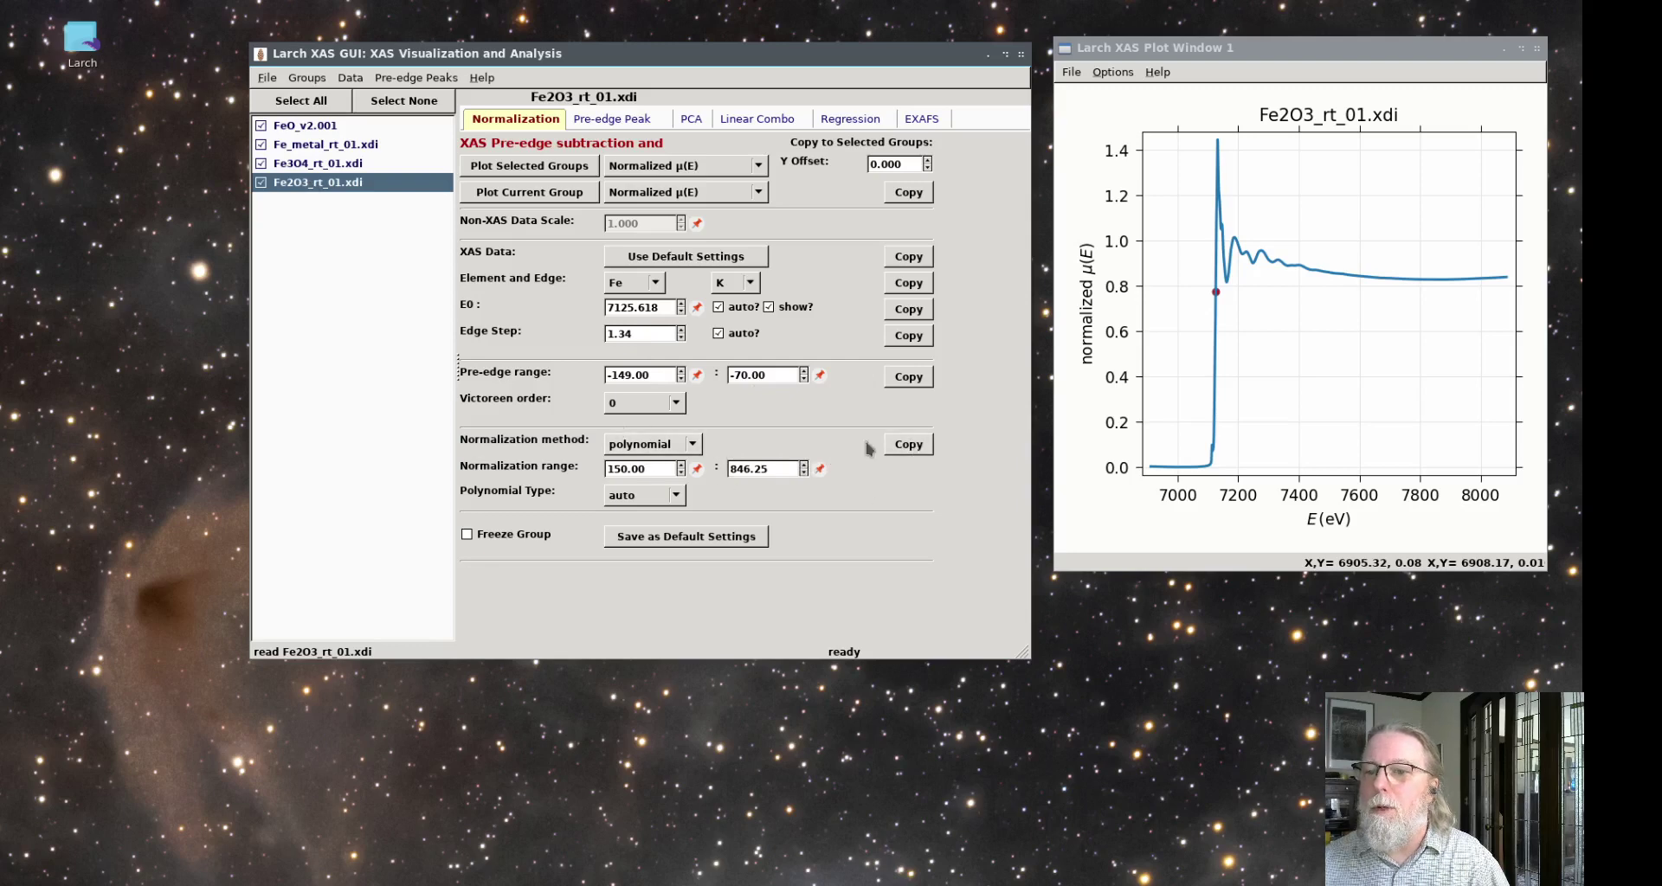
left_click(910, 446)
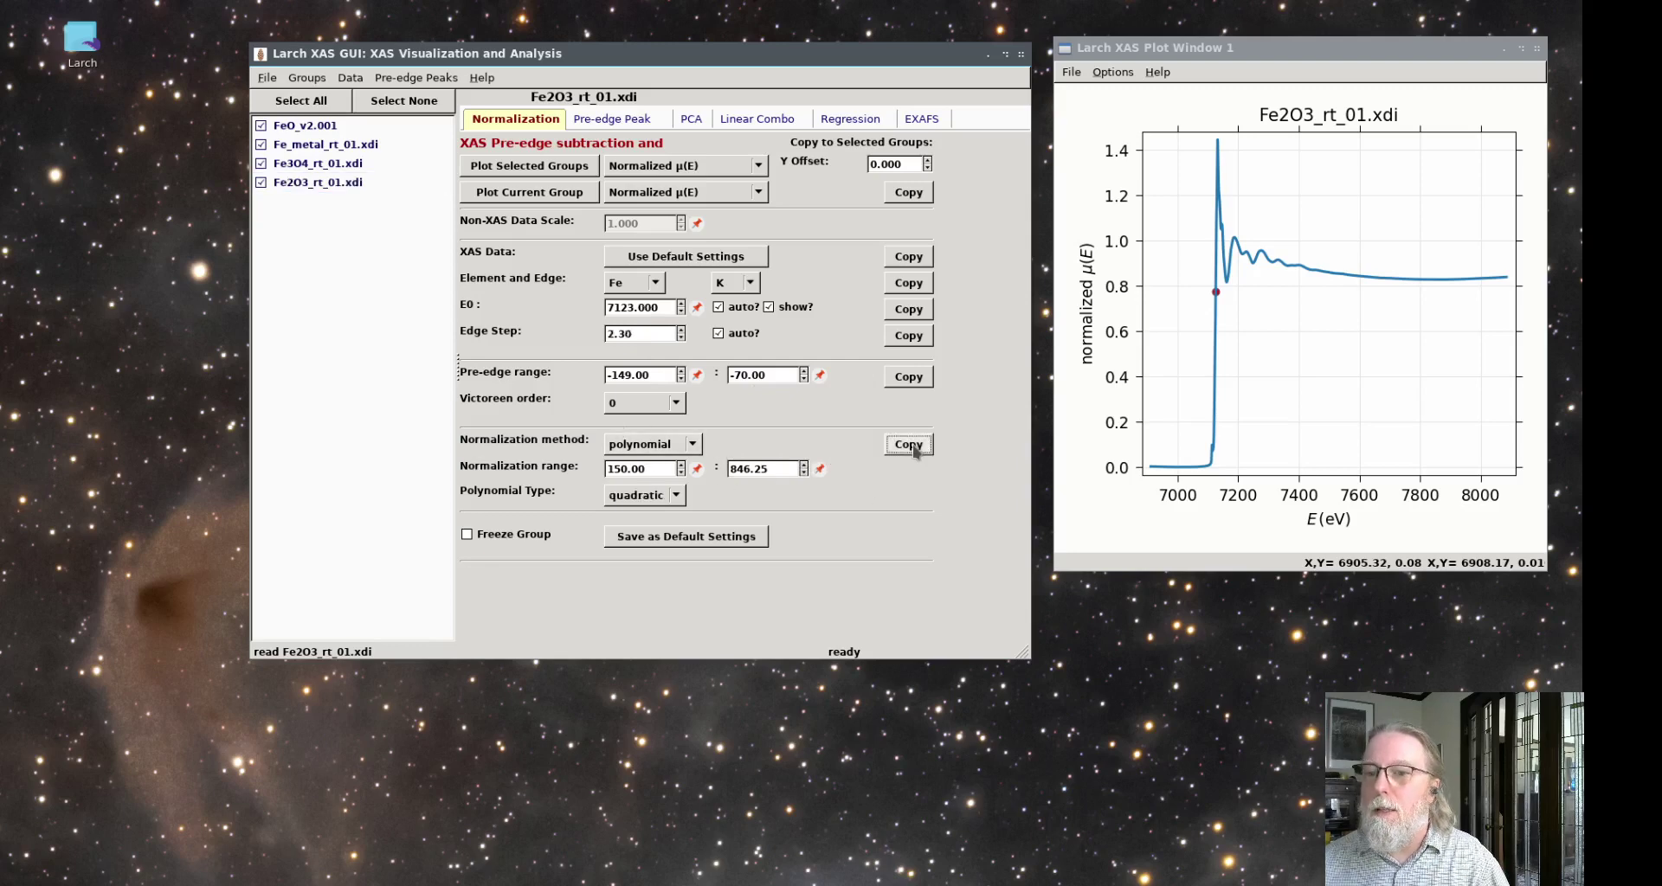
Overlay the four Fe spectra and set Fe_metal's normalization range start to 499.06.
left_click(551, 171)
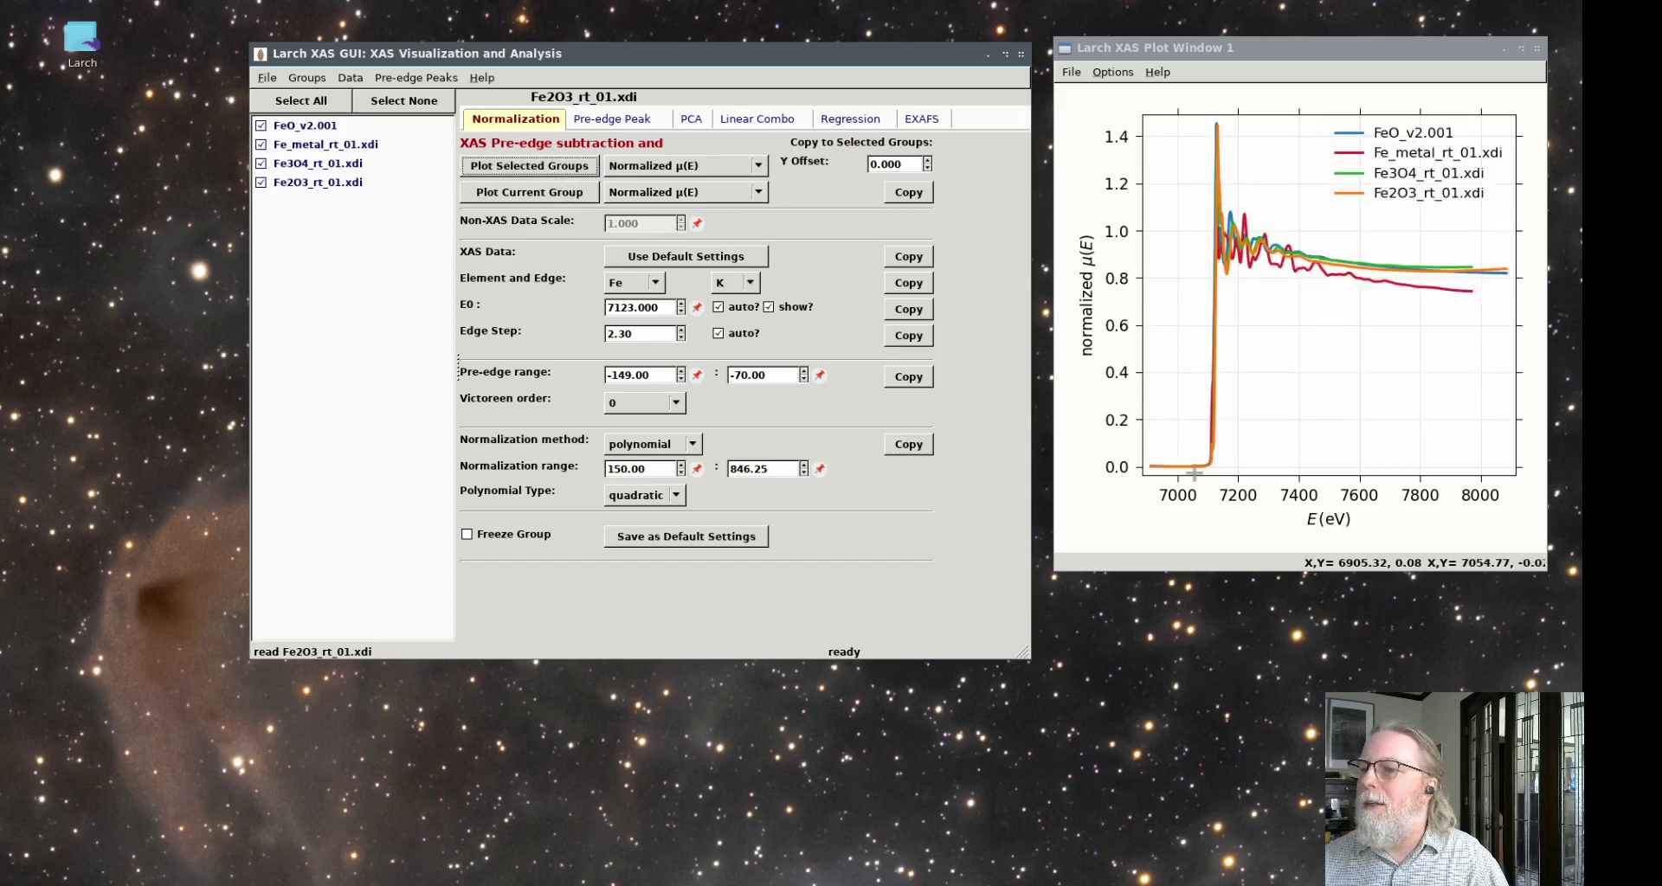
left_click_drag(1194, 470, 1334, 115)
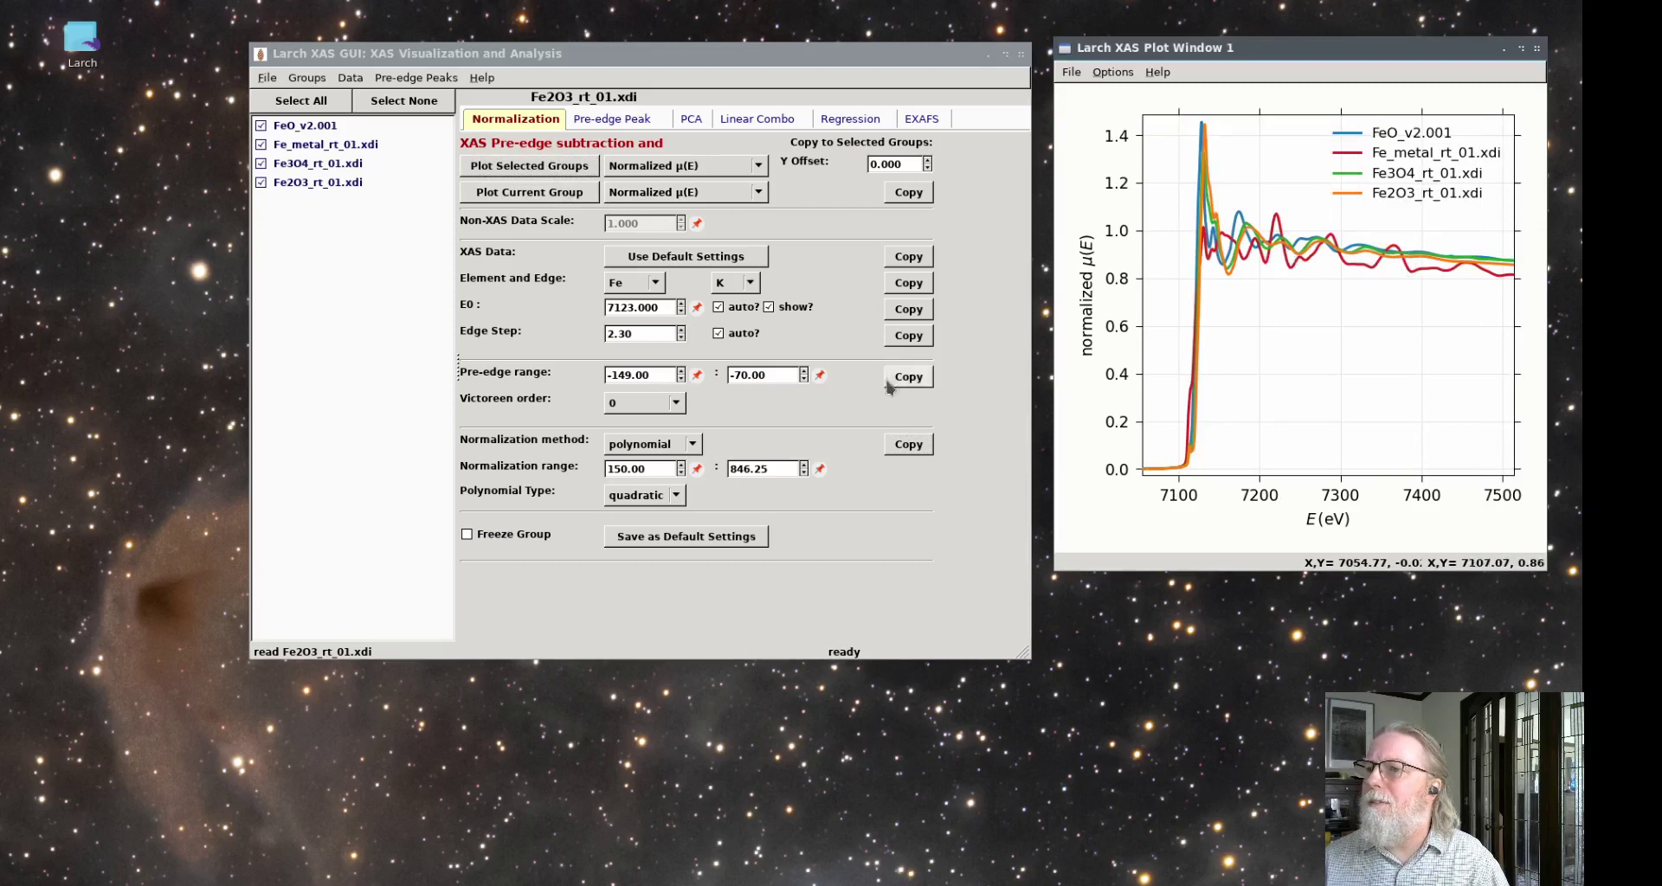
left_click(351, 146)
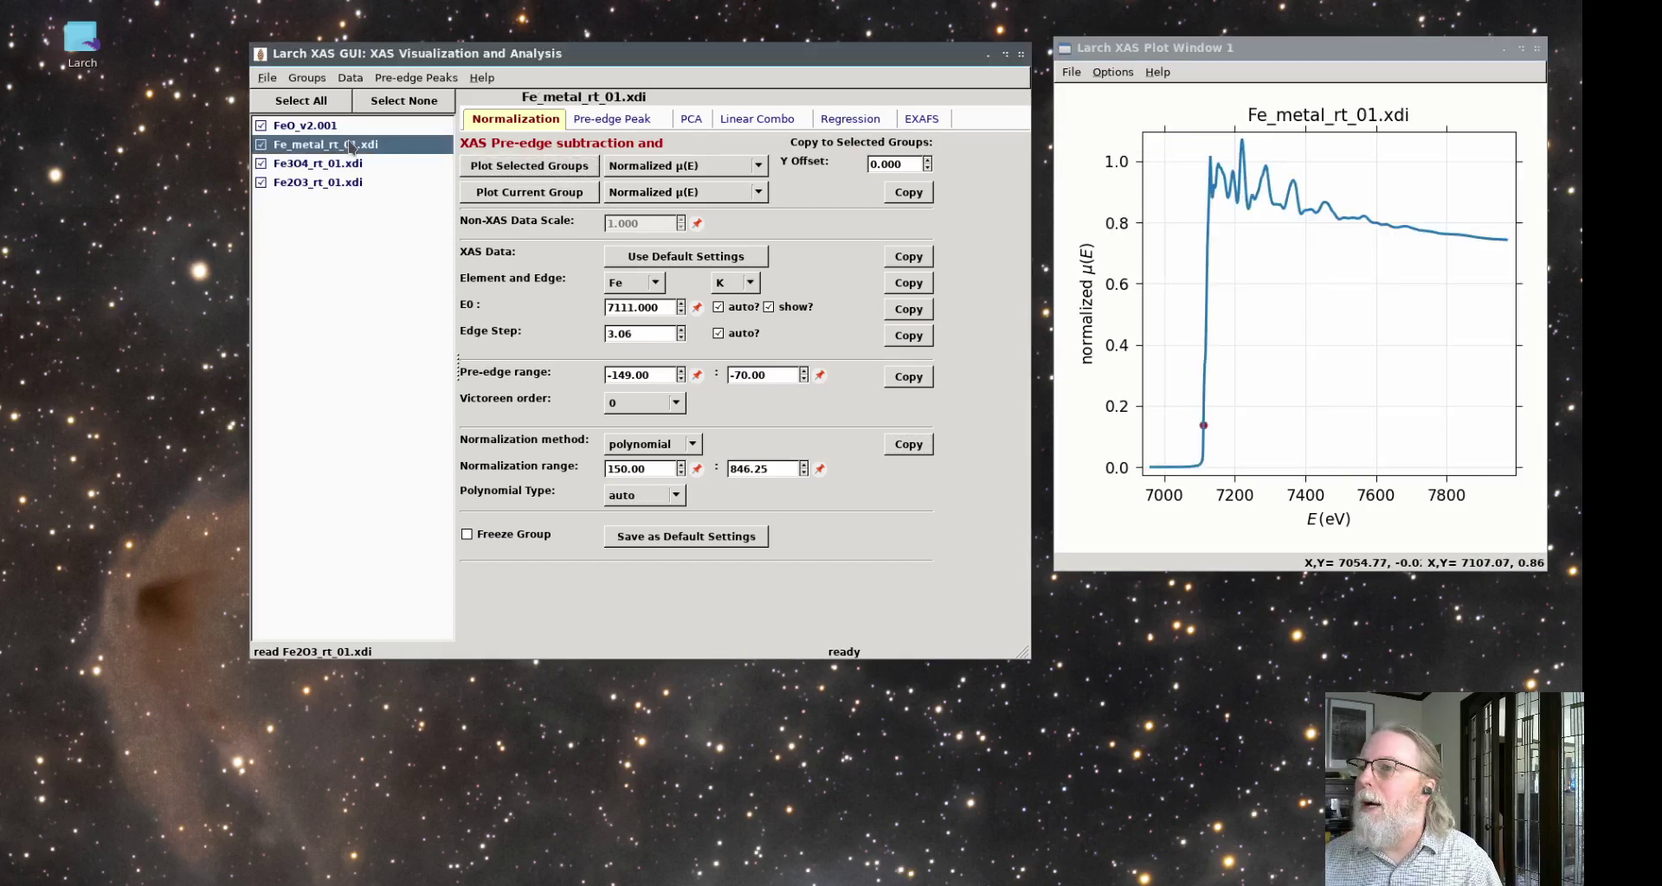
left_click(1379, 223)
left_click(697, 468)
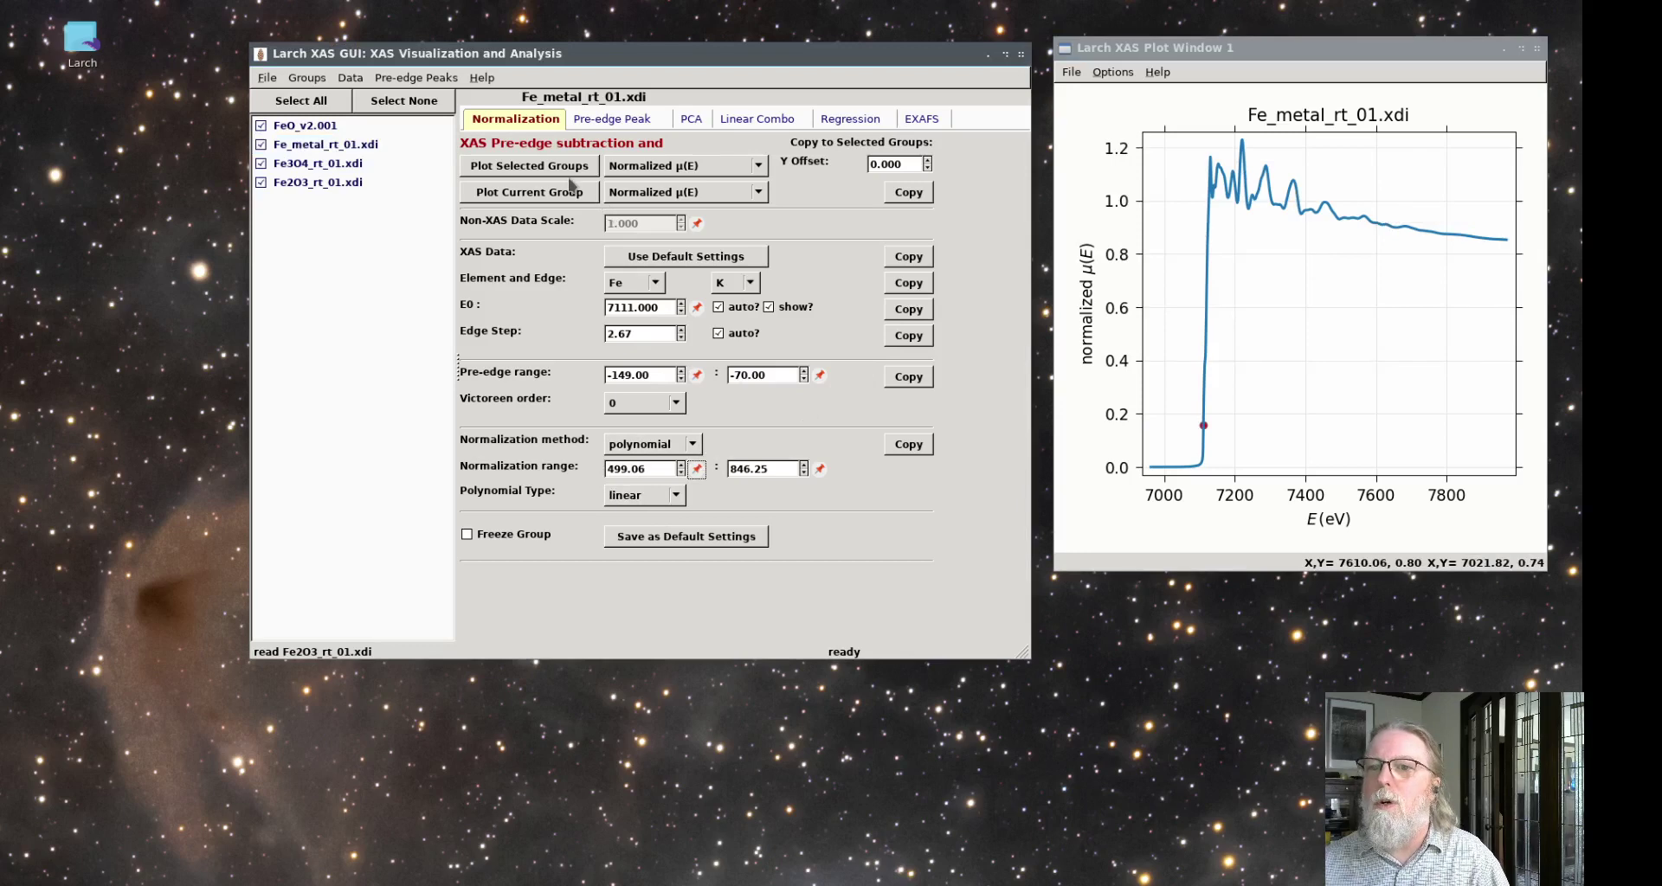
left_click(553, 166)
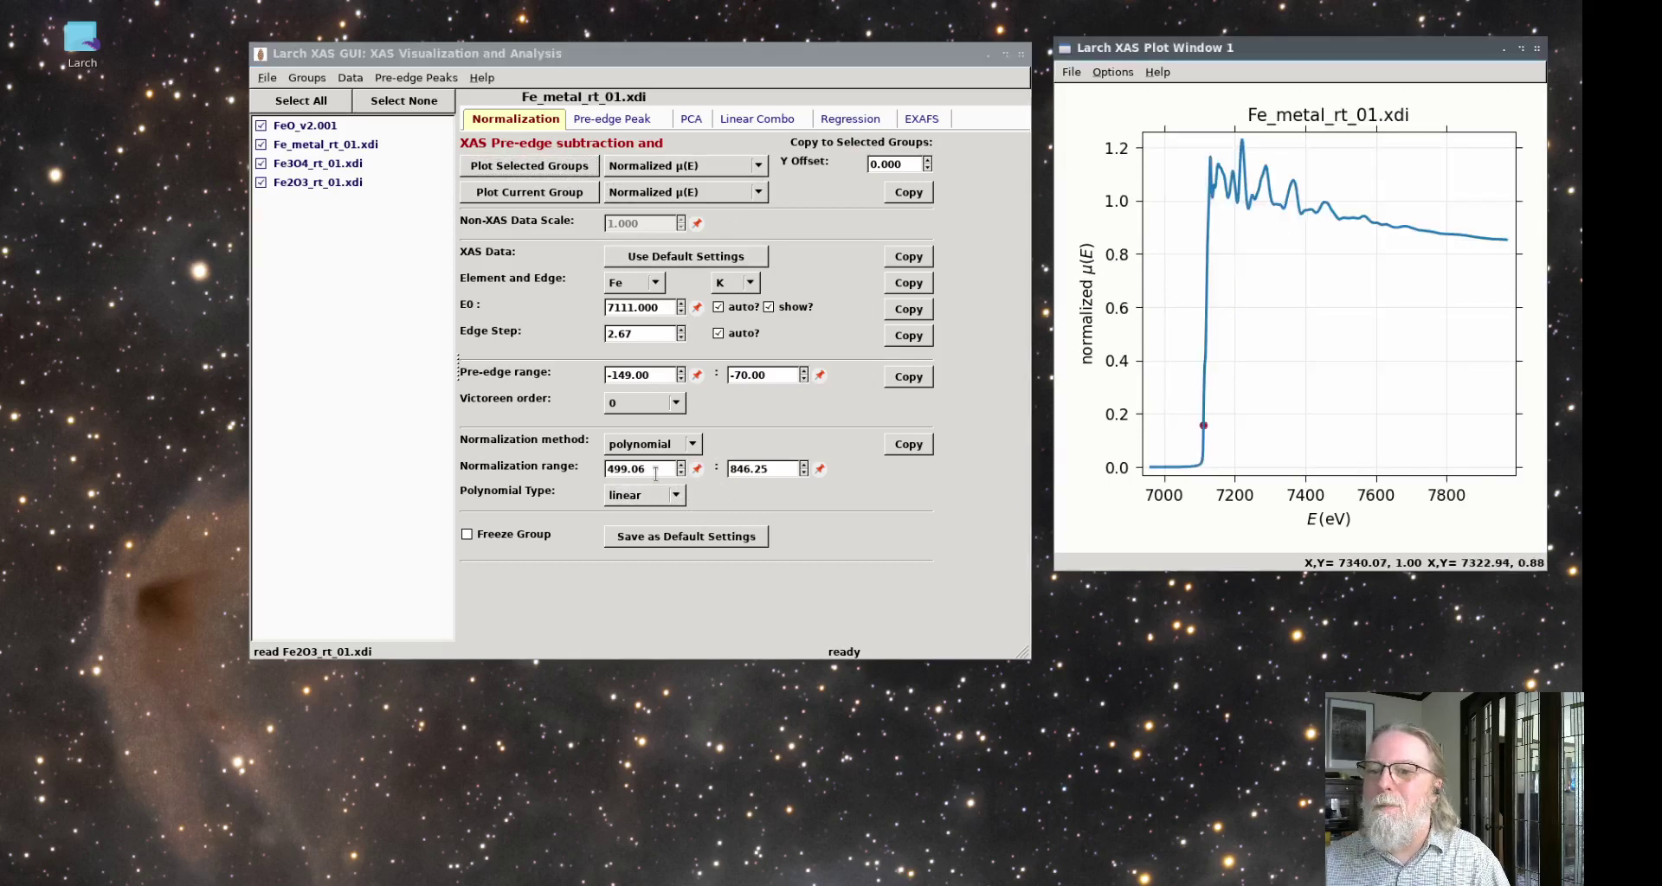
Make the normalization polynomial quadratic, start it at 284.30, then overlay and zoom on the edge.
left_click(674, 497)
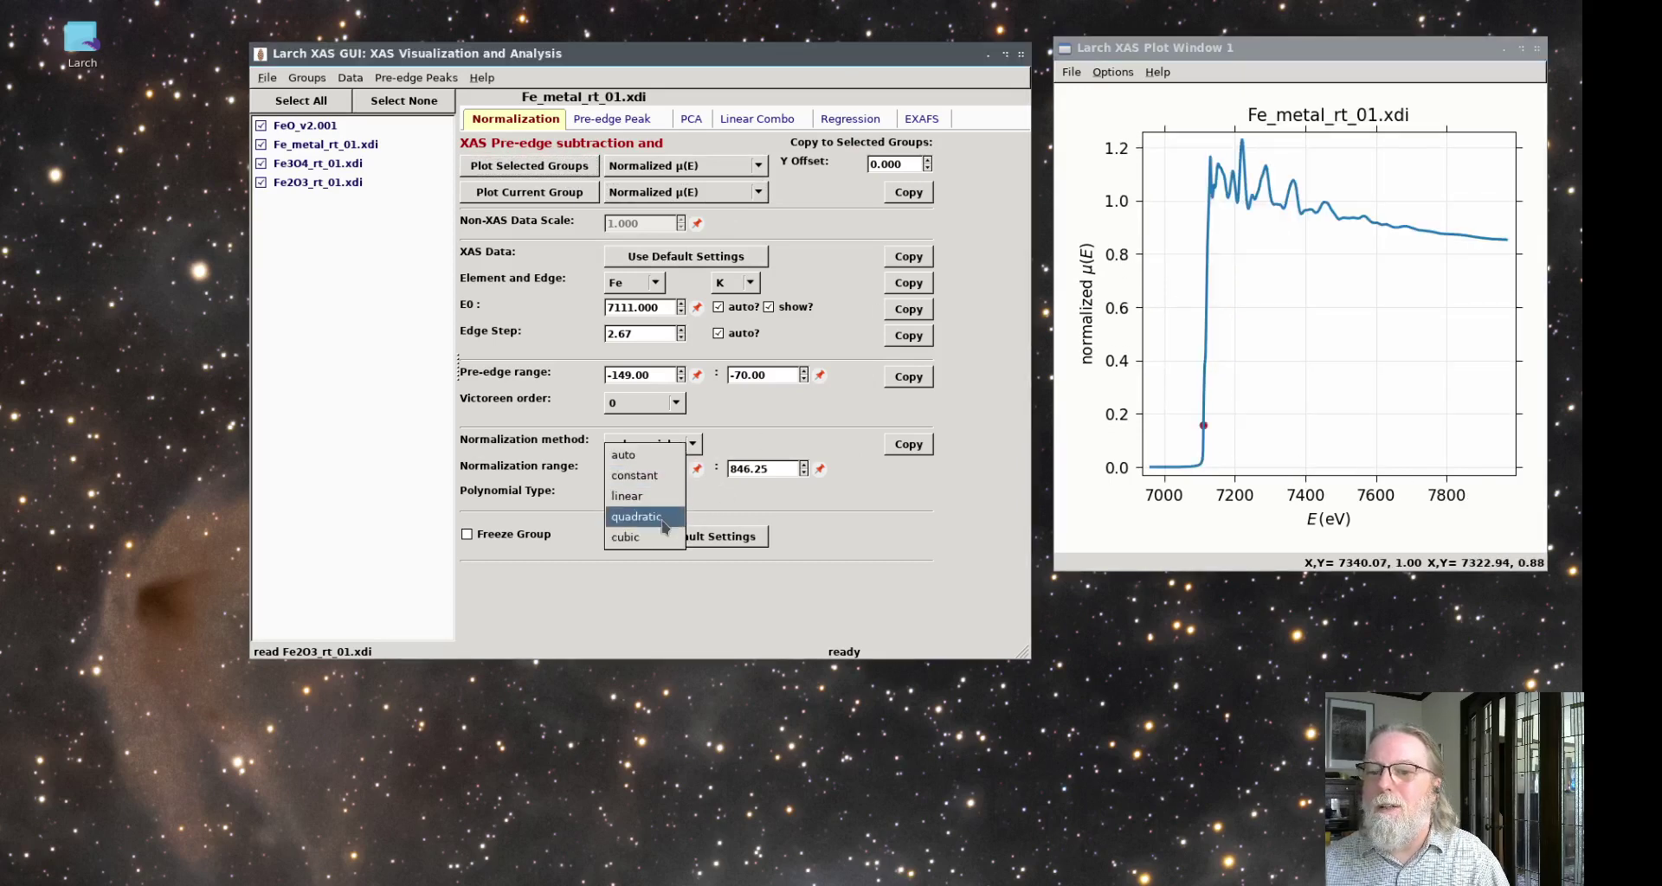
left_click(664, 516)
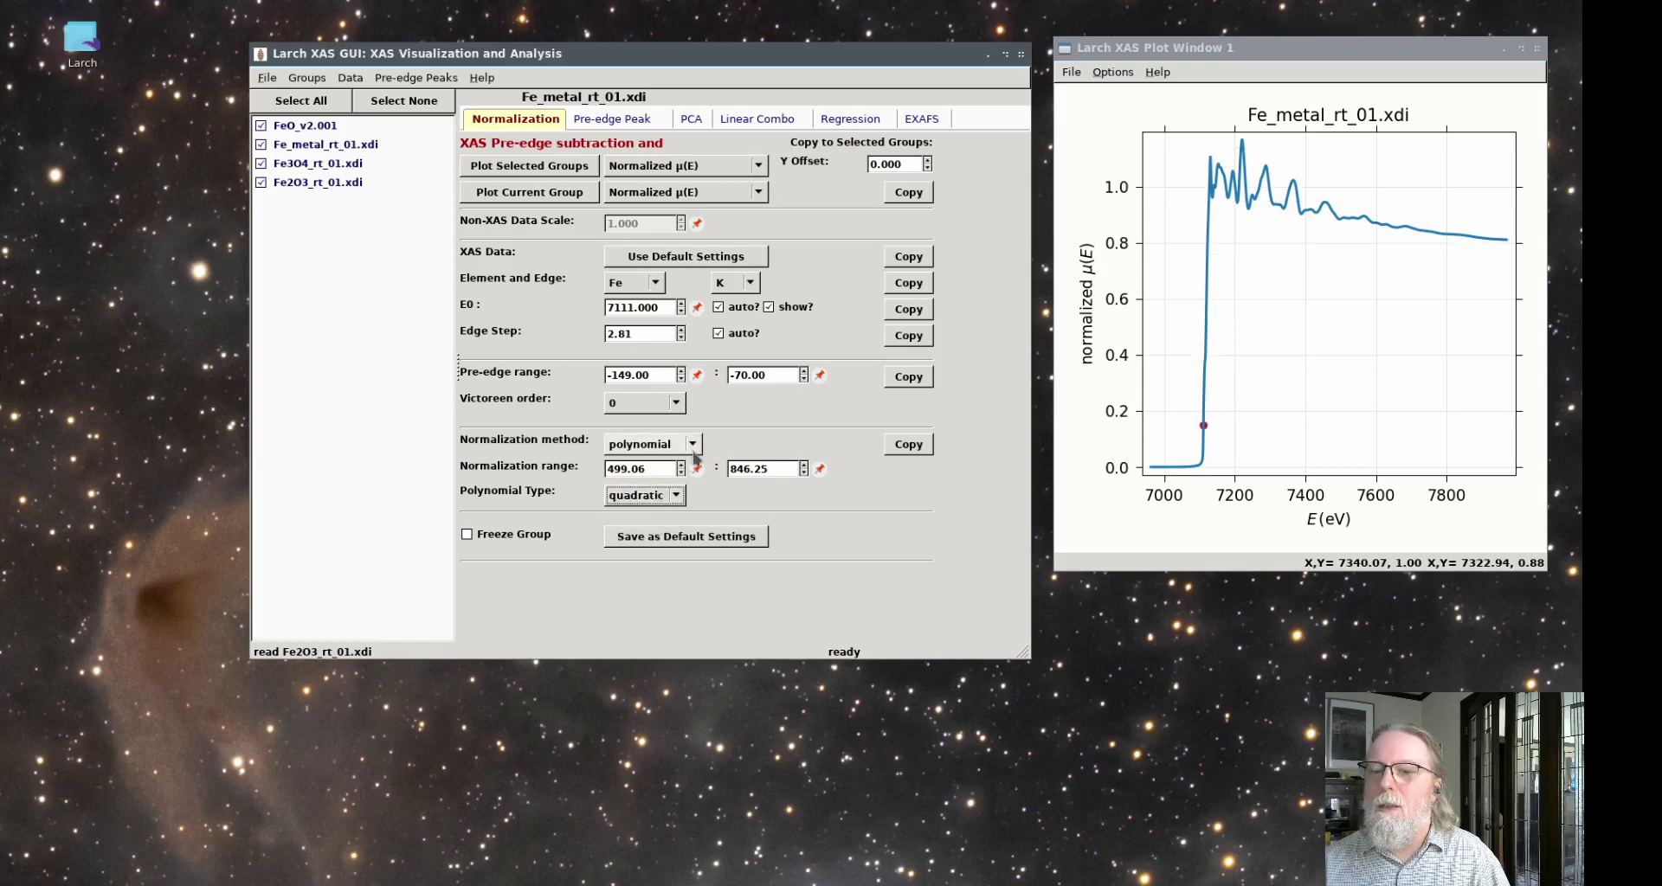
left_click(1304, 212)
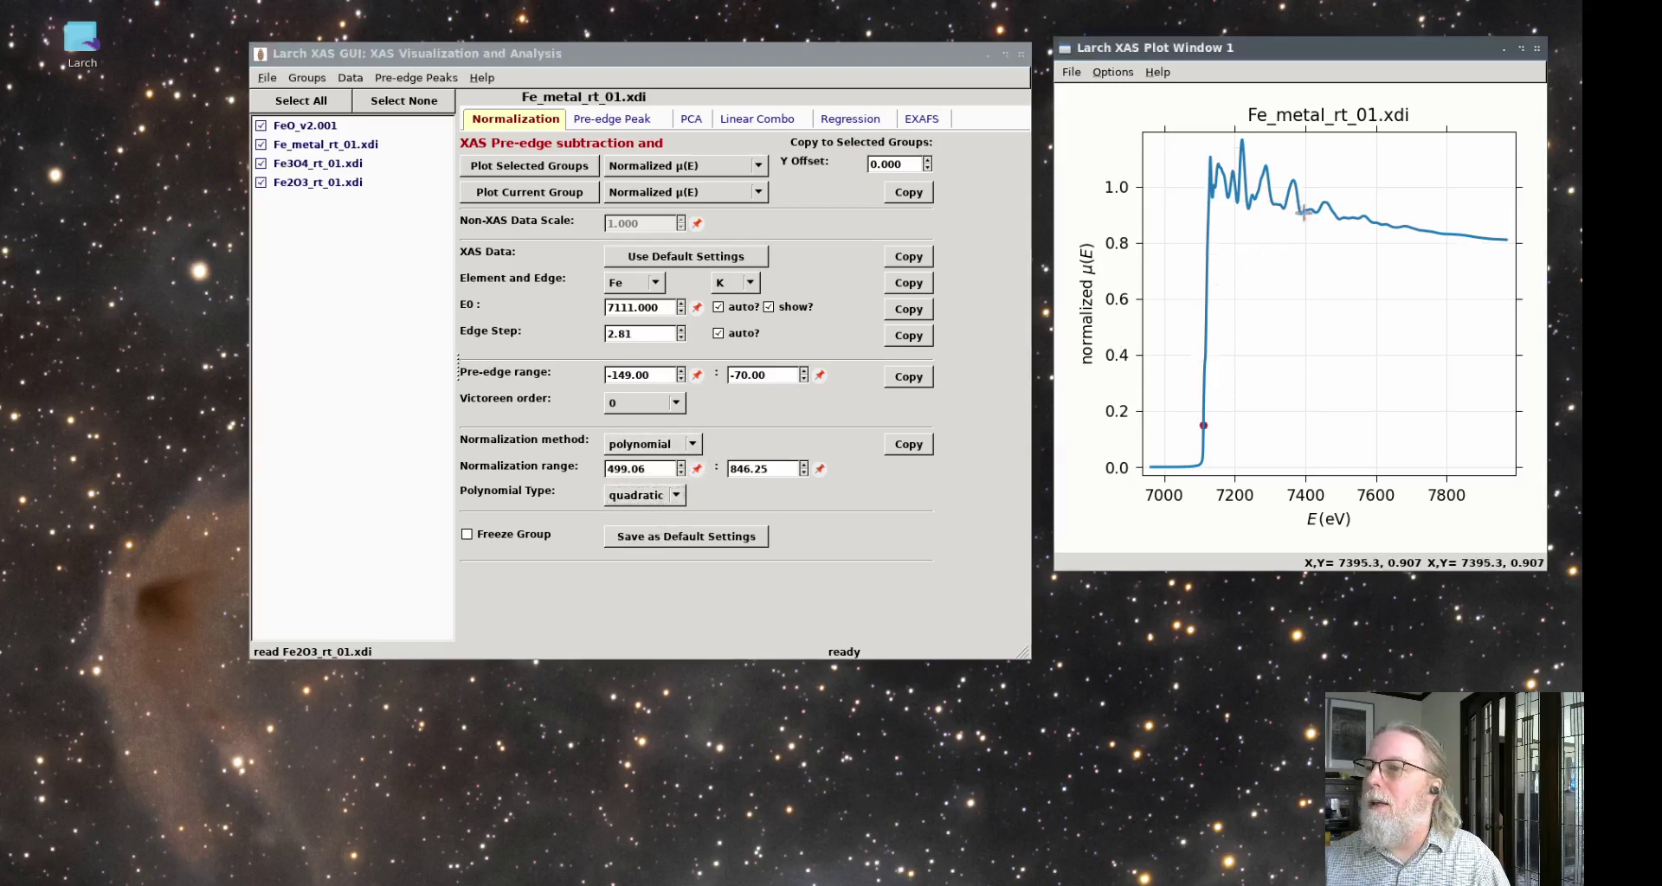
left_click(696, 468)
left_click(581, 173)
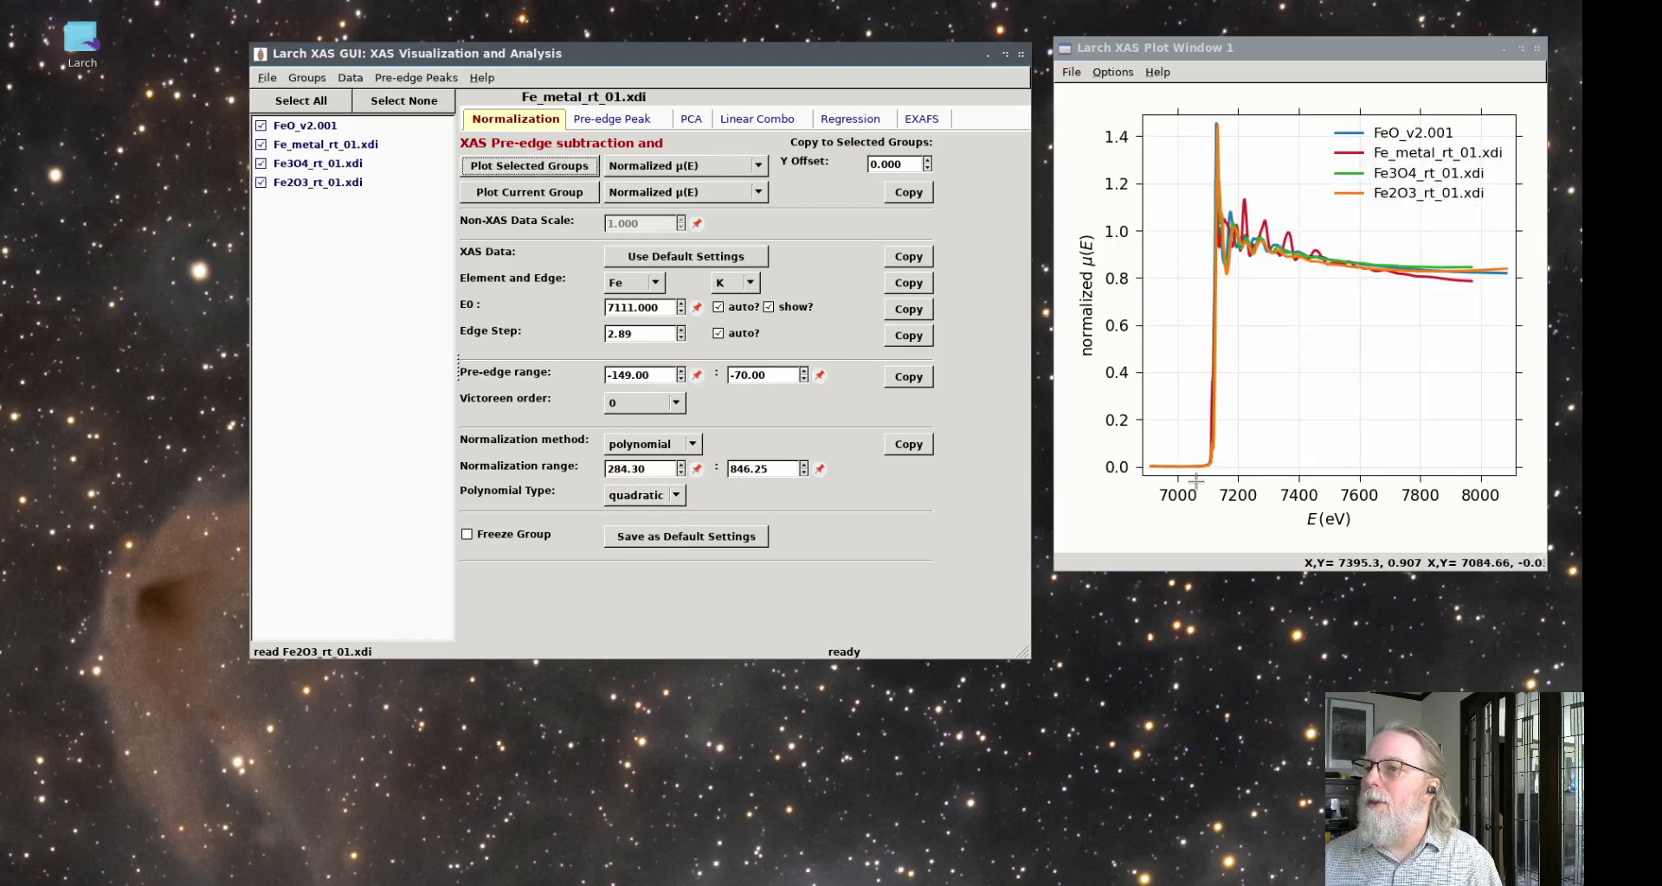
left_click_drag(1187, 472, 1263, 111)
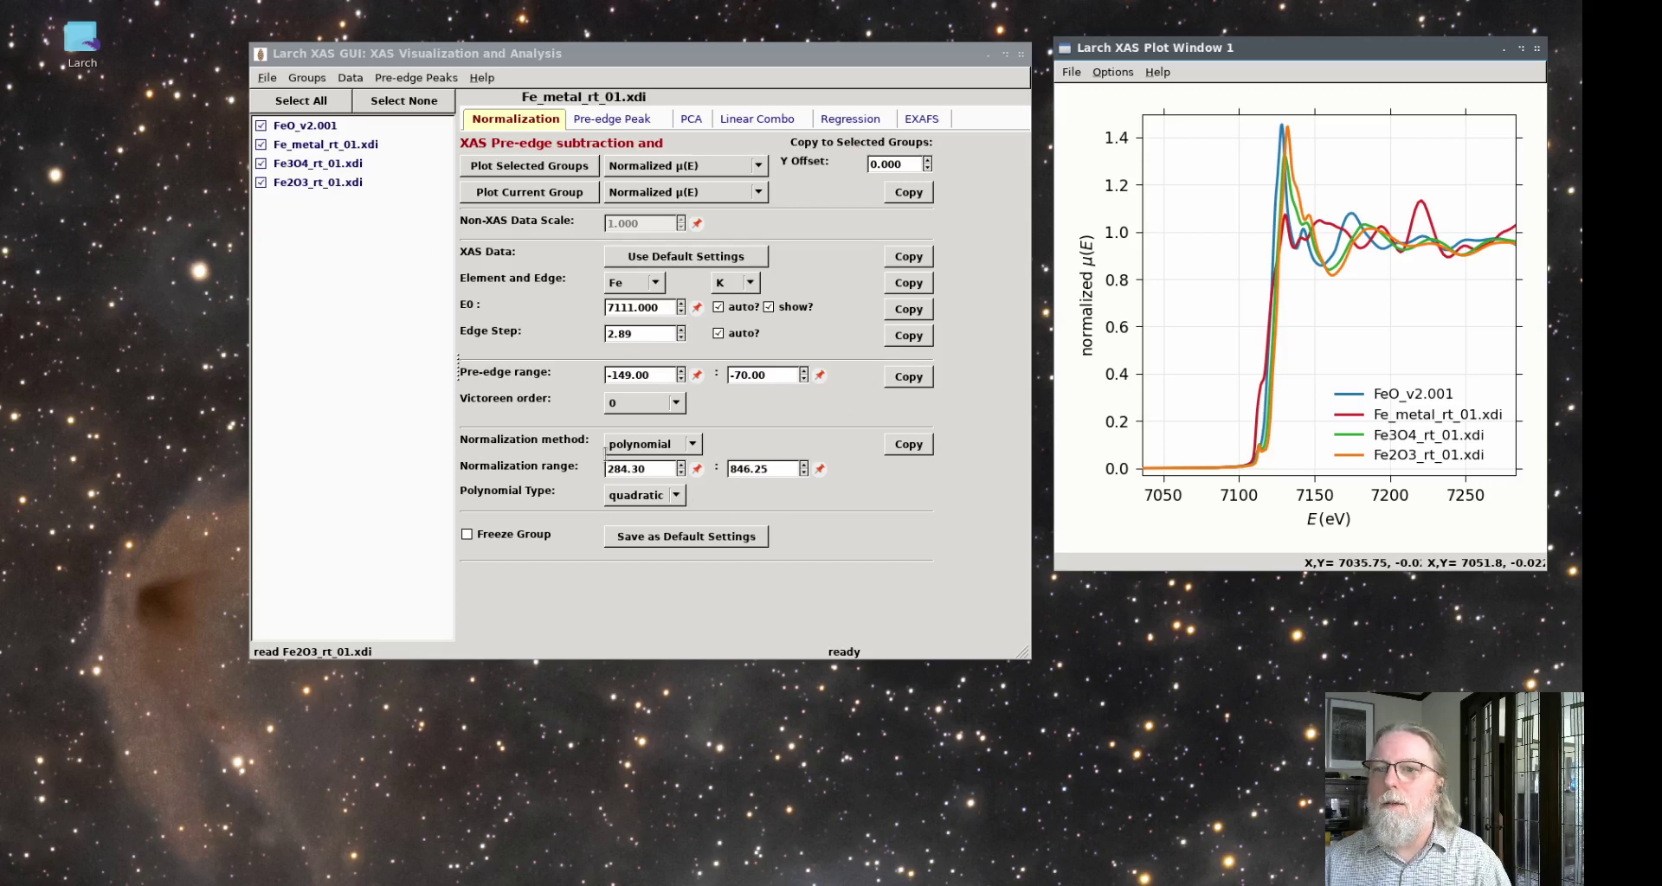
Open Se_Na2SeO3_rt_01.xdi, Se_ZnSe_rt_01.xdi and Se_CuSe_rt_01.xdi and accept the column setup.
left_click(267, 78)
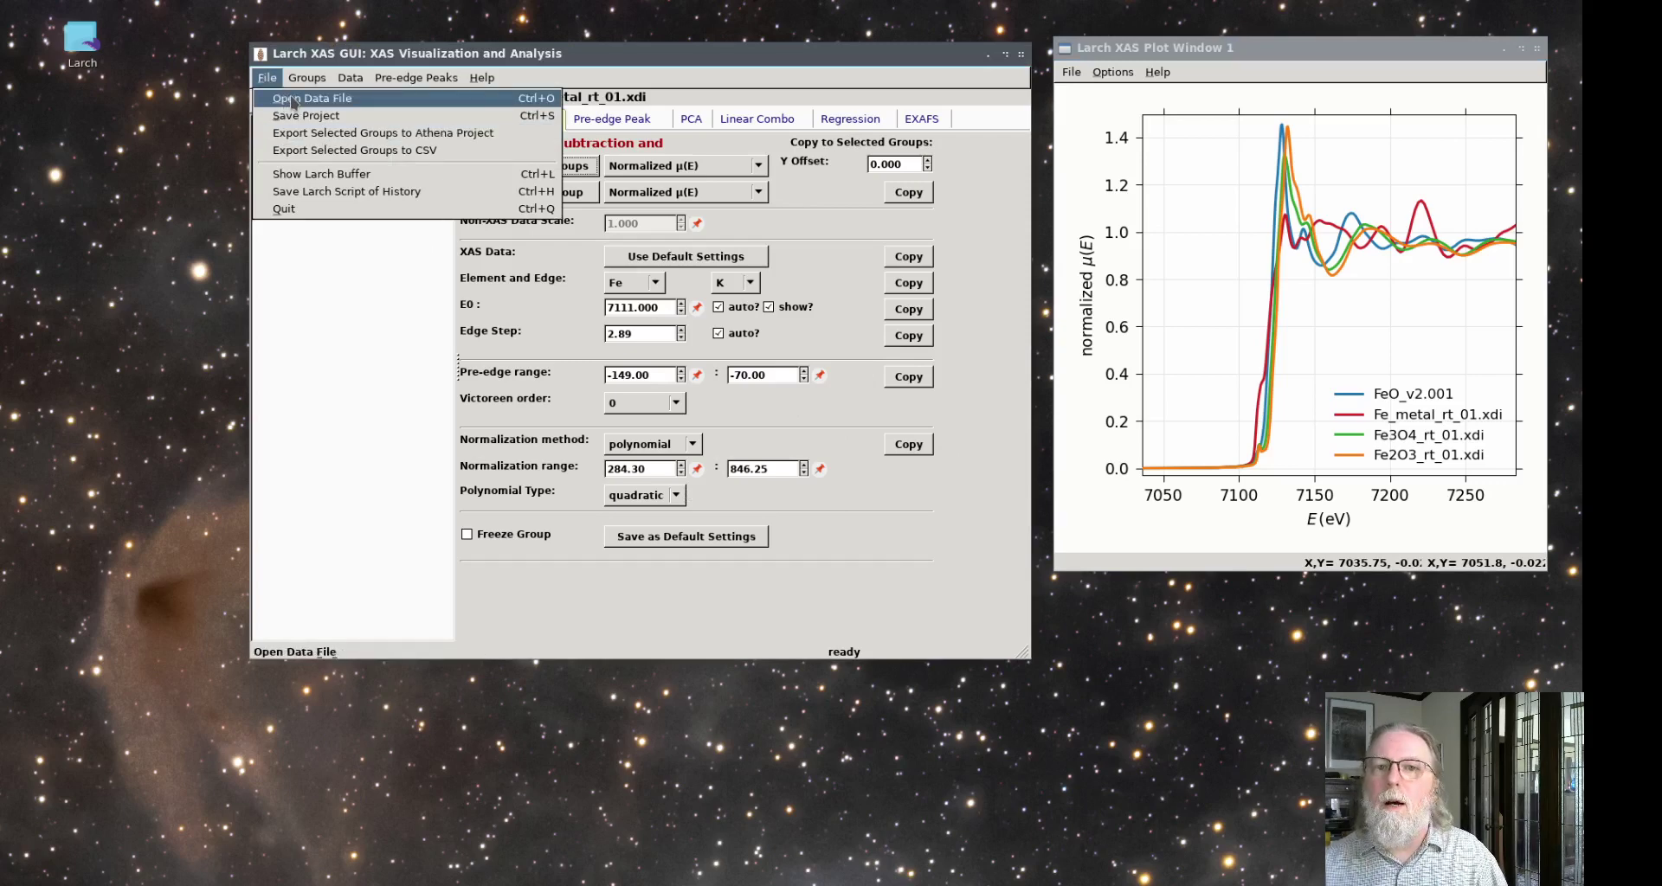
left_click(292, 101)
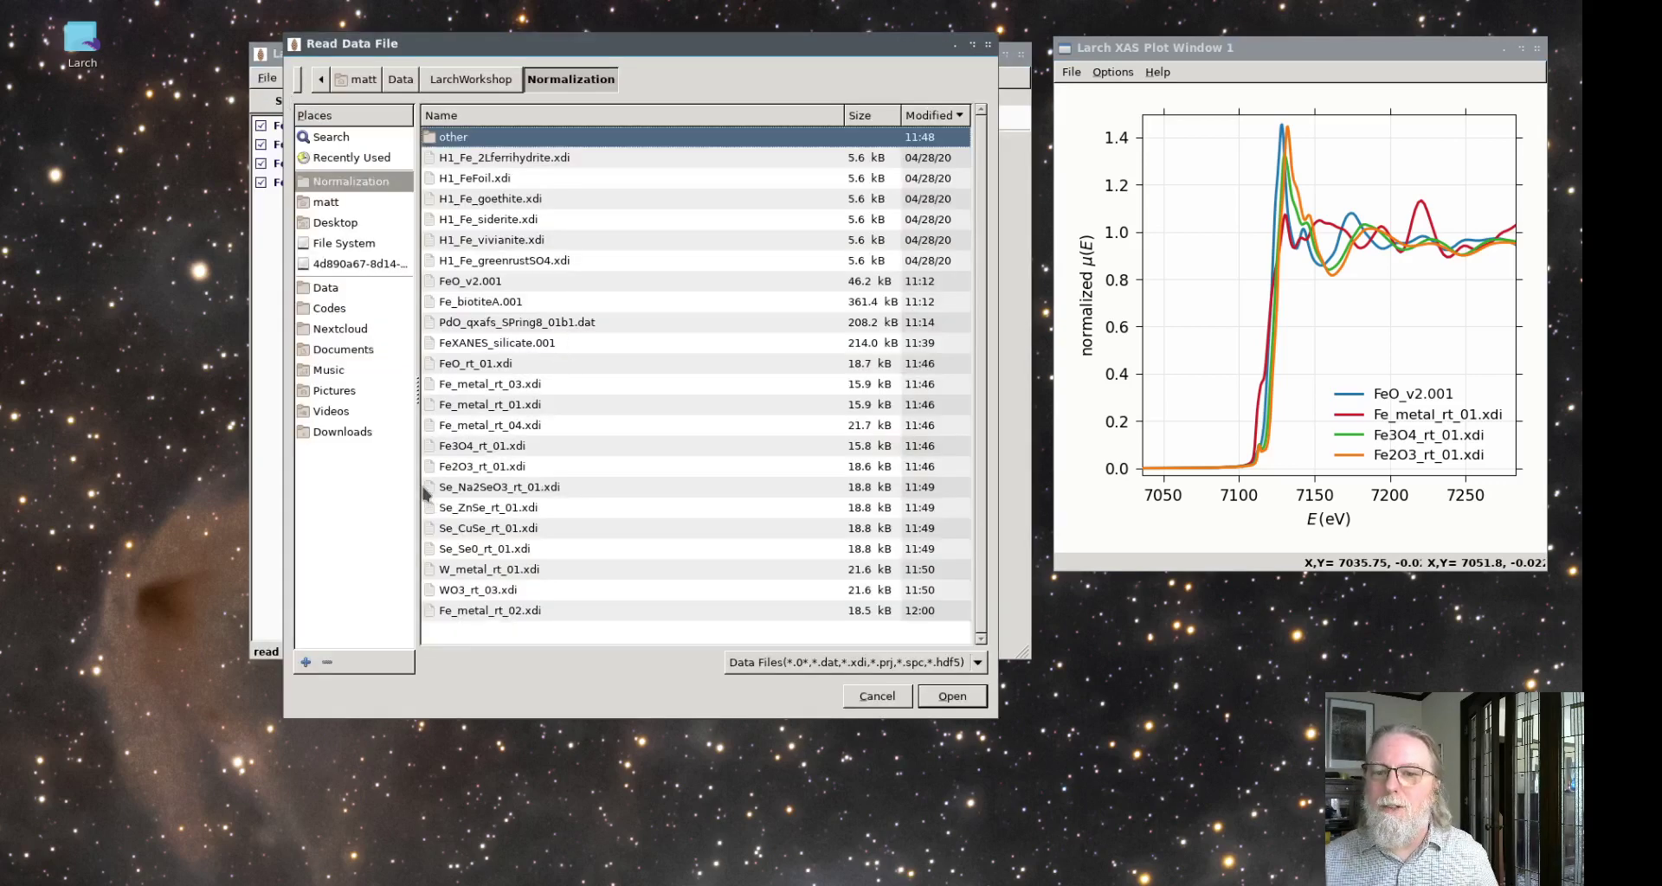
left_click(456, 484)
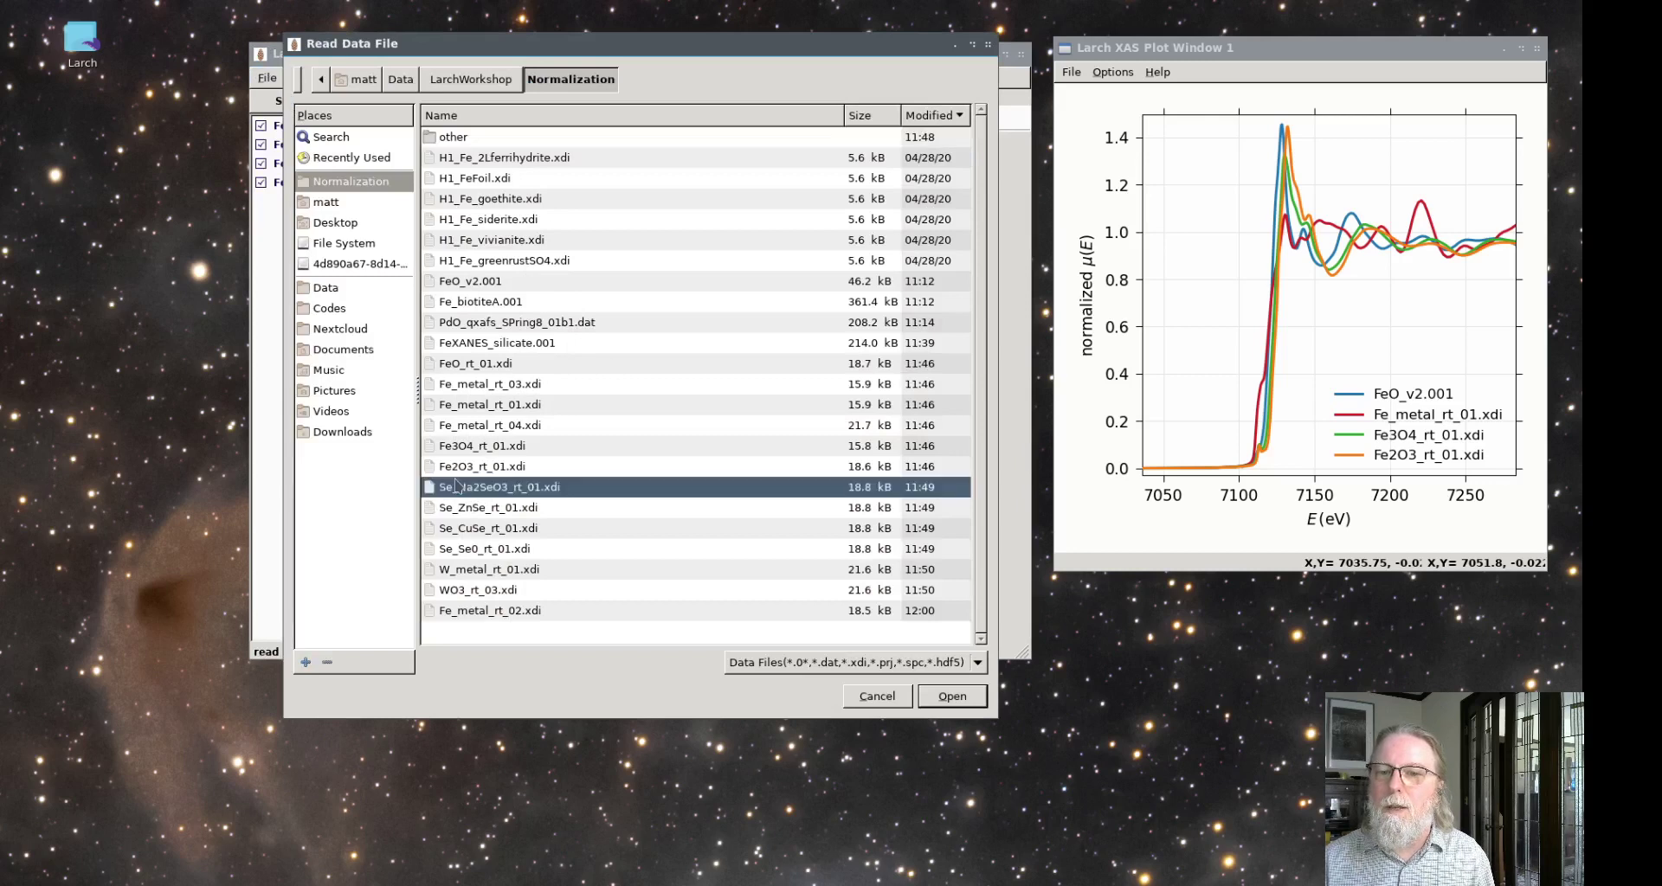
left_click(467, 515, "ctrl")
left_click(470, 528, "ctrl")
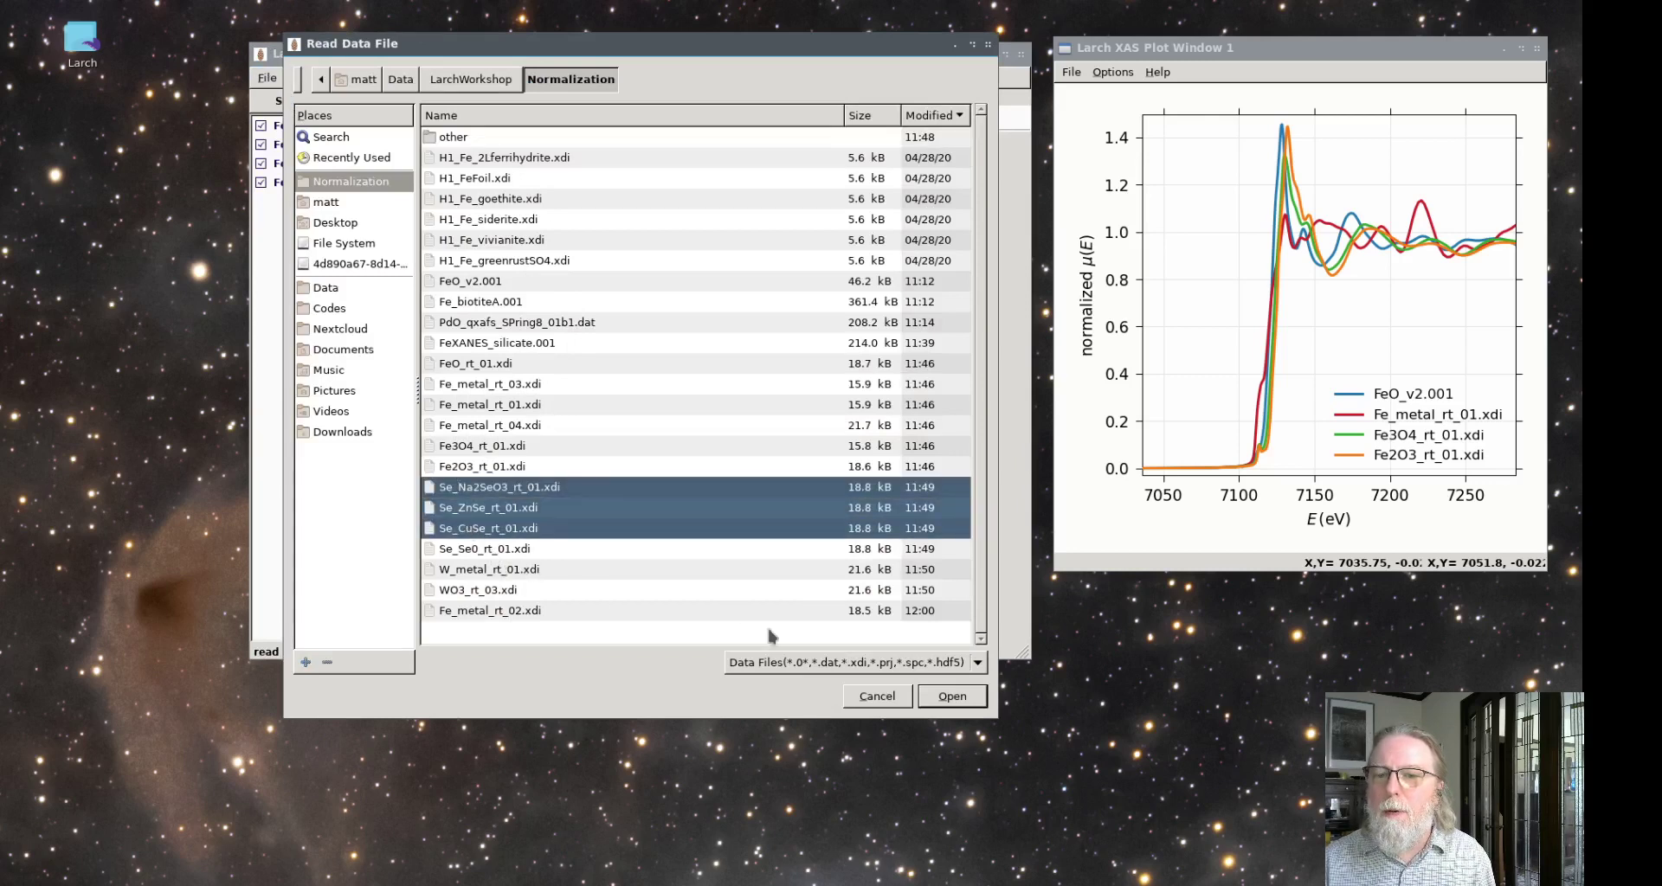
left_click(945, 699)
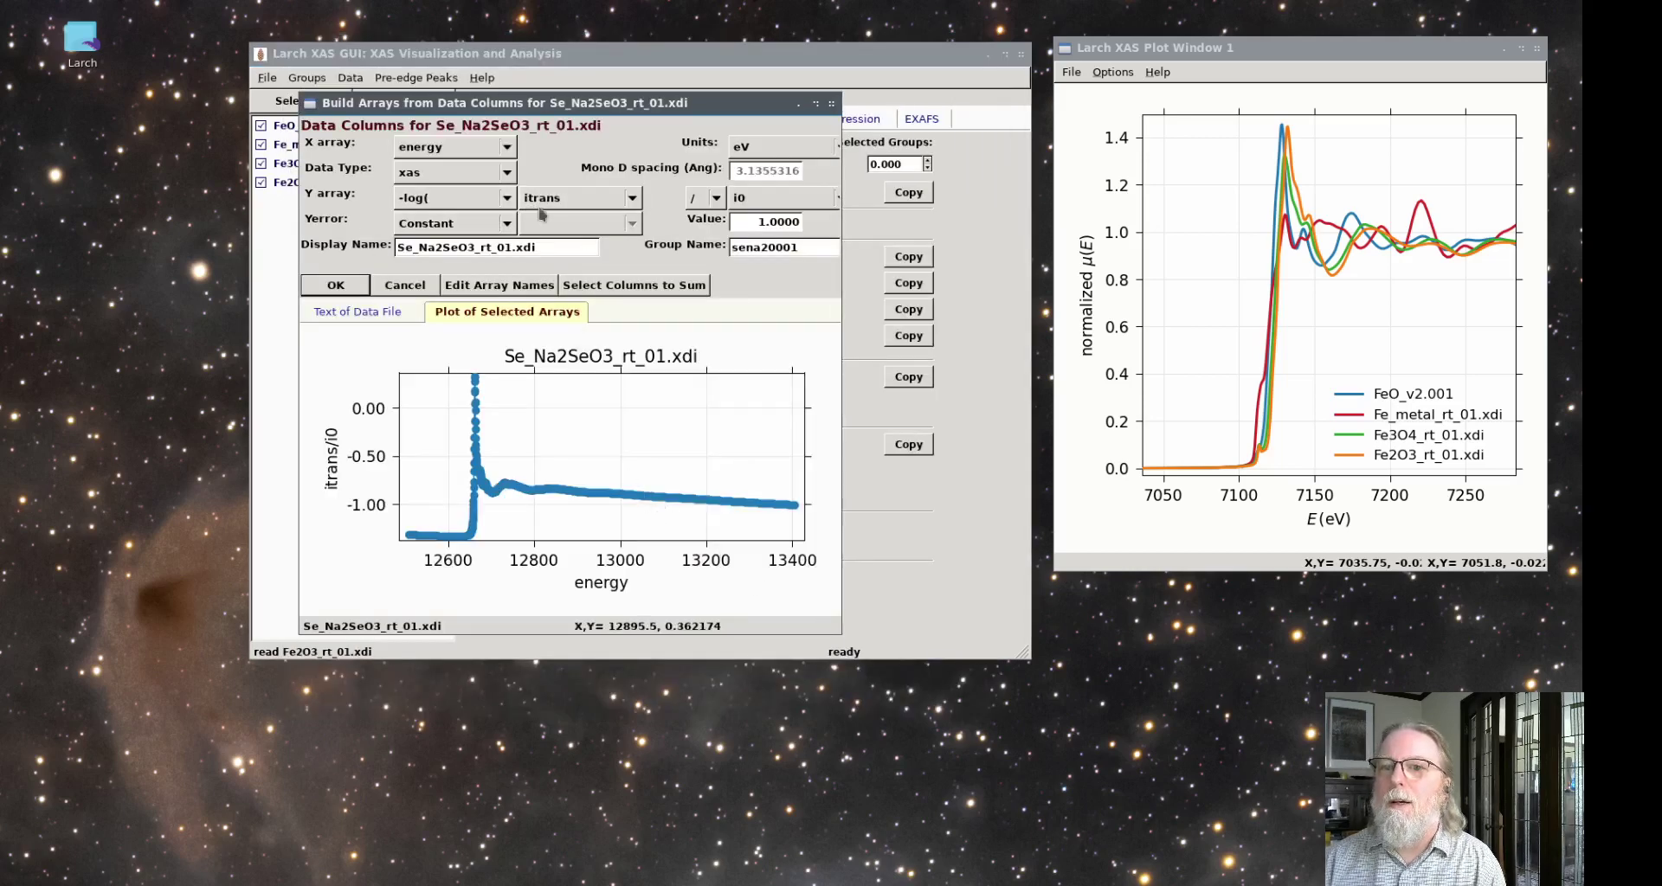
left_click(336, 285)
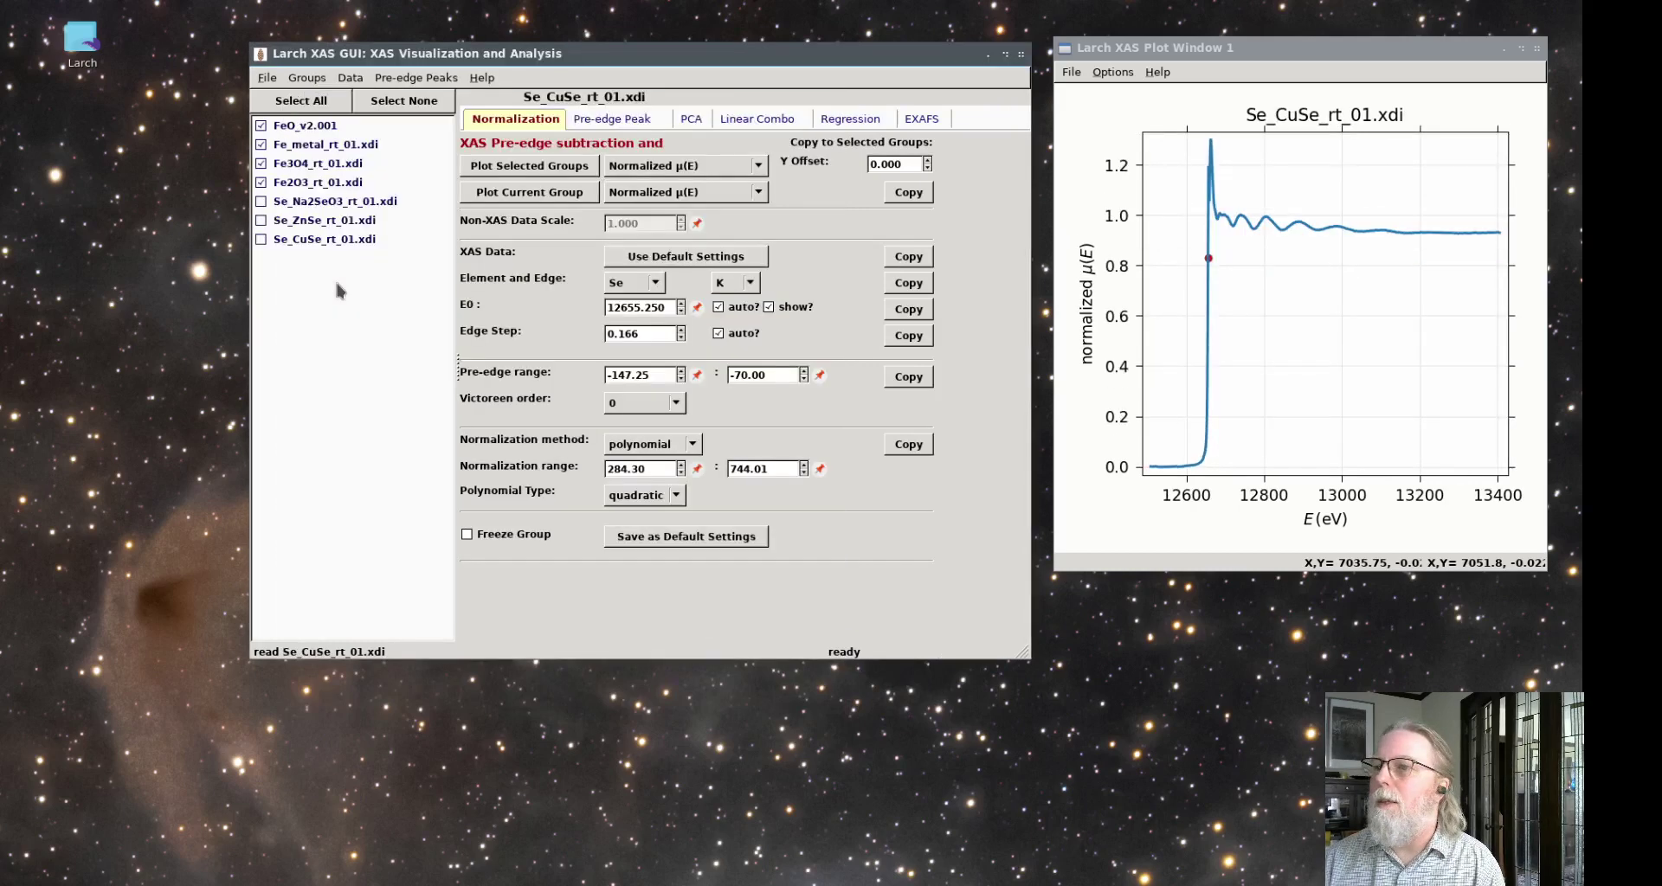
Deselect all groups, then view each Se group's μ(E) with pre- and post-edge lines.
left_click(386, 101)
left_click(281, 202)
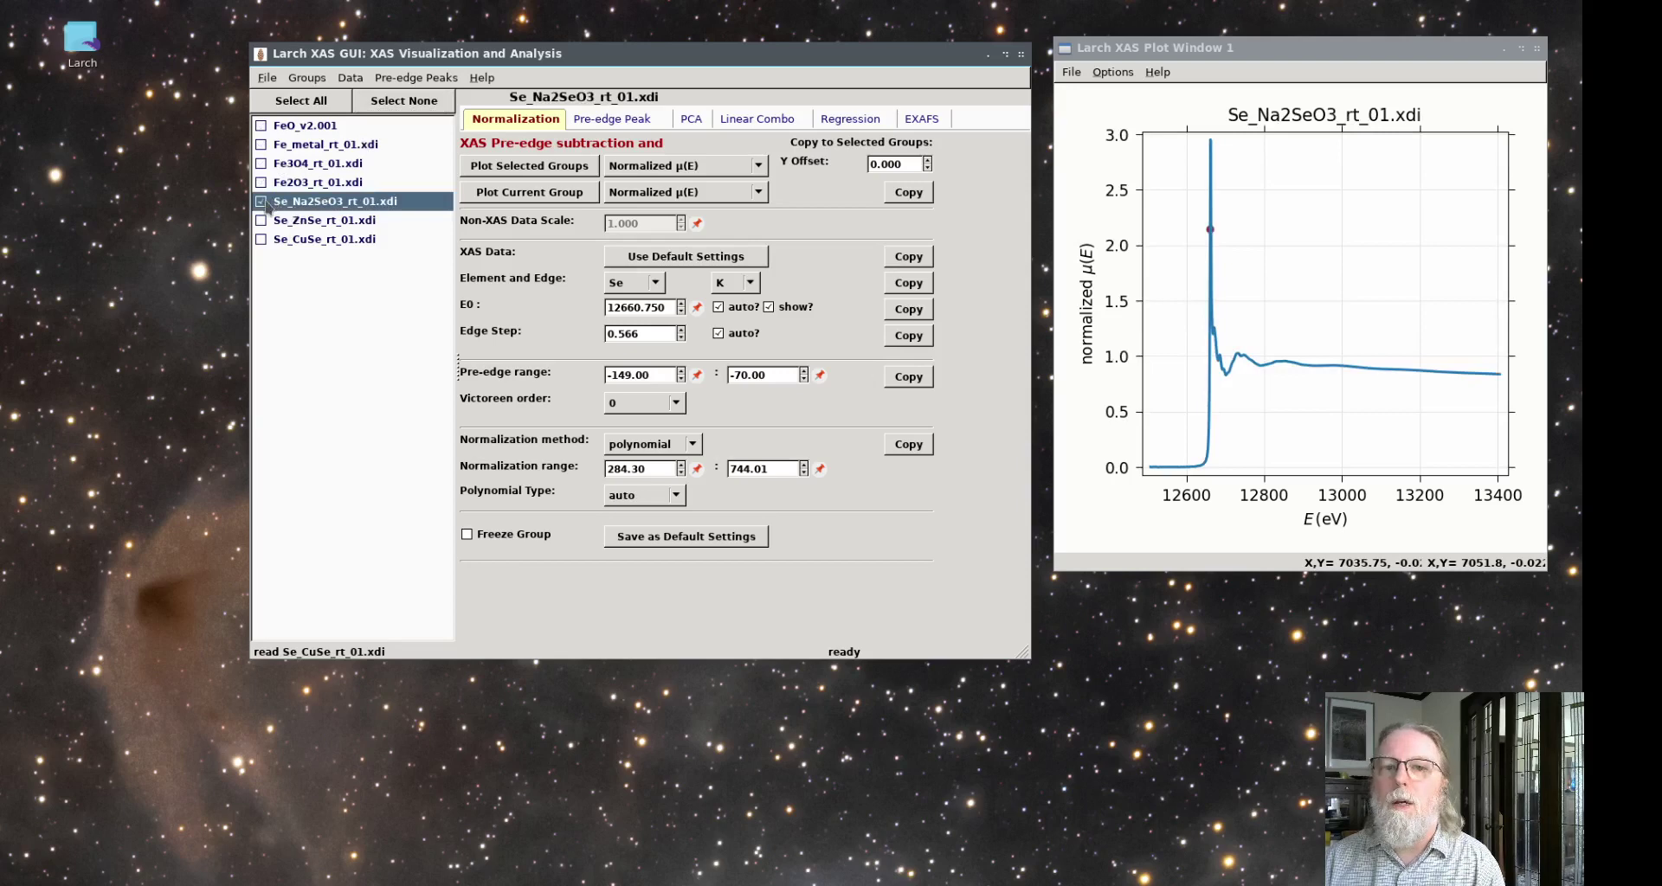
left_click(671, 195)
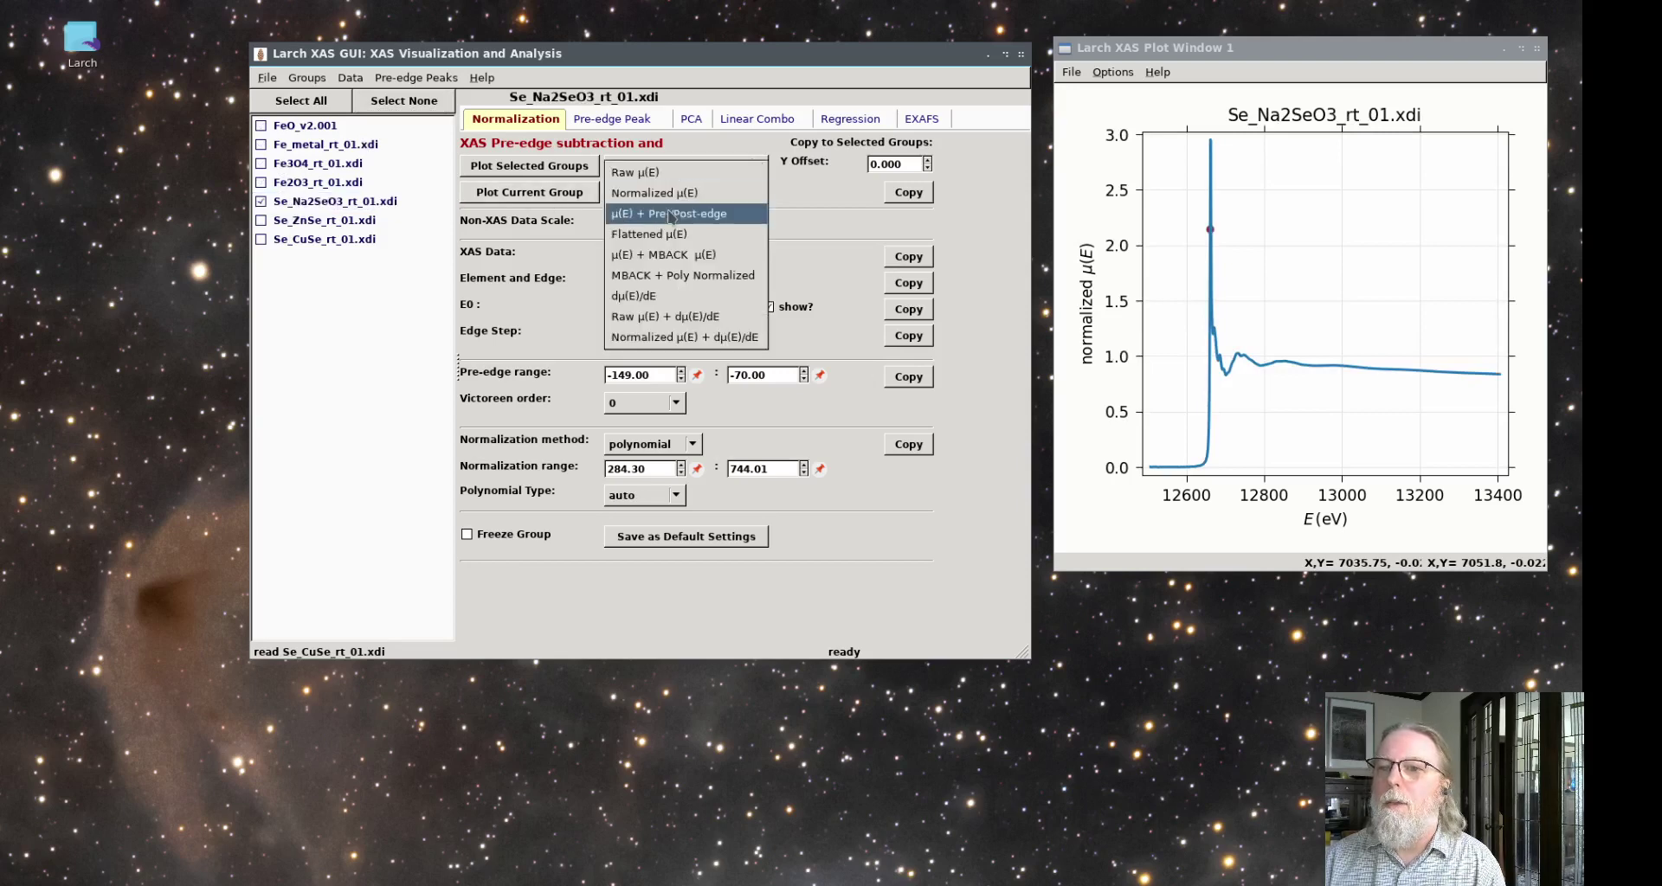
left_click(671, 214)
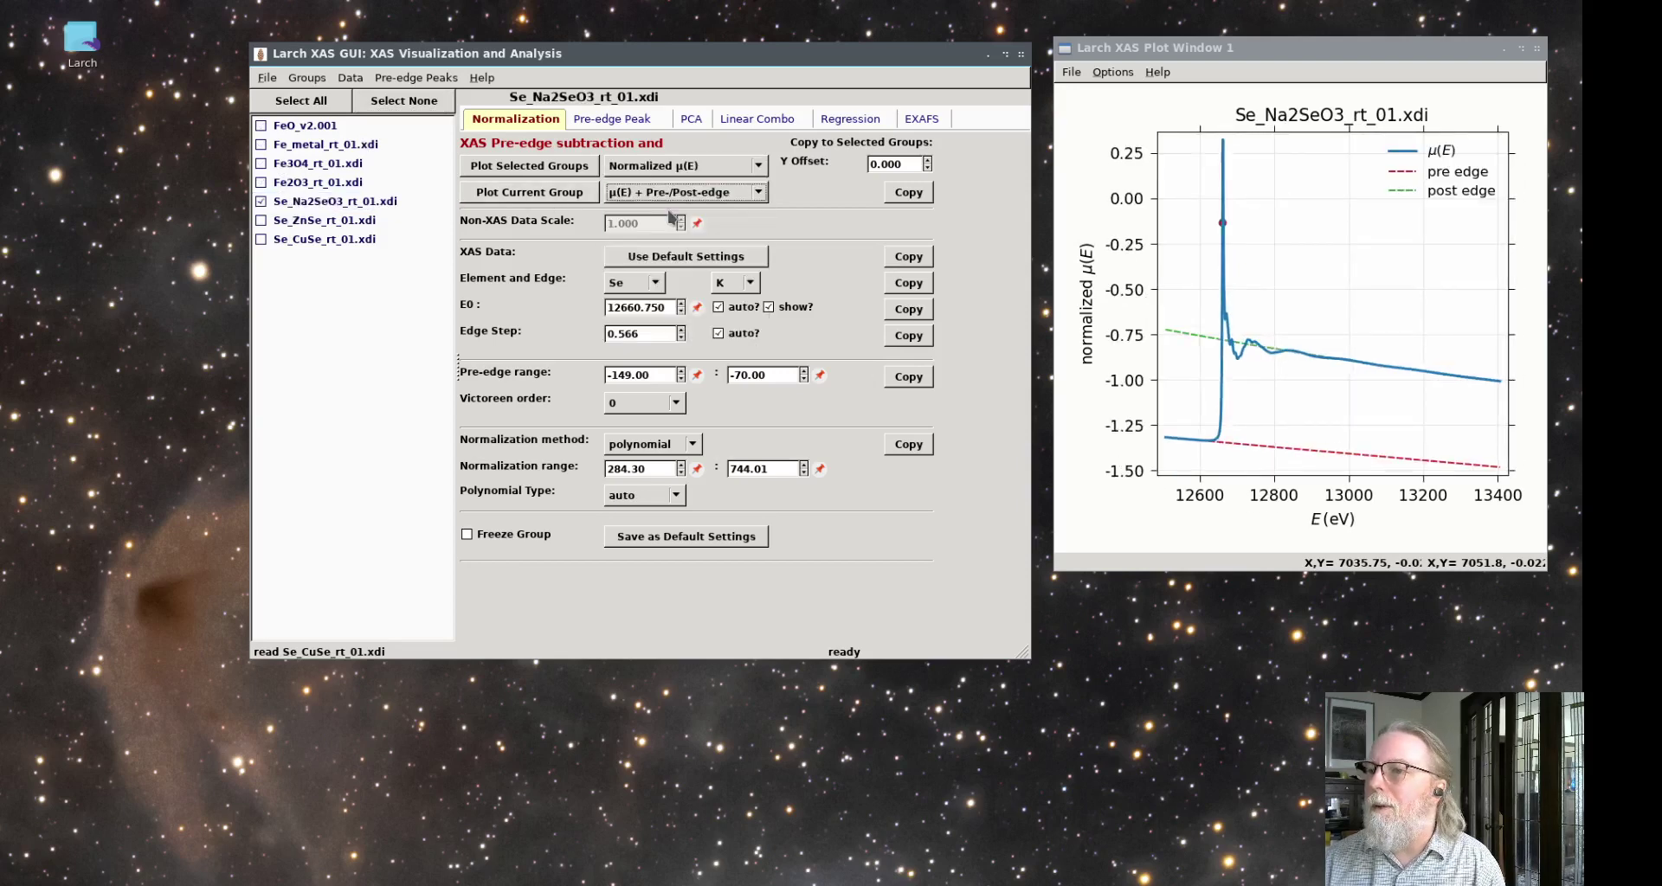
left_click(343, 223)
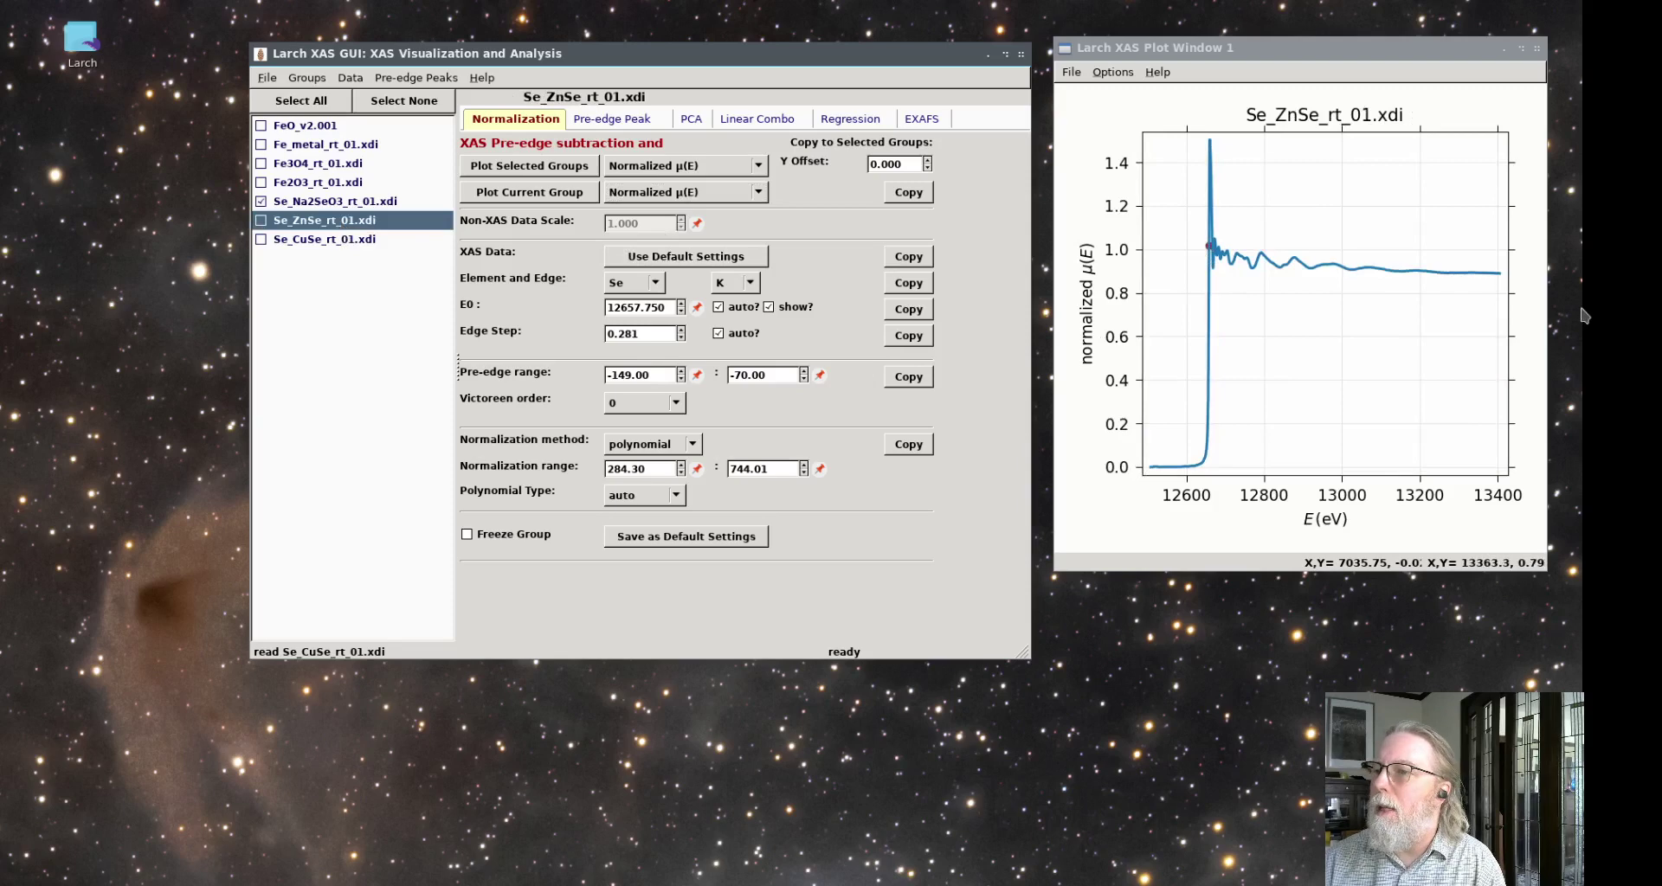
left_click(293, 243)
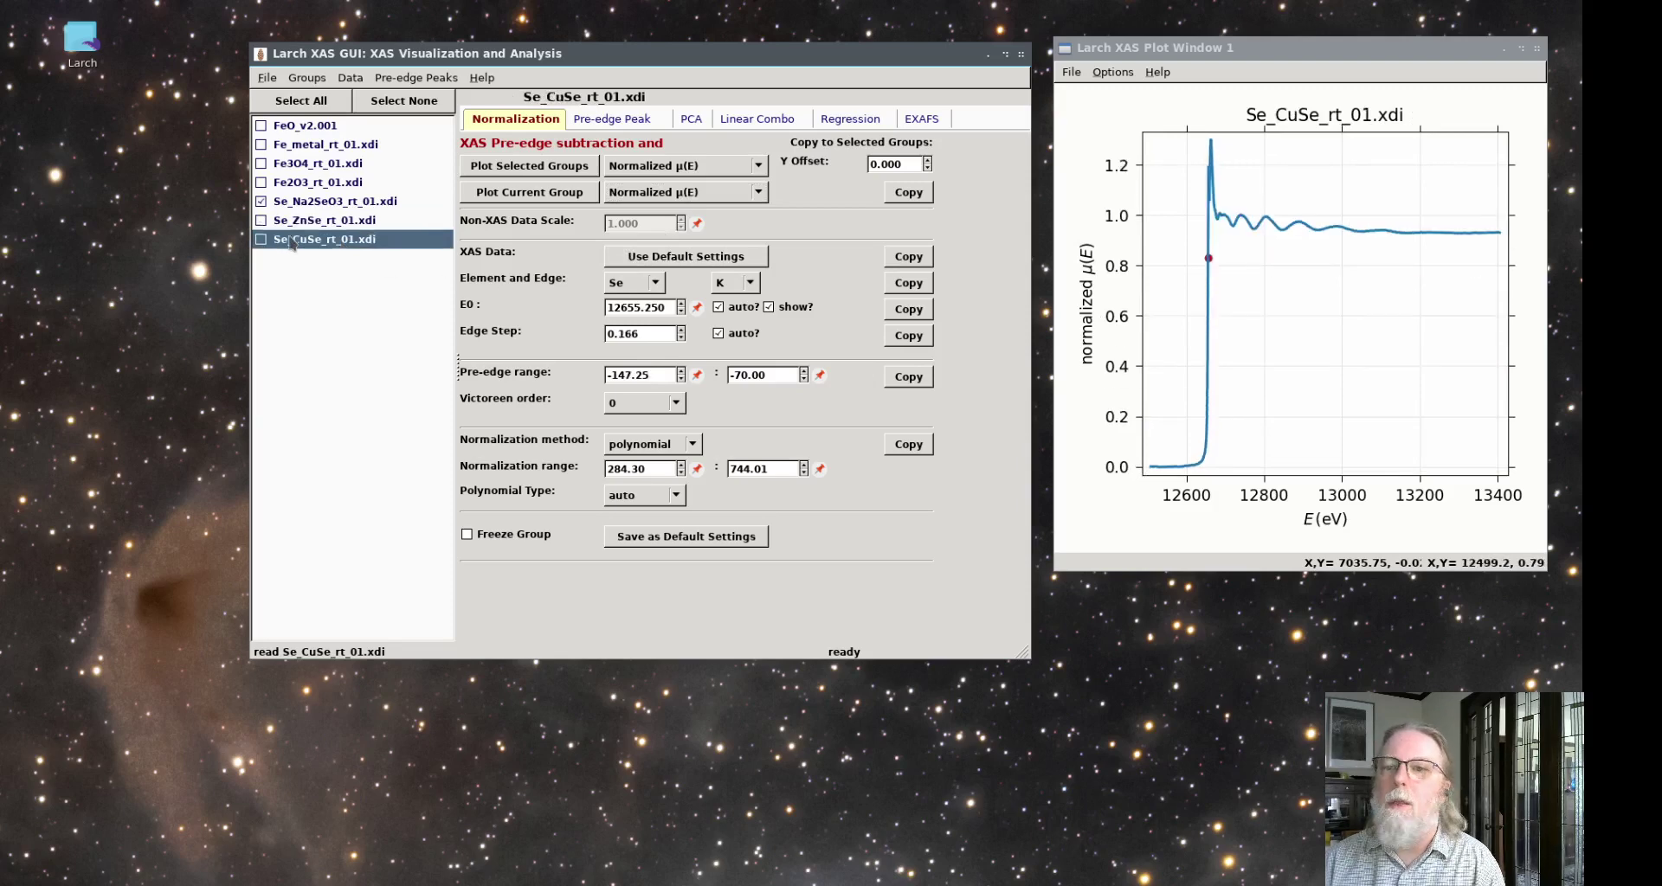
Normalize Se_CuSe with mback and plot Se_Na2SeO3's μ(E) against the MBACK μ(E).
left_click(663, 446)
left_click(663, 468)
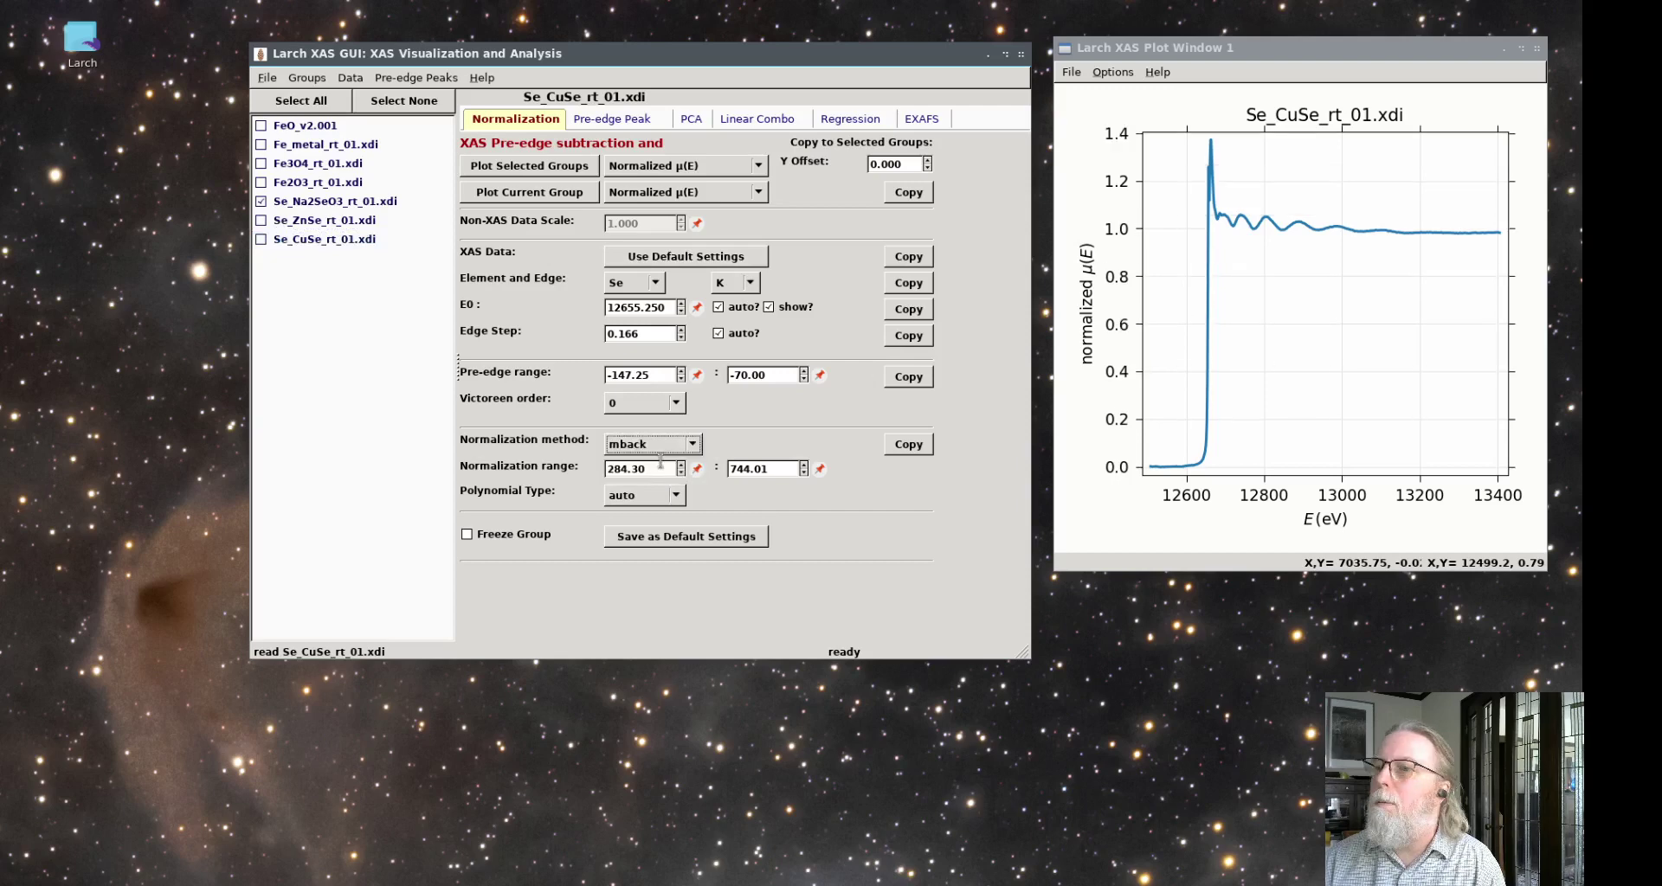
left_click(315, 204)
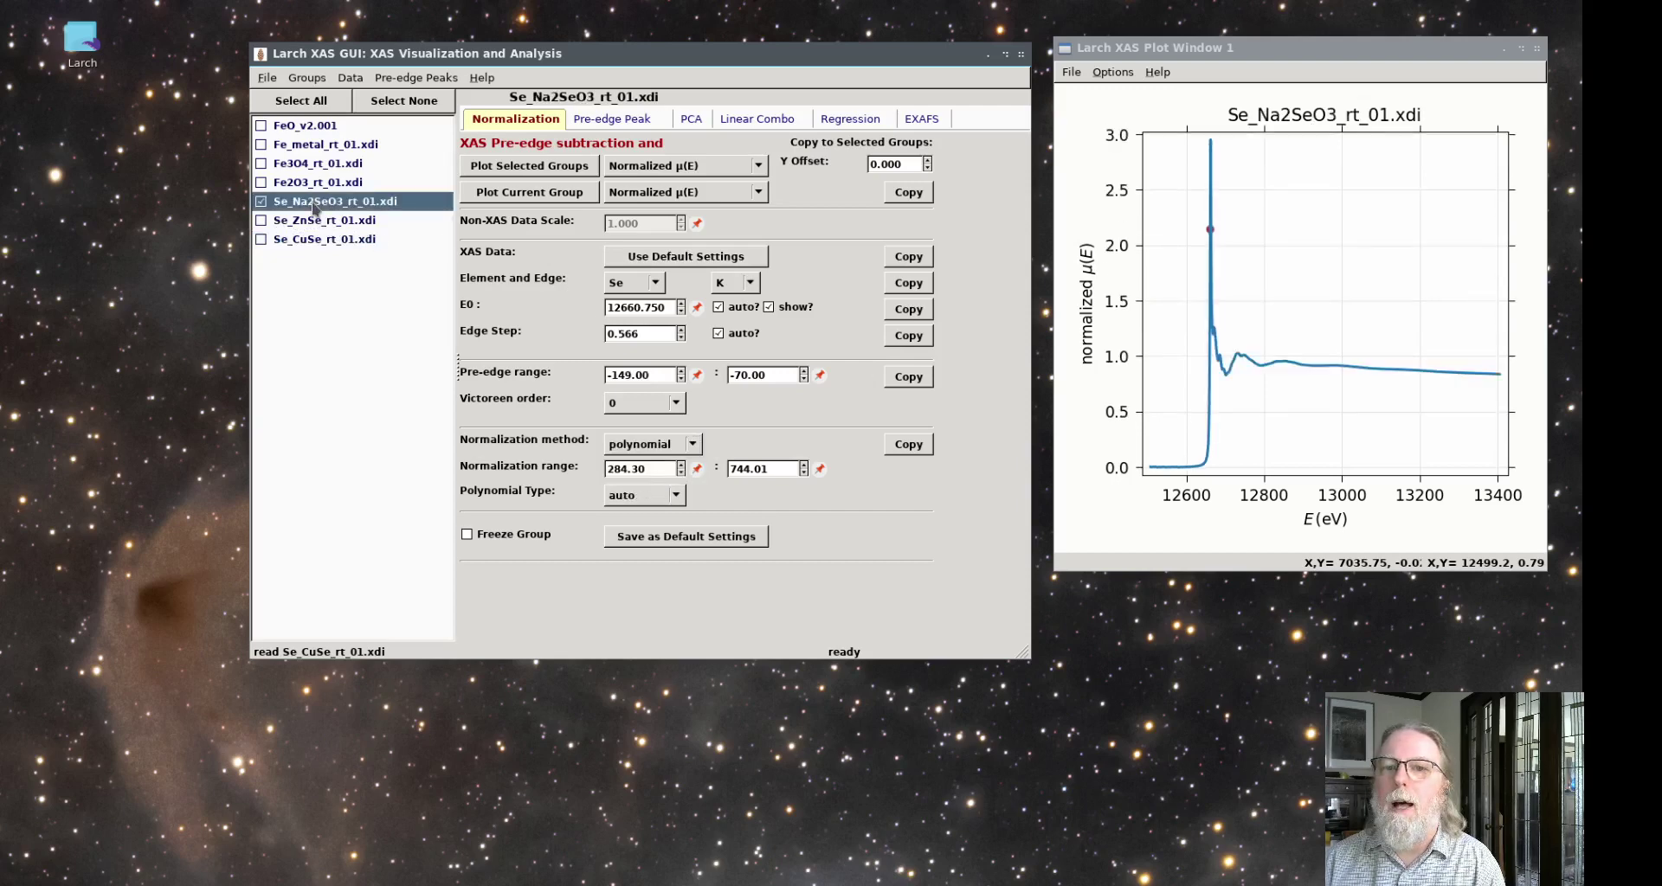
left_click(682, 192)
left_click(669, 257)
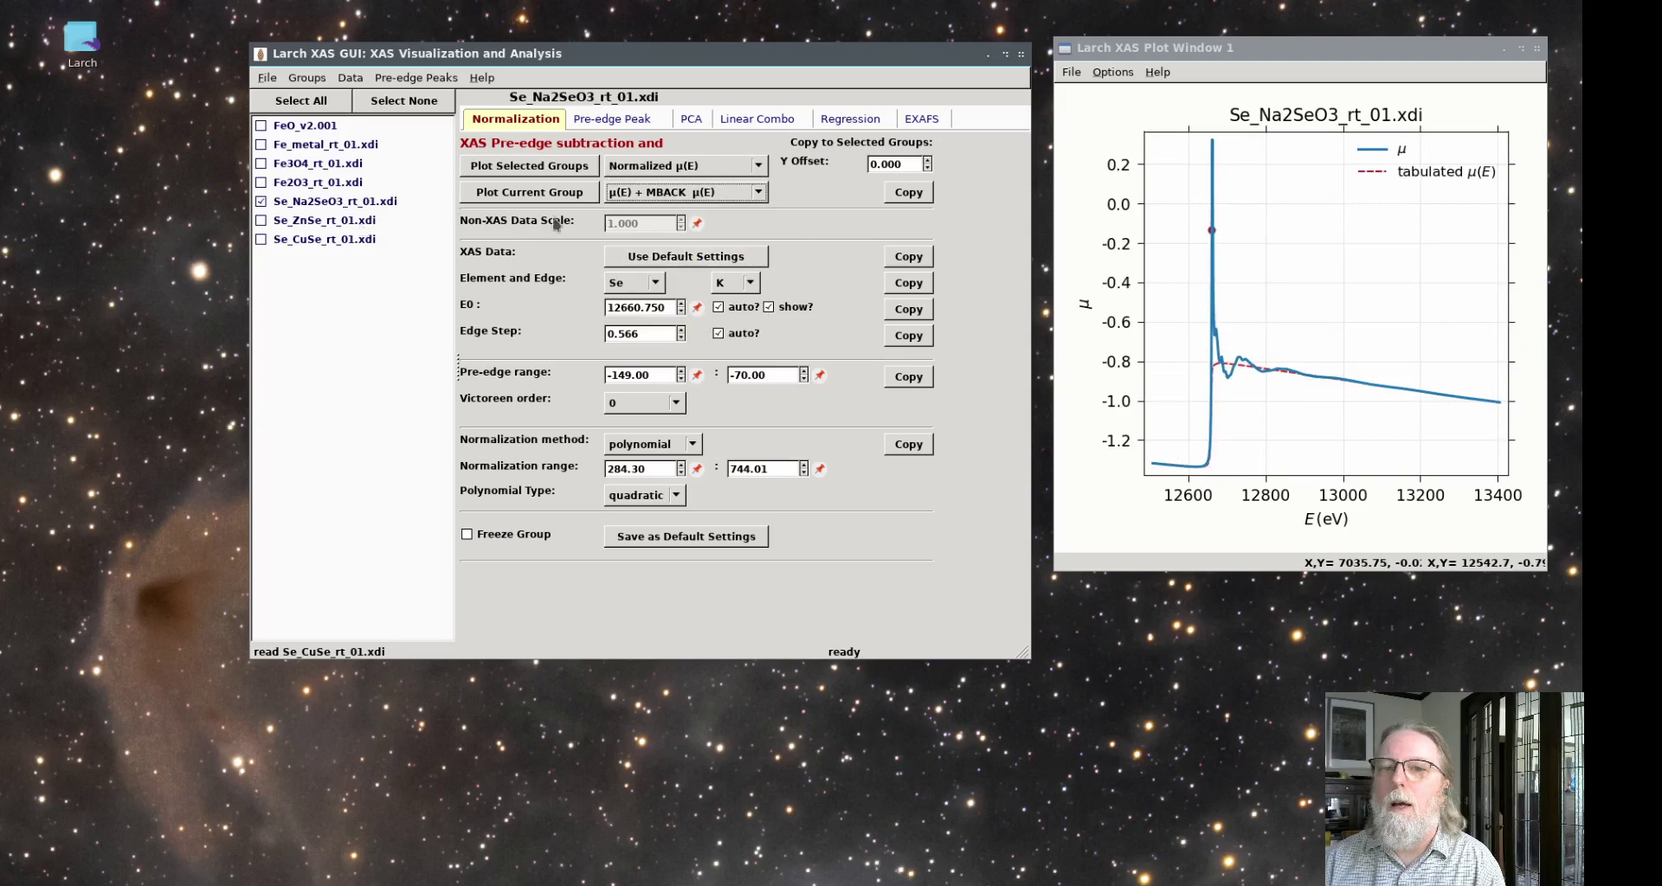
Check Se_ZnSe and Se_CuSe and plot Se_CuSe's μ(E) with its MBACK tabulated curve.
left_click(262, 220)
left_click(261, 239)
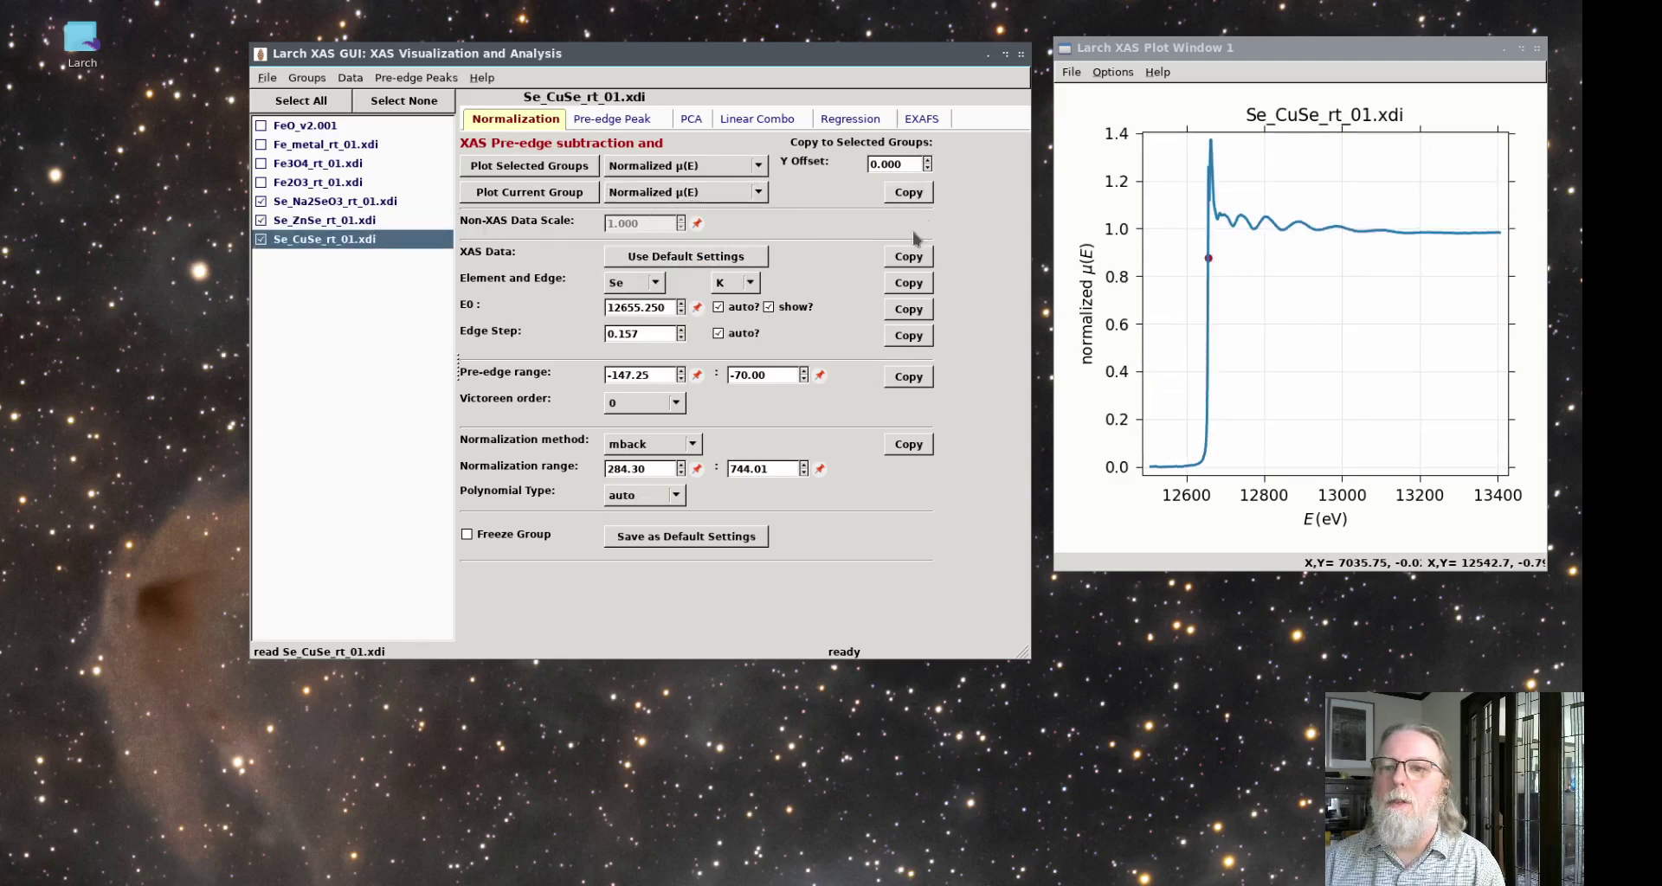
left_click(684, 192)
left_click(673, 254)
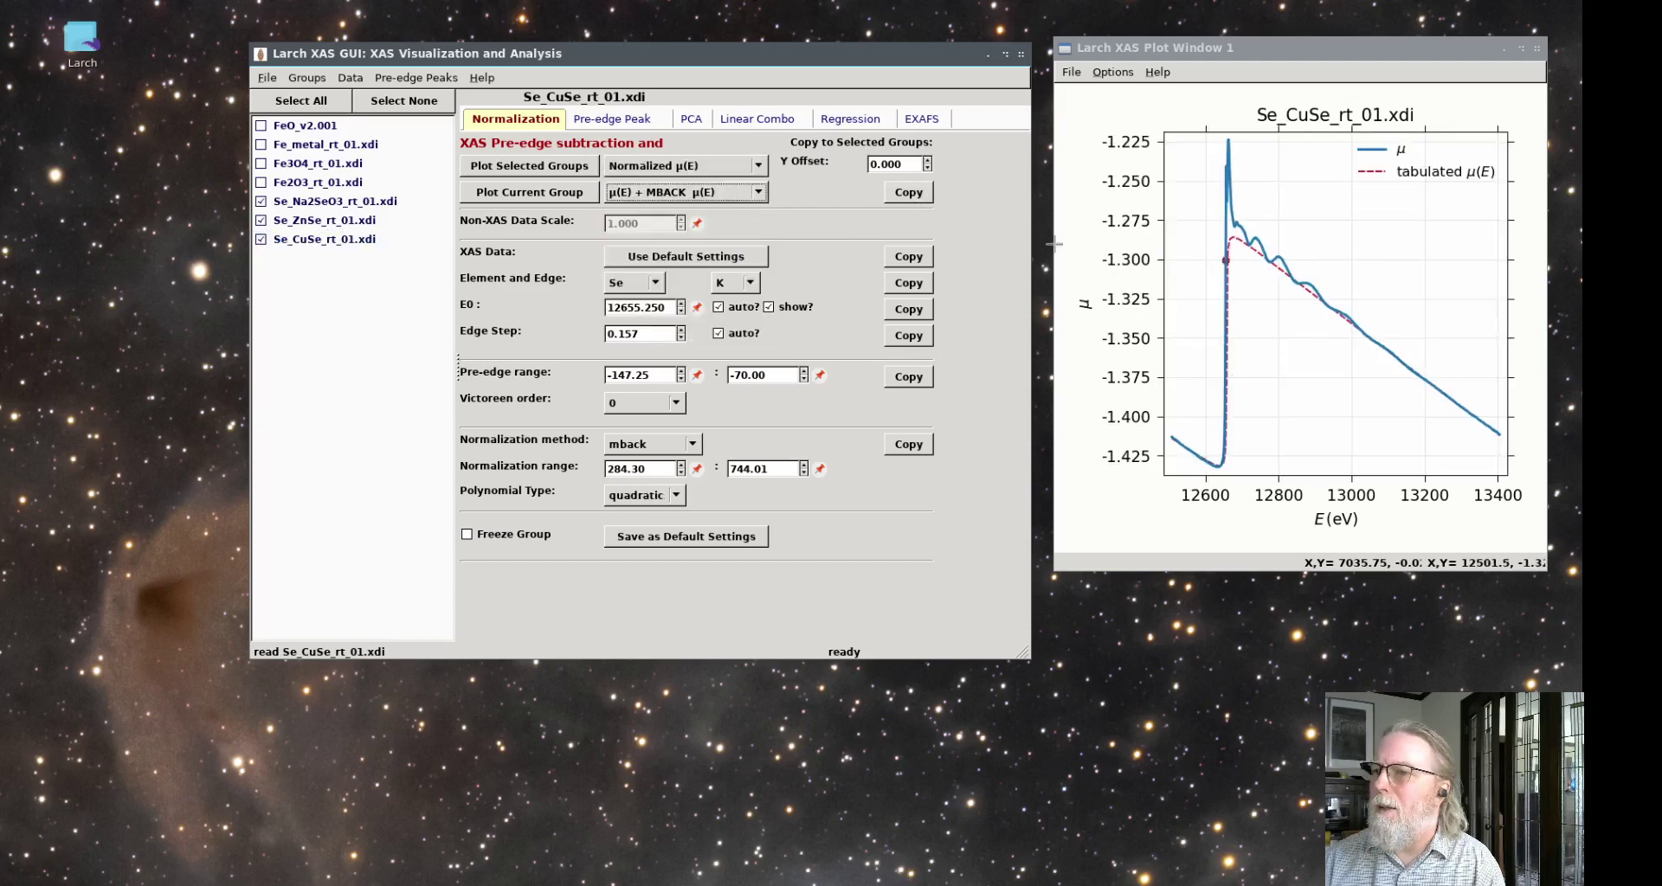
left_click(914, 197)
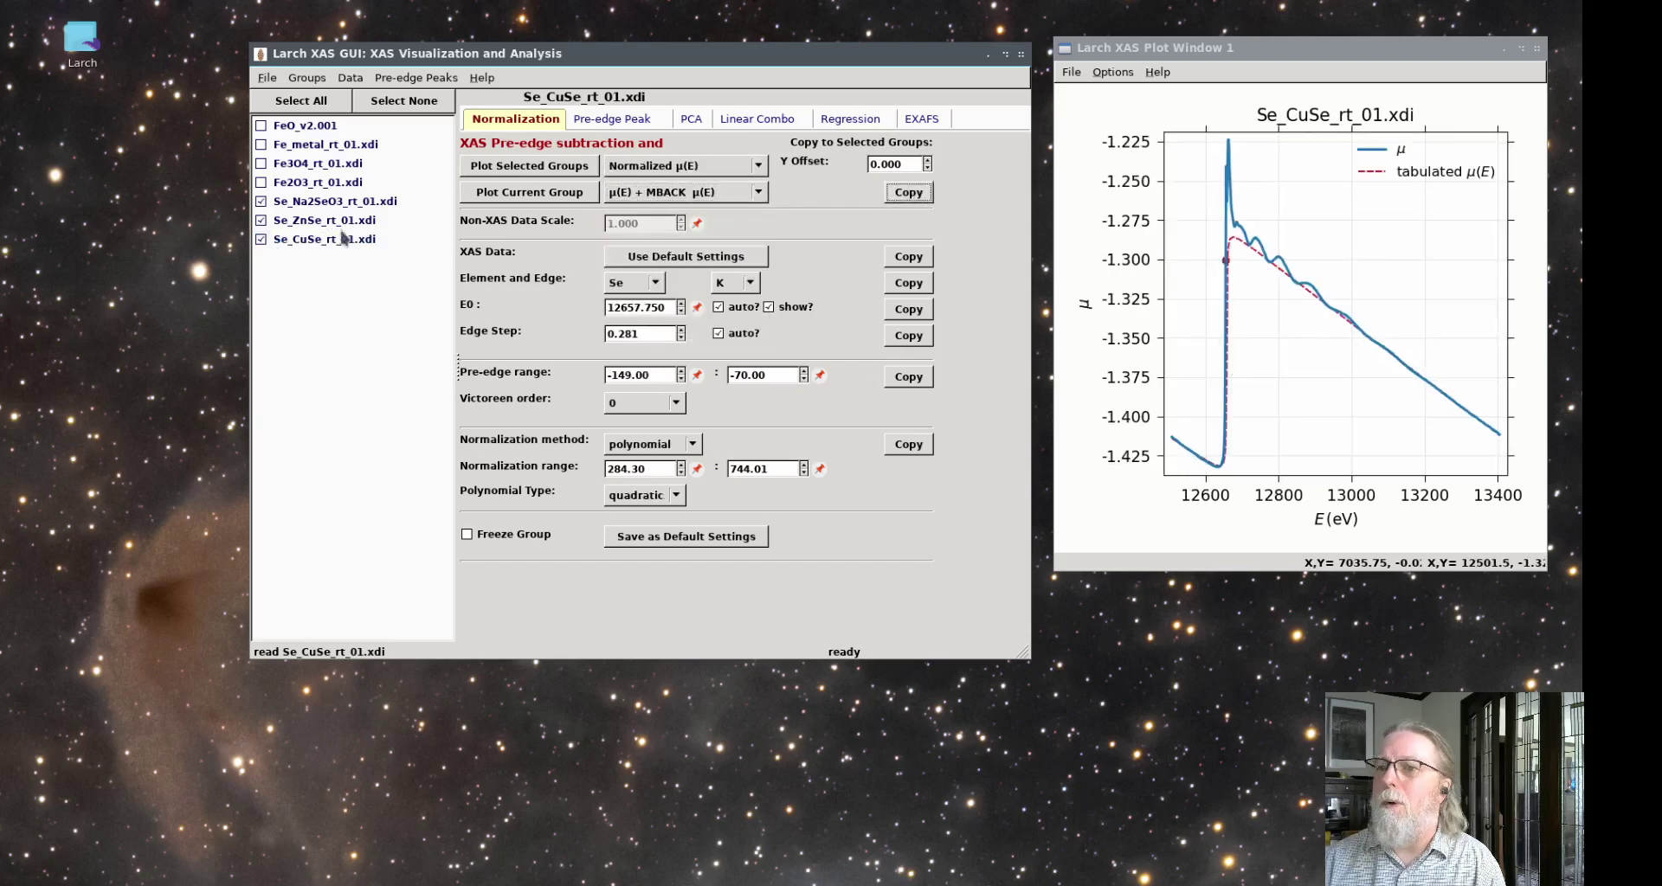
Review each Se group's settings and return Se_Na2SeO3's plot to normalized μ(E).
left_click(312, 222)
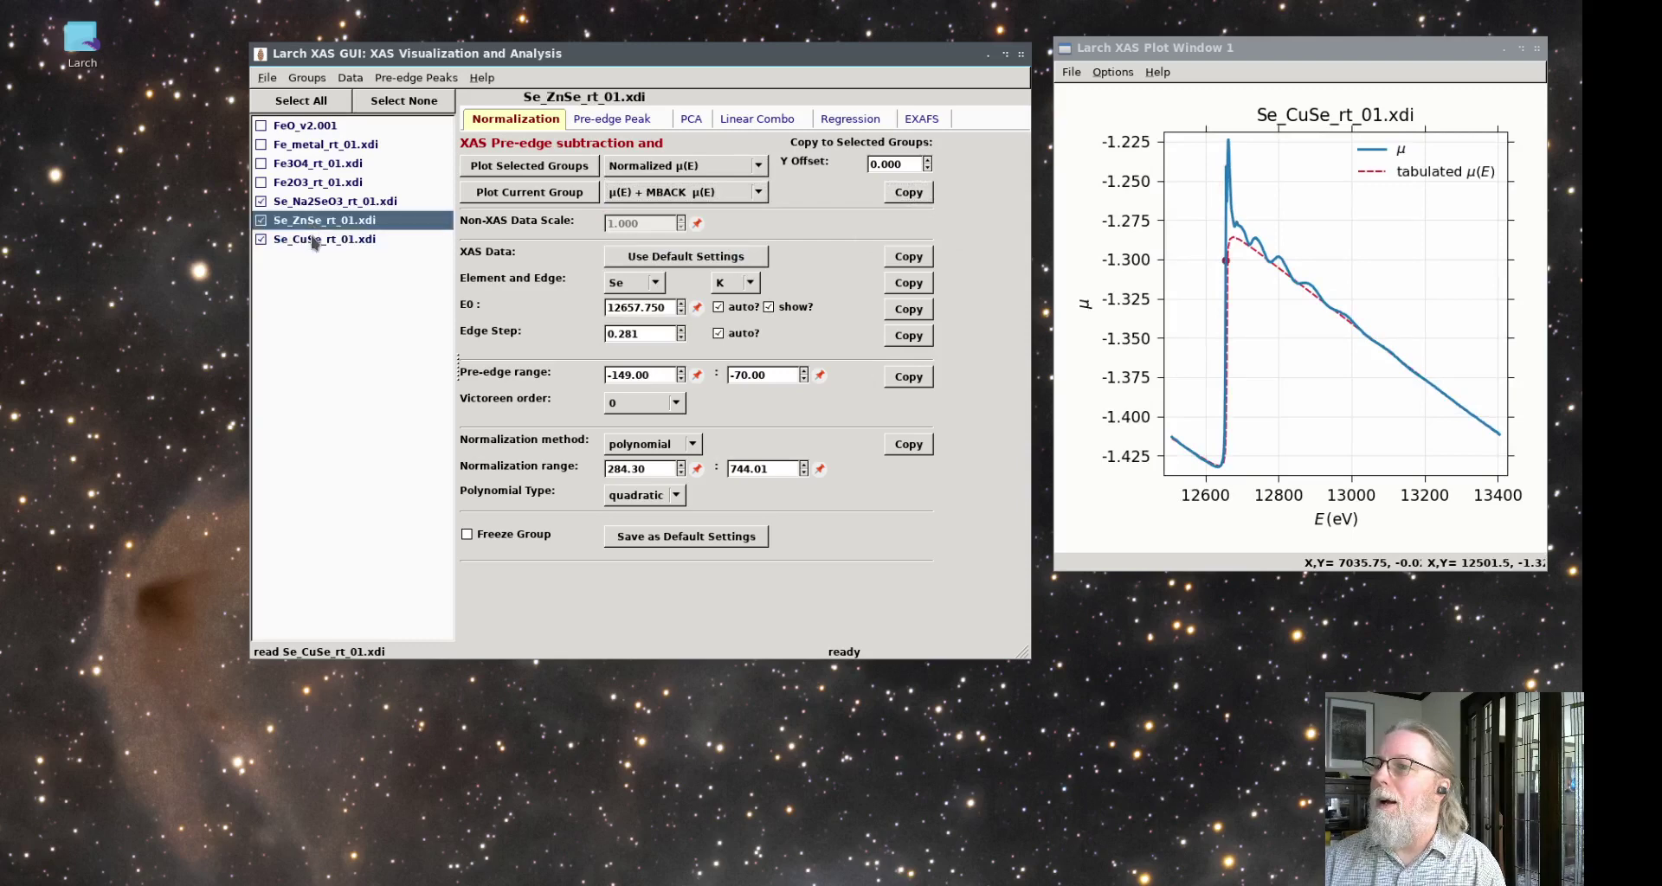
left_click(313, 240)
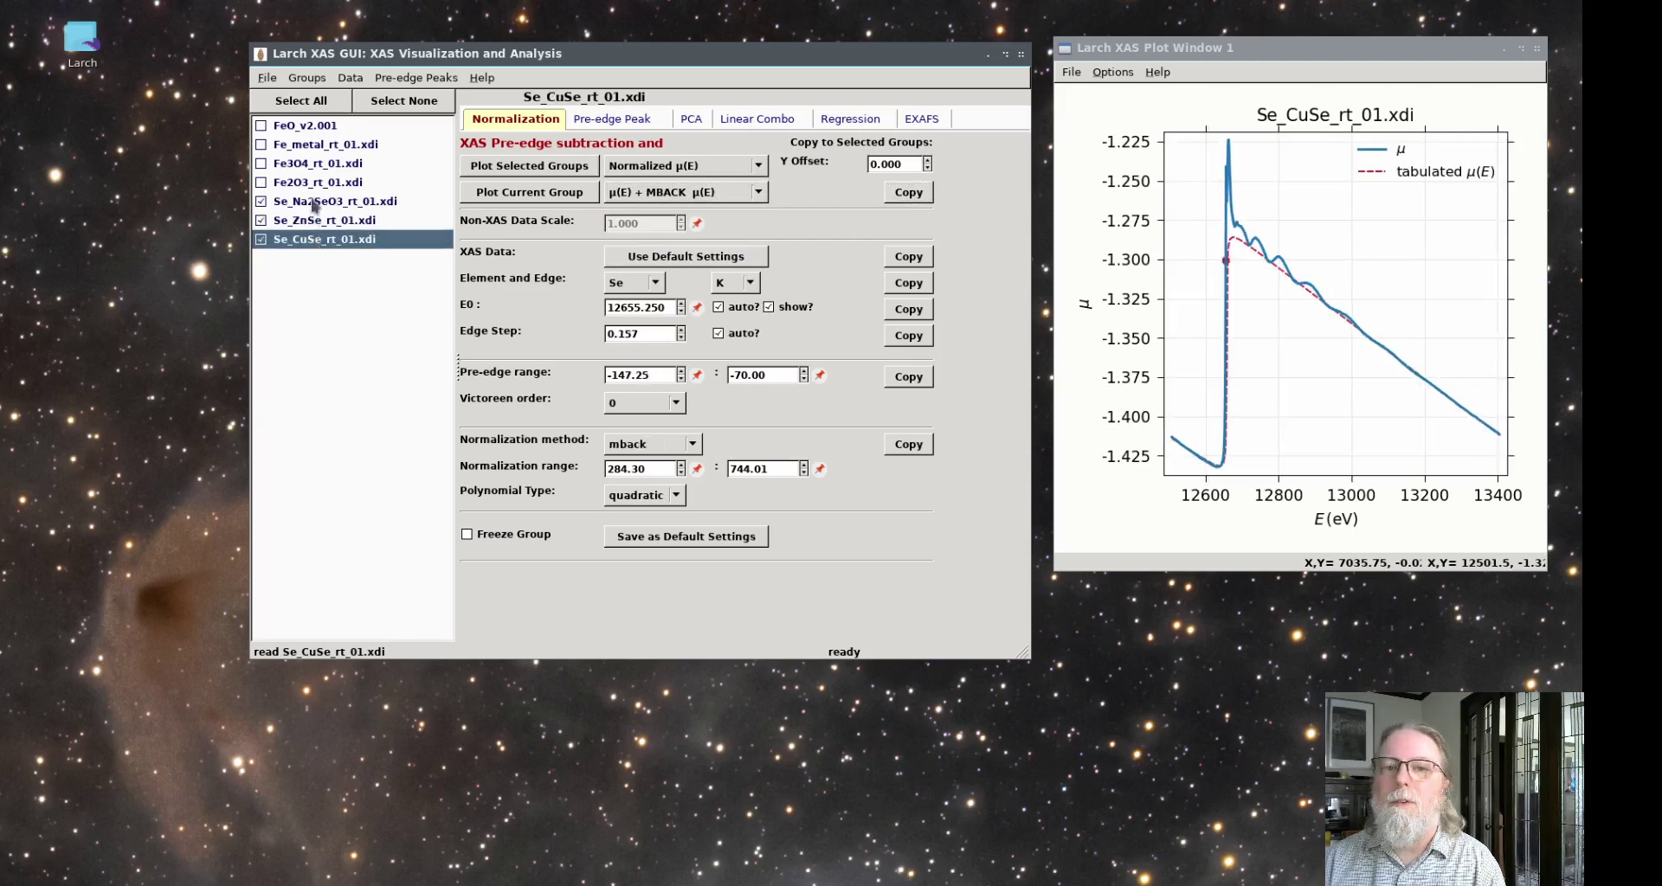
left_click(313, 203)
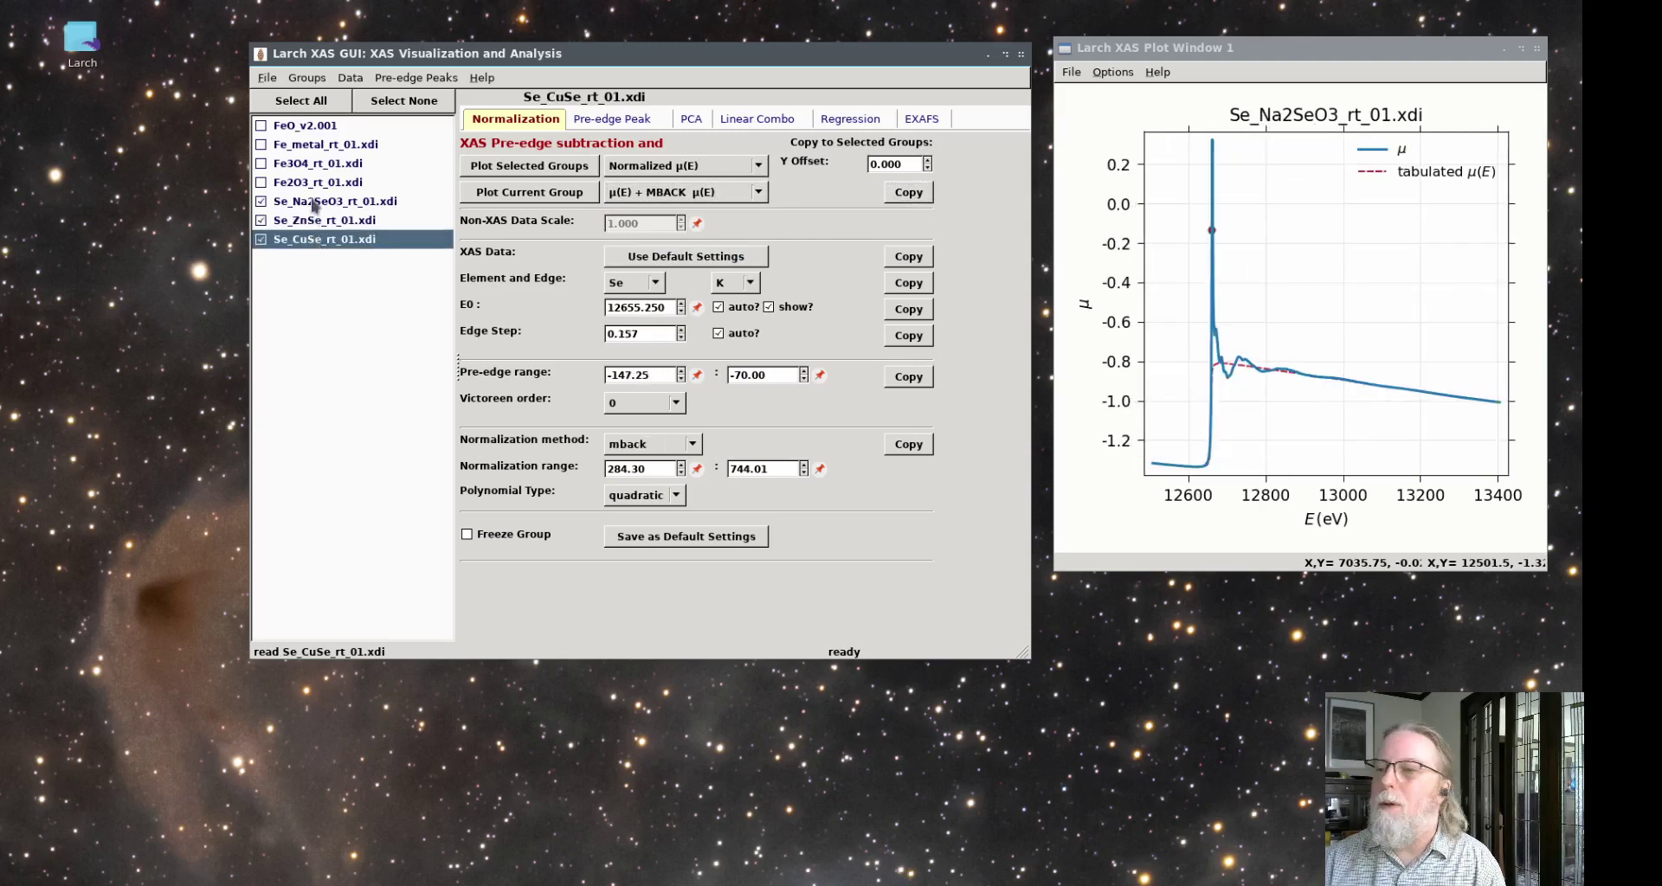
left_click(656, 192)
left_click(649, 127)
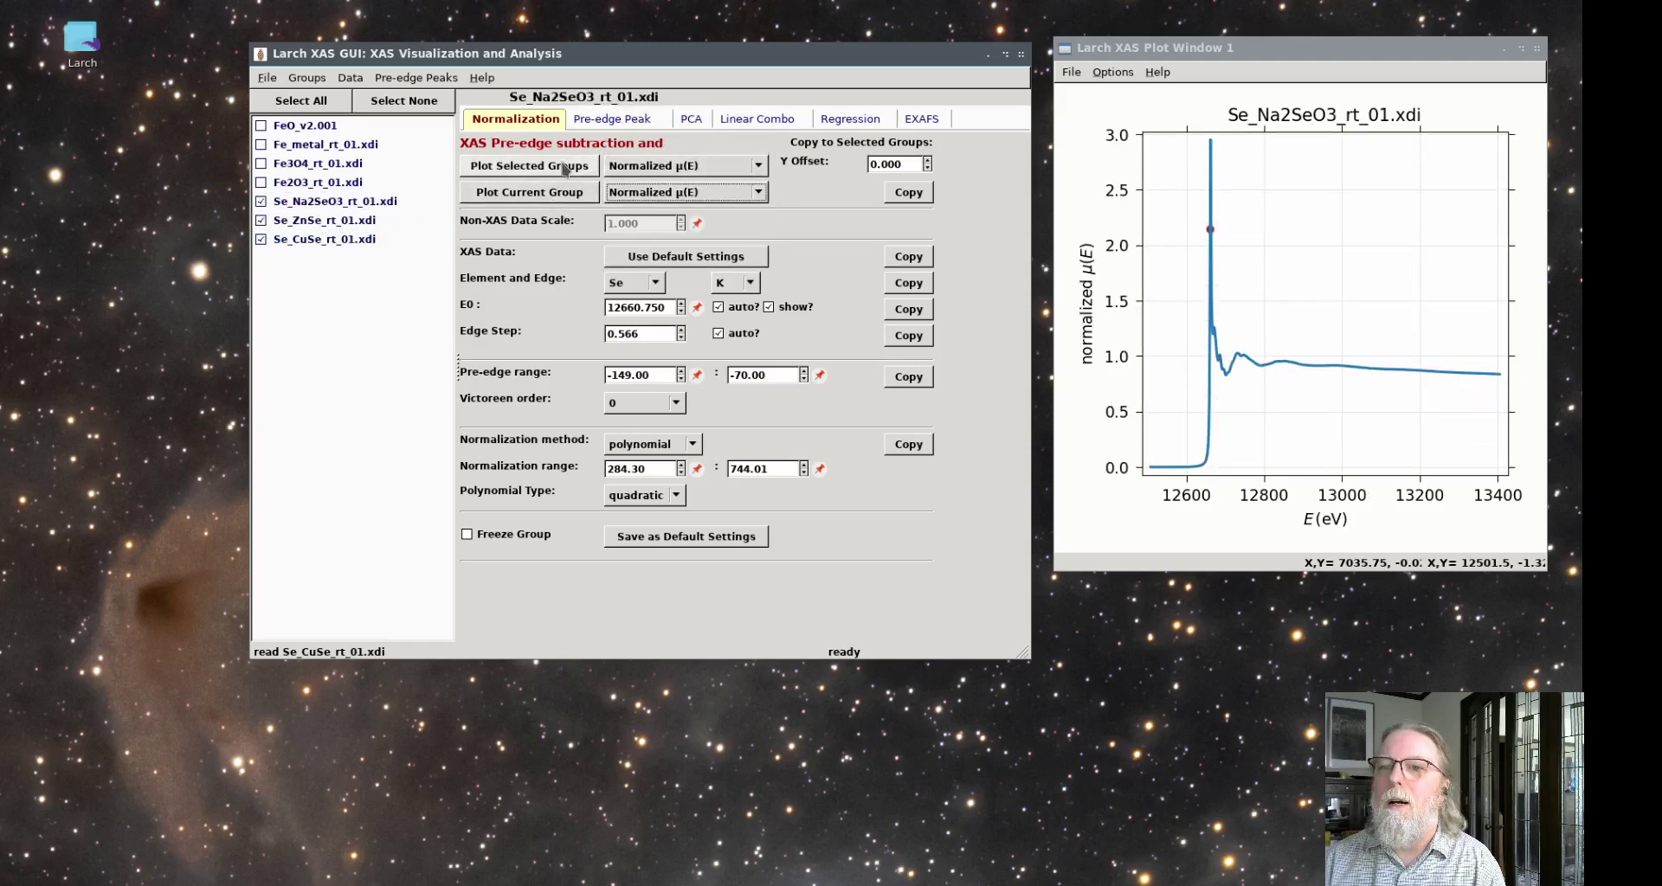
Overlay the three Se normalized spectra and zoom into the Se edge peaks.
left_click(562, 173)
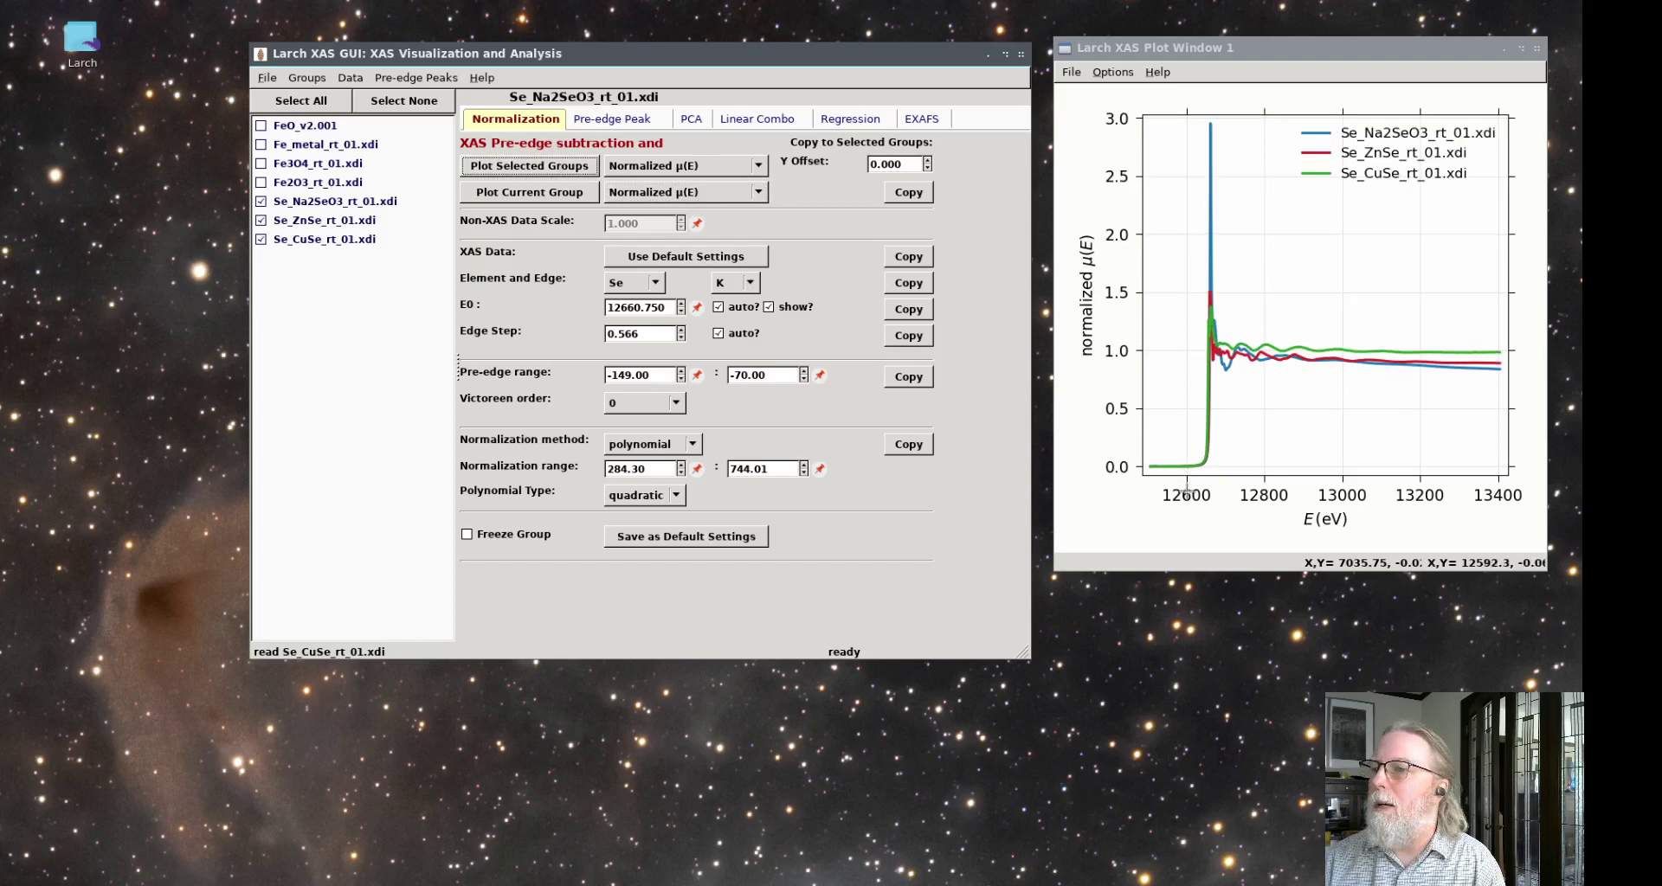
left_click_drag(1190, 462, 1273, 259)
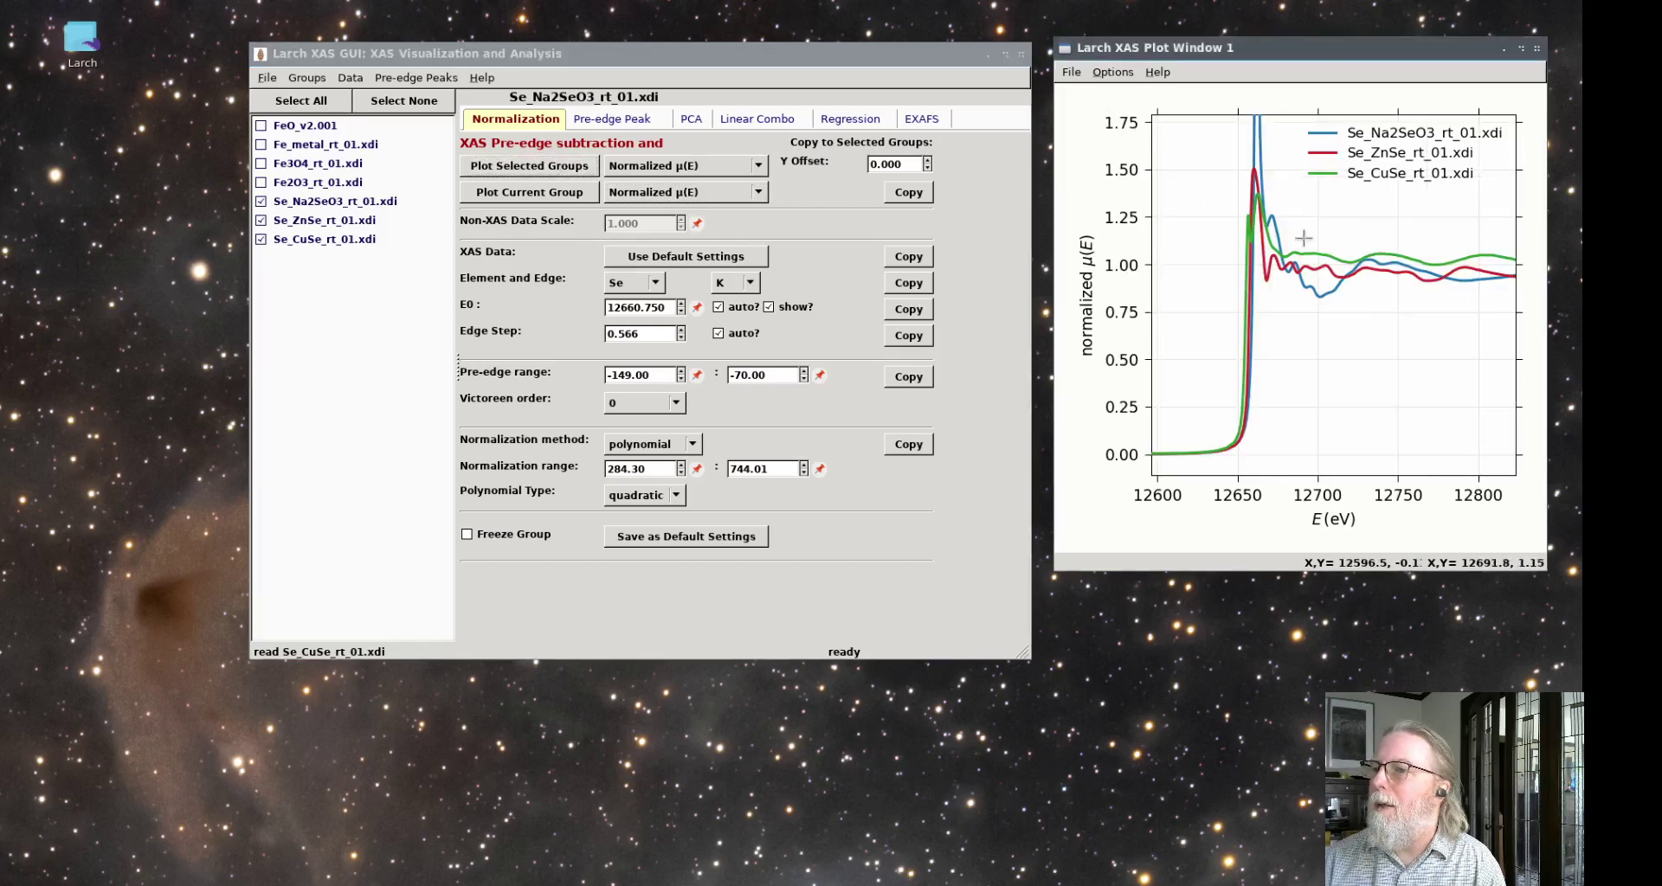
left_click(1398, 174)
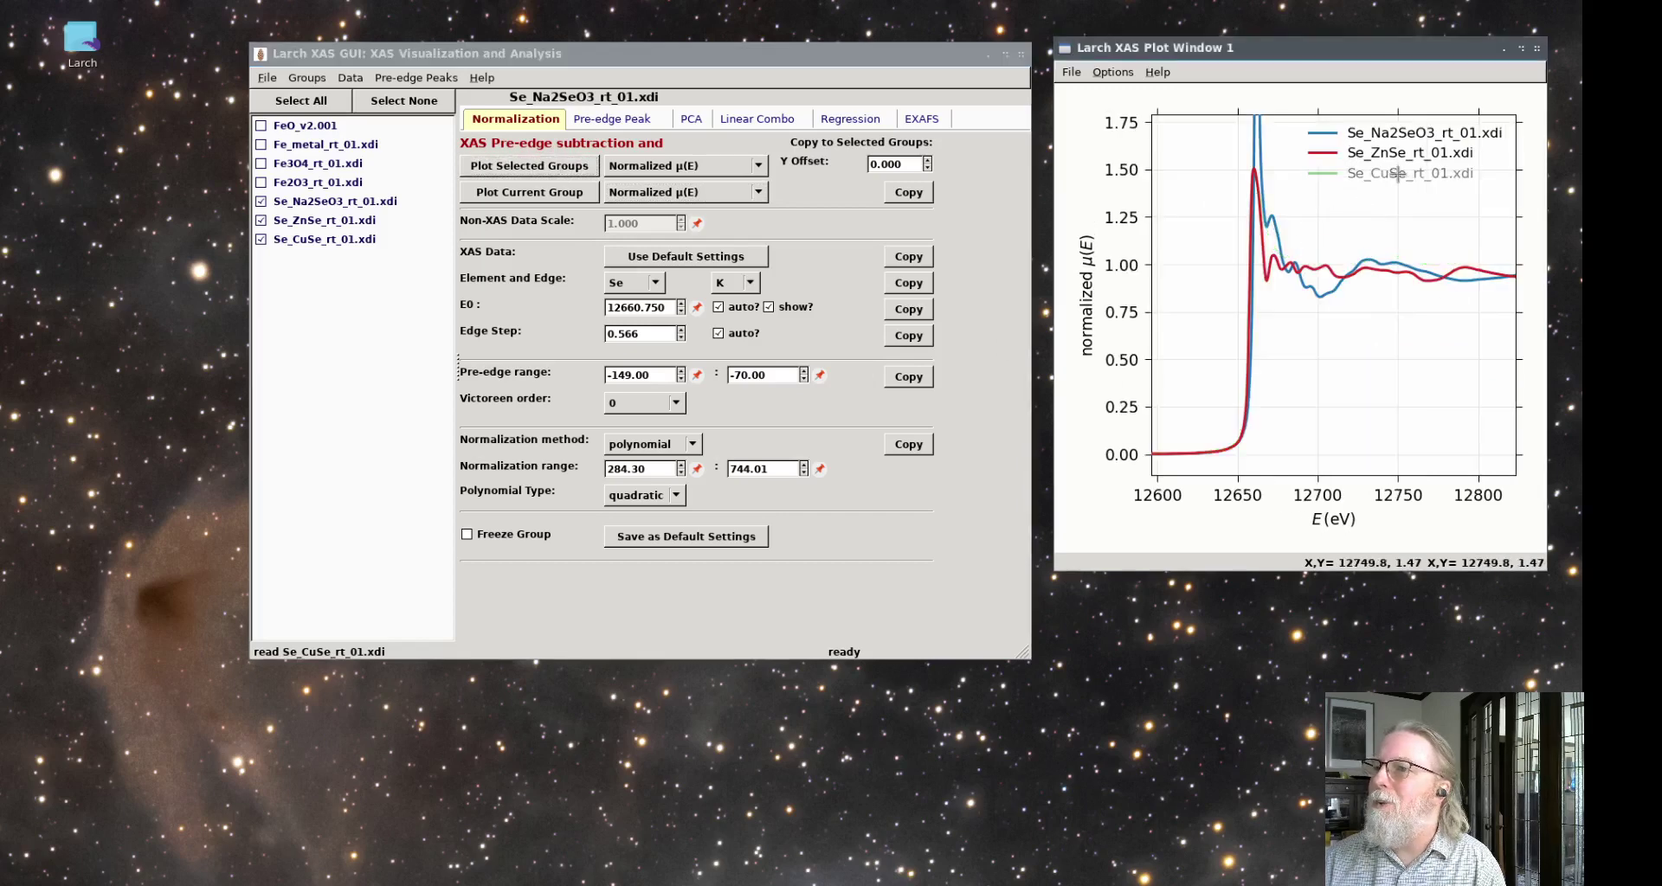
left_click(1398, 174)
left_click_drag(1172, 473, 1424, 151)
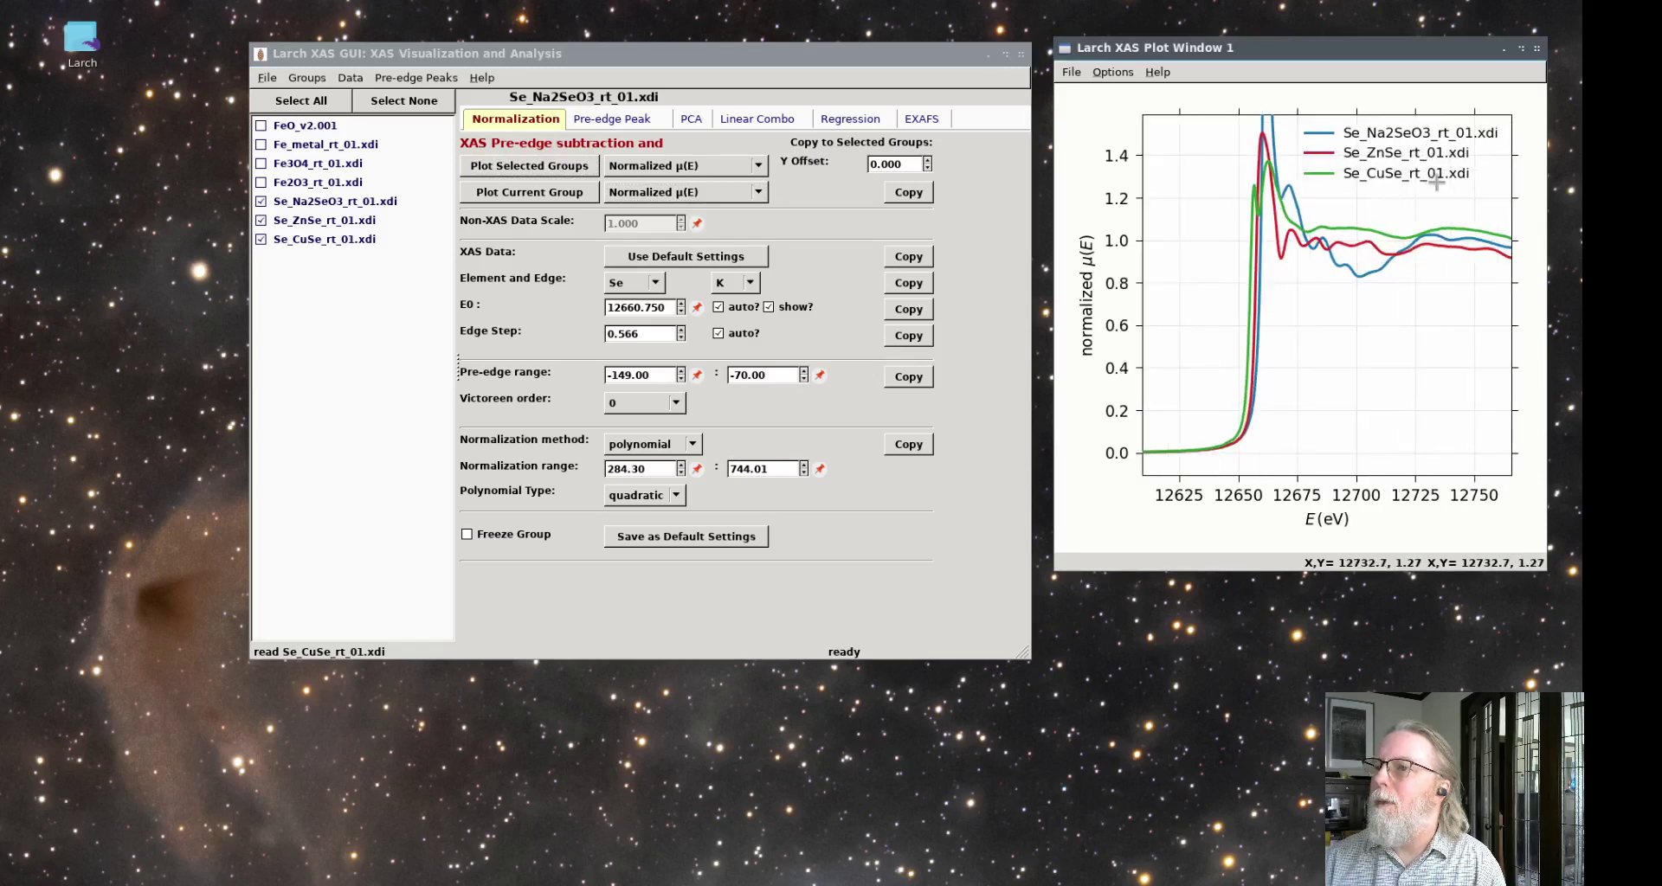
Restore the full energy range and replot the three checked Se groups' normalized spectra.
right_click(1281, 350)
left_click(1330, 431)
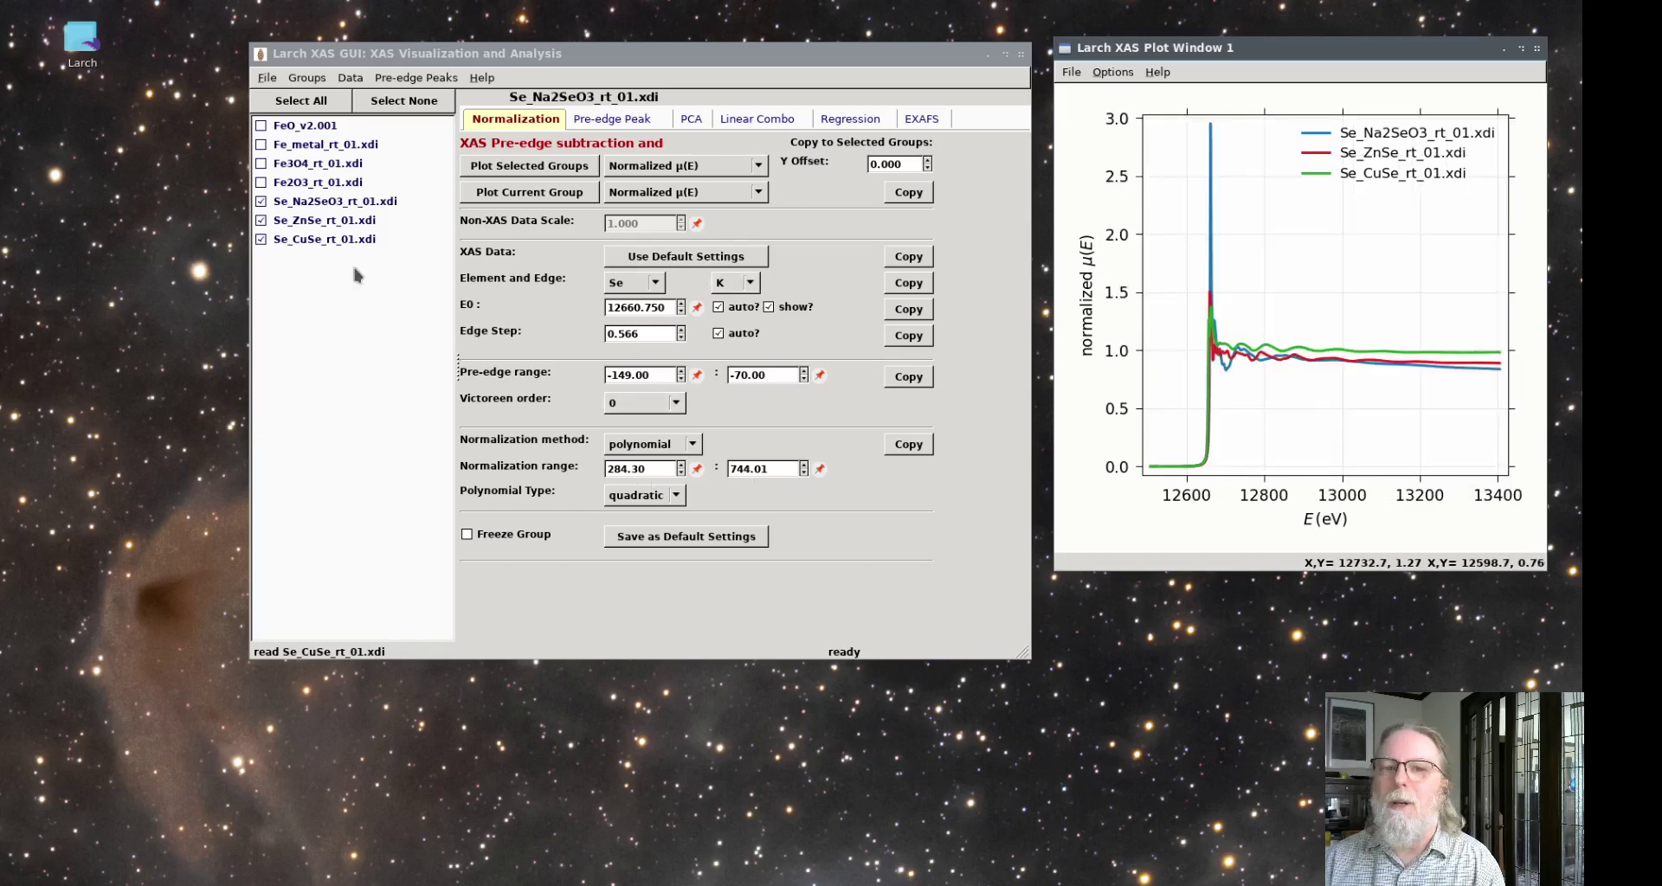
left_click(319, 240)
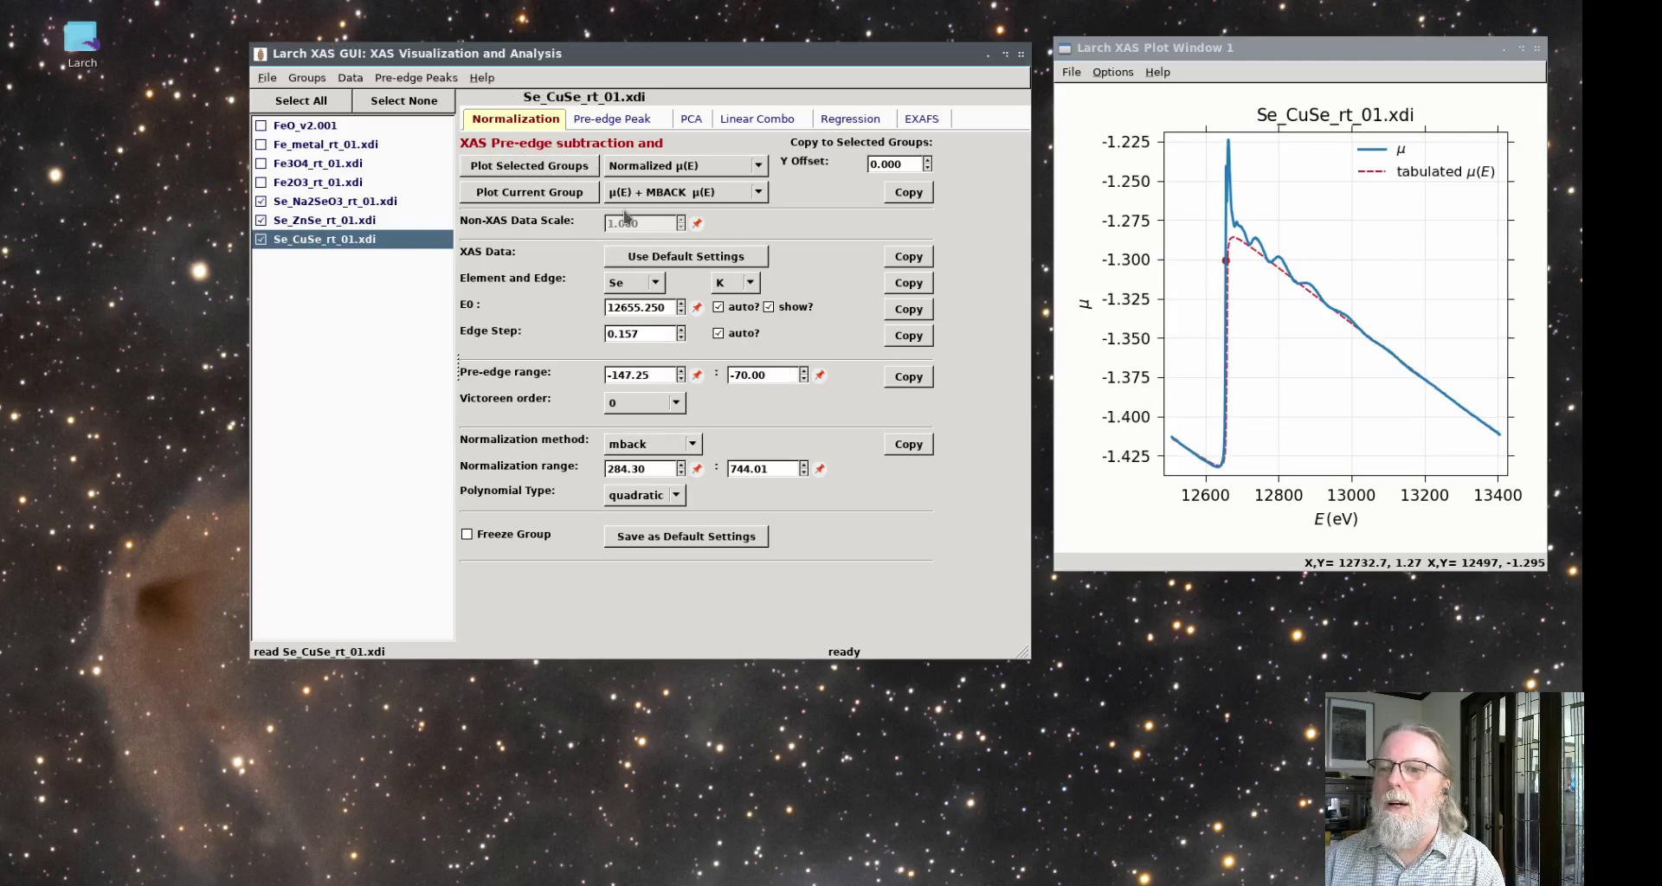
left_click(544, 166)
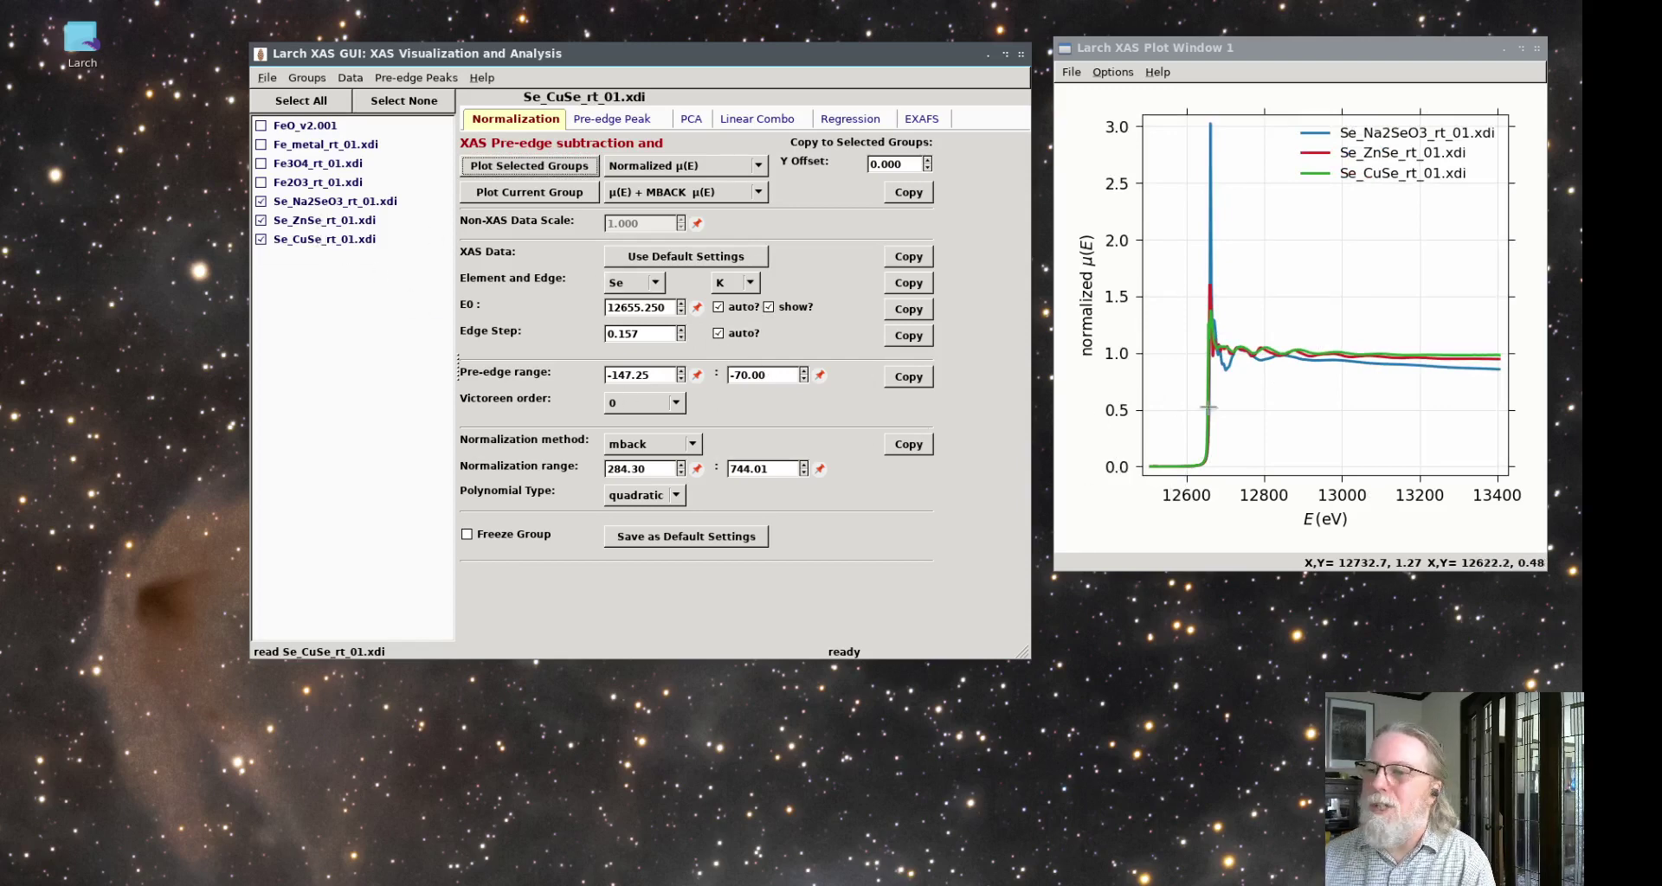
Lower the Se_Na2SeO3 edge step to 0.546 and overlay the three Se groups.
left_click(351, 201)
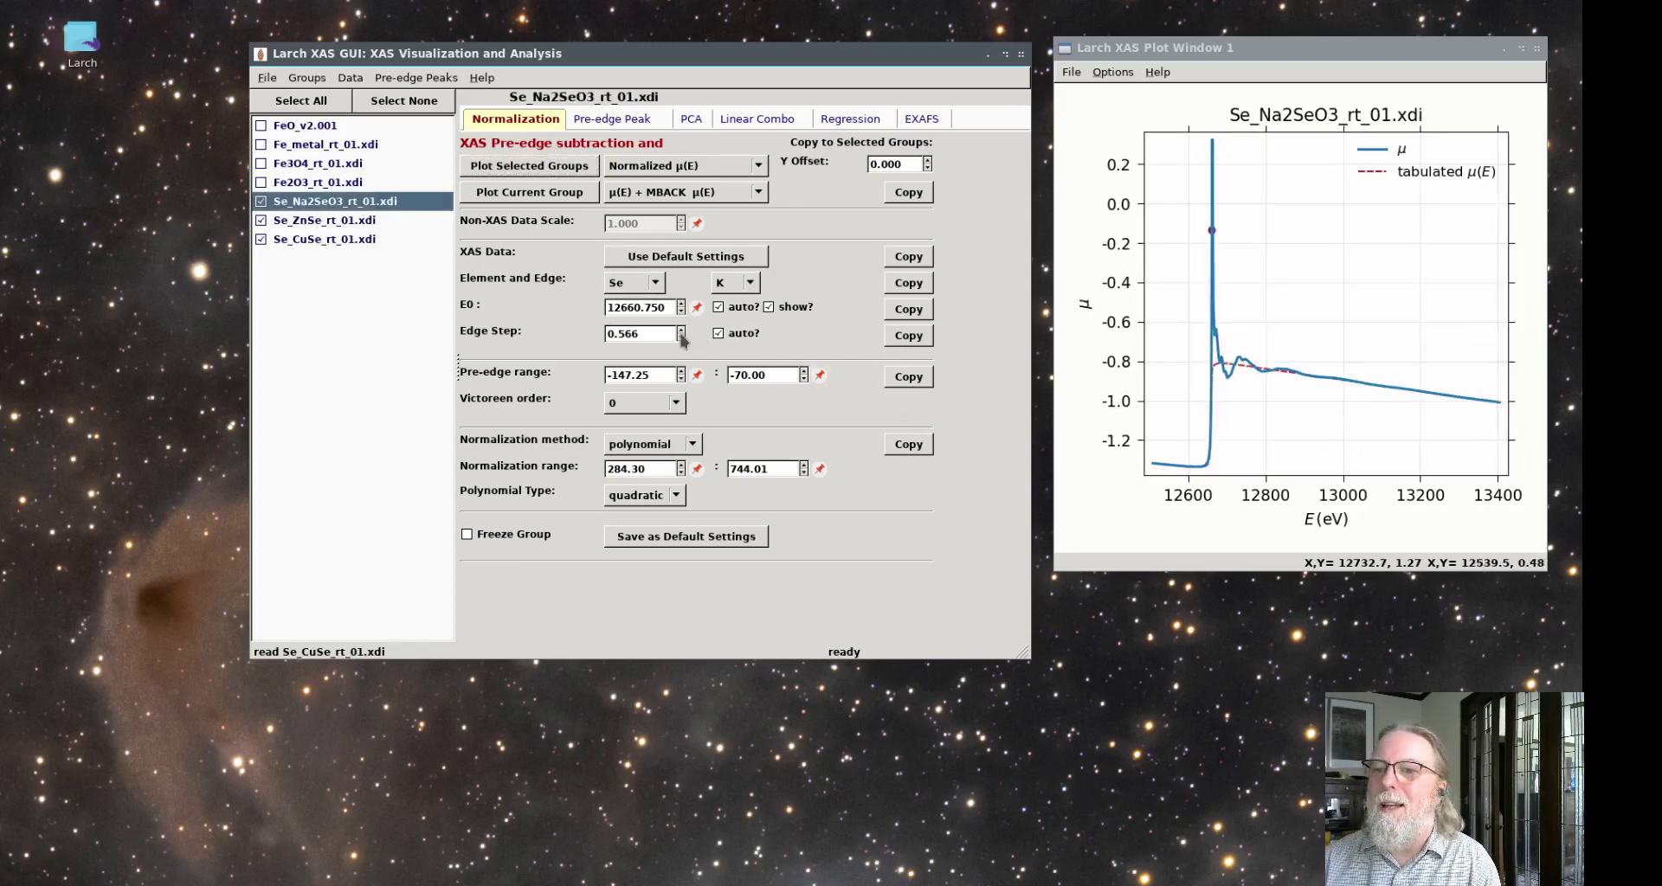
left_click(682, 338)
left_click(682, 338)
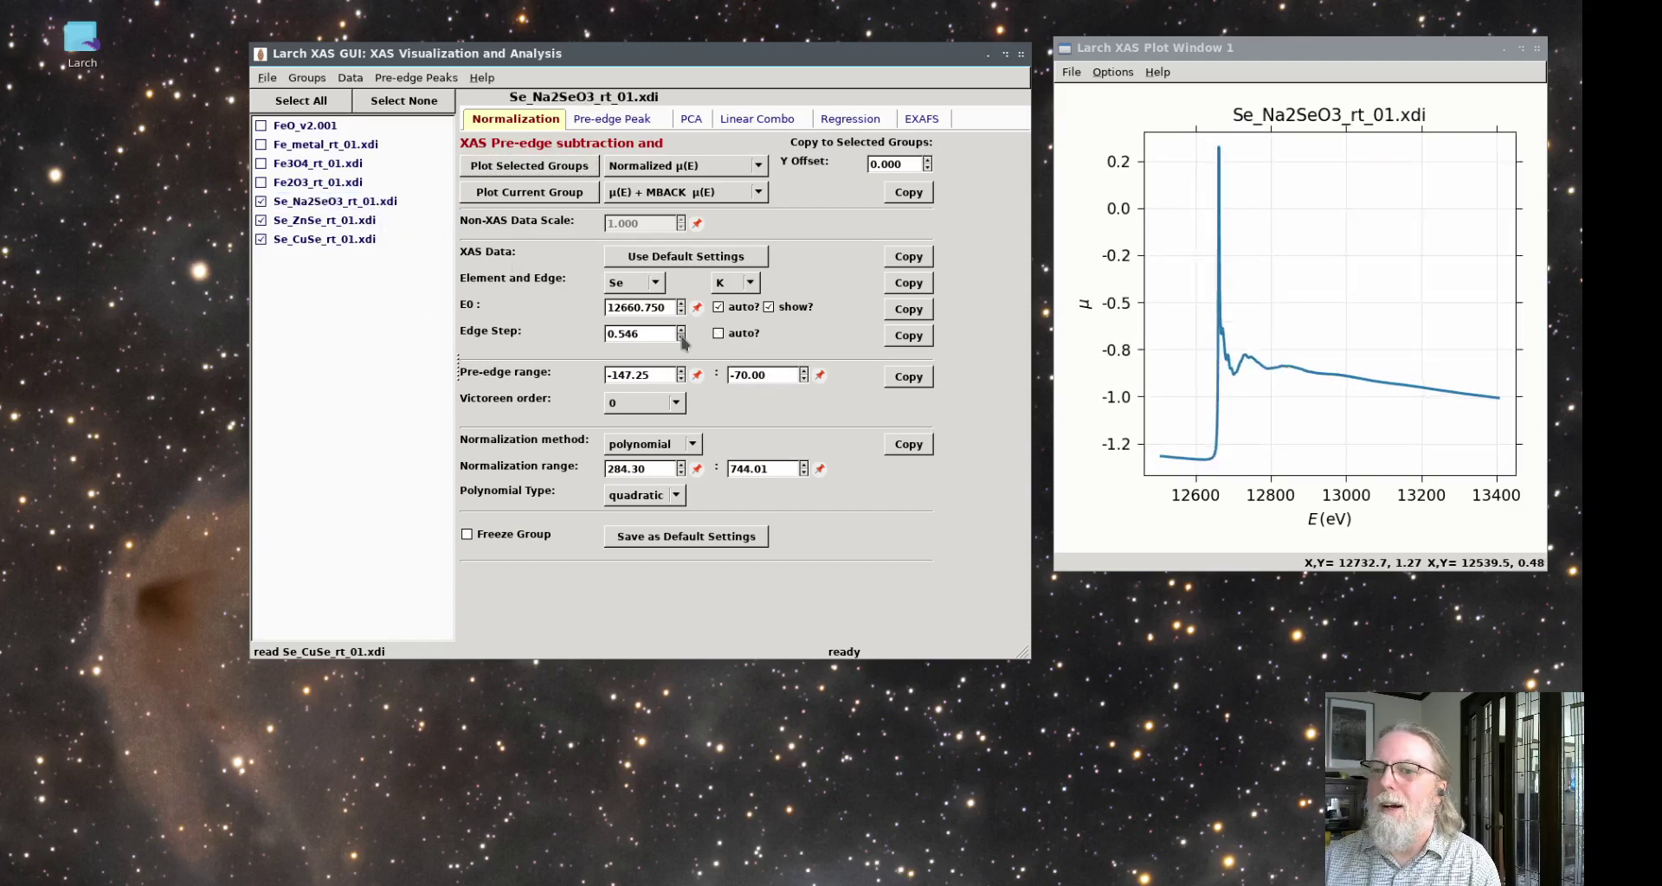
left_click(545, 167)
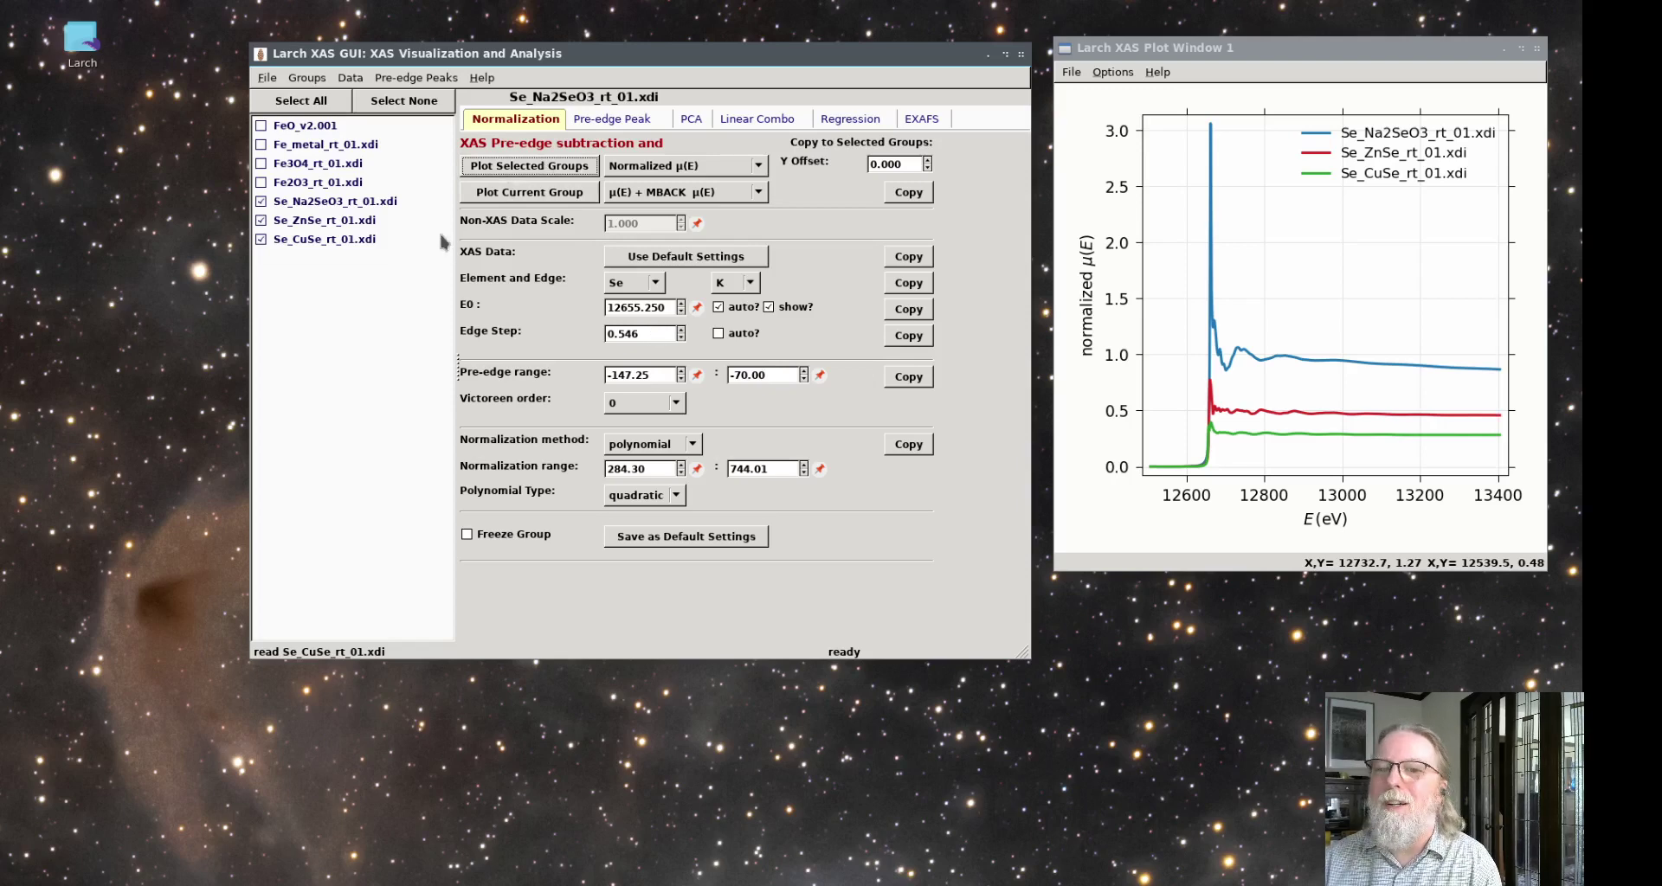
Plot Na2SeO3 μ(E) against its tabulated MBACK curve and switch its normalization to mback.
left_click(372, 203)
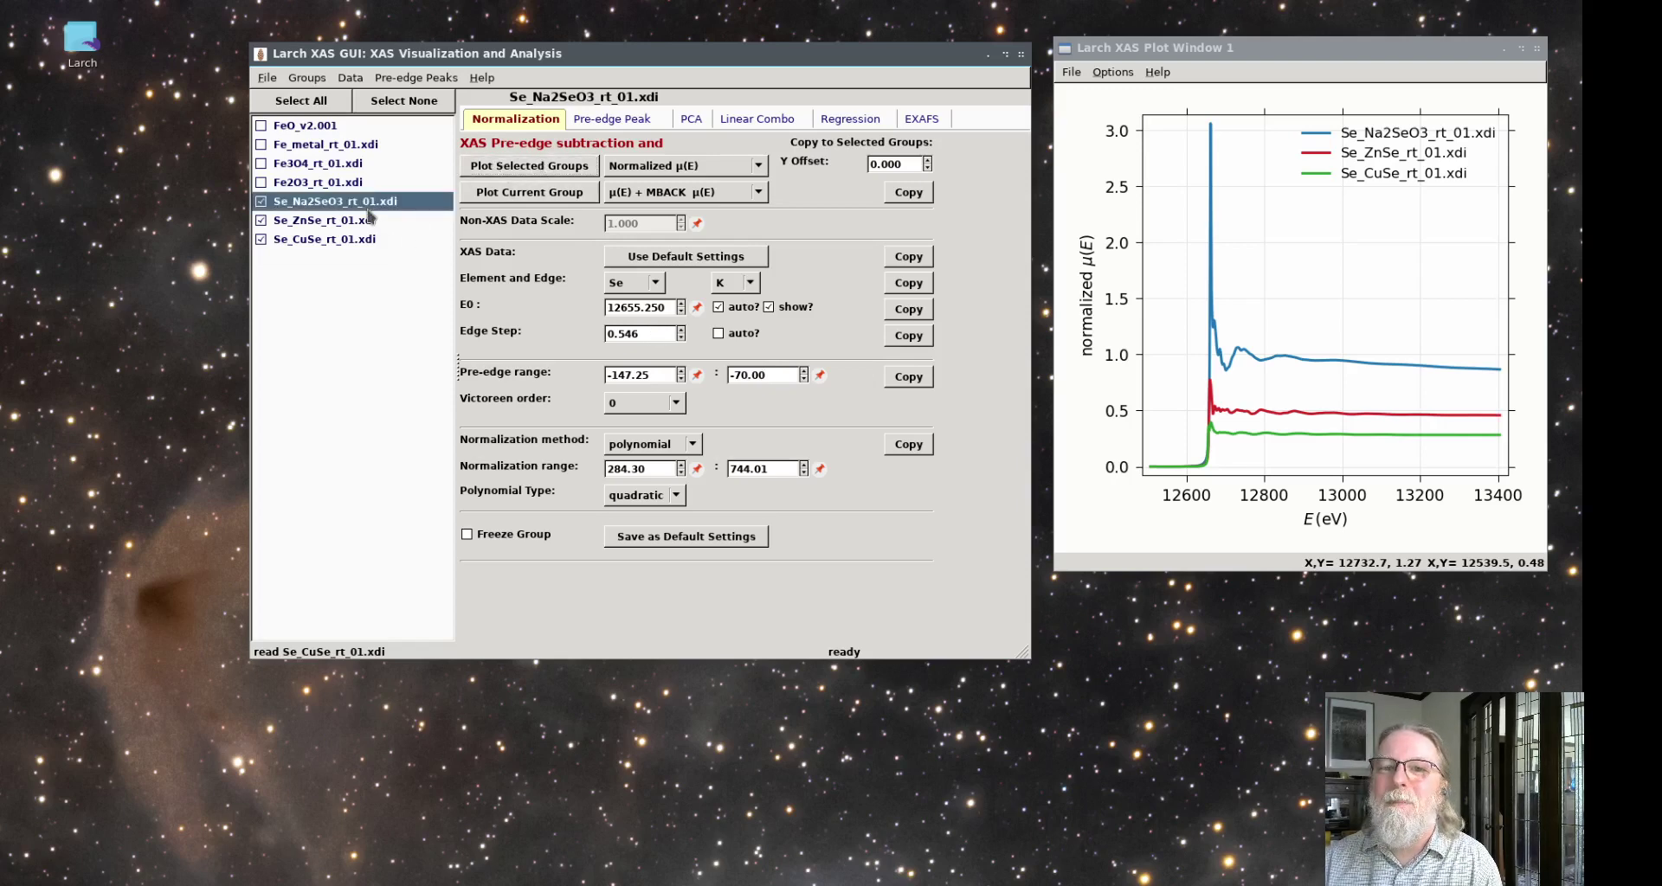
left_click(547, 192)
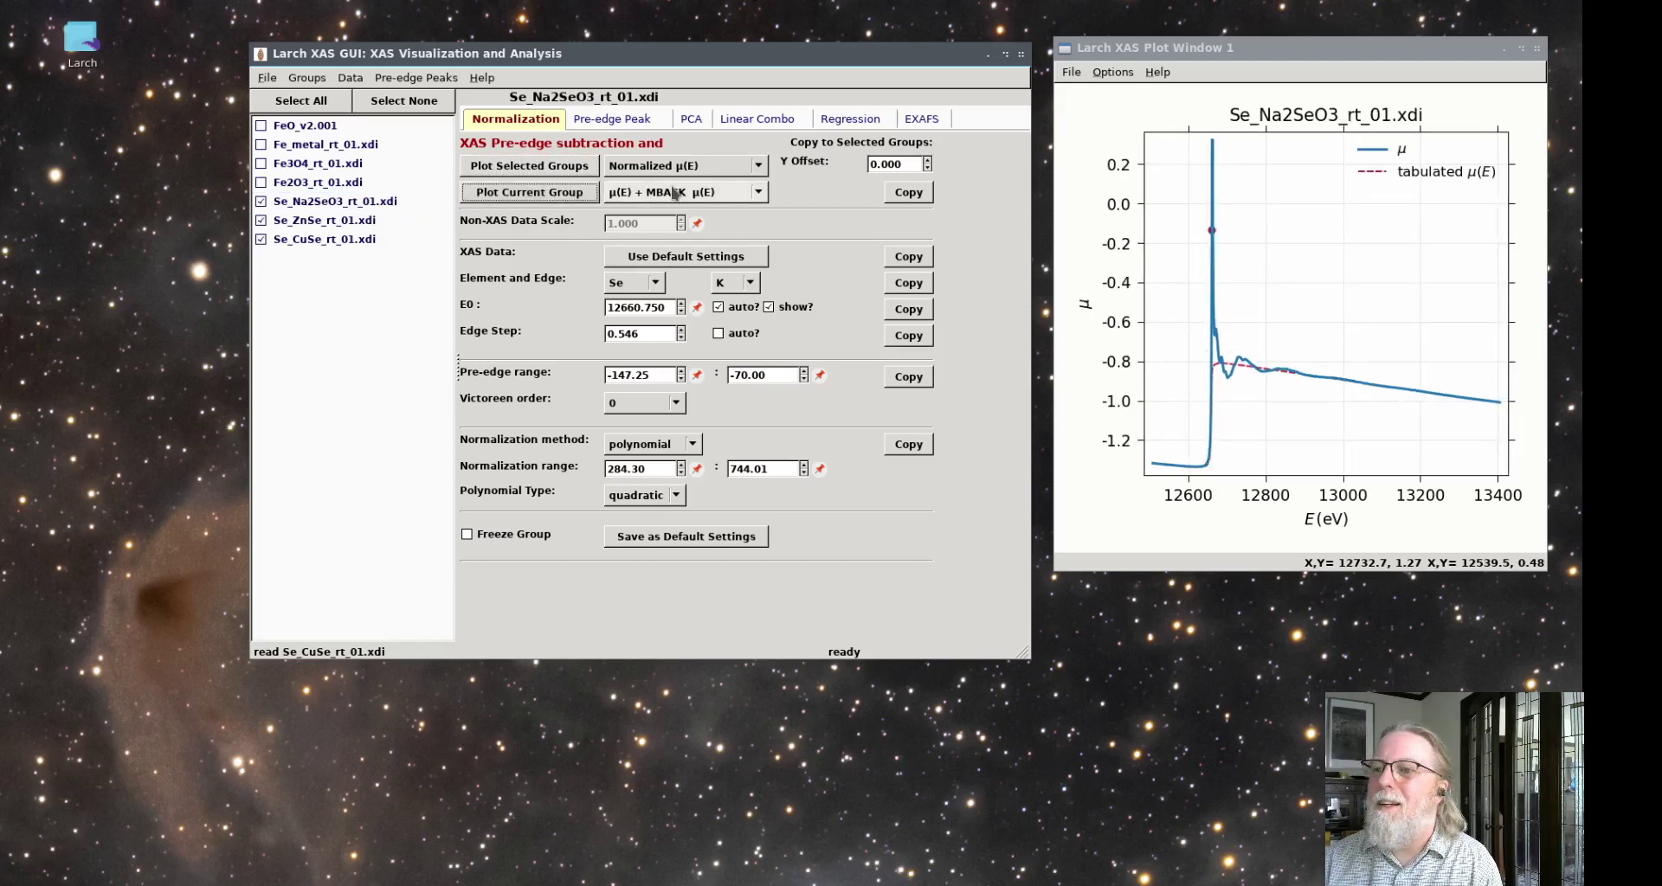
left_click(907, 192)
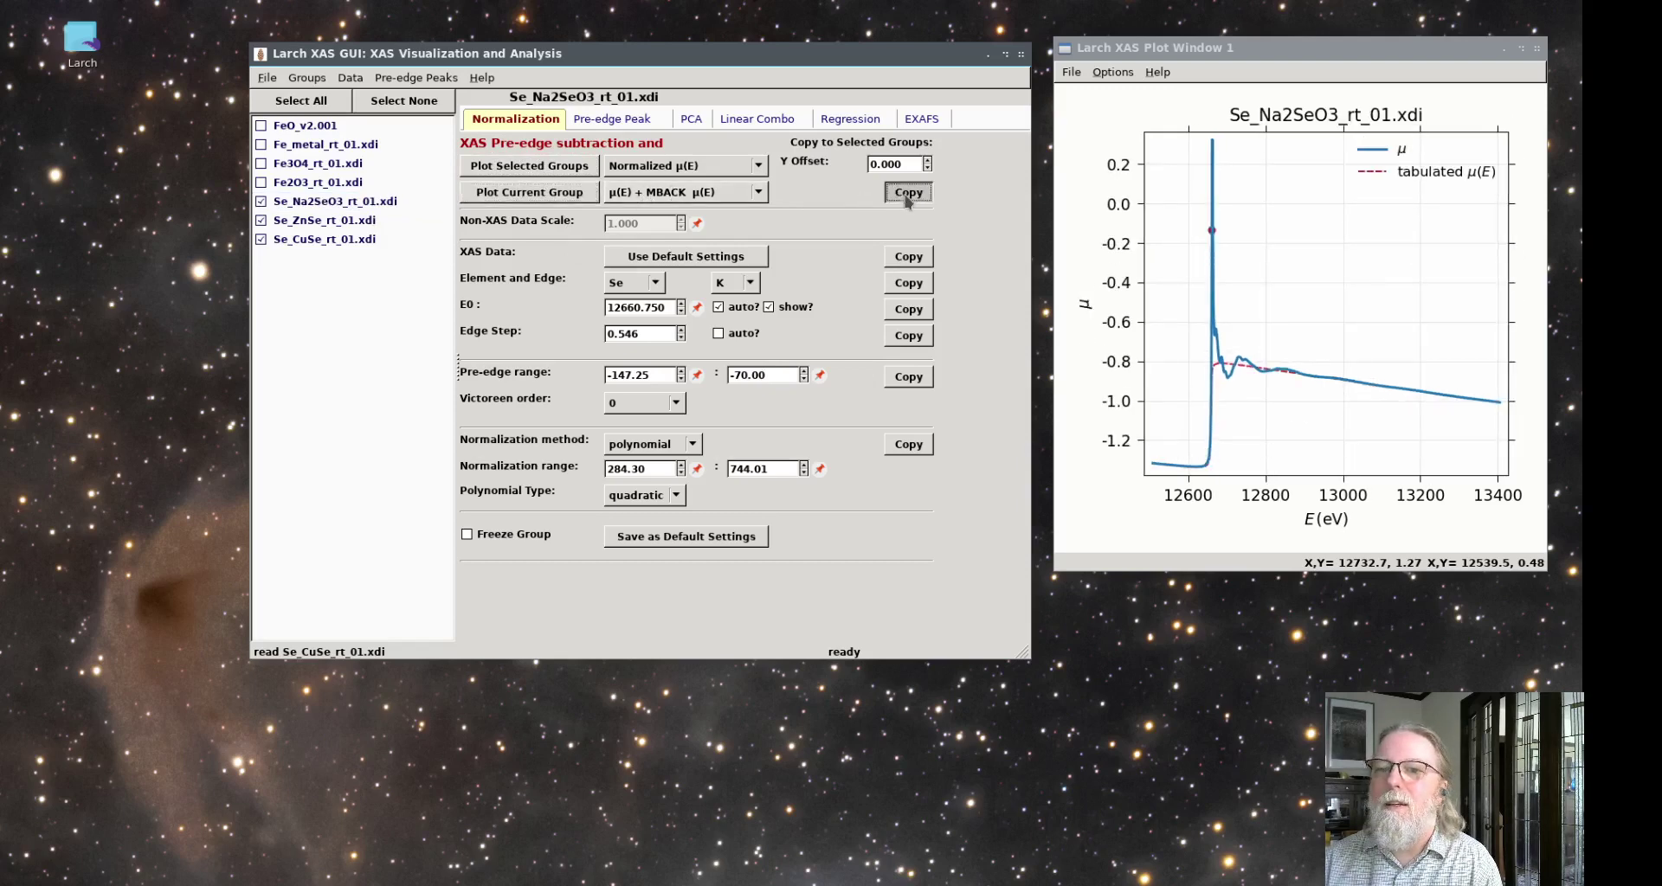
left_click(651, 444)
left_click(651, 463)
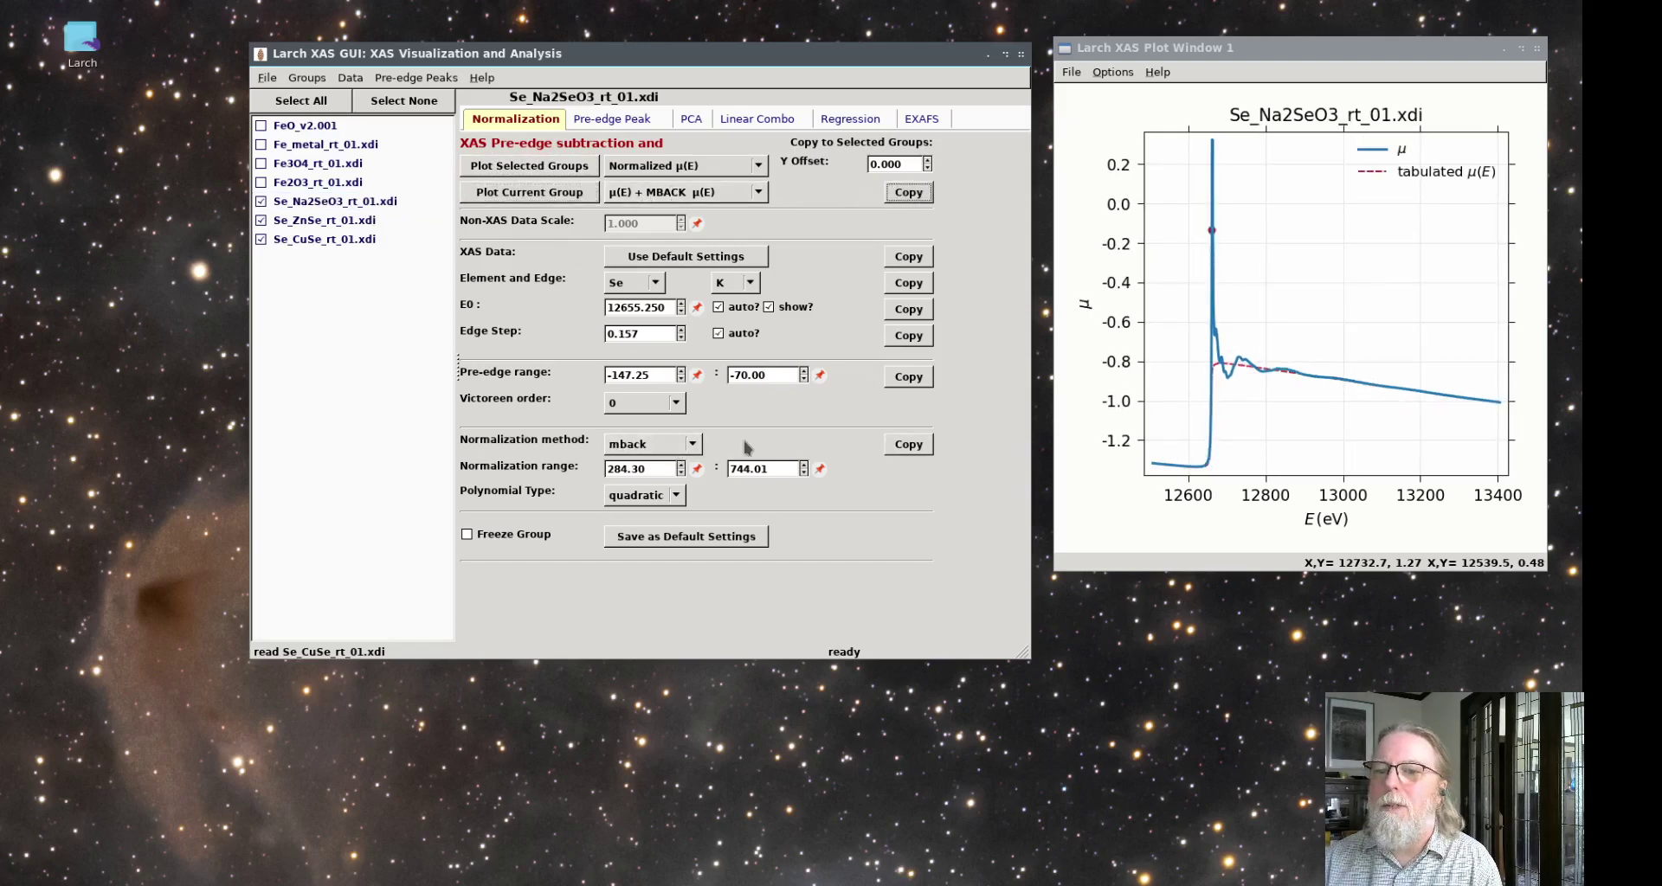
Copy mback normalization to all checked groups, overlay them, and zoom to about 12590–12770 eV.
left_click(325, 204)
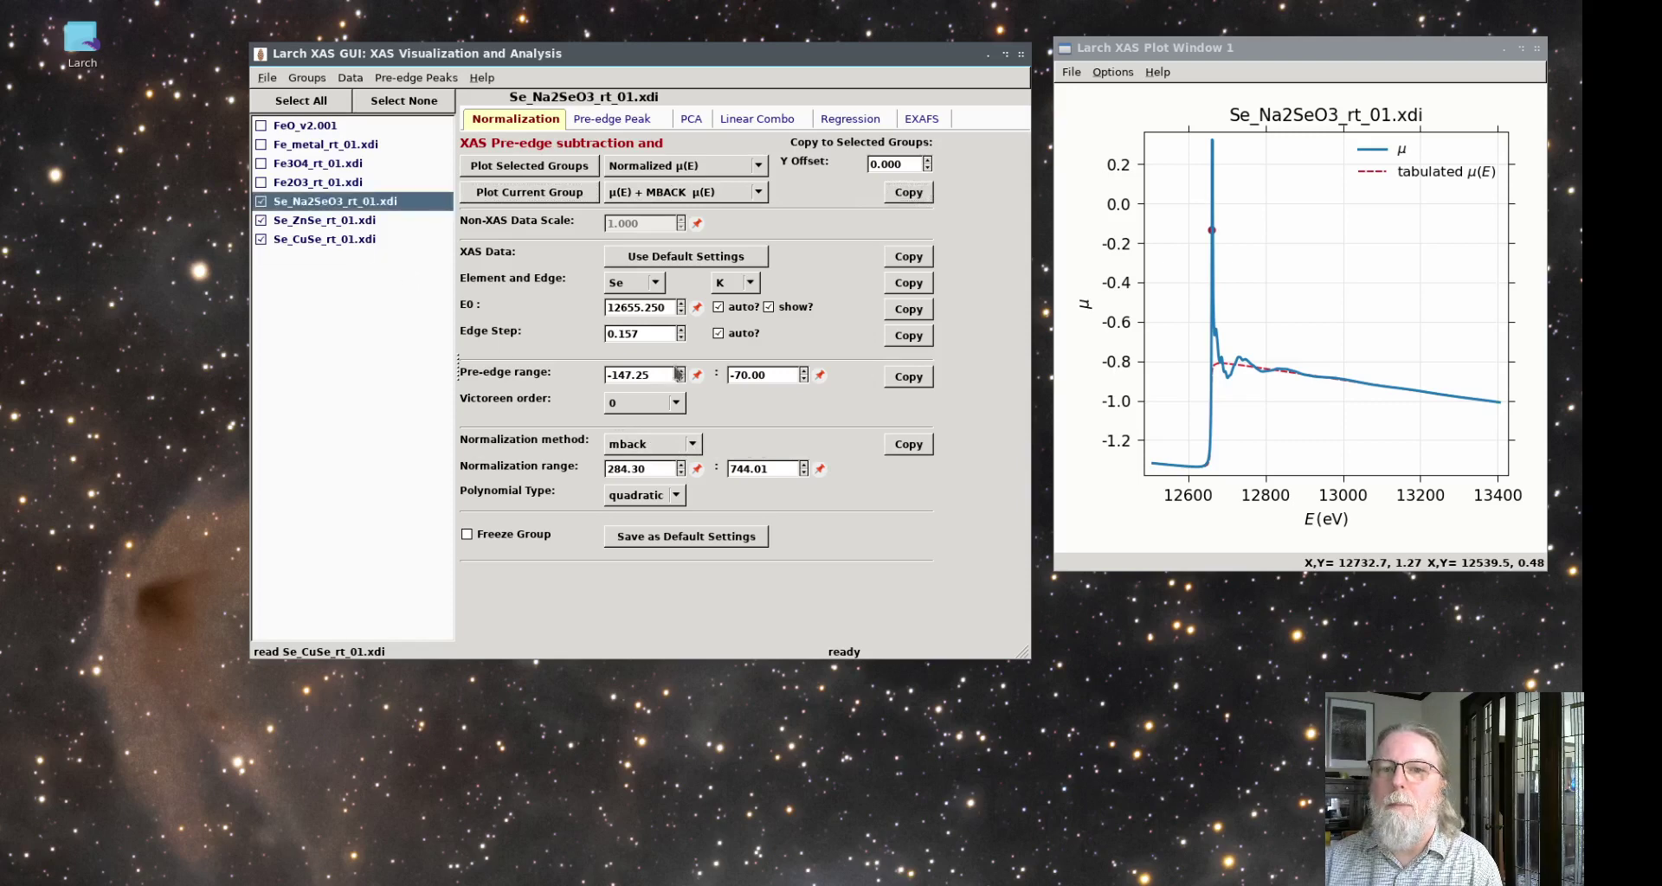
left_click(909, 445)
left_click(561, 172)
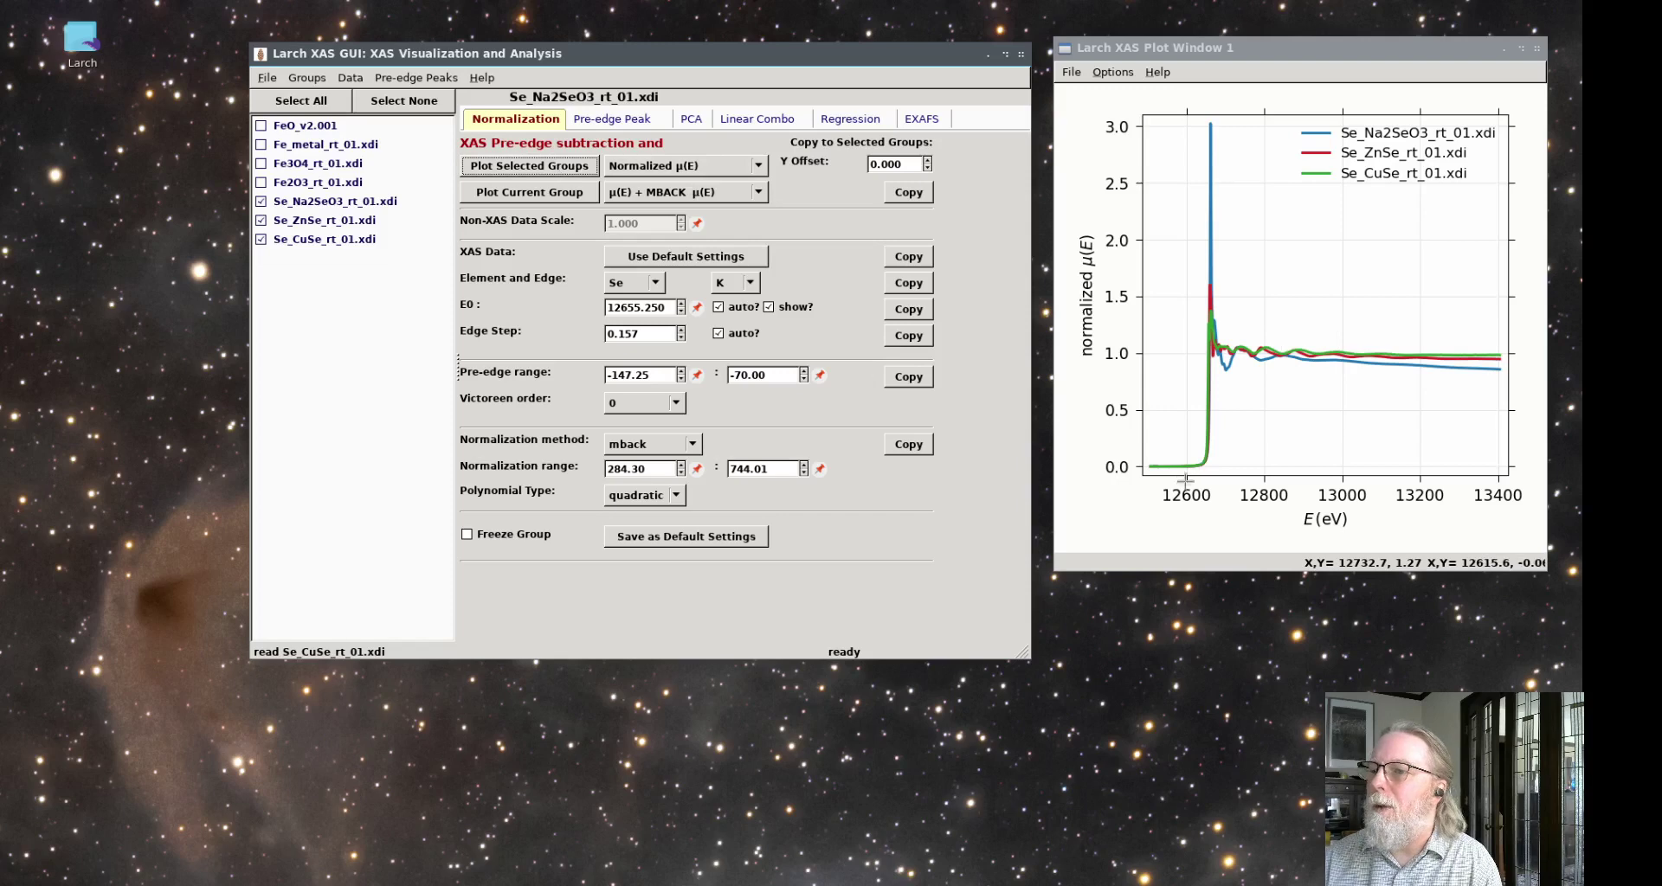
left_click_drag(1182, 469, 1262, 112)
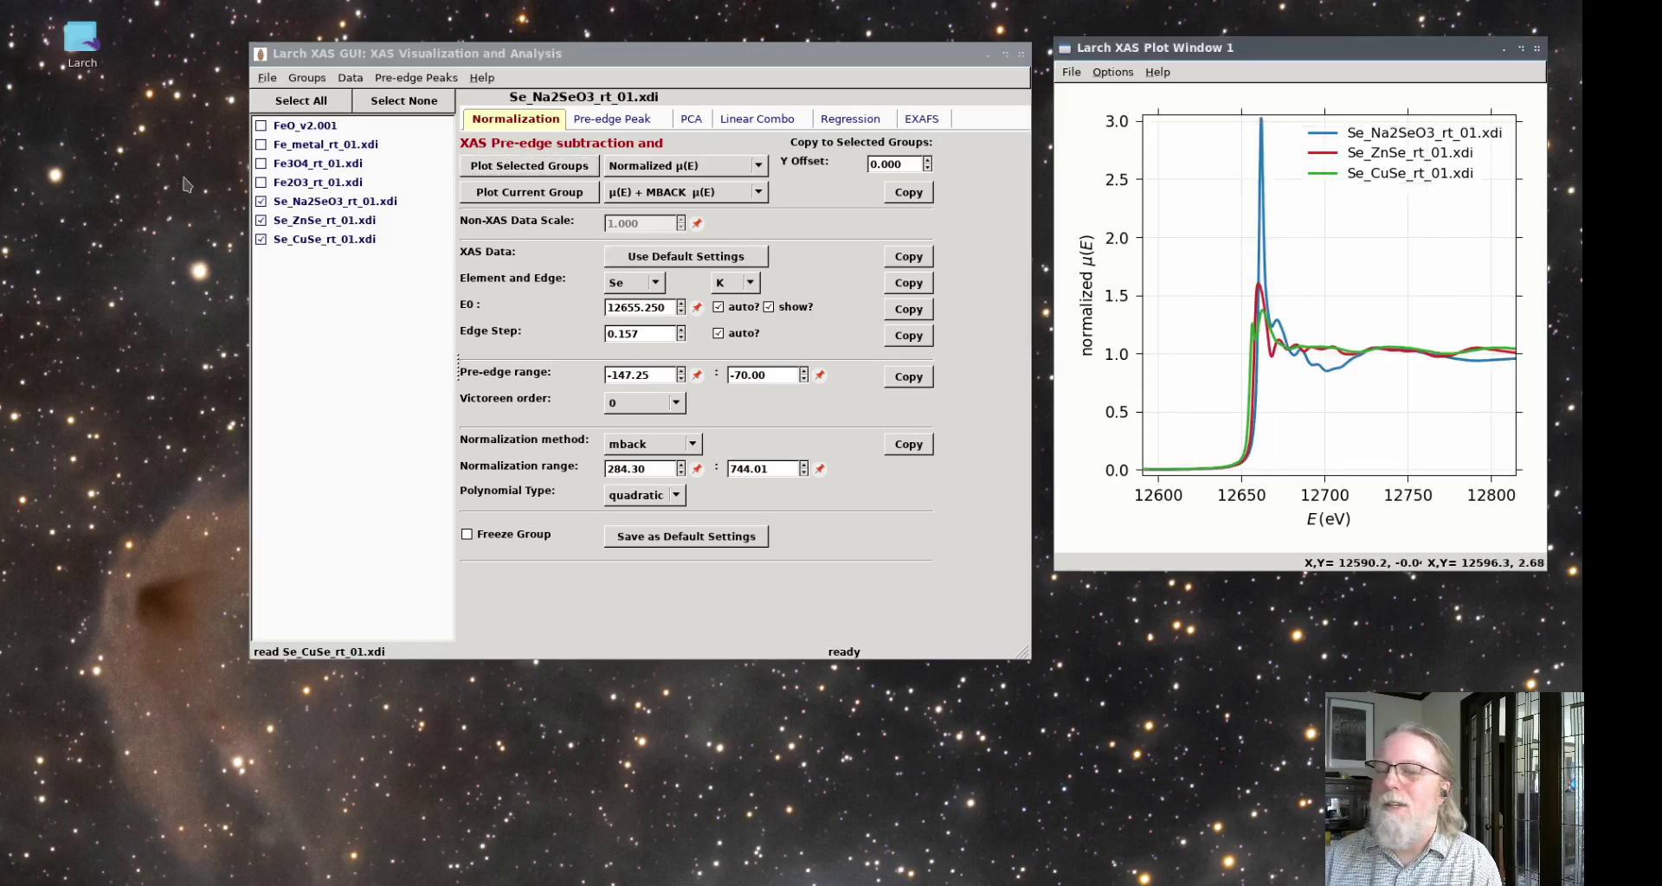
left_click(265, 80)
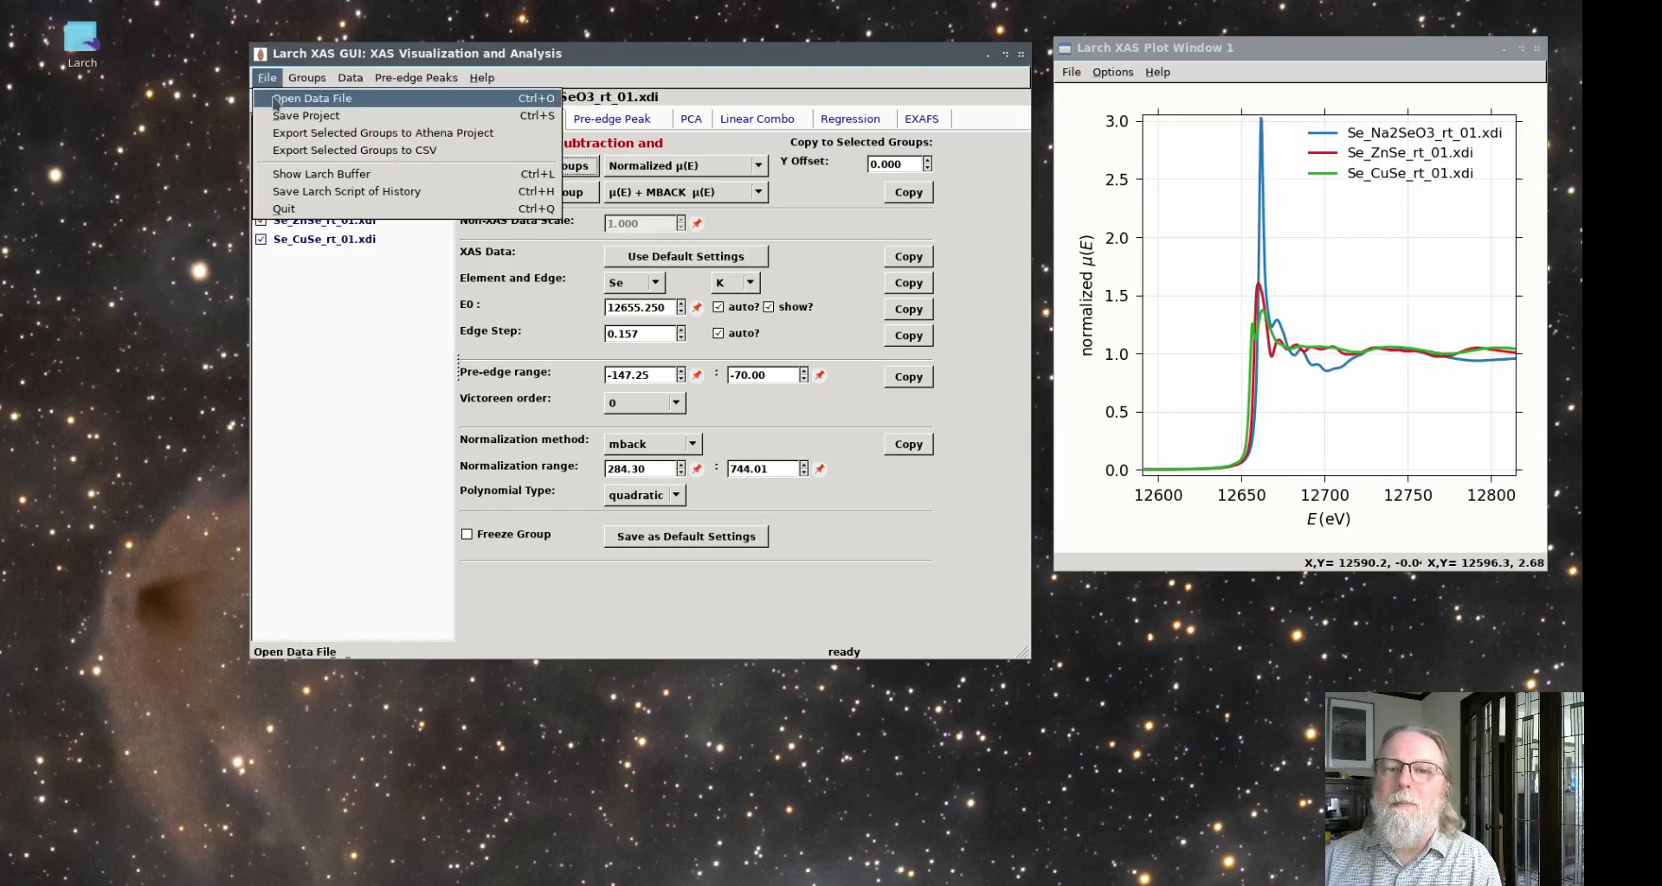
Load the W_metal_rt_01.xdi data file through File > Open Data File.
left_click(312, 97)
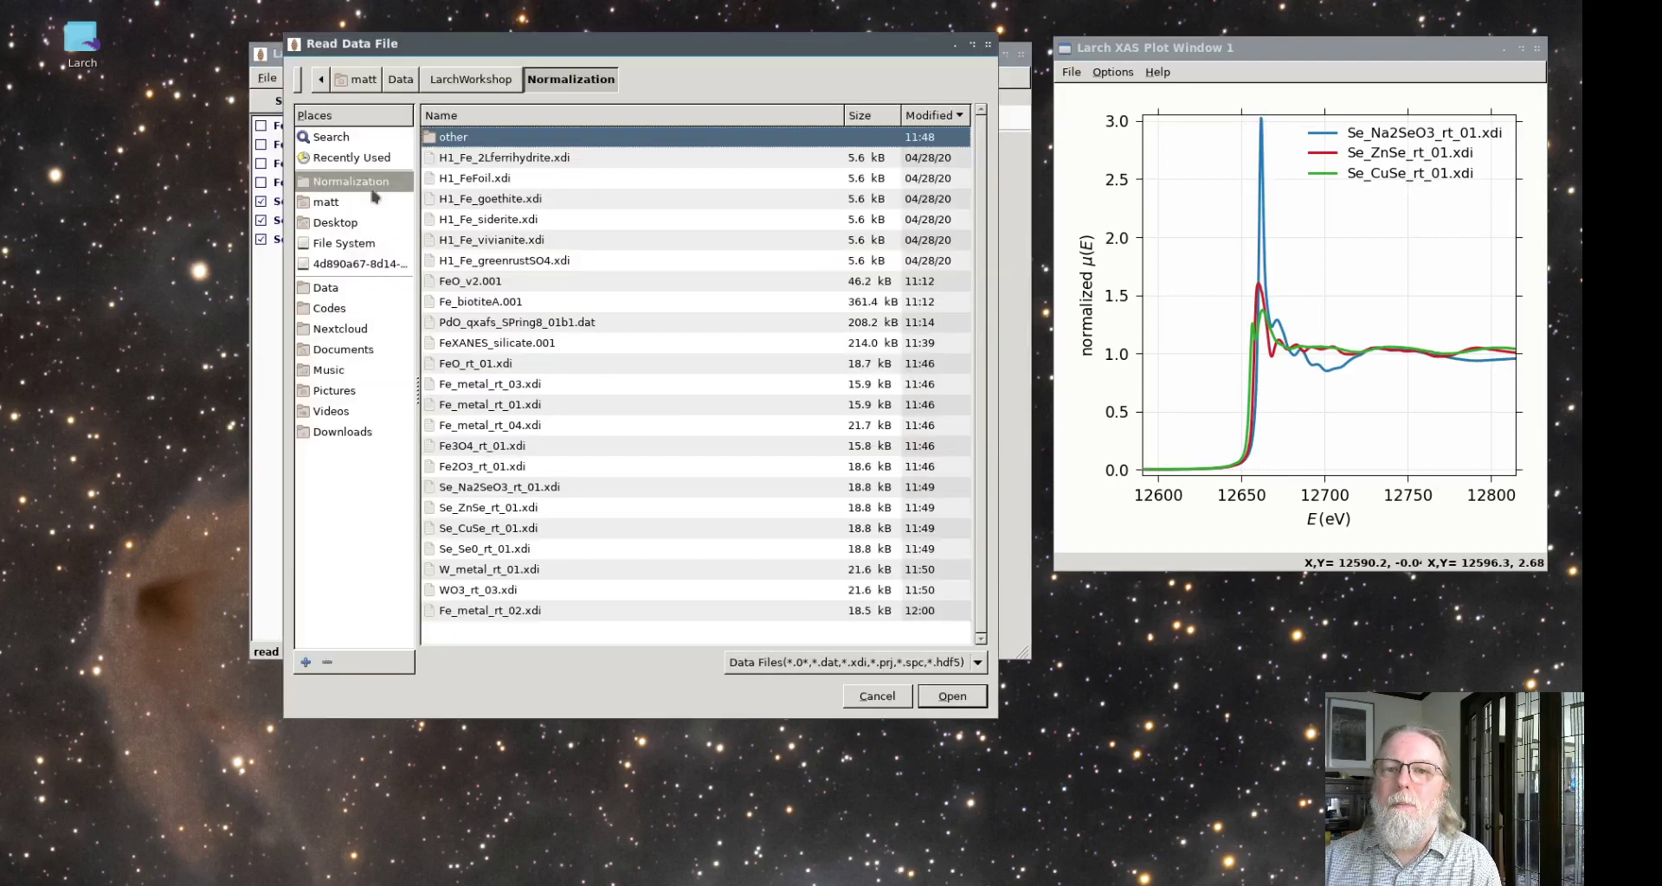
left_click(448, 572)
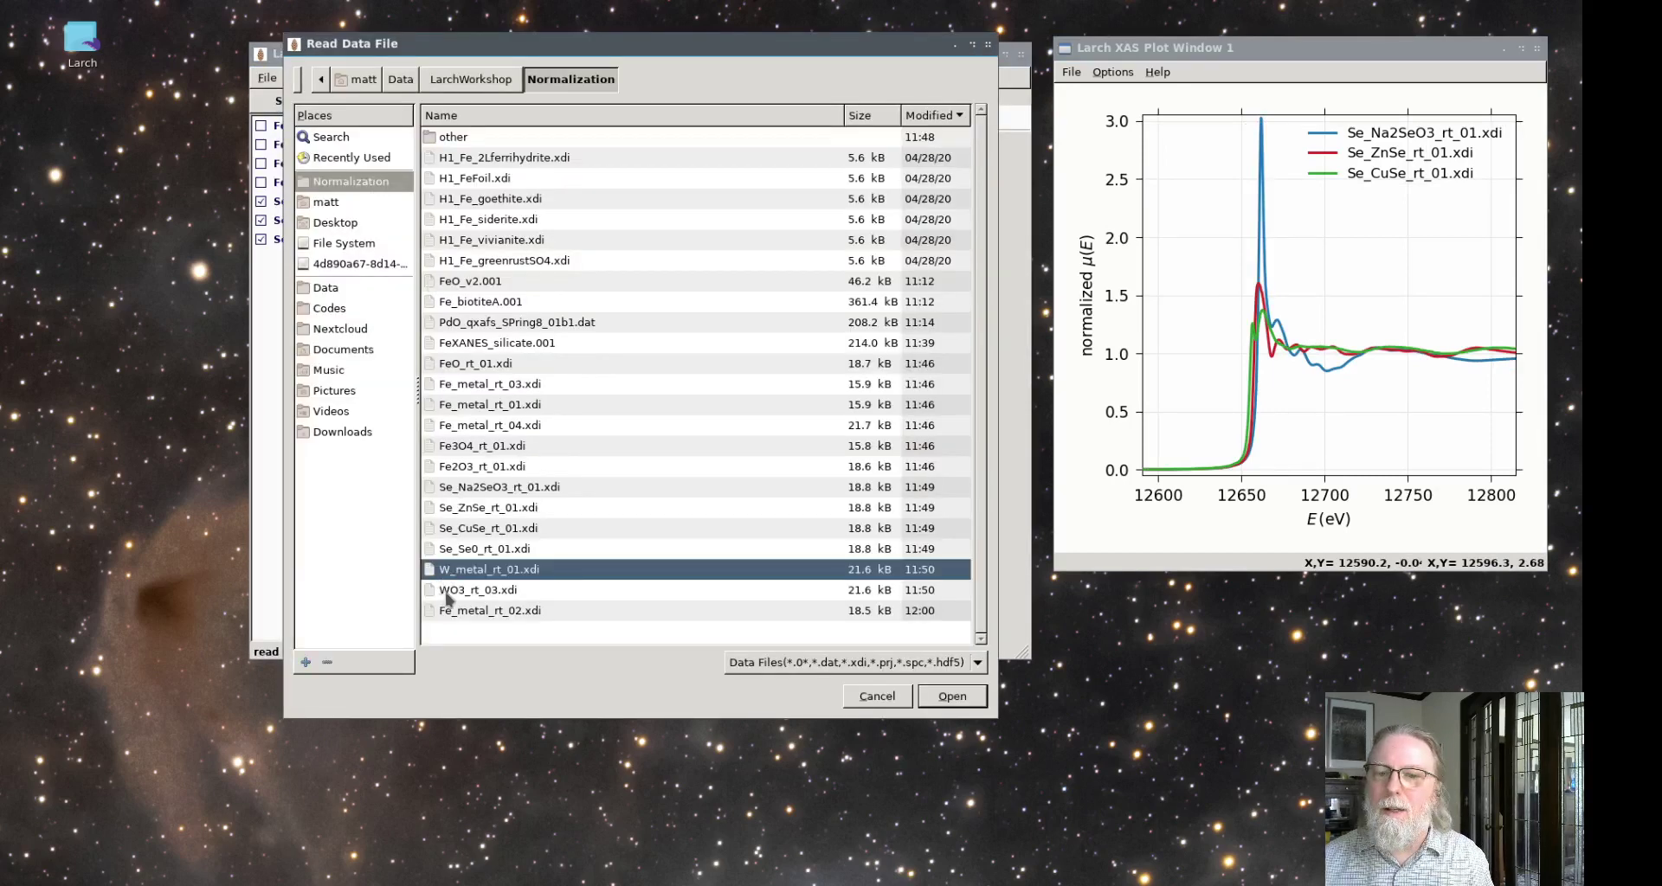
left_click(940, 700)
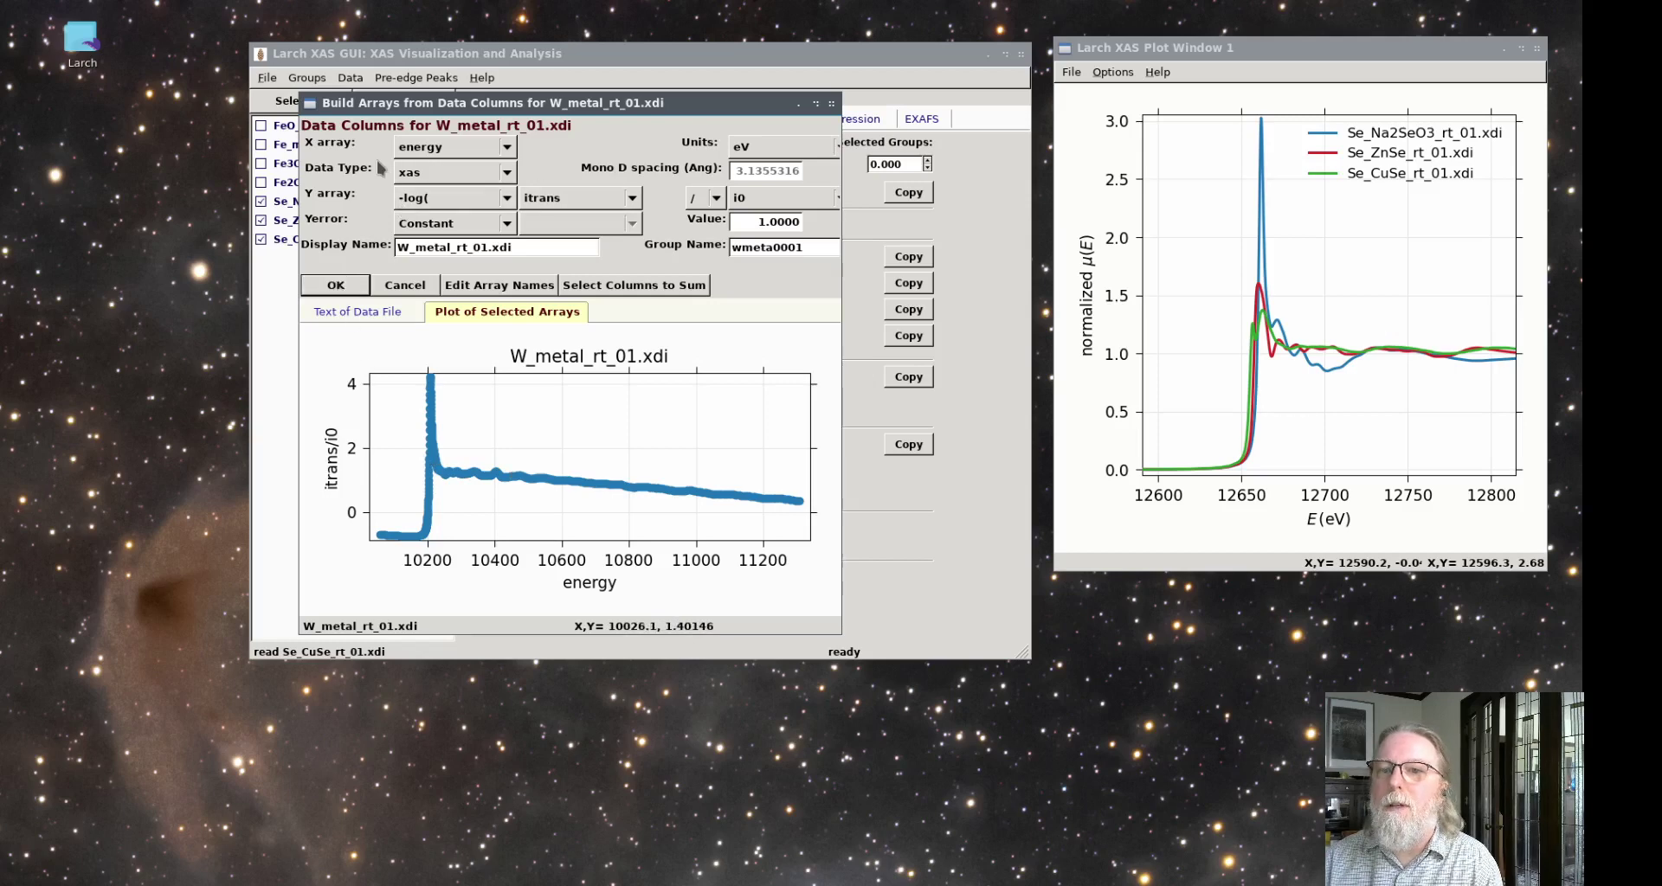
Import the W_metal_rt_01 data as a group and view its spectrum over the full energy range.
left_click(334, 285)
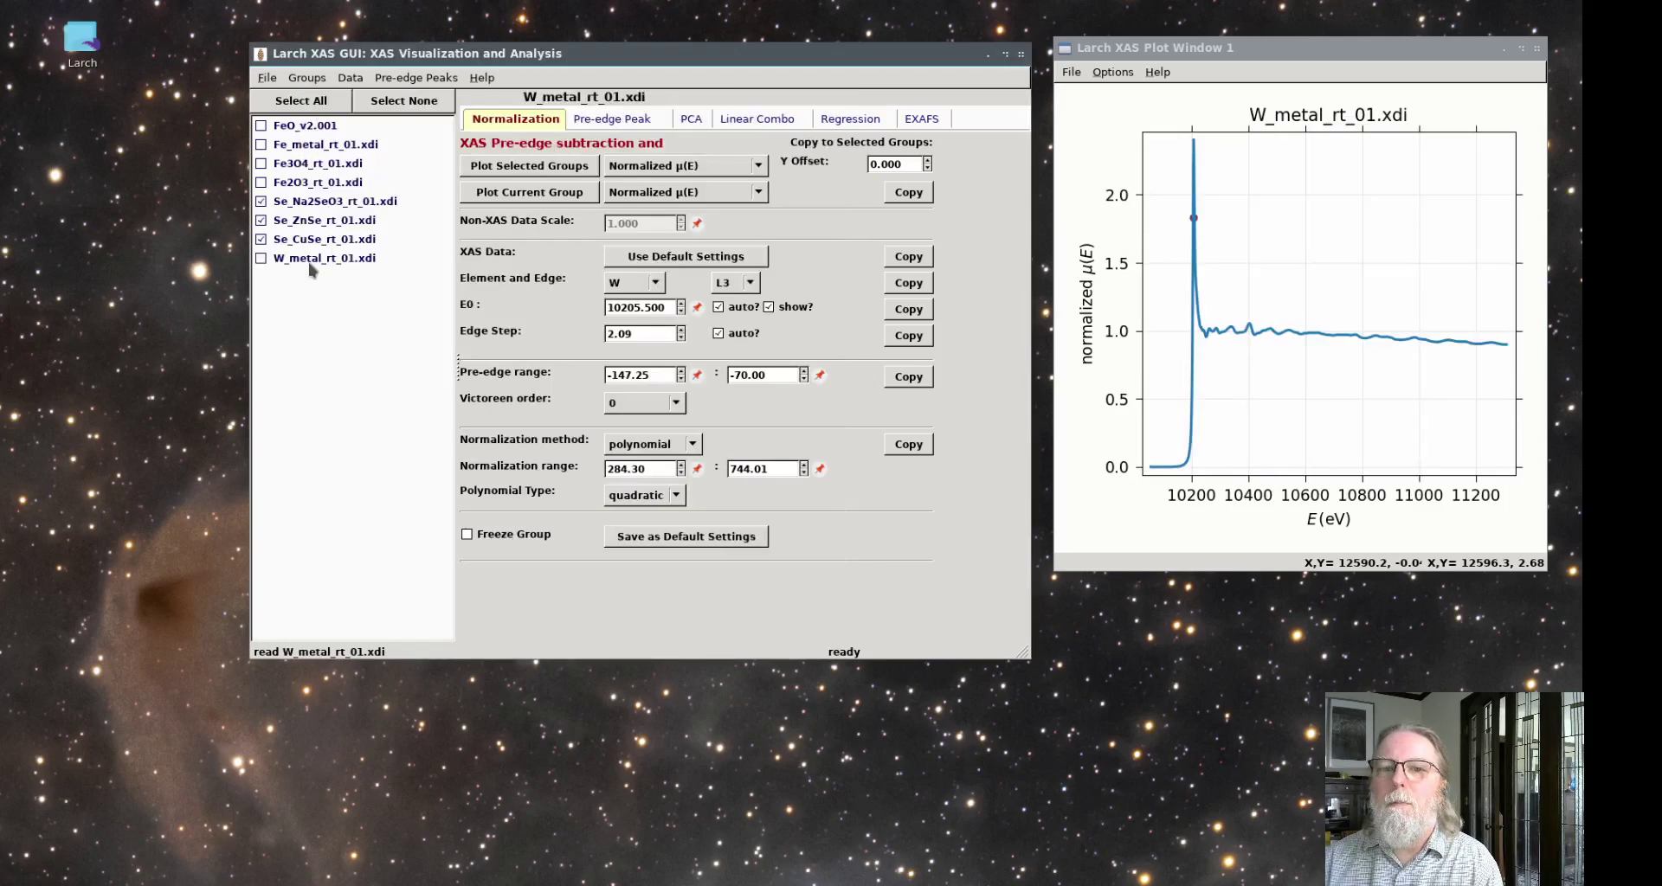
left_click(312, 259)
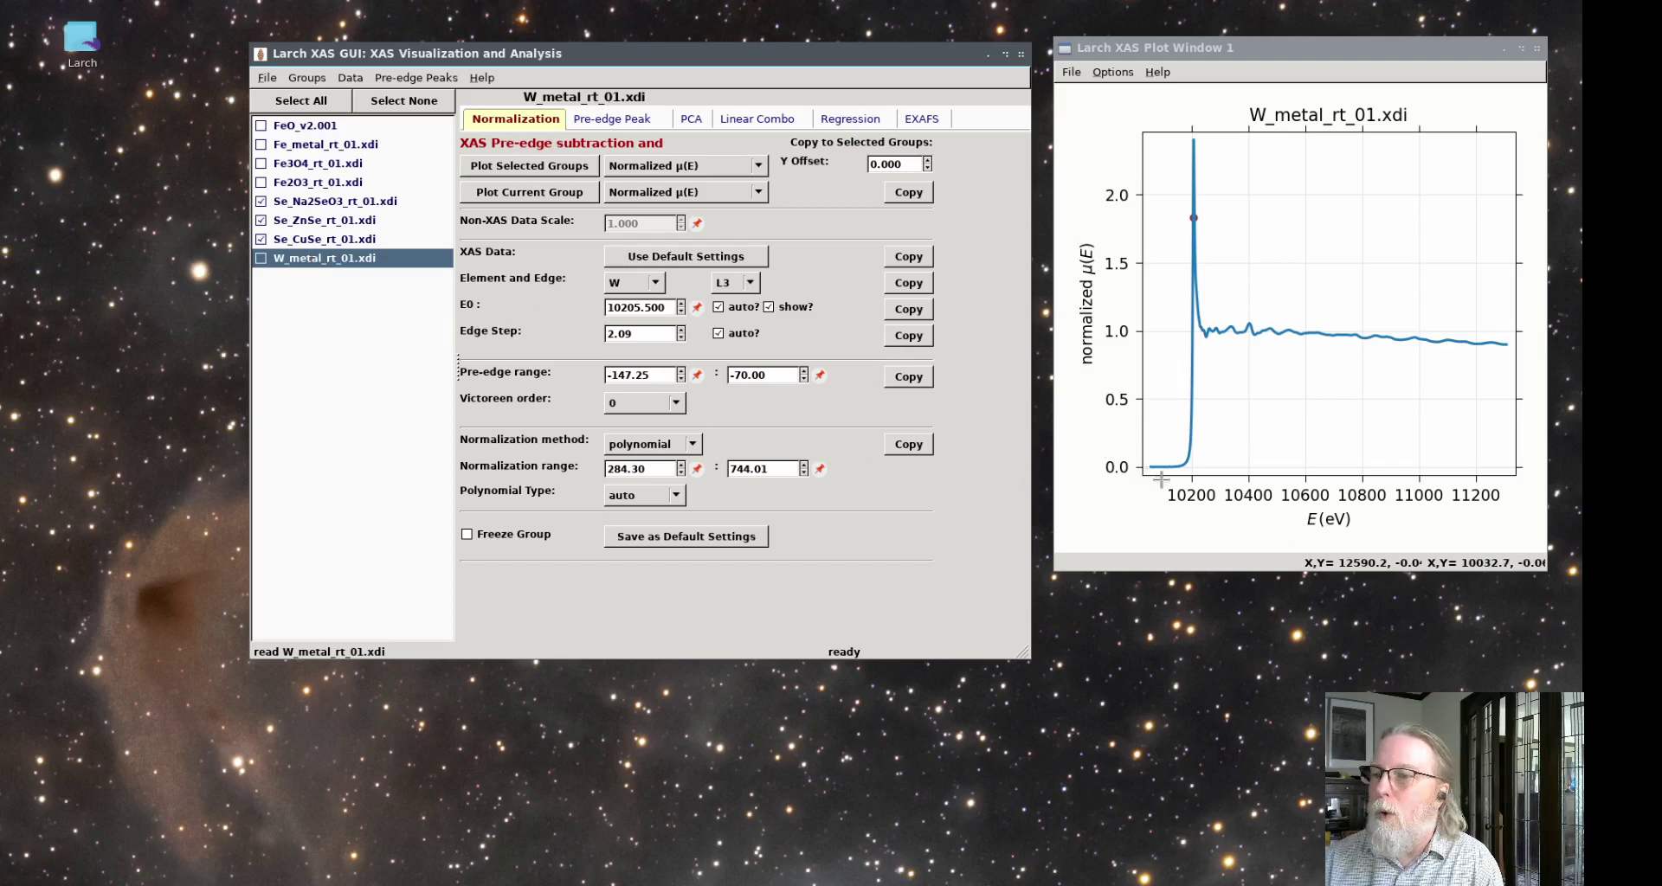
left_click_drag(1161, 479, 1279, 130)
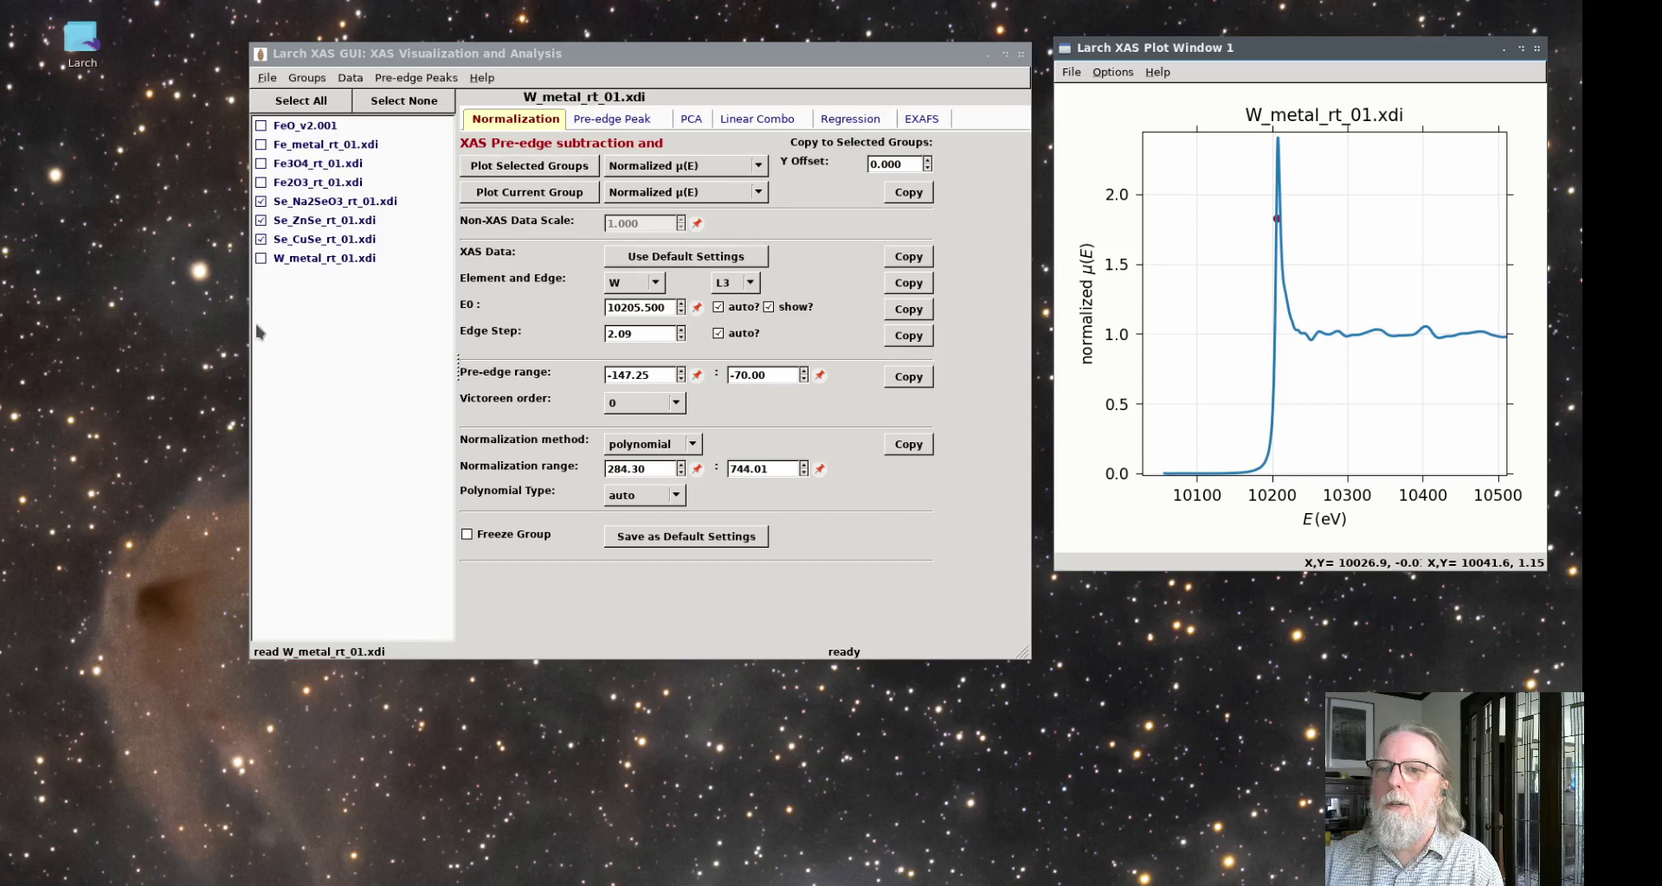
left_click(308, 258)
left_click(529, 192)
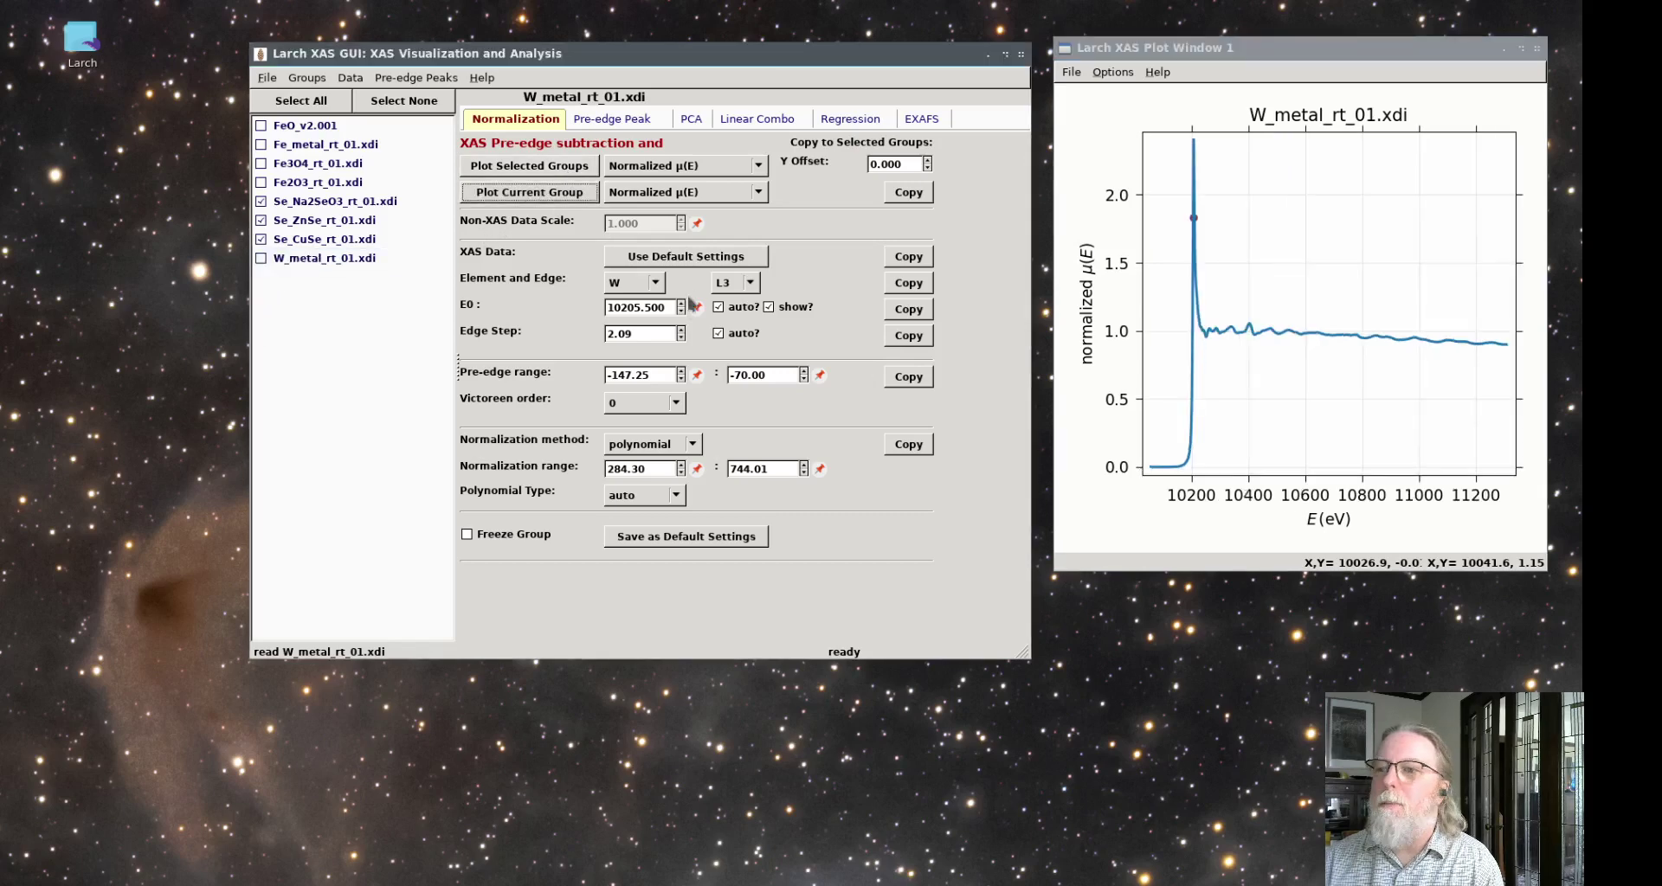
Plot W μ(E) with pre-edge and post-edge lines and set normalization to mback.
left_click(684, 192)
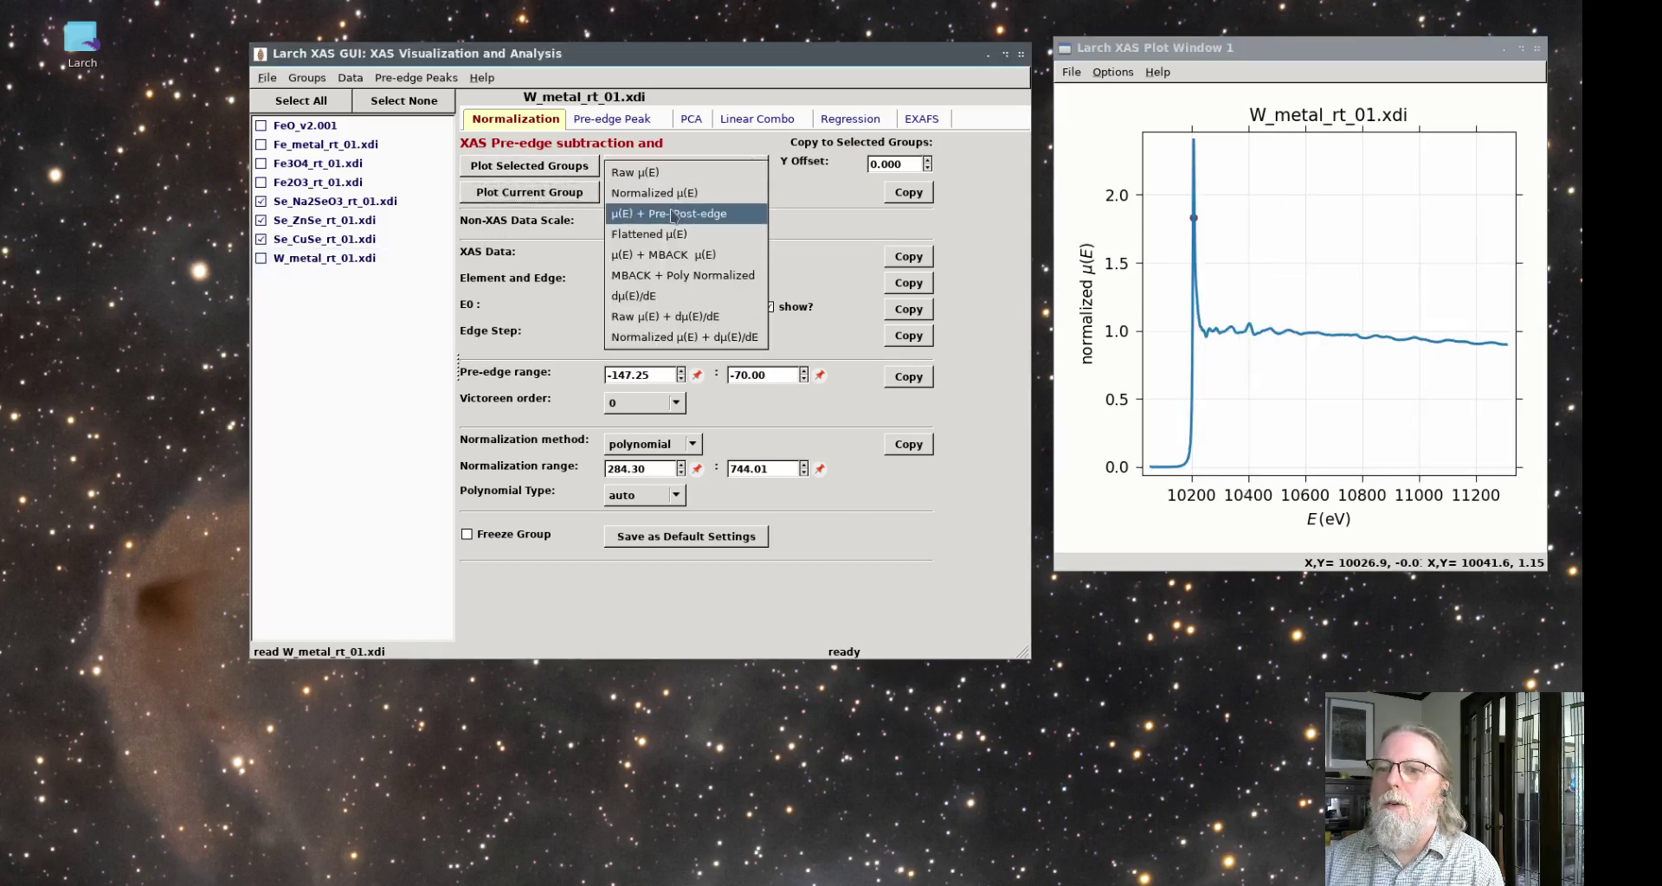
left_click(673, 214)
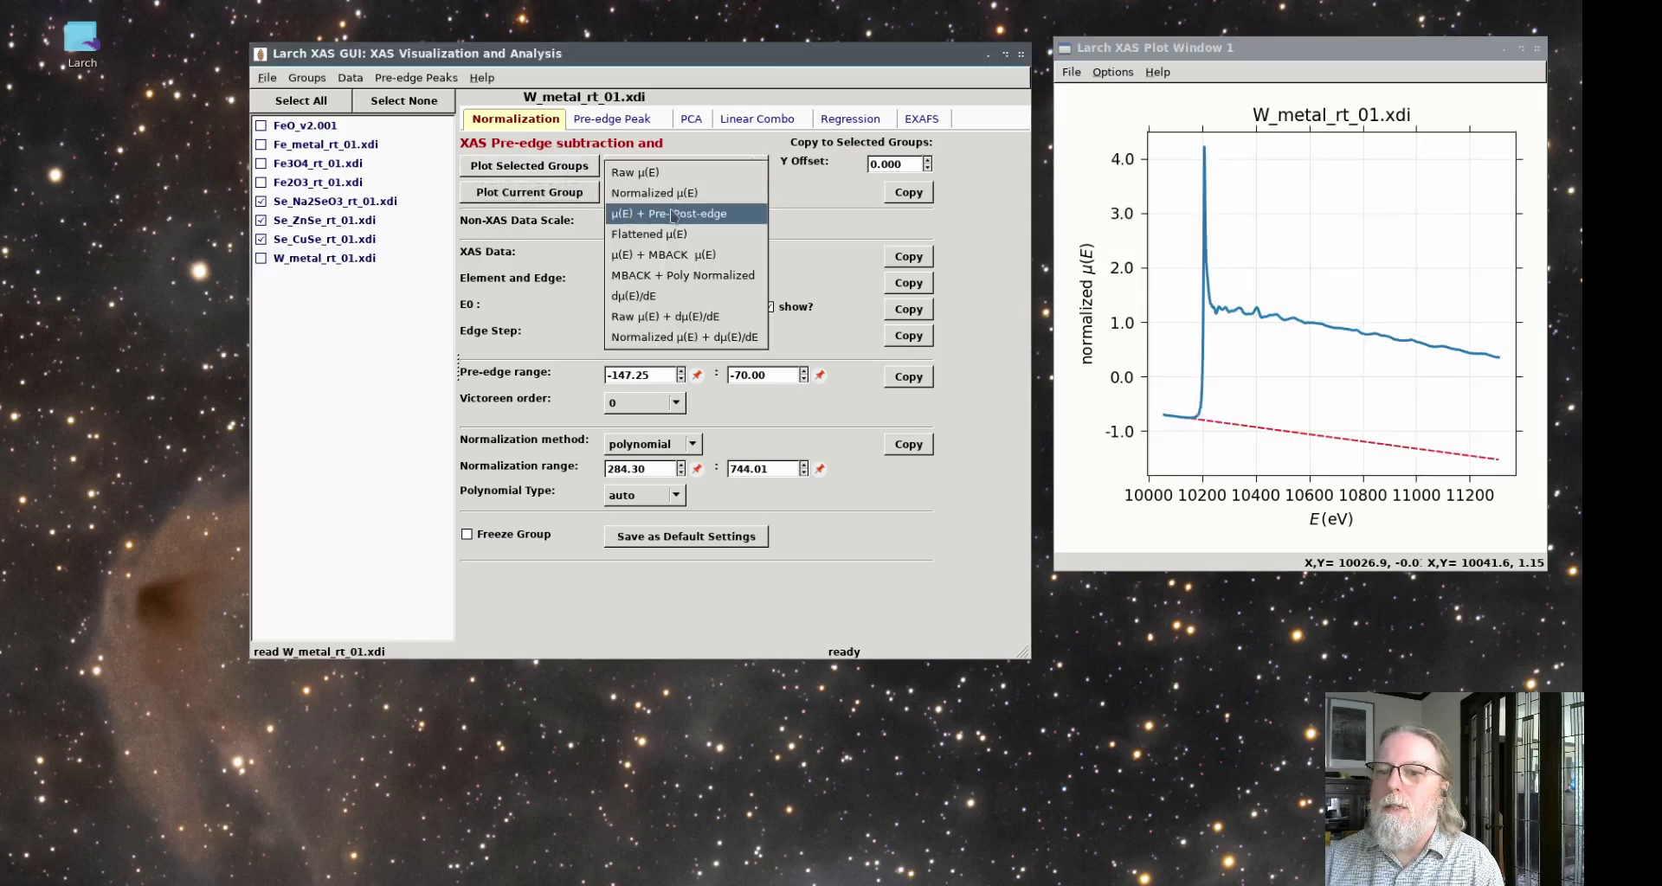
left_click(669, 449)
left_click(652, 471)
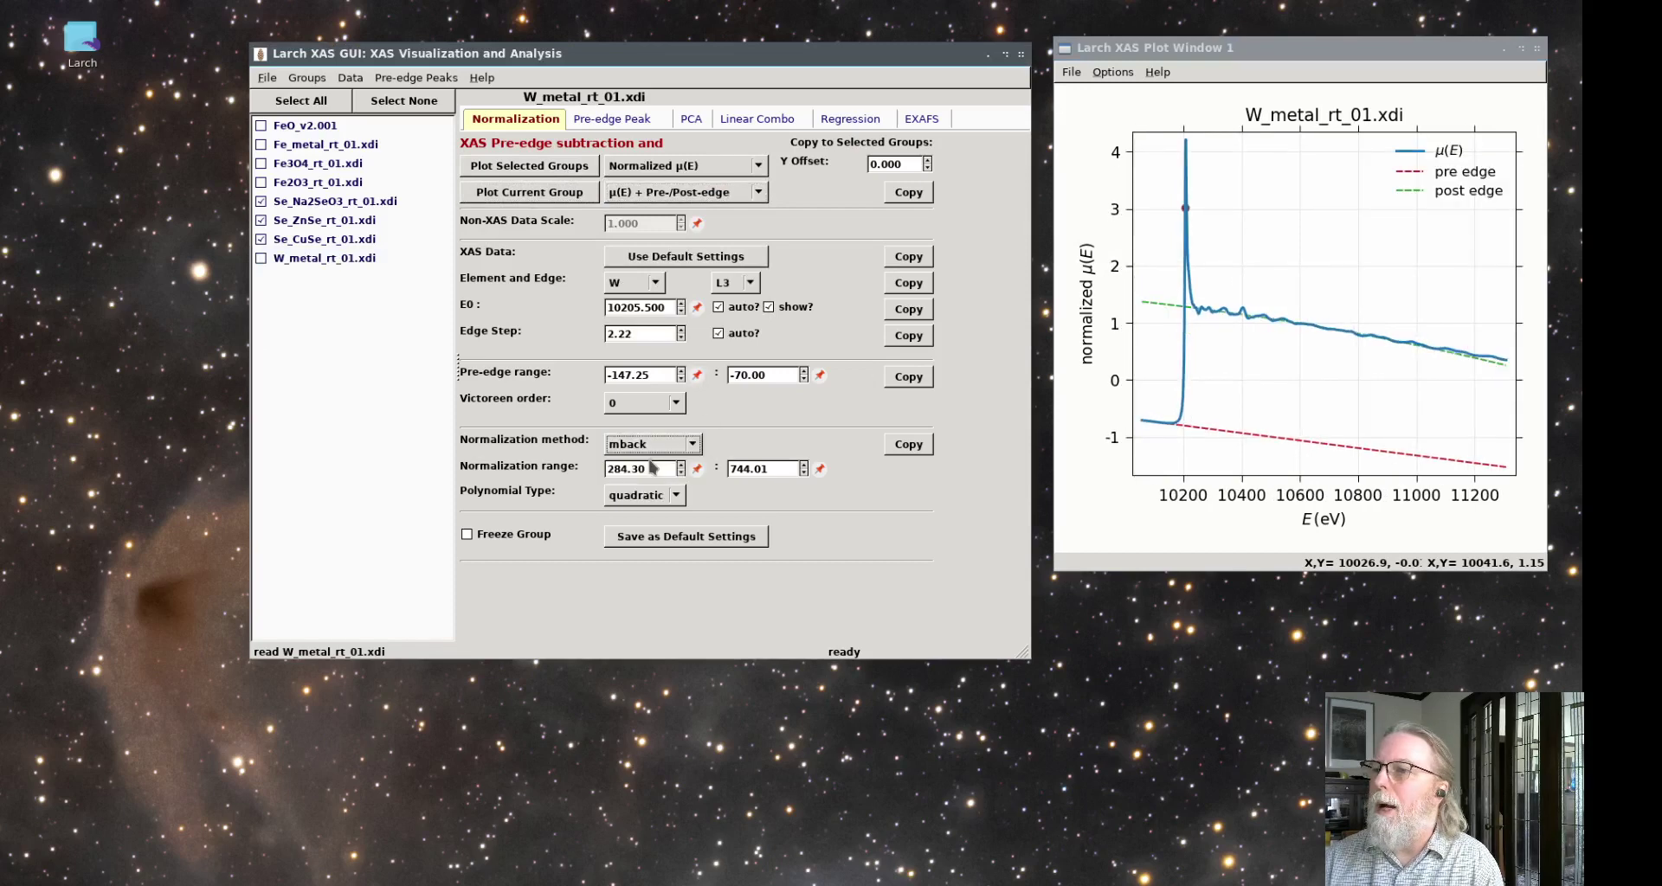
Plot W μ(E) against the tabulated MBACK curve, then uncheck all groups.
left_click(658, 192)
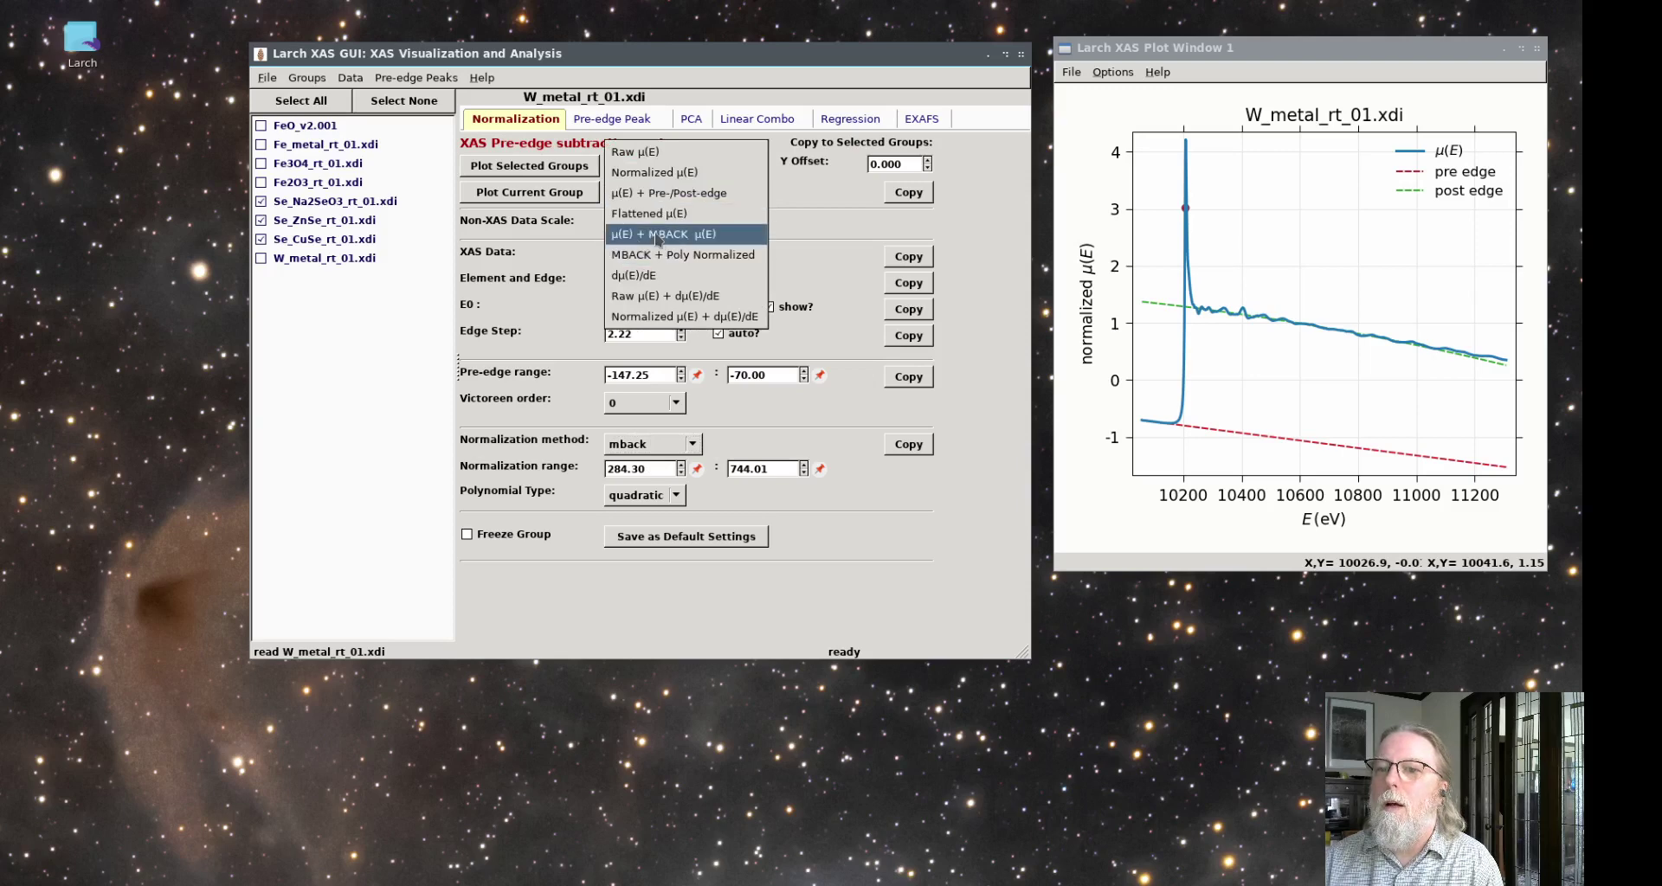
left_click(658, 236)
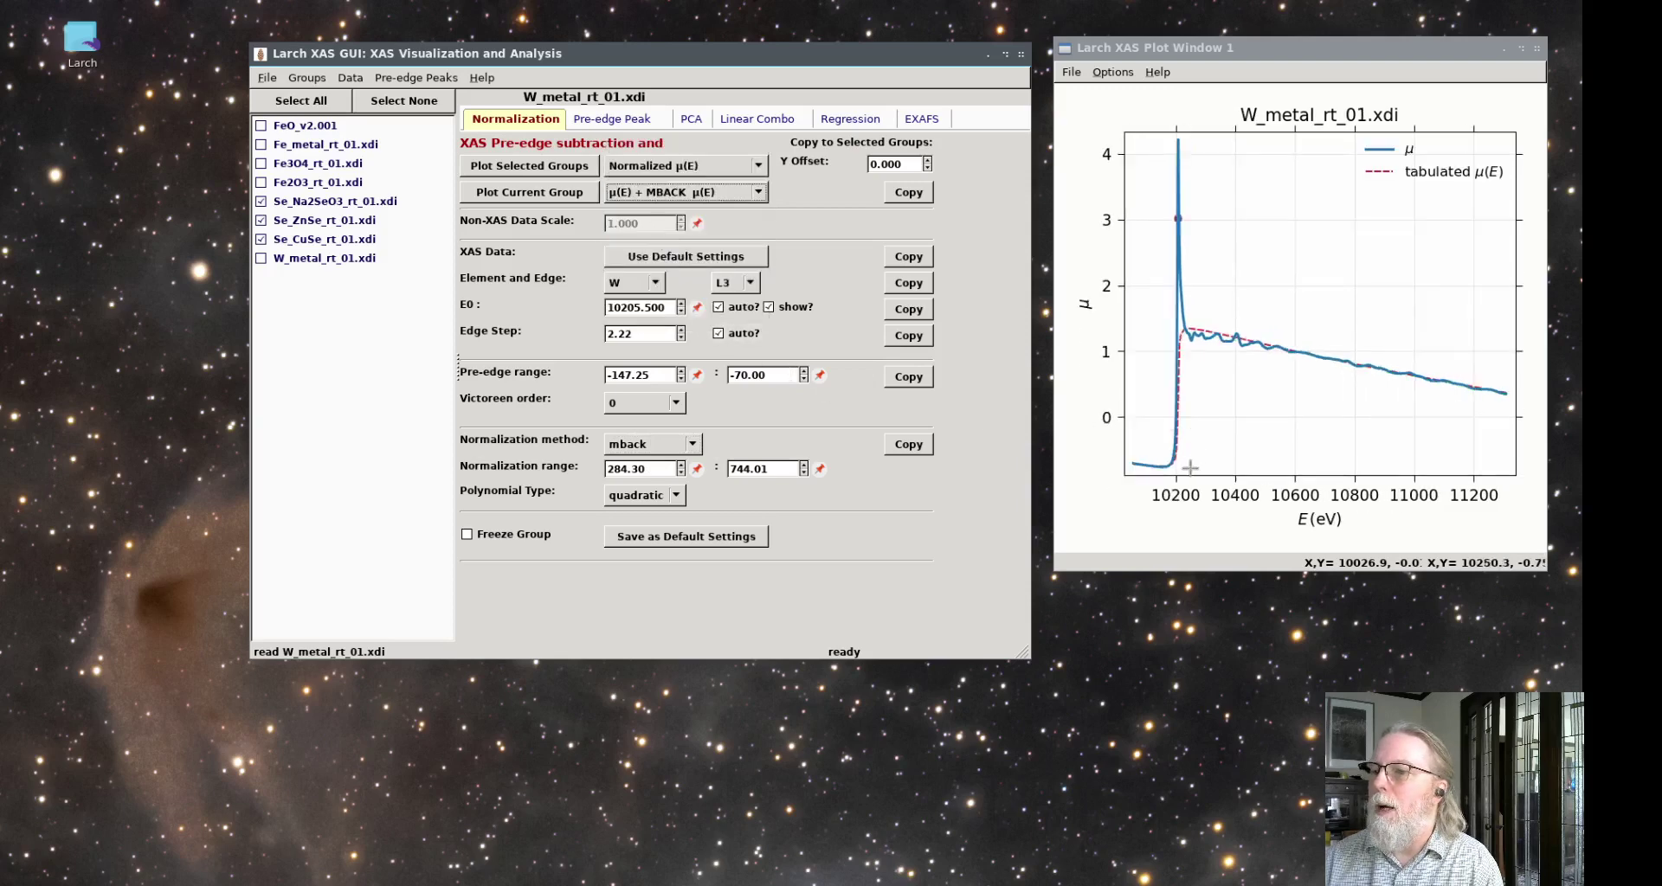
left_click(557, 197)
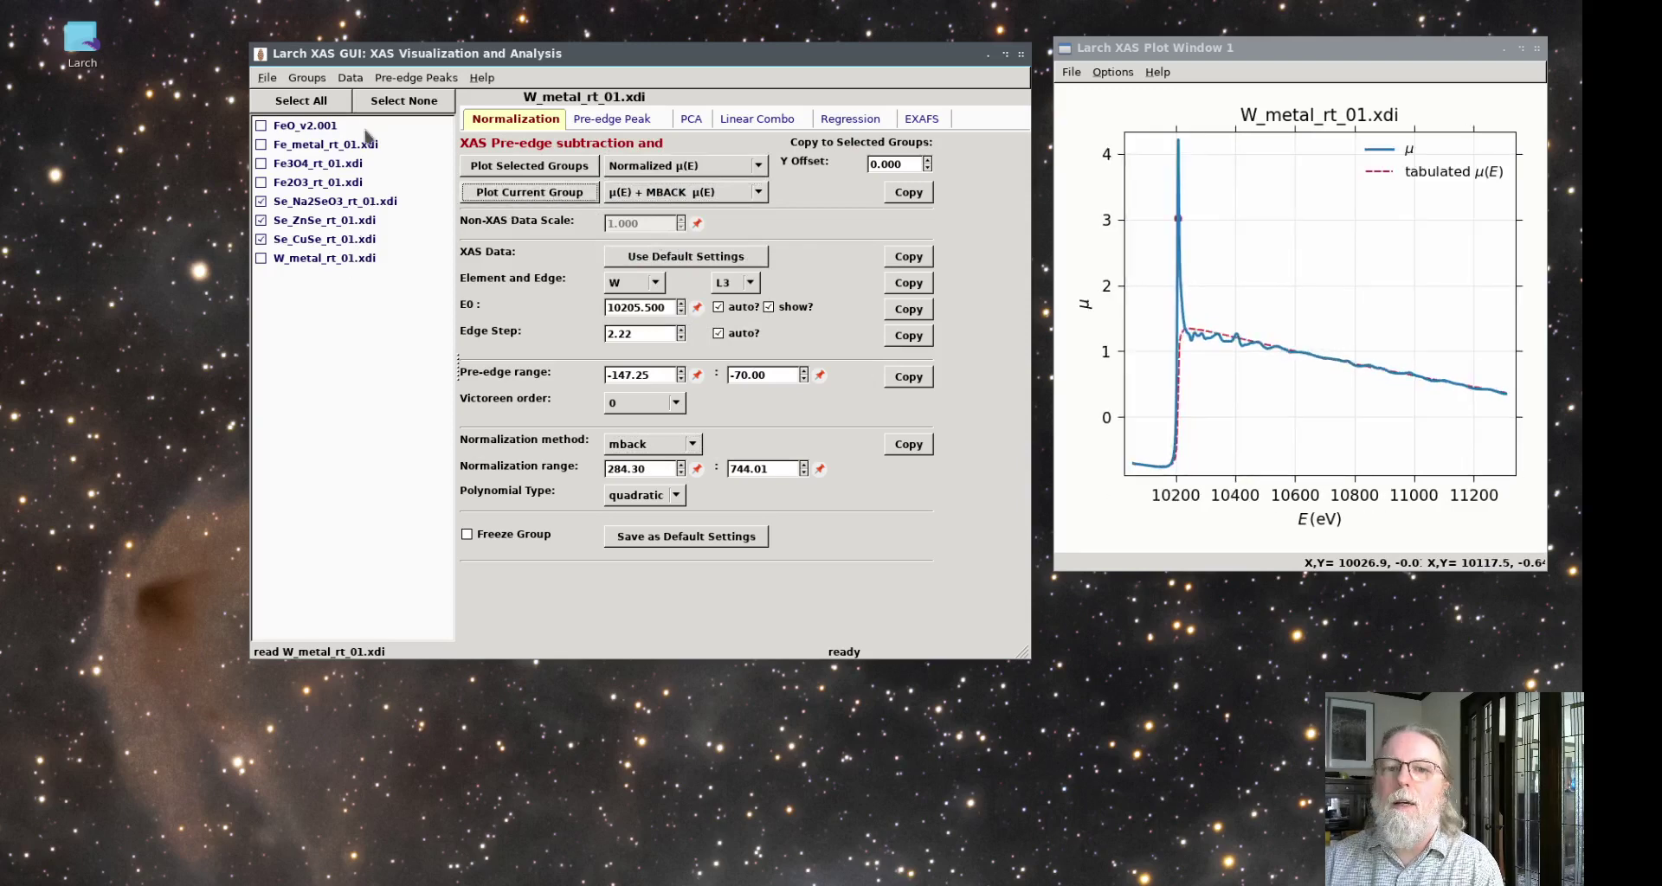
left_click(404, 100)
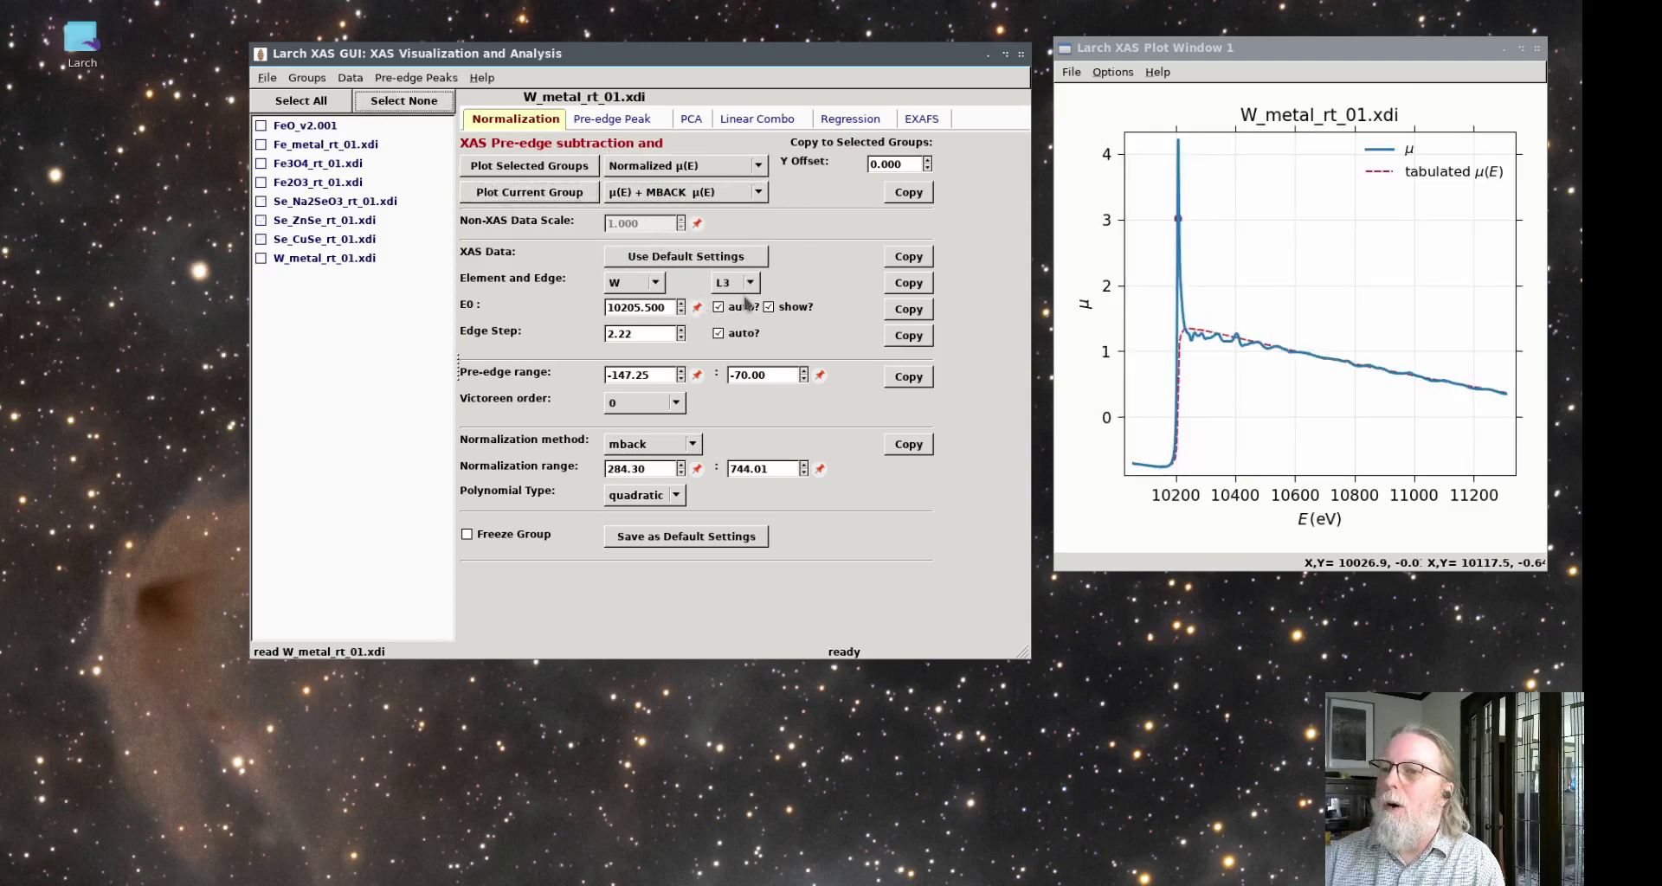